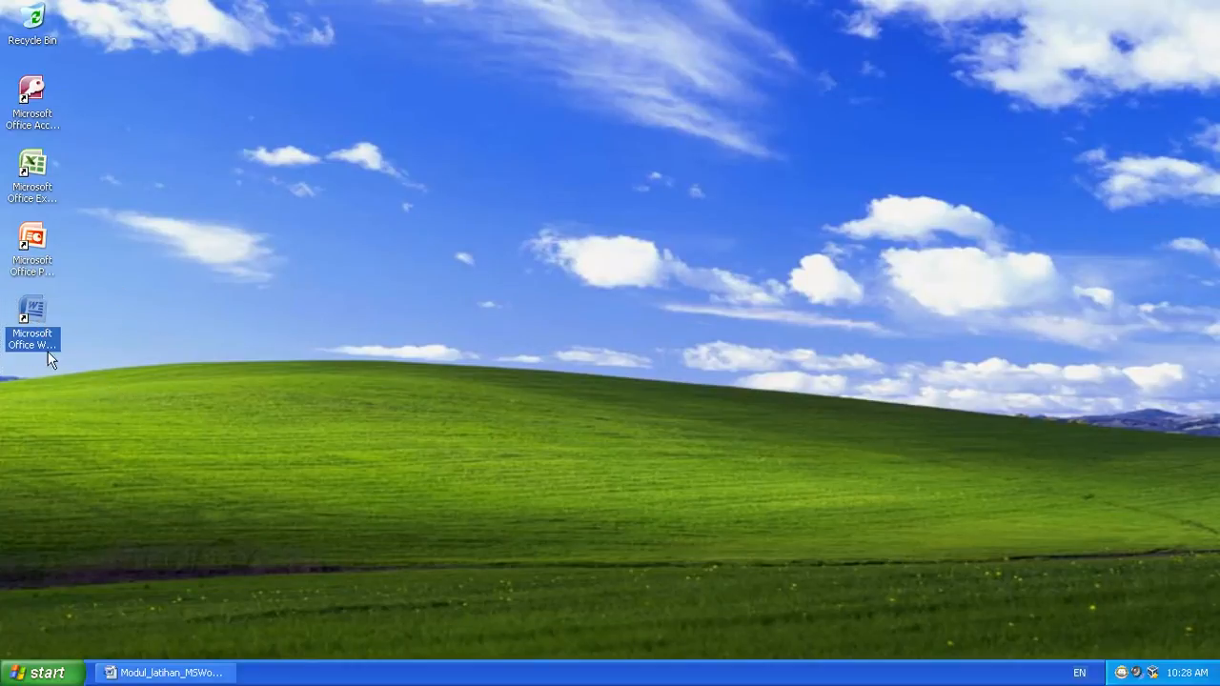
# Switch to the open Modul_latihan_MSWord_kelas_X document in Word and look over the Latihan 1 exercise page.
pyautogui.click(38, 673)
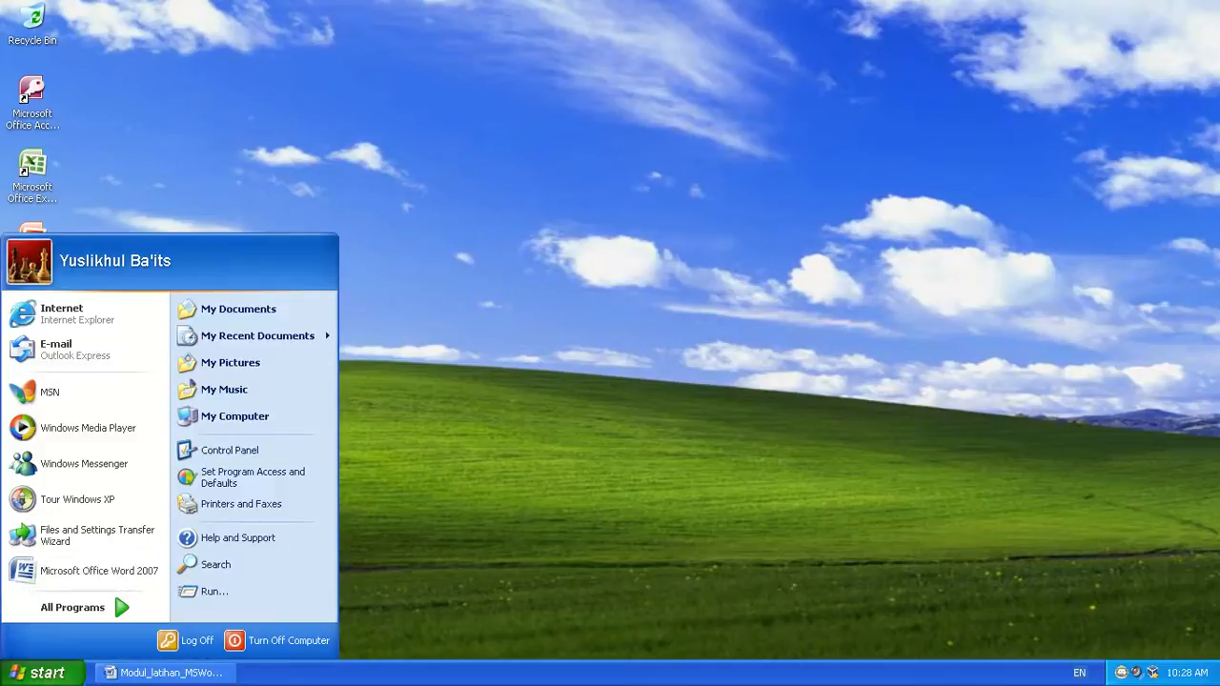
pyautogui.click(38, 673)
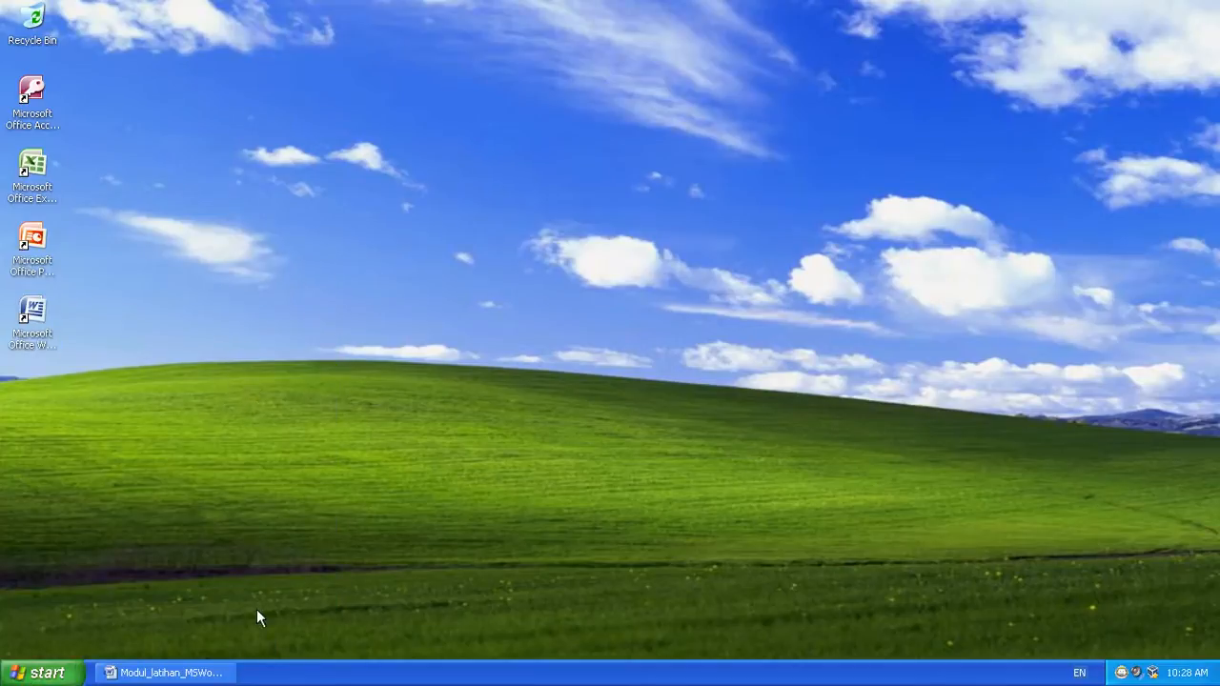
pyautogui.click(223, 674)
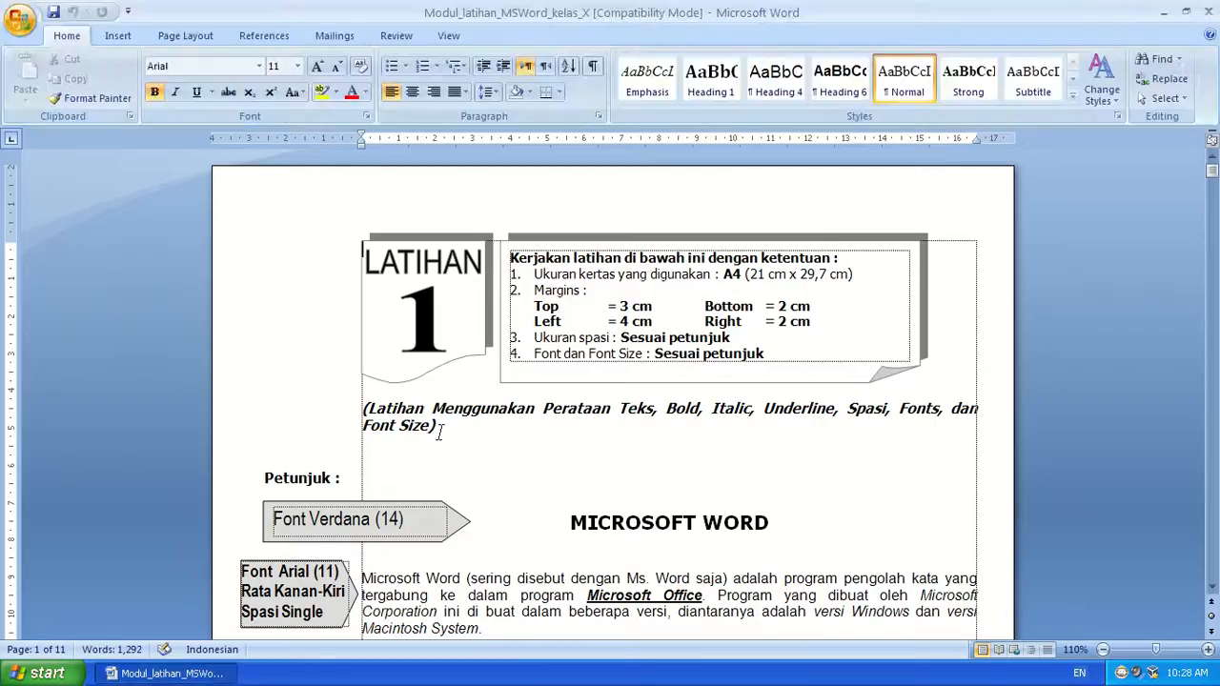
pyautogui.scroll(-2, 424, 453)
pyautogui.scroll(2, 444, 429)
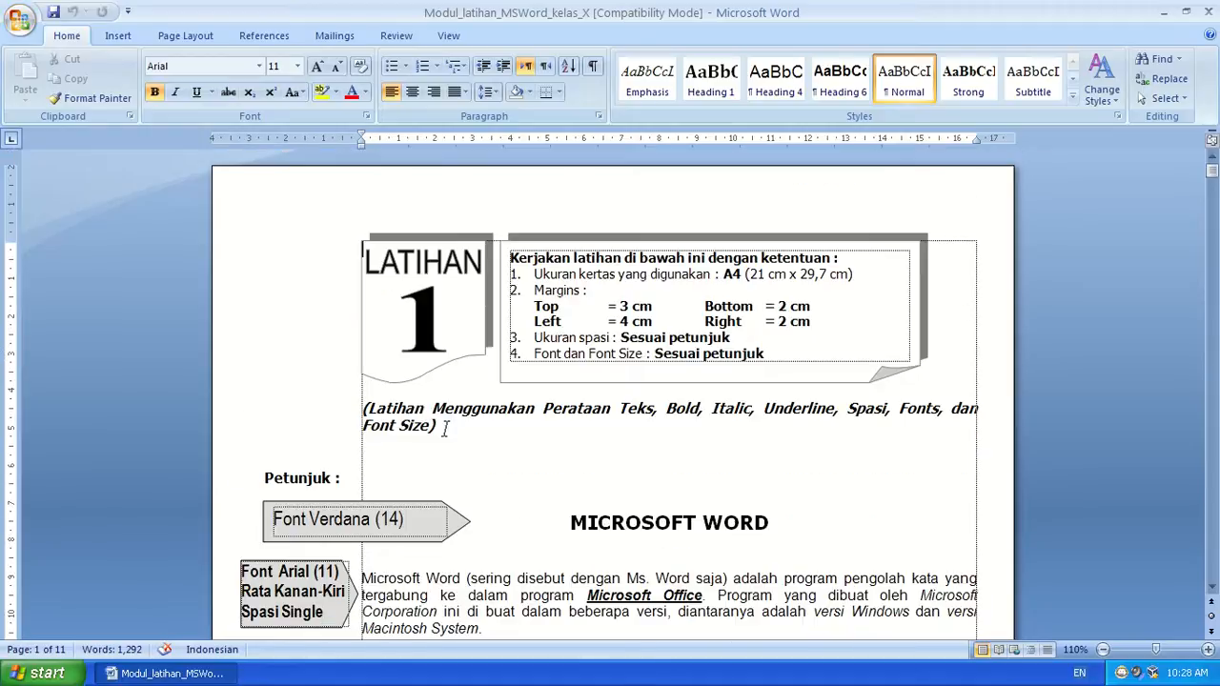
pyautogui.keyDown('ctrl'); pyautogui.scroll(-3, 438, 393); pyautogui.keyUp('ctrl')
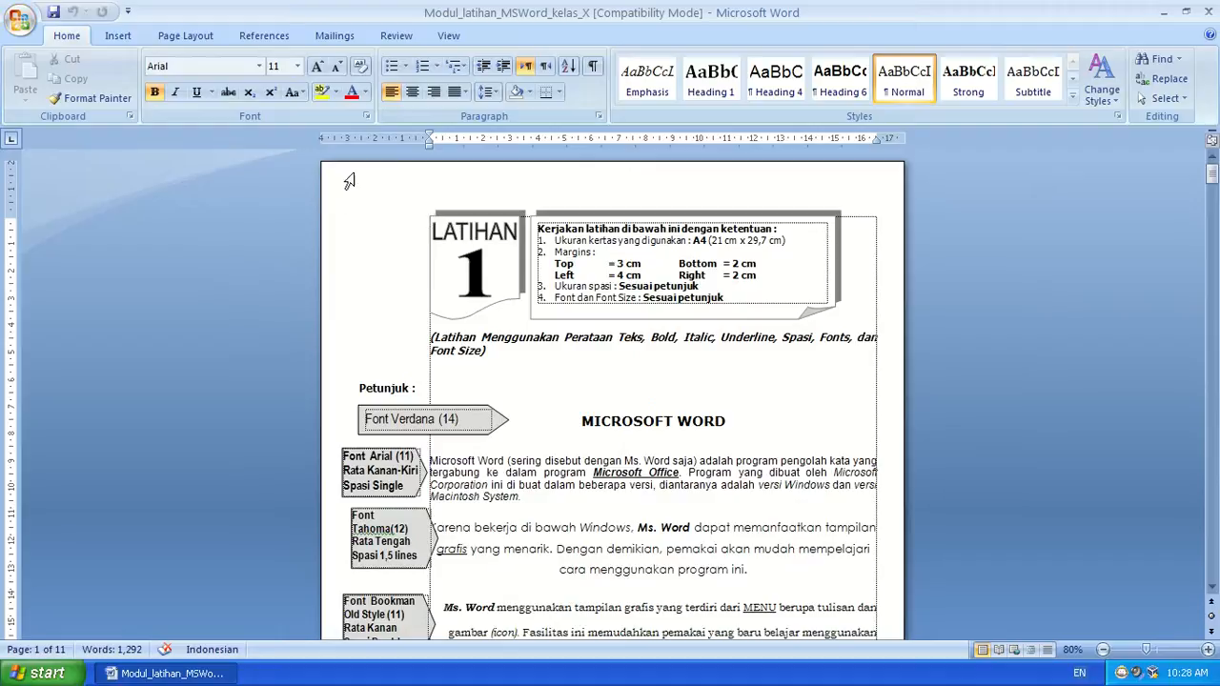
pyautogui.scroll(-2, 767, 477)
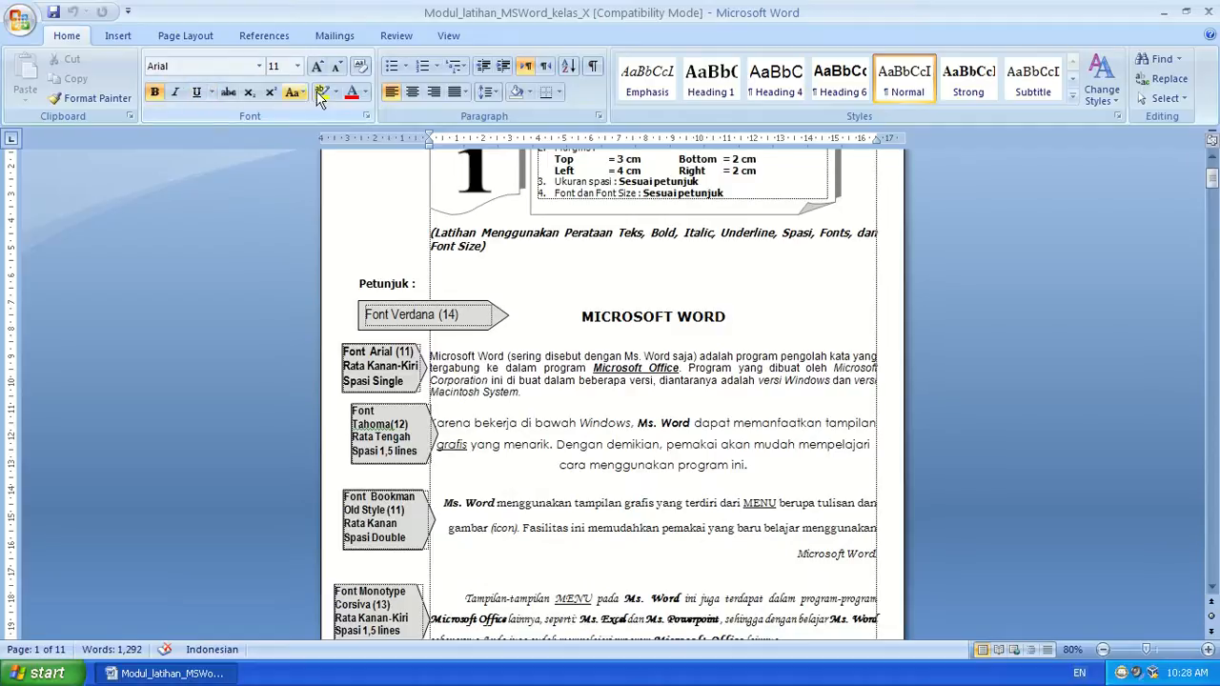
pyautogui.scroll(2, 479, 326)
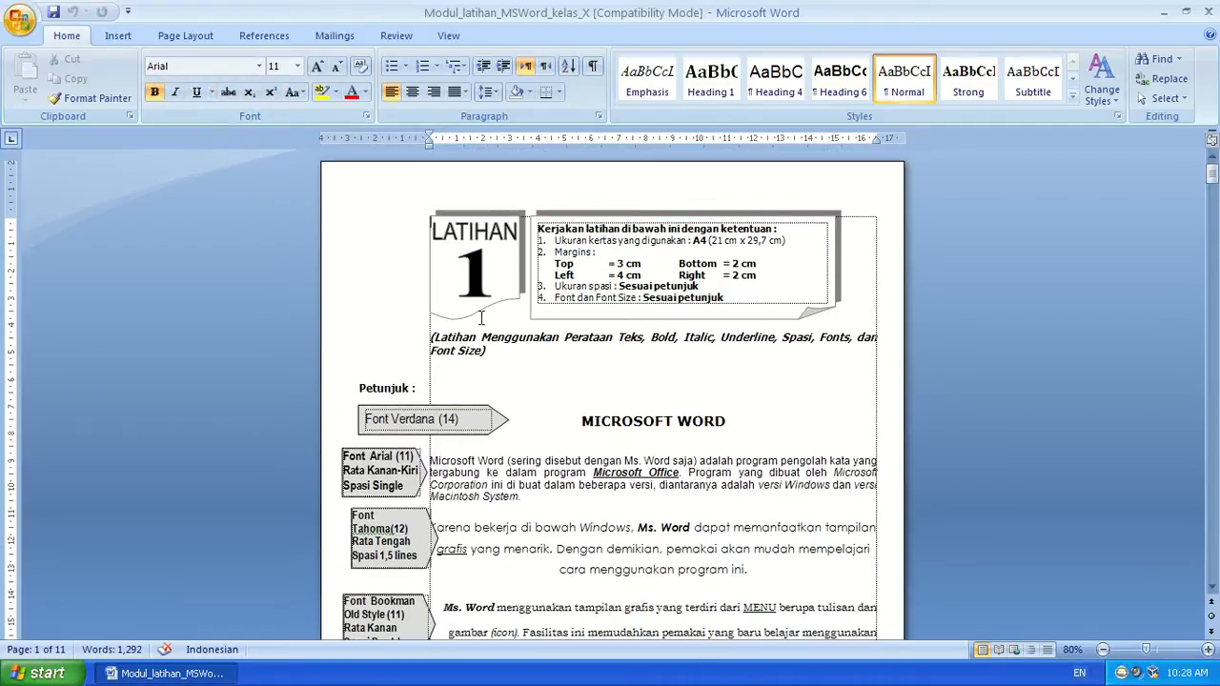
# Examine the Latihan 1 heading shape, the requirements box, the exercise description and the text below them.
pyautogui.click(474, 215)
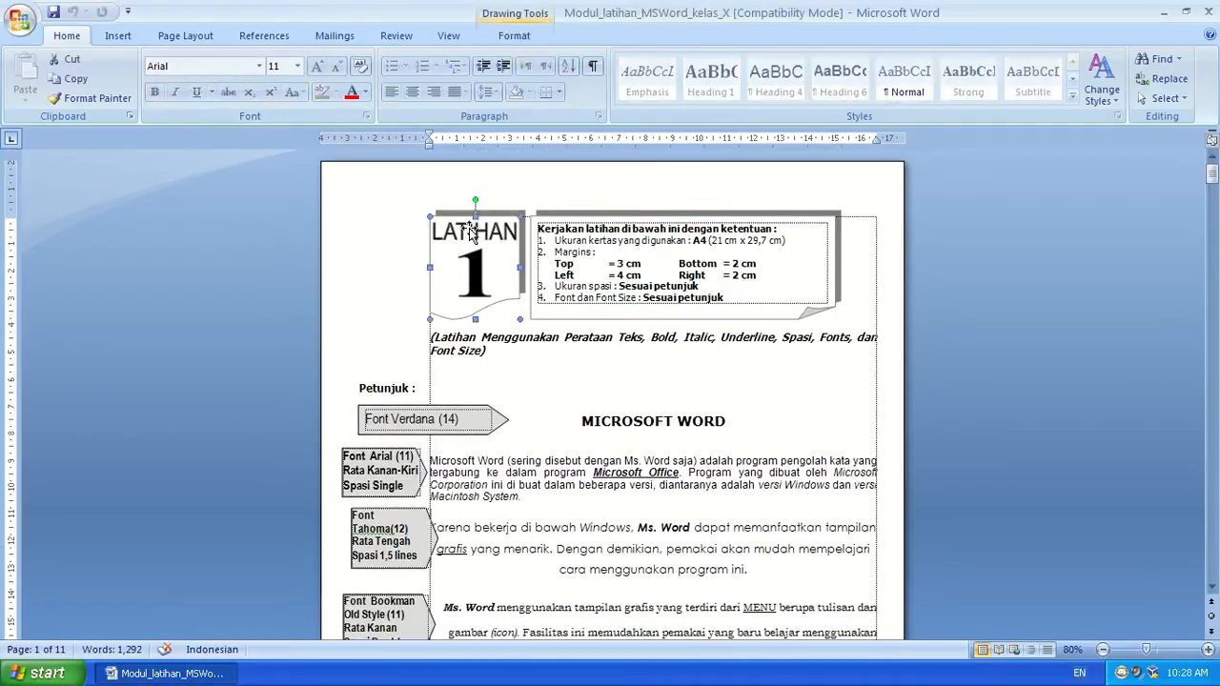
pyautogui.click(629, 213)
pyautogui.click(801, 374)
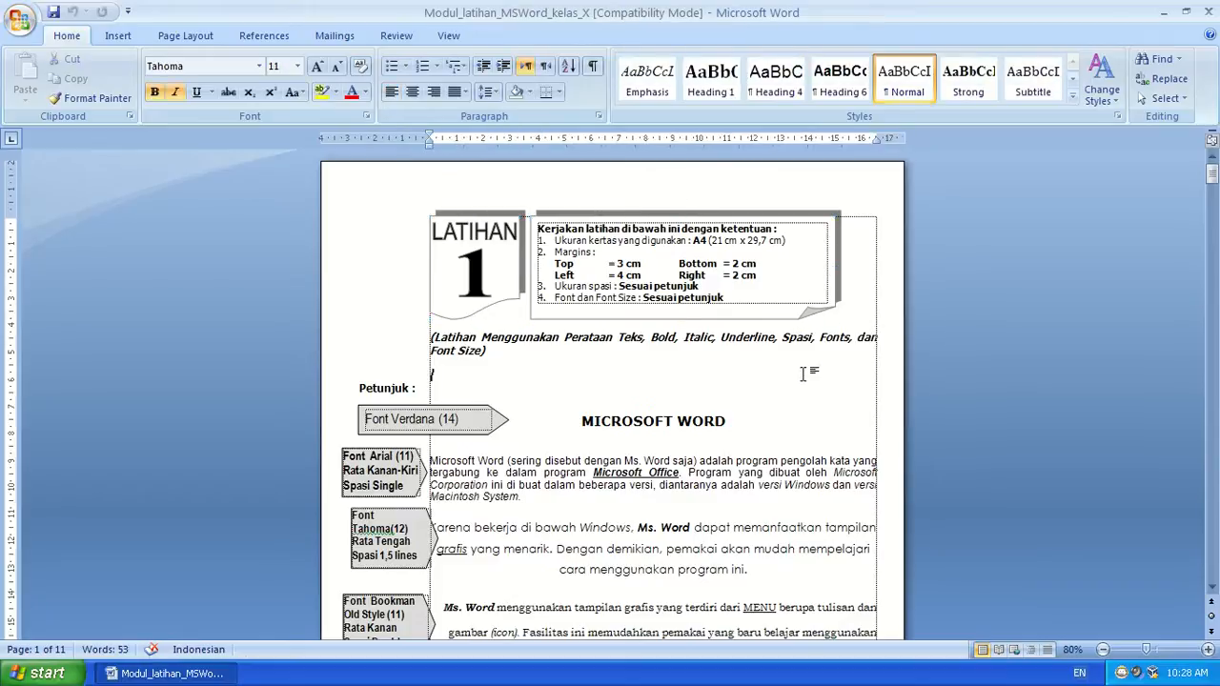
pyautogui.moveTo(527, 353); pyautogui.dragTo(431, 339)
pyautogui.click(530, 361)
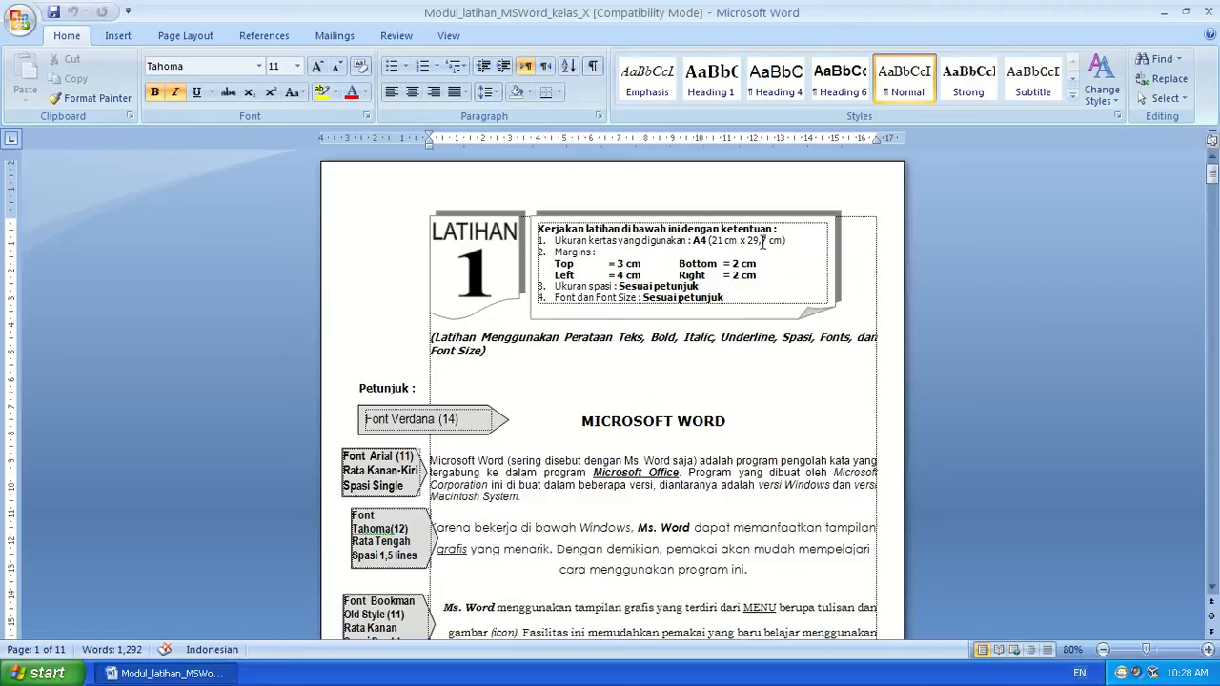
pyautogui.click(522, 225)
pyautogui.click(624, 215)
pyautogui.click(606, 380)
pyautogui.scroll(-8, 662, 386)
pyautogui.scroll(8, 653, 392)
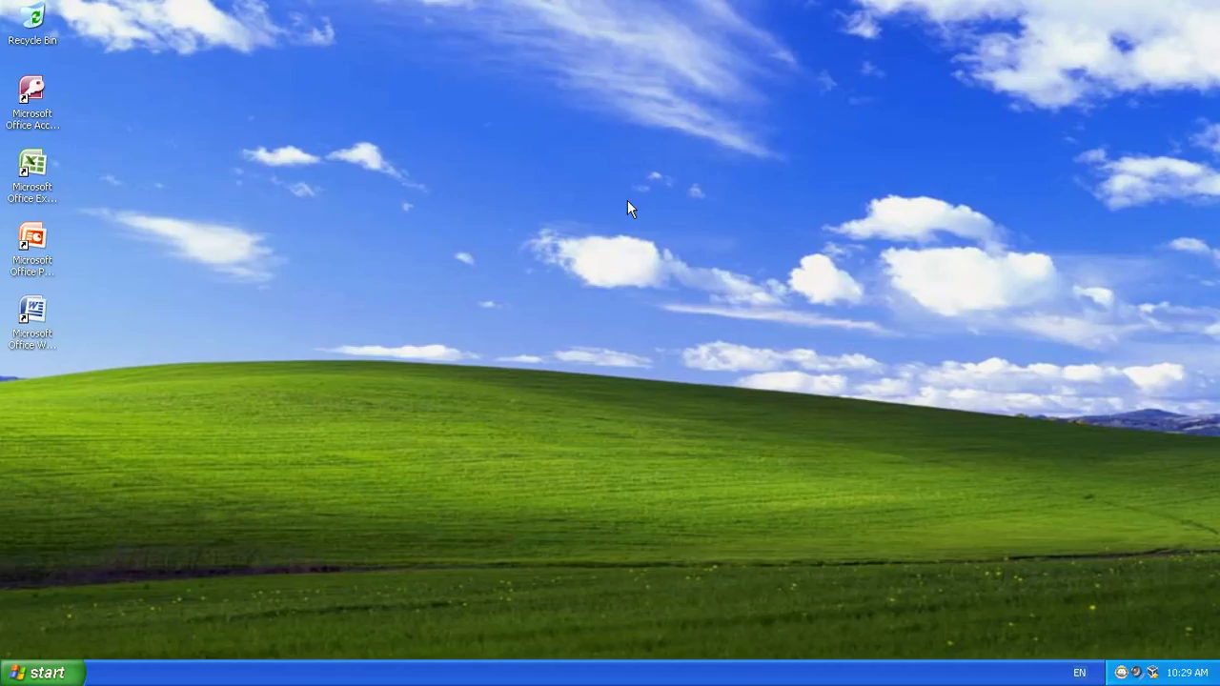
pyautogui.rightClick(576, 84)
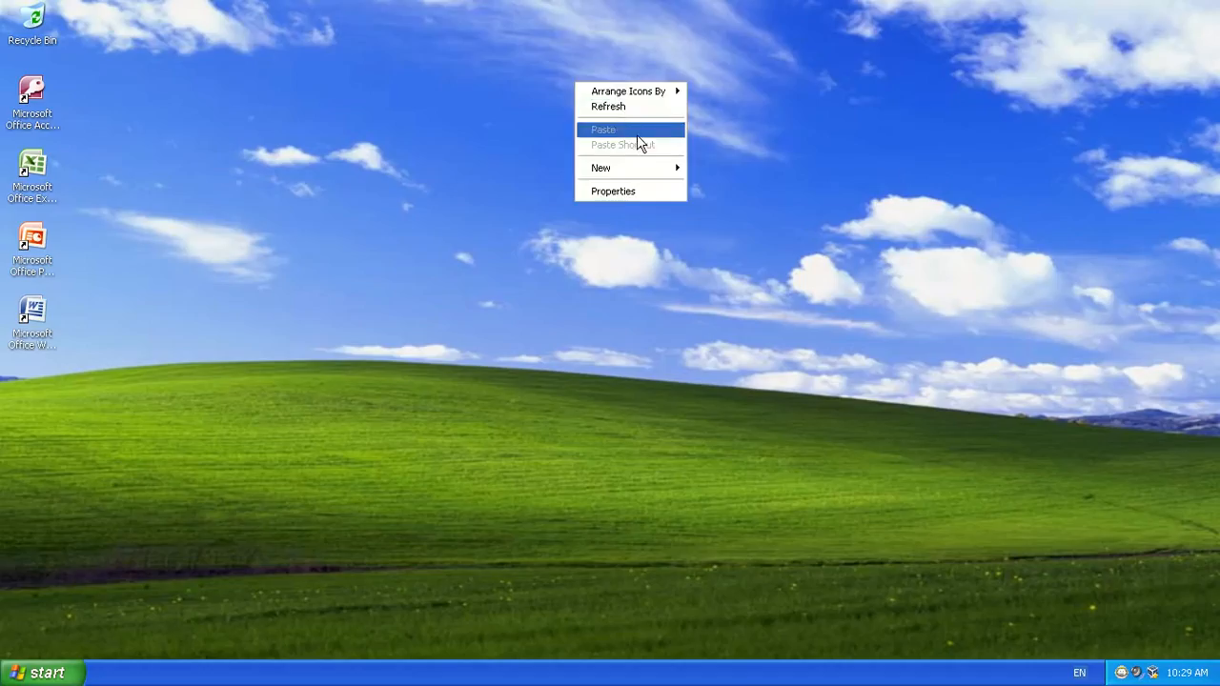
pyautogui.click(635, 109)
pyautogui.rightClick(537, 89)
pyautogui.click(574, 112)
pyautogui.rightClick(444, 88)
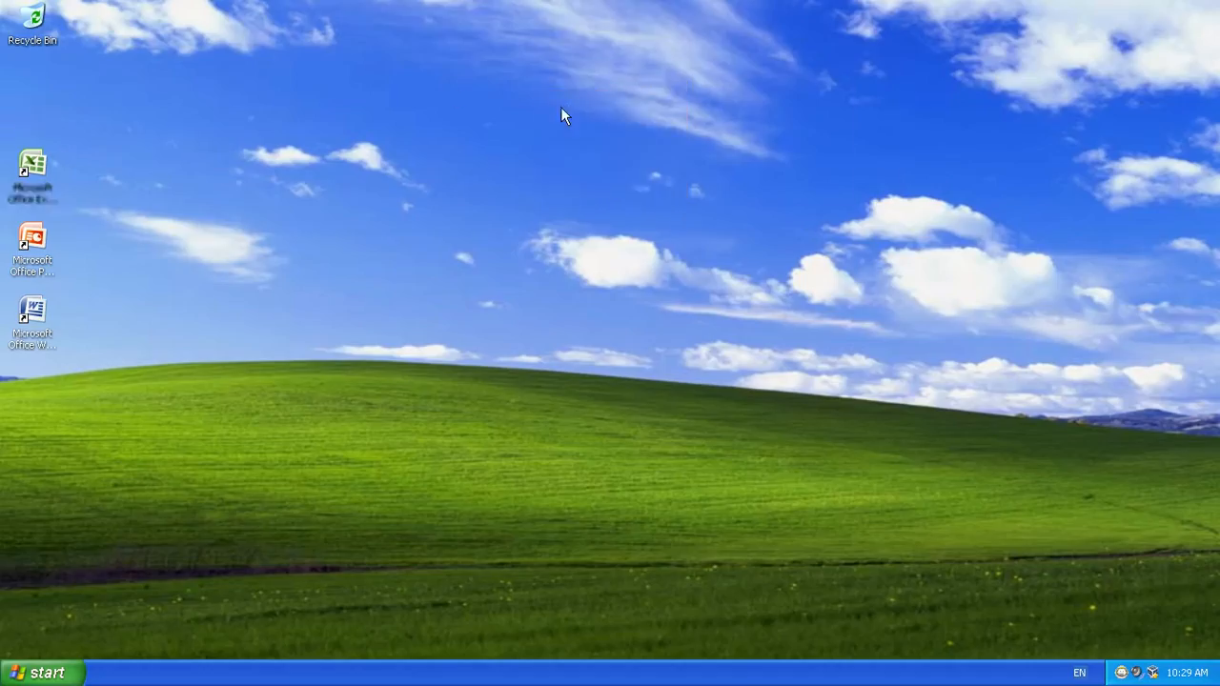
pyautogui.click(460, 115)
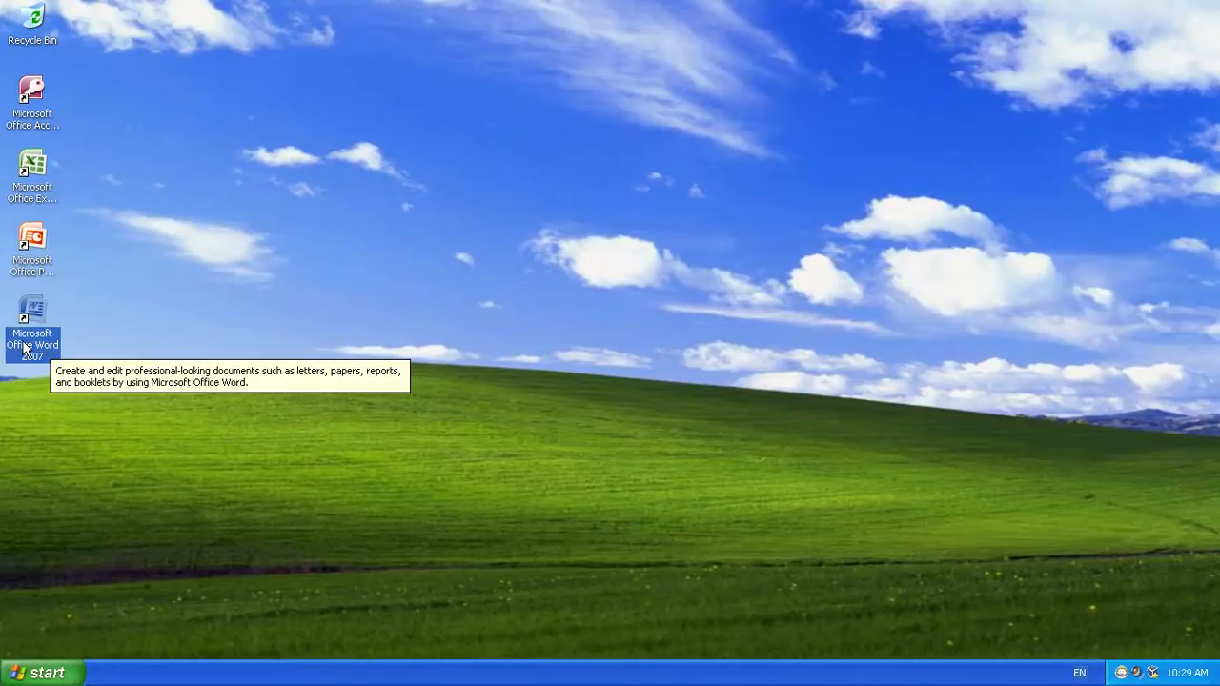
pyautogui.click(243, 489)
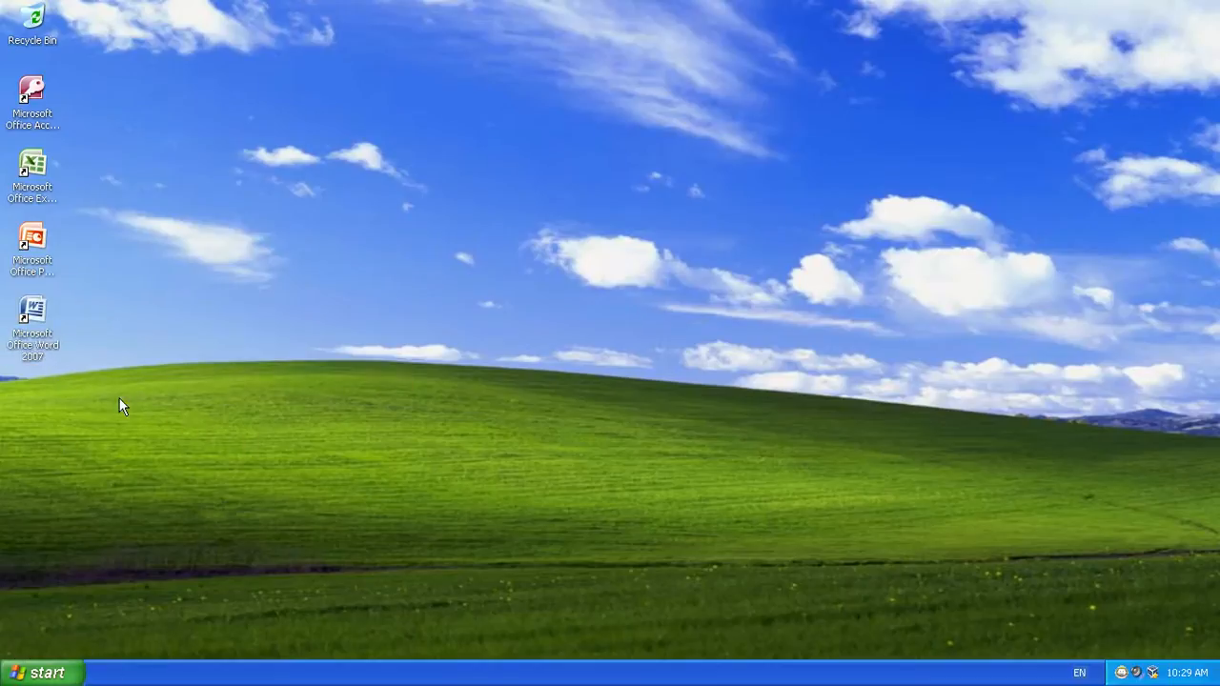
# Launch Microsoft Office Word 2007 from its desktop shortcut and close it again.
pyautogui.doubleClick(33, 348)
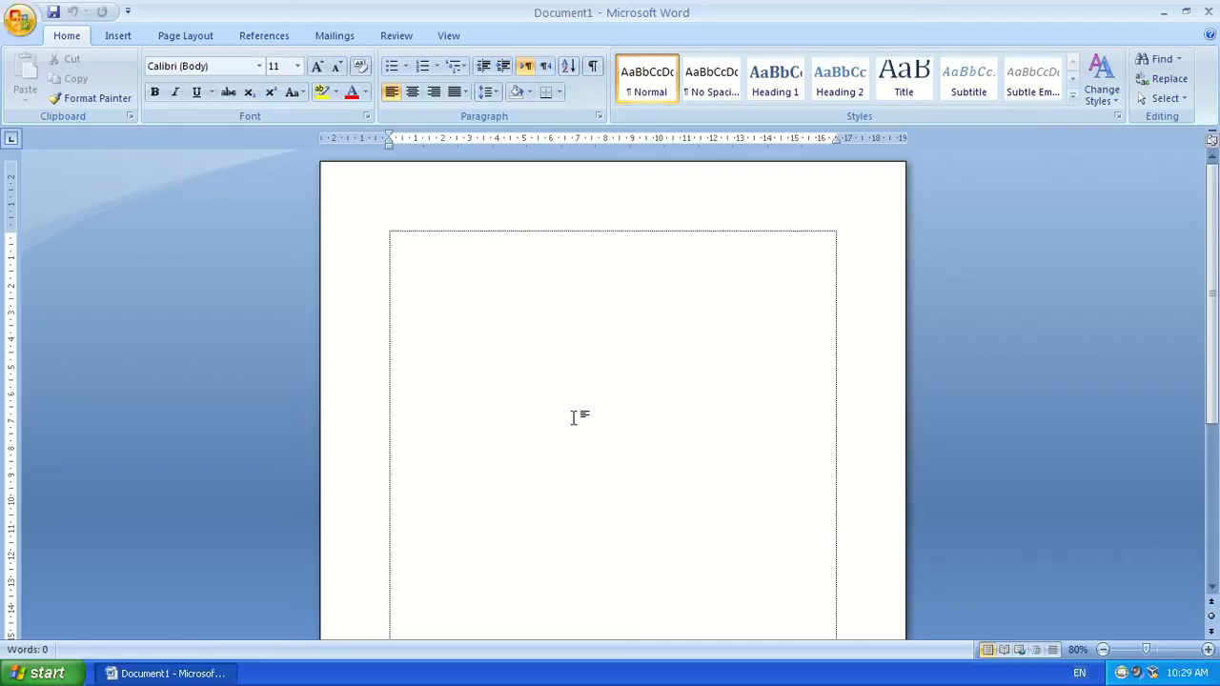
pyautogui.click(1210, 11)
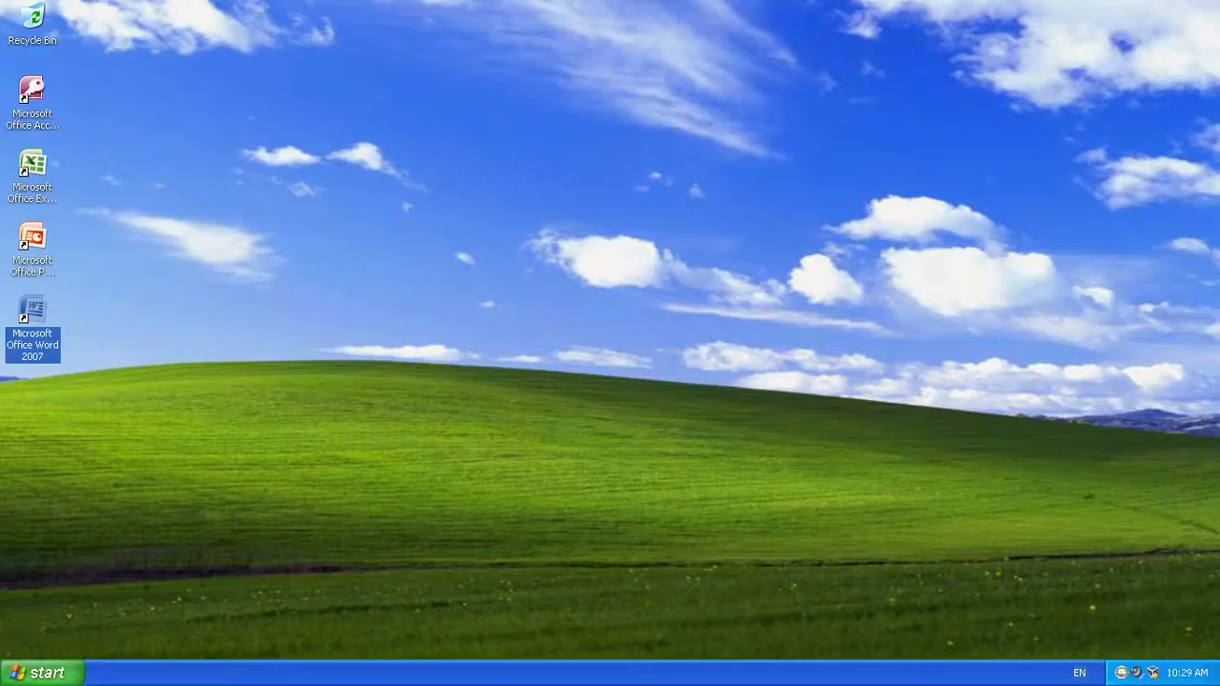
# Start Microsoft Office Word 2007 from the Microsoft Office group of the installed programs.
pyautogui.click(43, 673)
pyautogui.moveTo(22, 607)
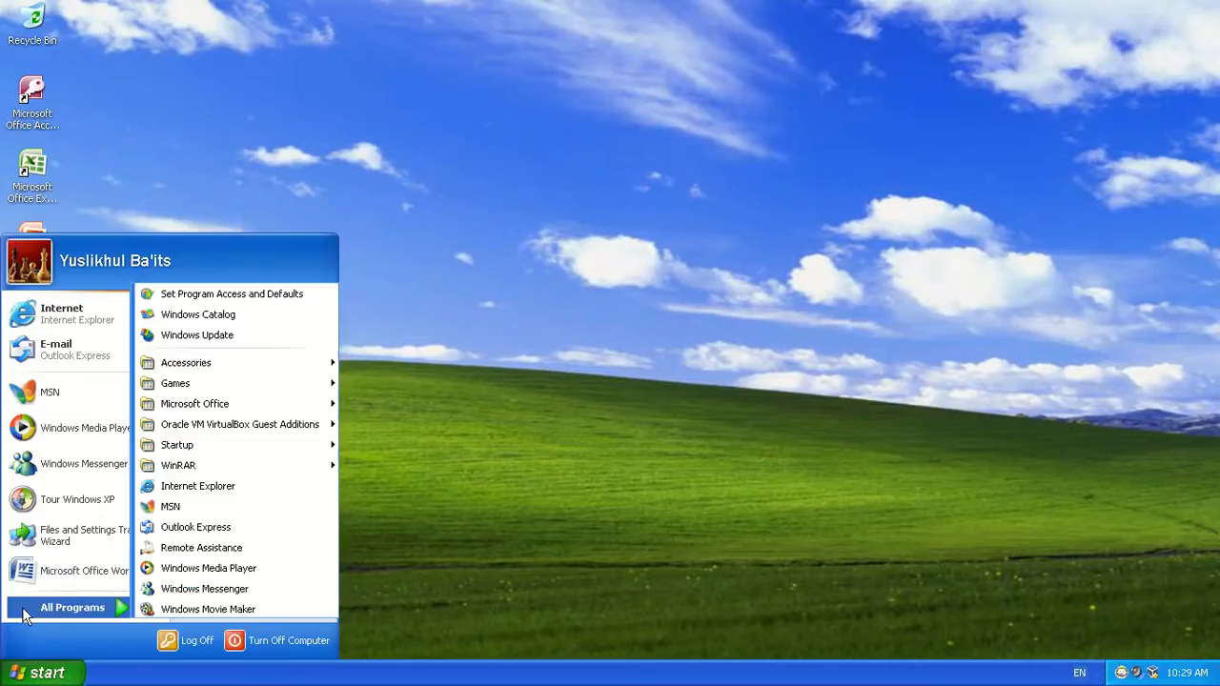
pyautogui.moveTo(218, 403)
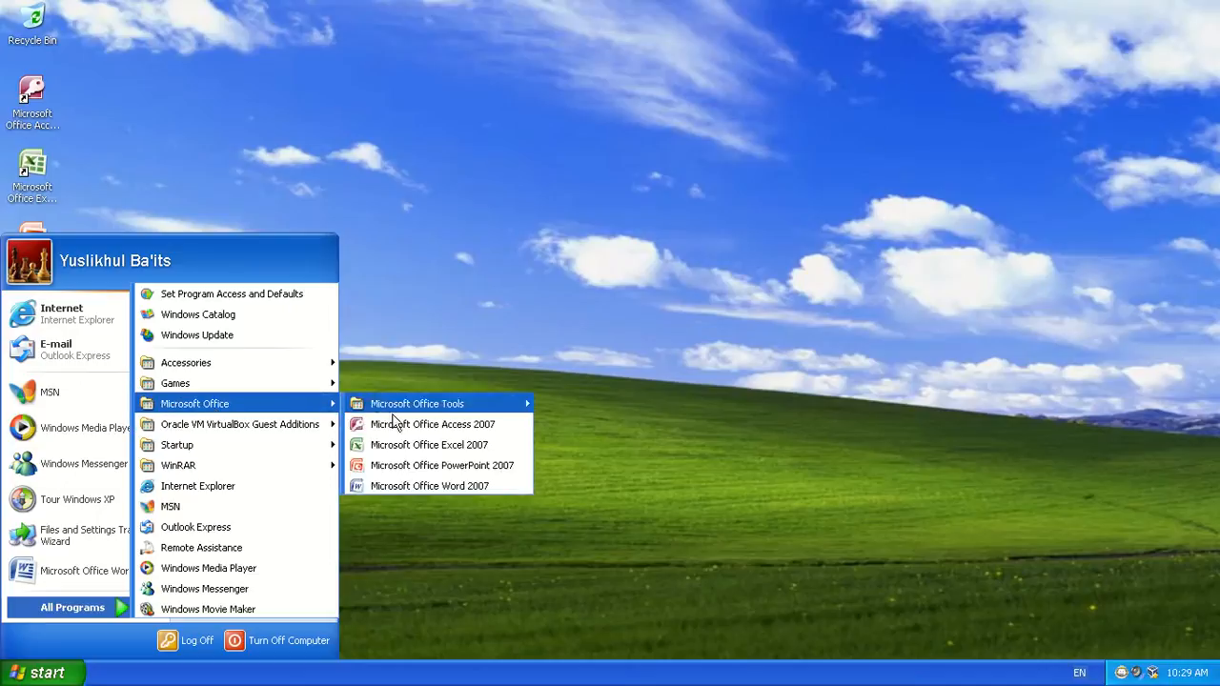
pyautogui.click(398, 484)
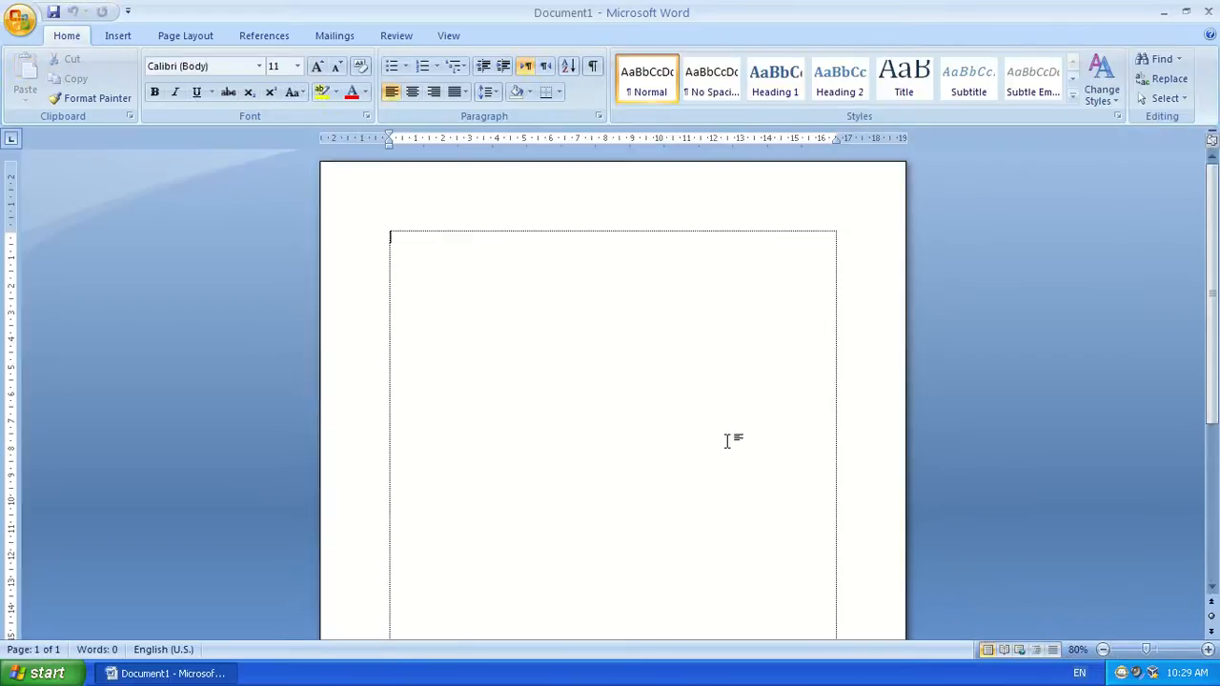
# Open the Modul_latihan_MSWord_kelas_X exercise document in Word.
pyautogui.scroll(4, 721, 446)
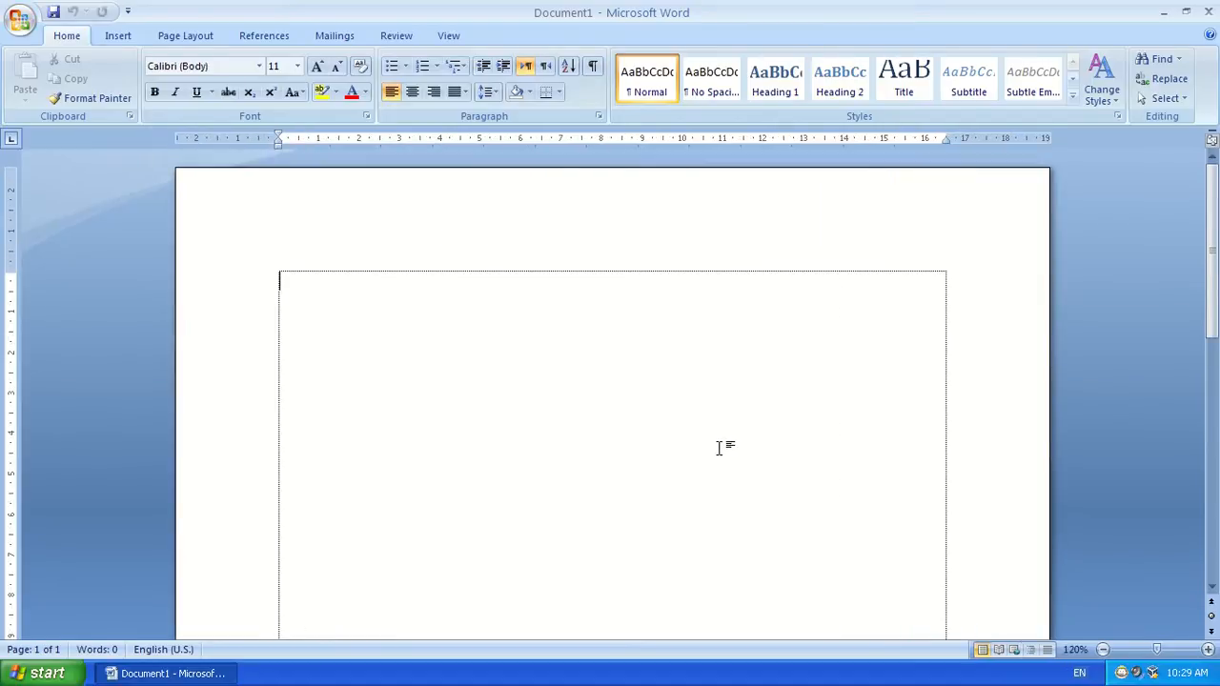
pyautogui.click(19, 19)
pyautogui.click(131, 74)
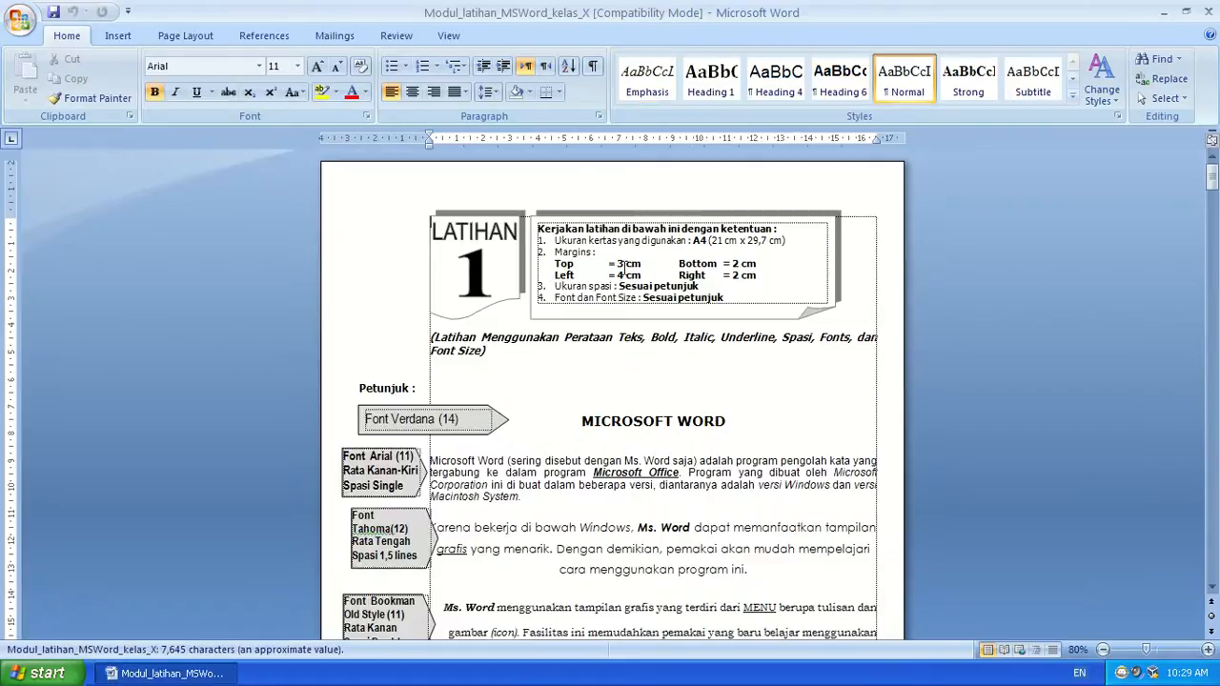
# Examine the paper size, margin, spacing and font requirements listed in the Latihan 1 box.
pyautogui.click(619, 265)
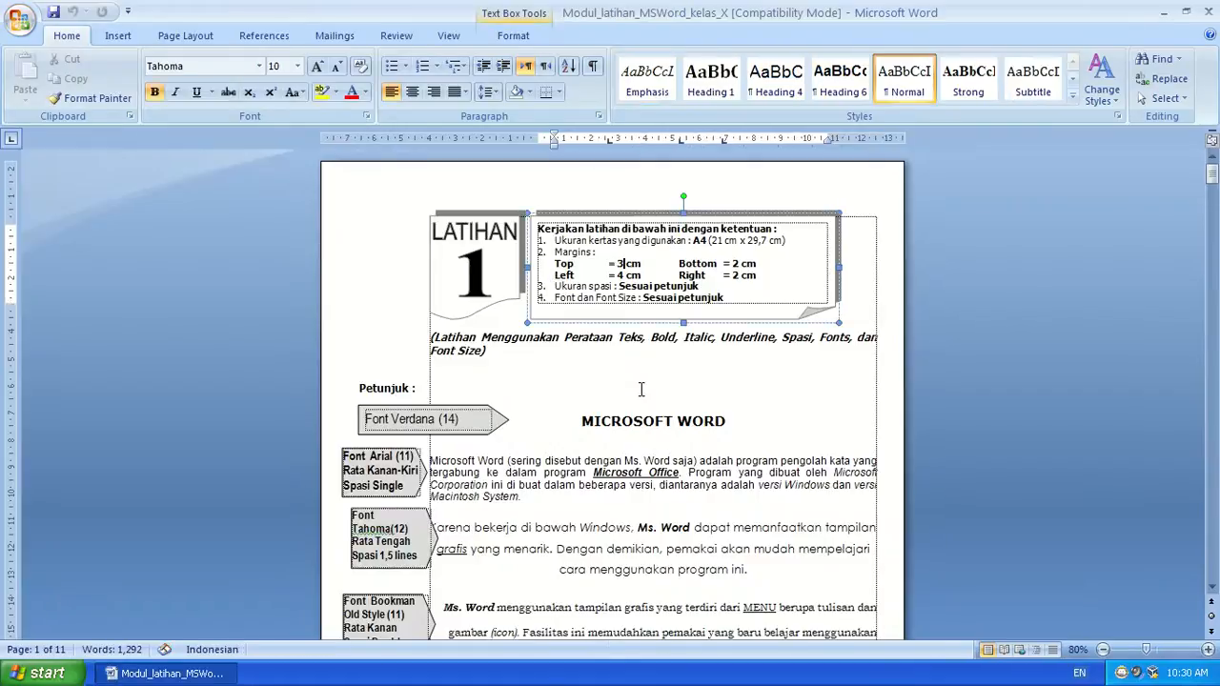
pyautogui.keyDown('ctrl'); pyautogui.scroll(3, 642, 389); pyautogui.keyUp('ctrl')
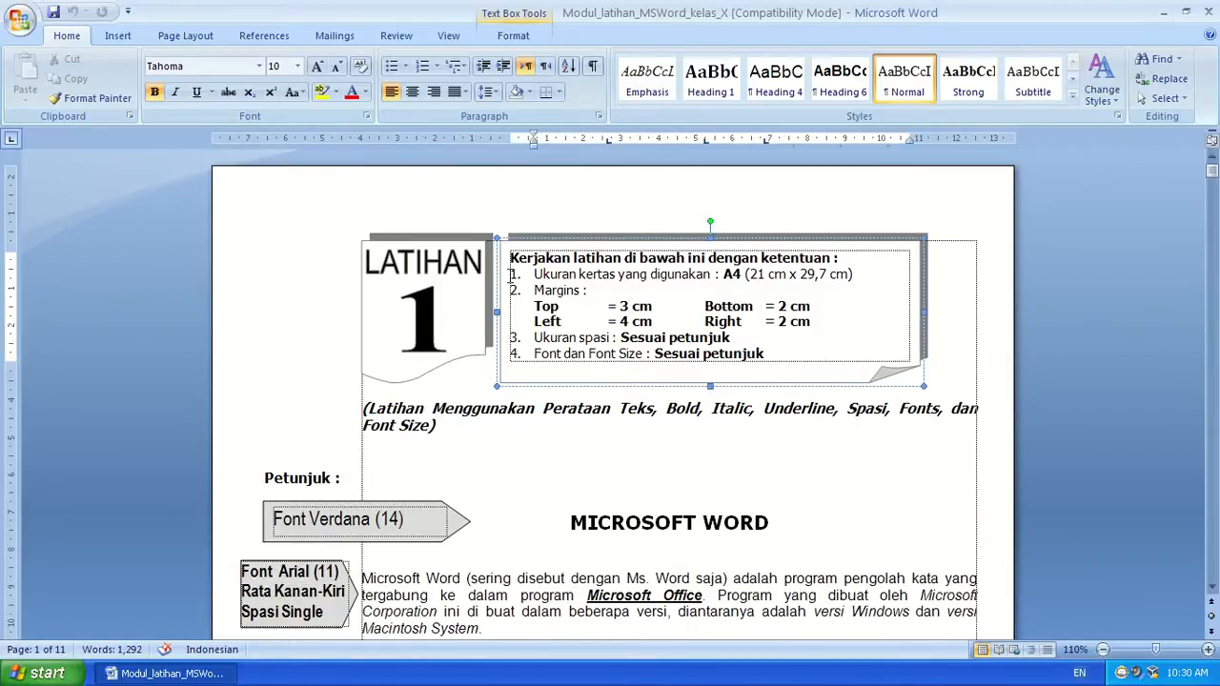
pyautogui.moveTo(512, 262); pyautogui.dragTo(786, 348)
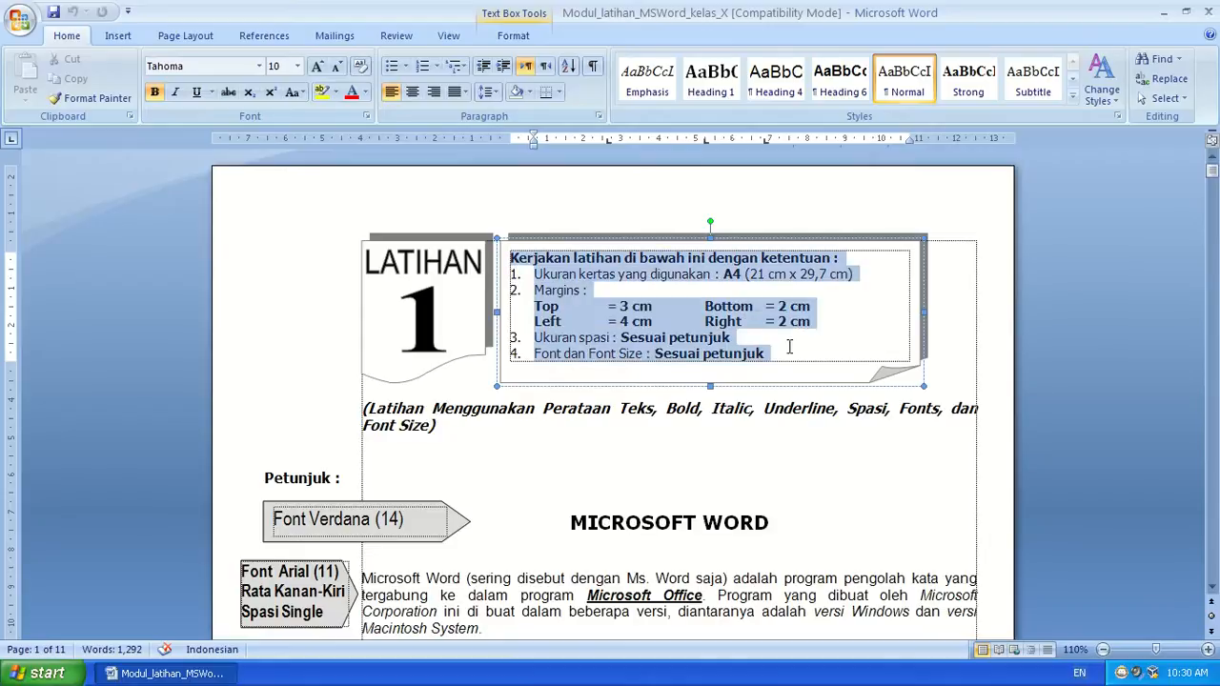
pyautogui.click(537, 296)
pyautogui.moveTo(512, 254); pyautogui.dragTo(762, 354)
pyautogui.click(767, 361)
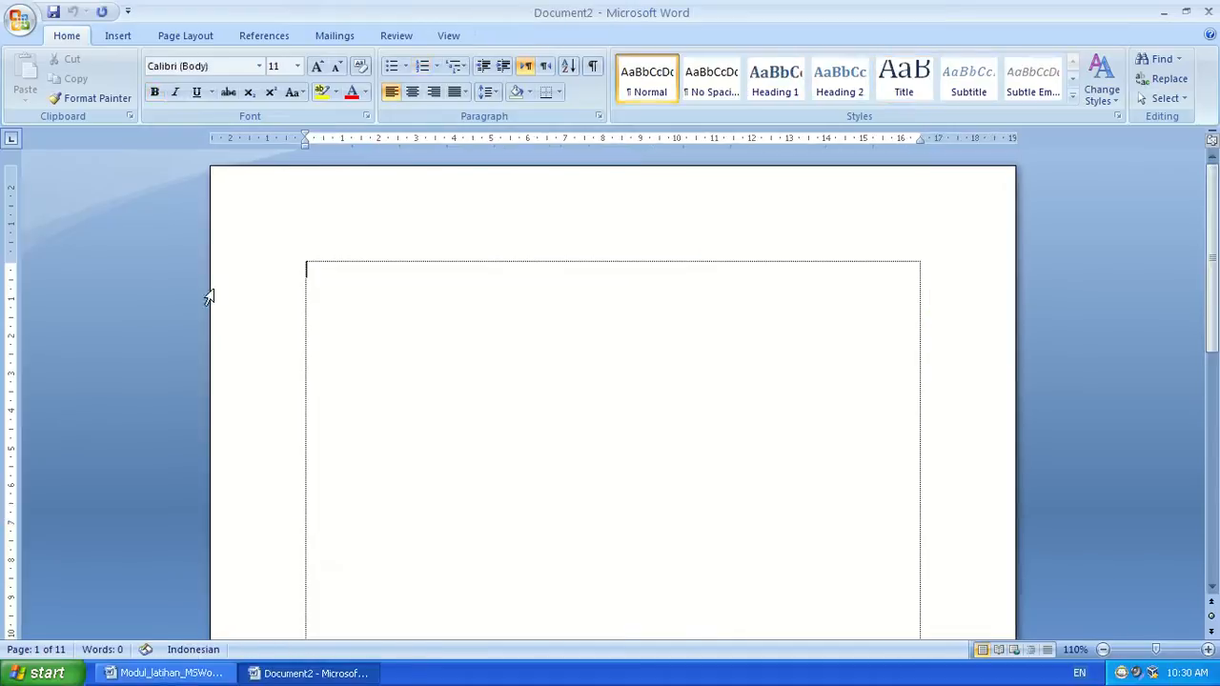
# View the custom margin settings of the blank document and close them without changing anything.
pyautogui.click(197, 34)
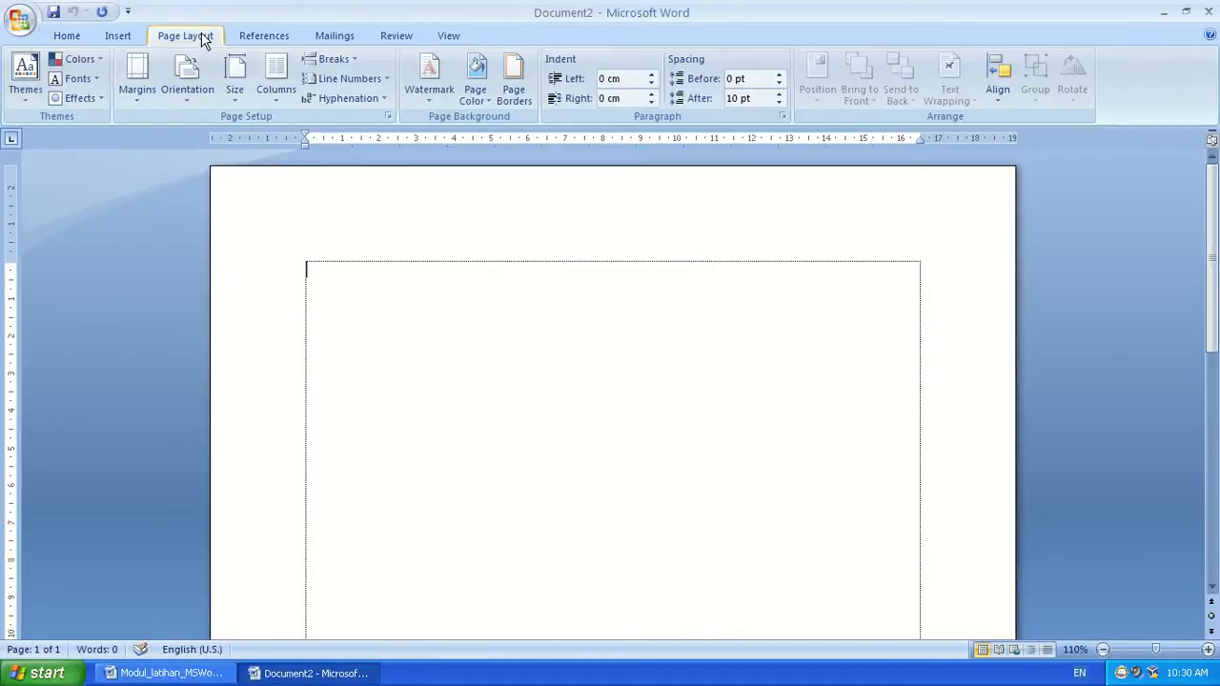
pyautogui.click(140, 102)
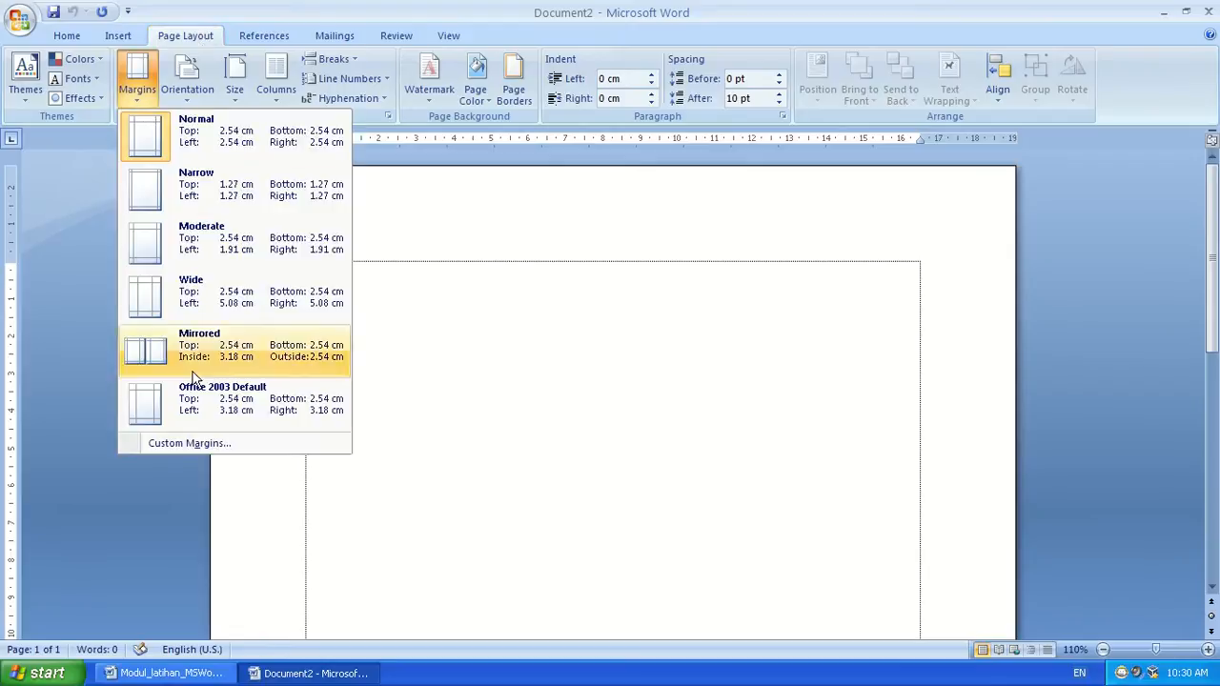
pyautogui.click(193, 447)
pyautogui.moveTo(596, 97); pyautogui.dragTo(536, 141)
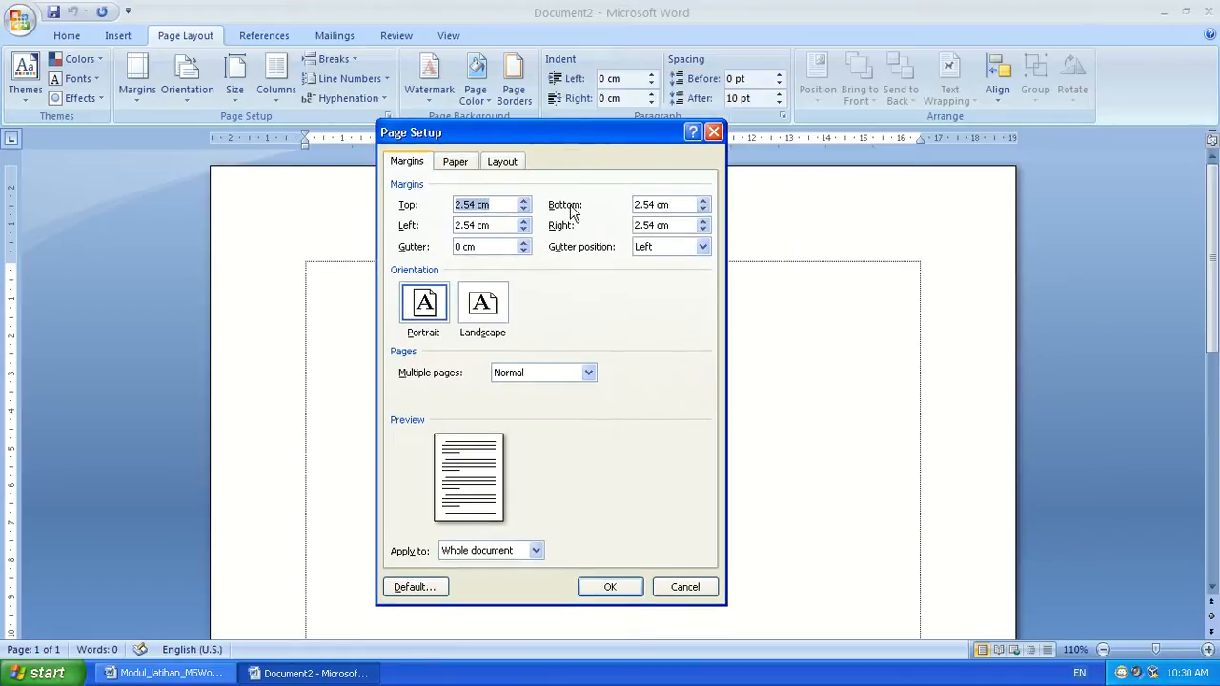
pyautogui.click(713, 131)
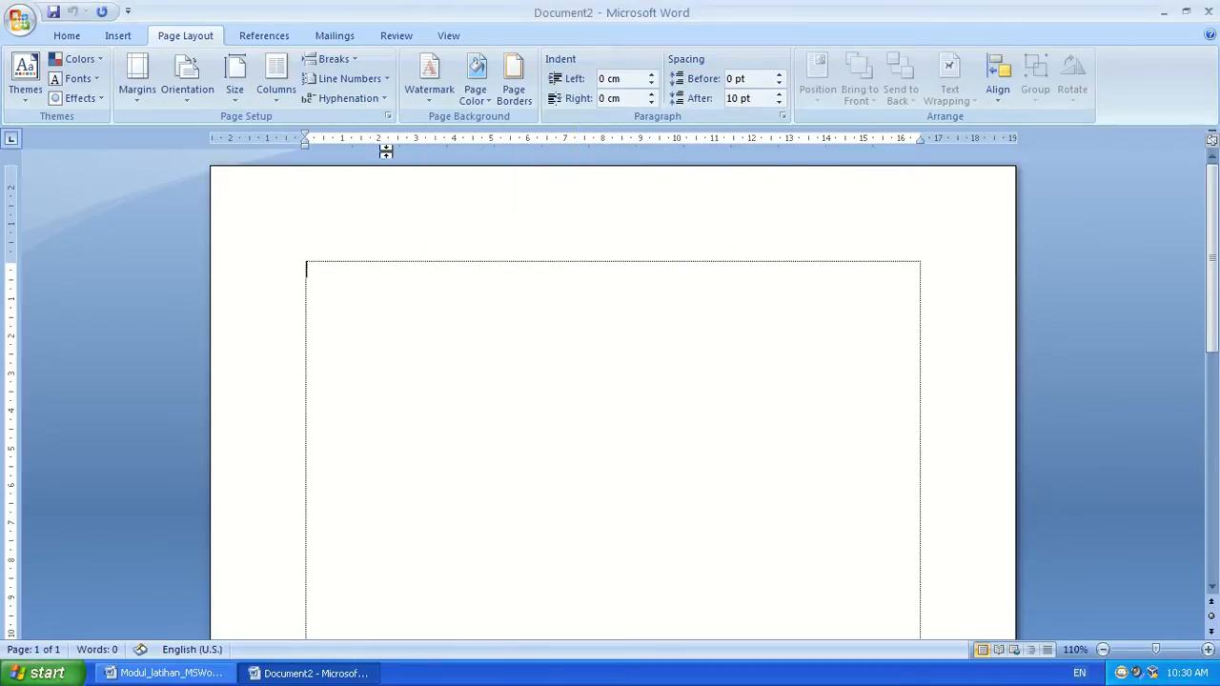
# Bring up the Page Setup dialog in two other ways, closing it each time without changes.
pyautogui.click(388, 118)
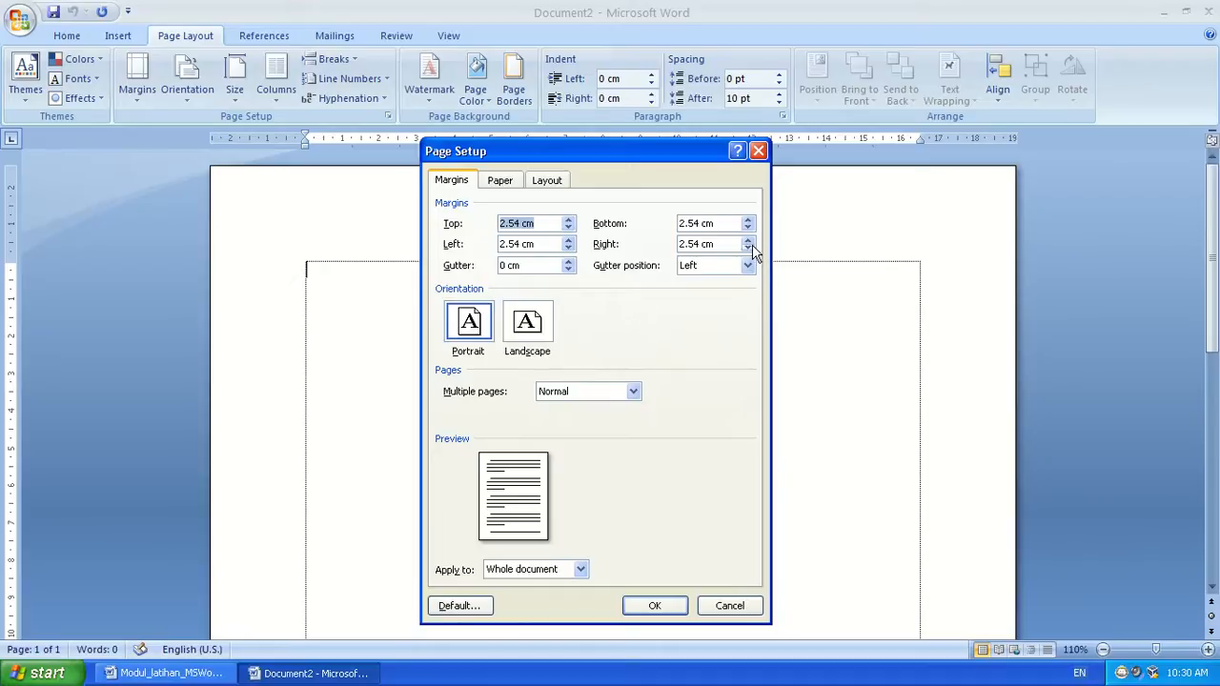
pyautogui.click(759, 152)
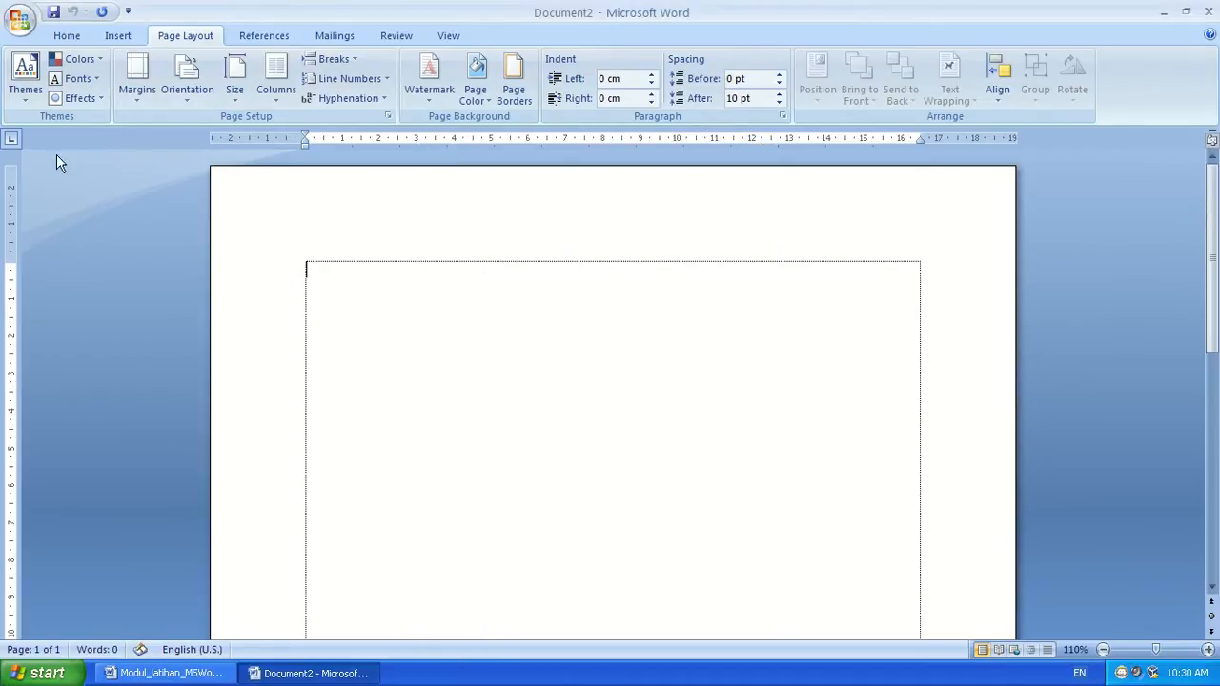
pyautogui.doubleClick(174, 138)
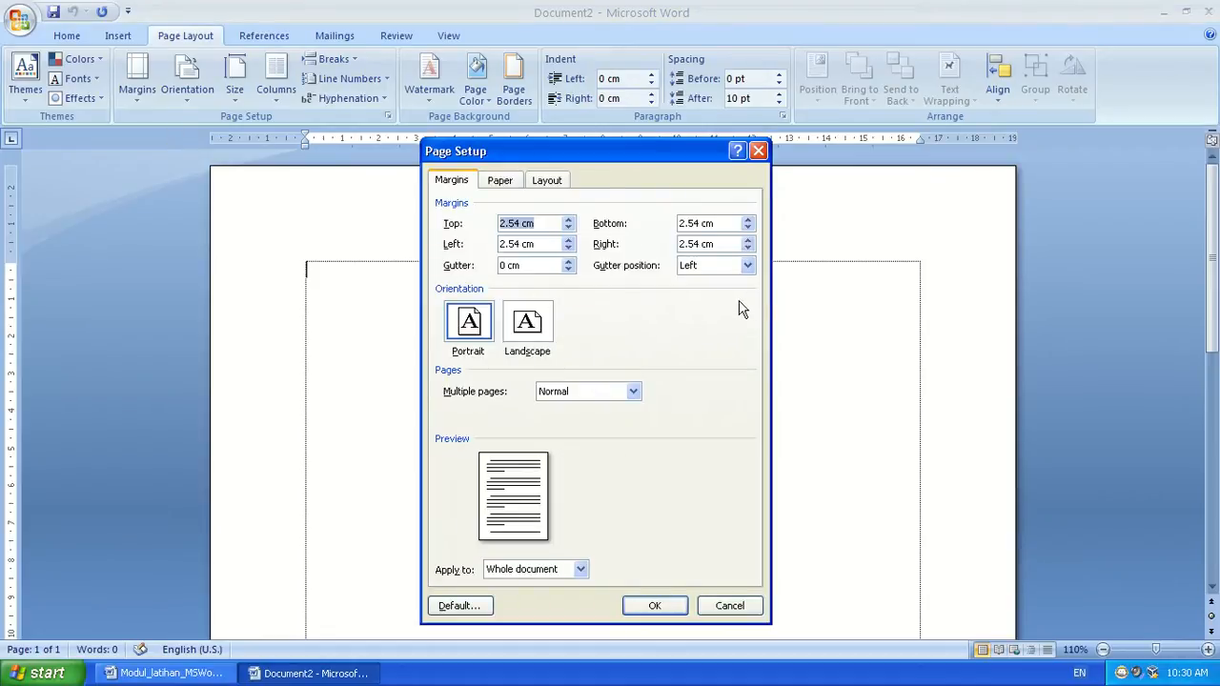
pyautogui.click(759, 152)
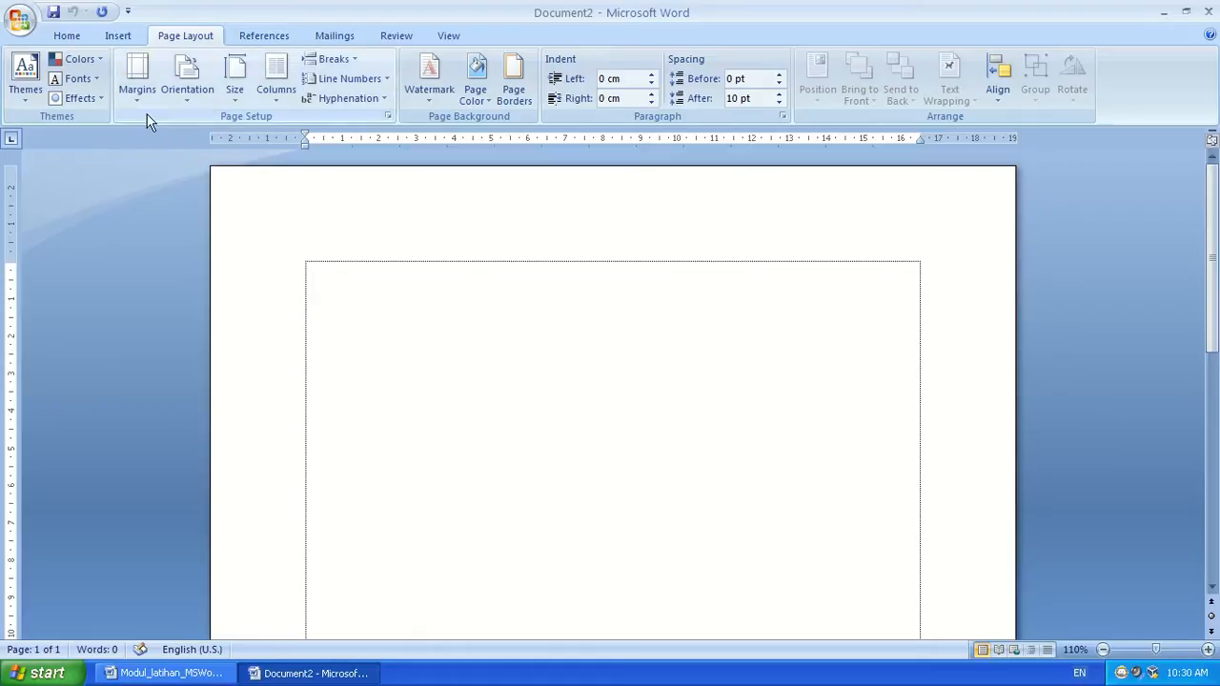
# Set the top page margin to 3 cm in the custom margin settings, checking the value against the exercise module.
pyautogui.click(142, 104)
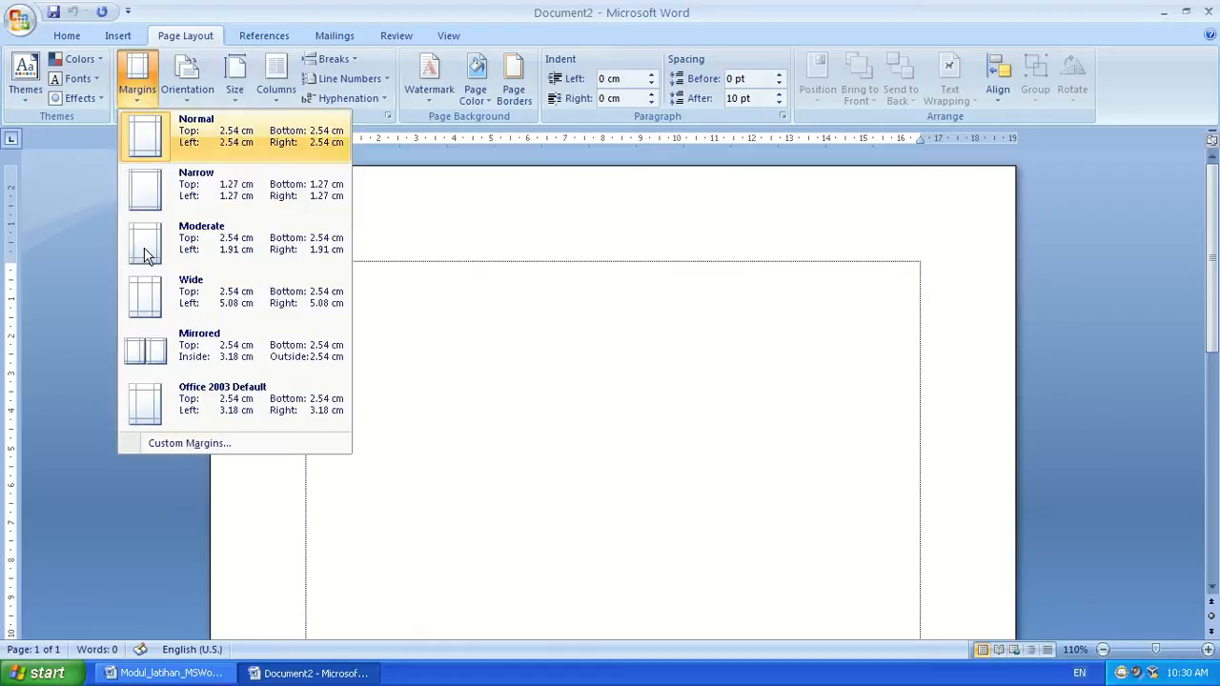
pyautogui.click(153, 453)
pyautogui.moveTo(572, 157); pyautogui.dragTo(671, 145)
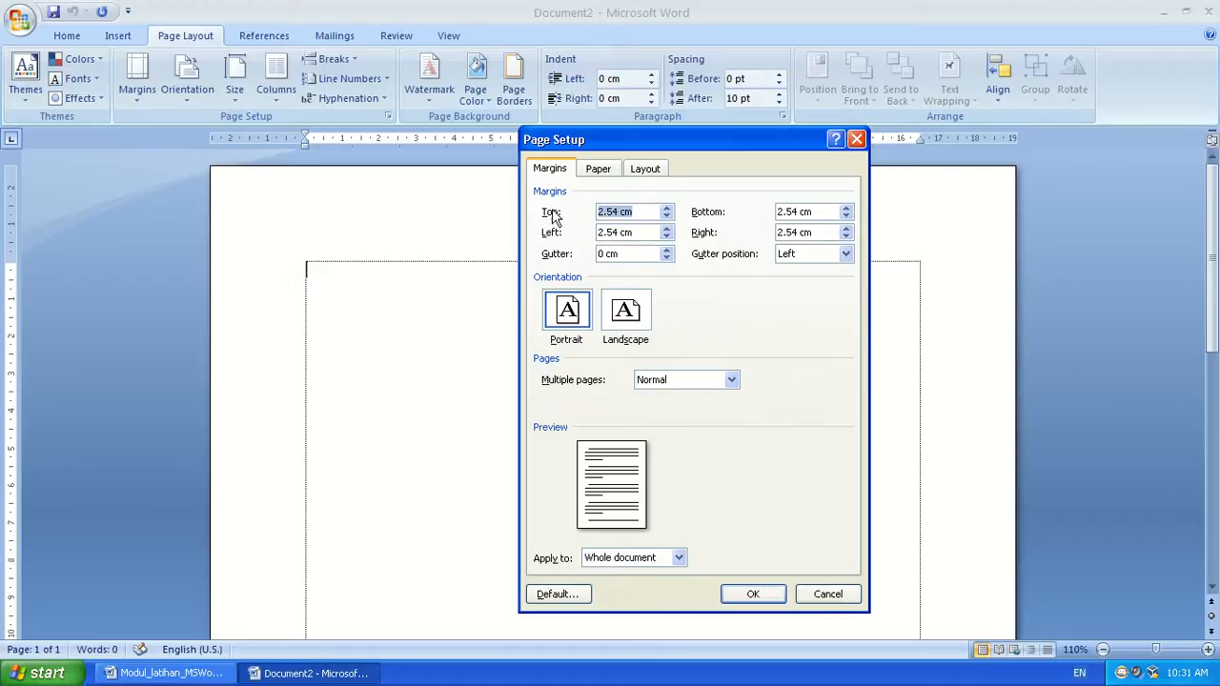
pyautogui.click(191, 675)
pyautogui.click(319, 673)
pyautogui.moveTo(635, 233); pyautogui.dragTo(586, 212)
pyautogui.write('3')
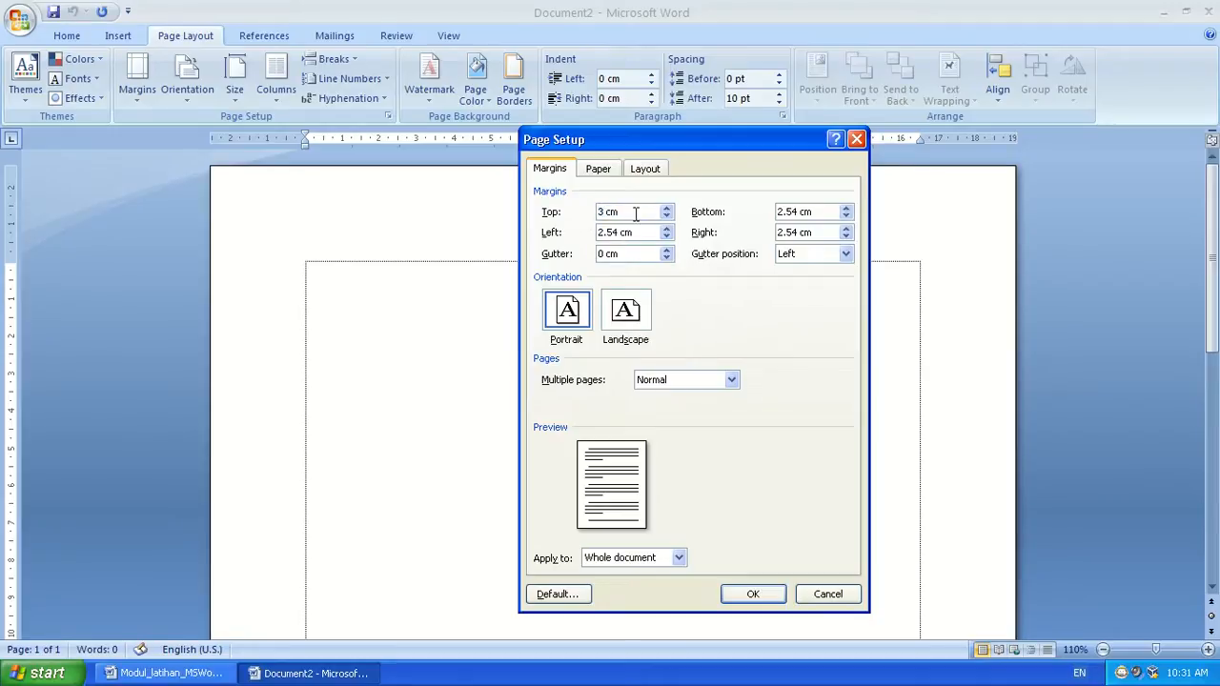
pyautogui.click(666, 218)
pyautogui.click(666, 208)
pyautogui.click(666, 218)
pyautogui.click(666, 208)
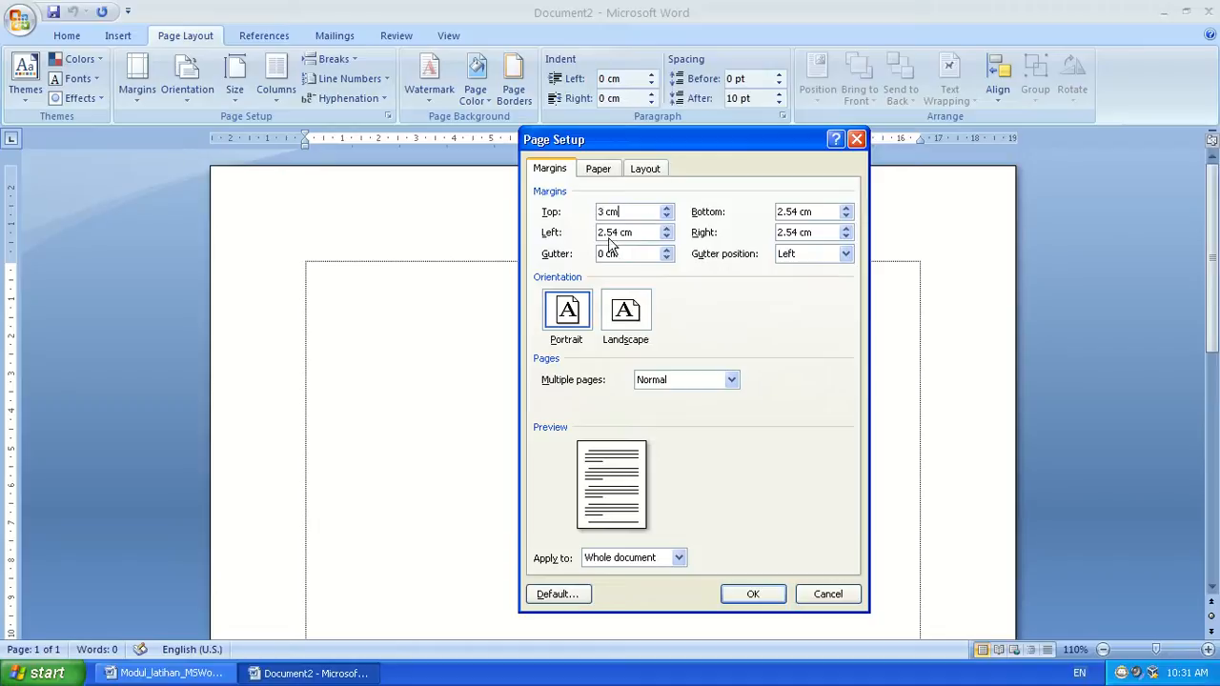
# Set the left margin to 4 cm and the bottom and right margins to 2 cm each.
pyautogui.moveTo(620, 231); pyautogui.dragTo(546, 232)
pyautogui.write('4 cm')
pyautogui.moveTo(803, 215); pyautogui.dragTo(751, 215)
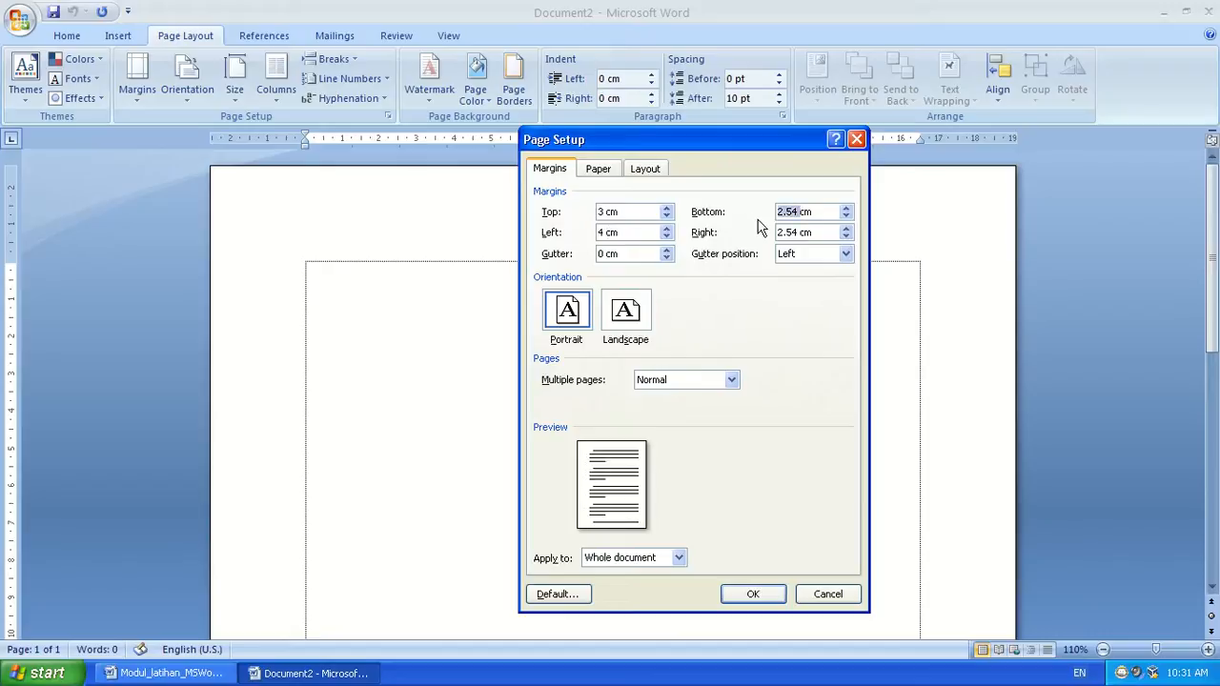
pyautogui.write('2')
pyautogui.moveTo(808, 234); pyautogui.dragTo(751, 235)
pyautogui.write('2')
# Try landscape orientation against portrait several times, returning to portrait.
pyautogui.click(626, 317)
pyautogui.click(585, 320)
pyautogui.click(622, 320)
pyautogui.click(583, 322)
pyautogui.click(625, 326)
pyautogui.click(584, 324)
pyautogui.click(624, 322)
pyautogui.click(585, 324)
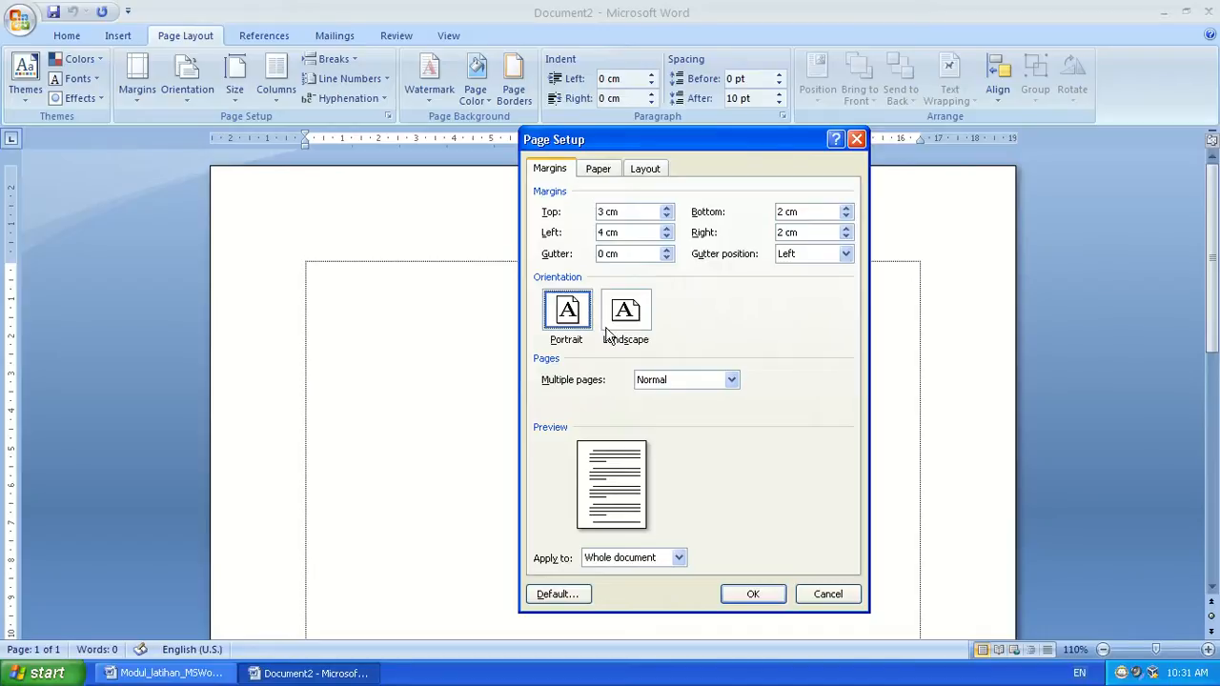
pyautogui.click(626, 313)
pyautogui.click(570, 312)
pyautogui.click(627, 313)
pyautogui.click(570, 313)
pyautogui.click(626, 313)
pyautogui.click(570, 313)
pyautogui.click(627, 312)
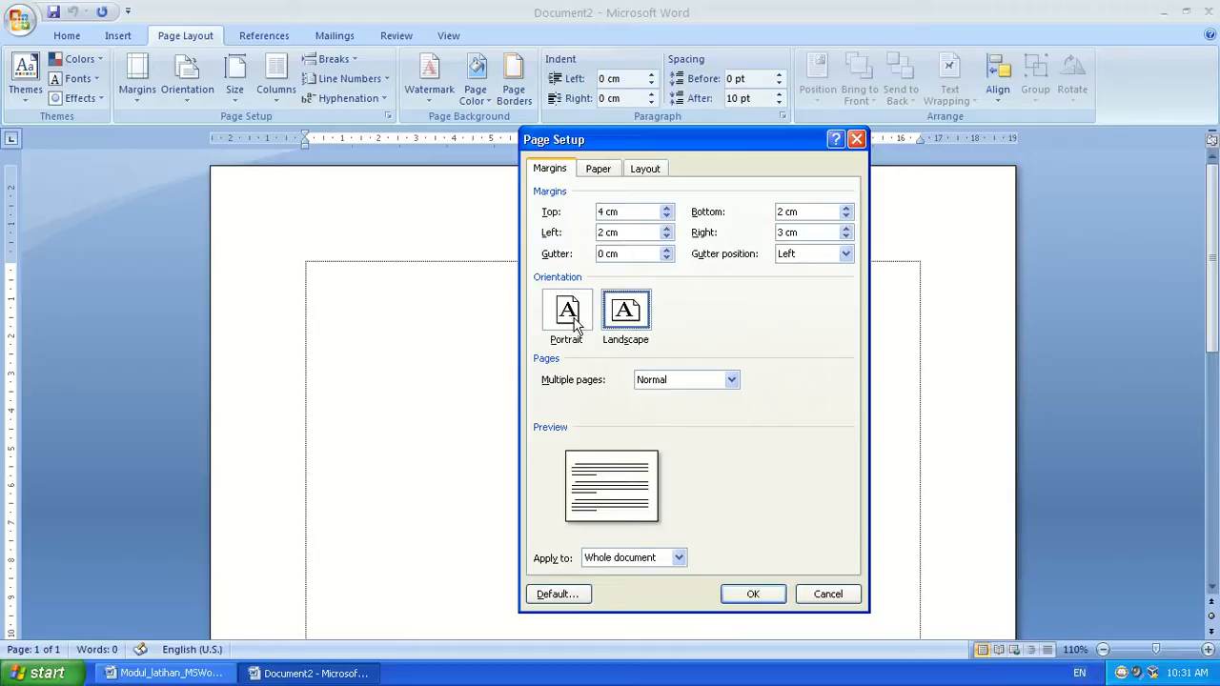
pyautogui.click(570, 312)
pyautogui.click(620, 324)
pyautogui.click(570, 315)
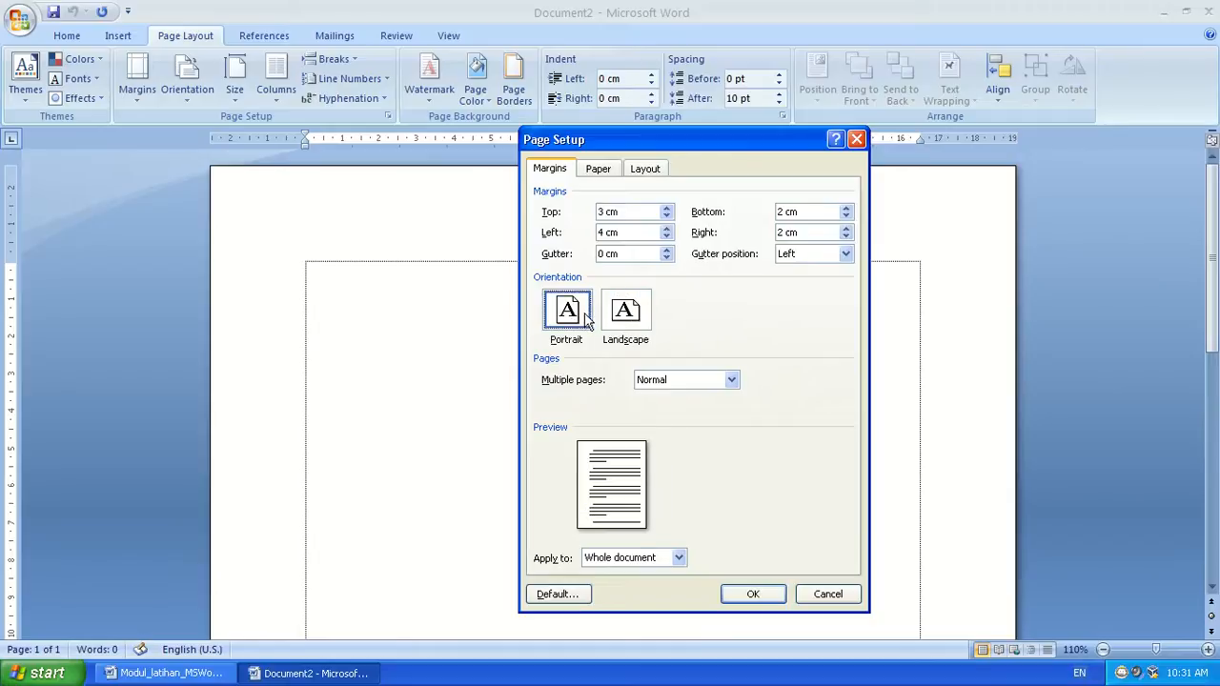
pyautogui.click(615, 323)
pyautogui.click(576, 320)
# Set the paper size to A4 (21 x 29.7 cm), apply the page setup and view the whole page.
pyautogui.click(610, 172)
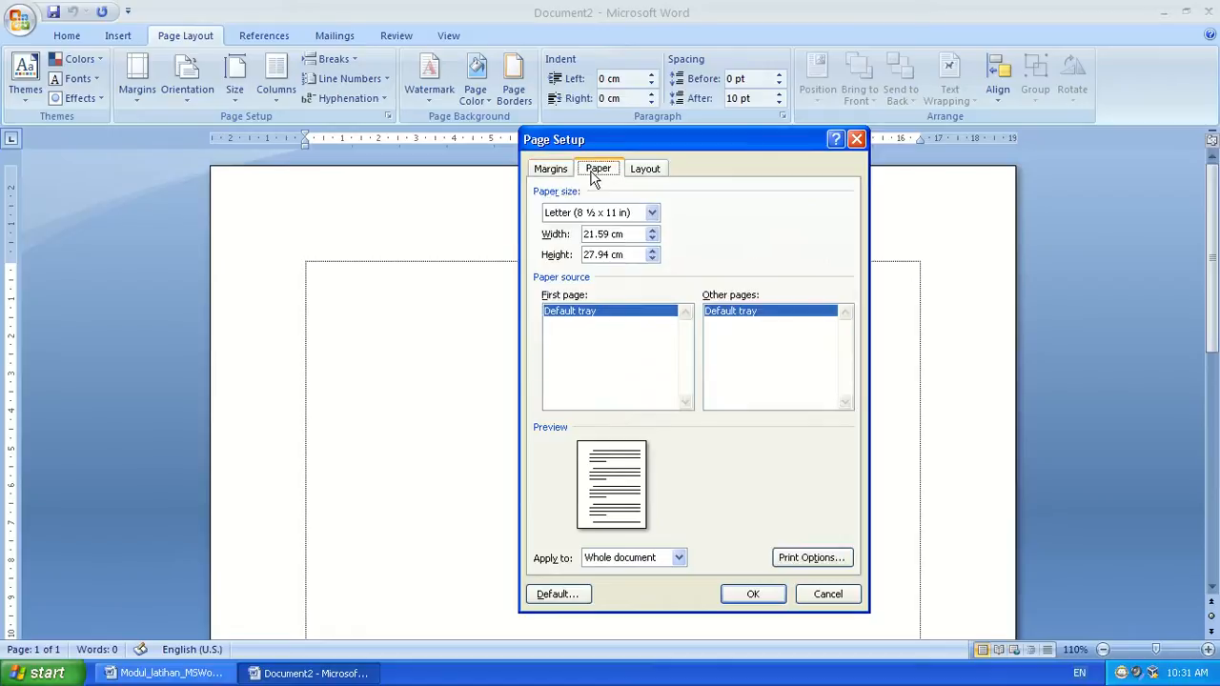
pyautogui.click(651, 214)
pyautogui.moveTo(655, 250)
pyautogui.mouseDown()
pyautogui.moveTo(653, 232)
pyautogui.moveTo(652, 265)
pyautogui.mouseUp()
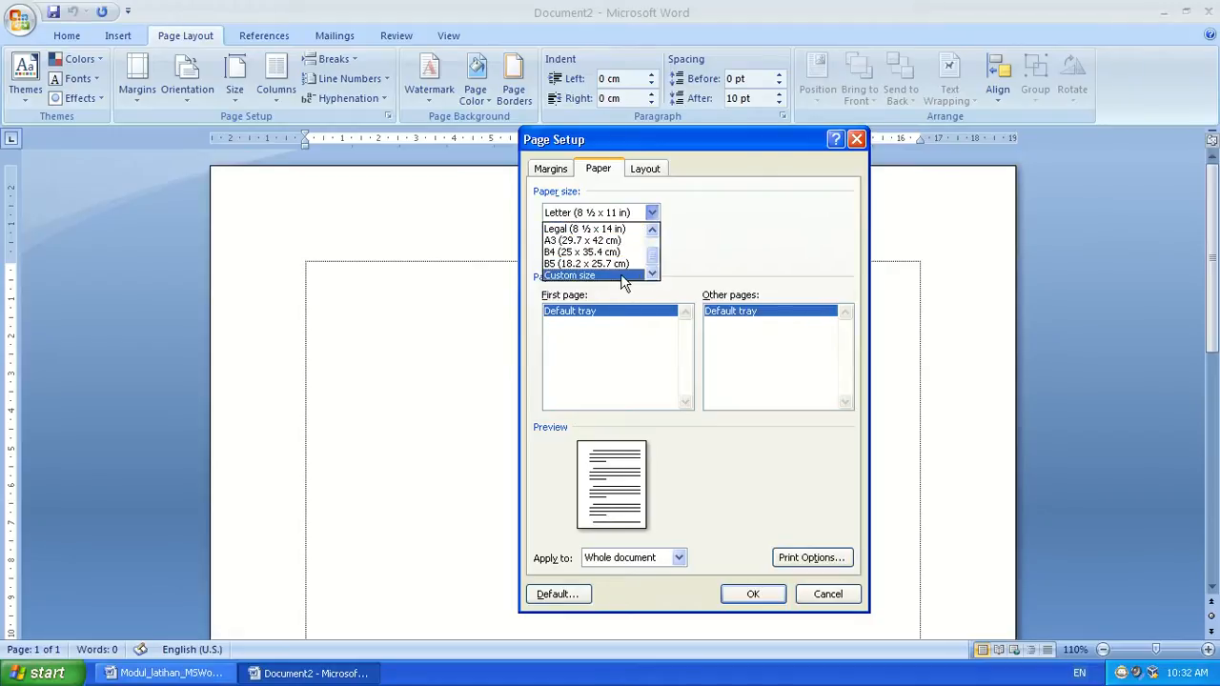
pyautogui.click(620, 273)
pyautogui.click(611, 235)
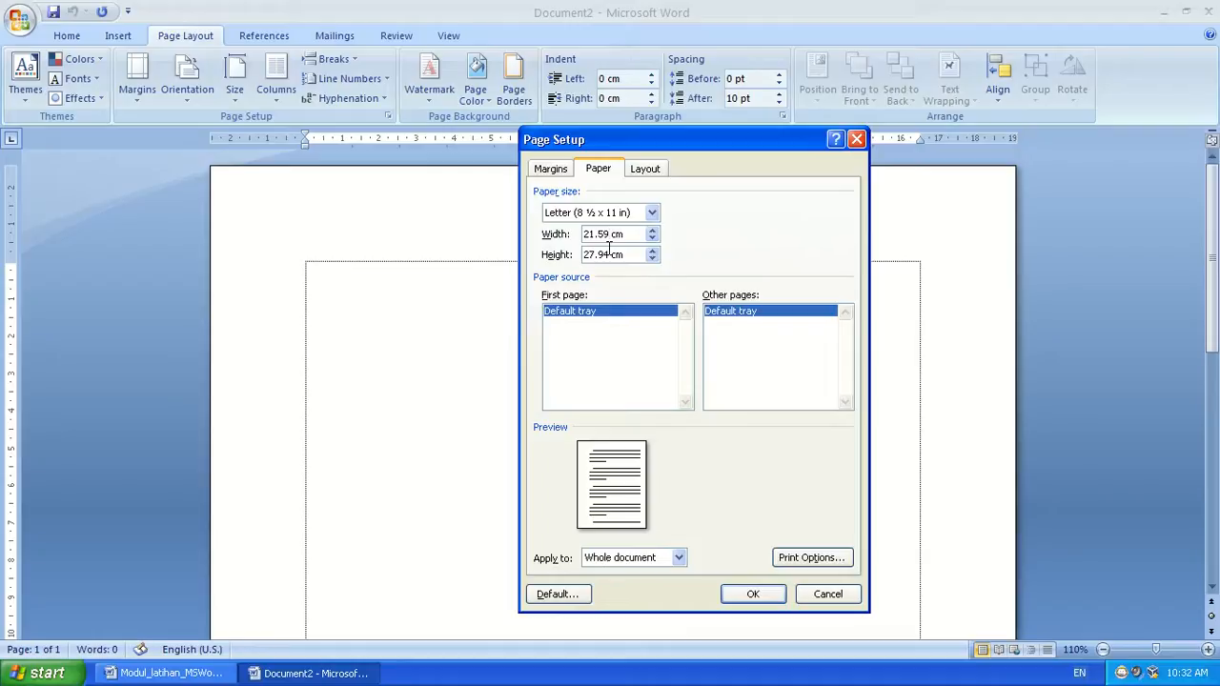
pyautogui.click(653, 212)
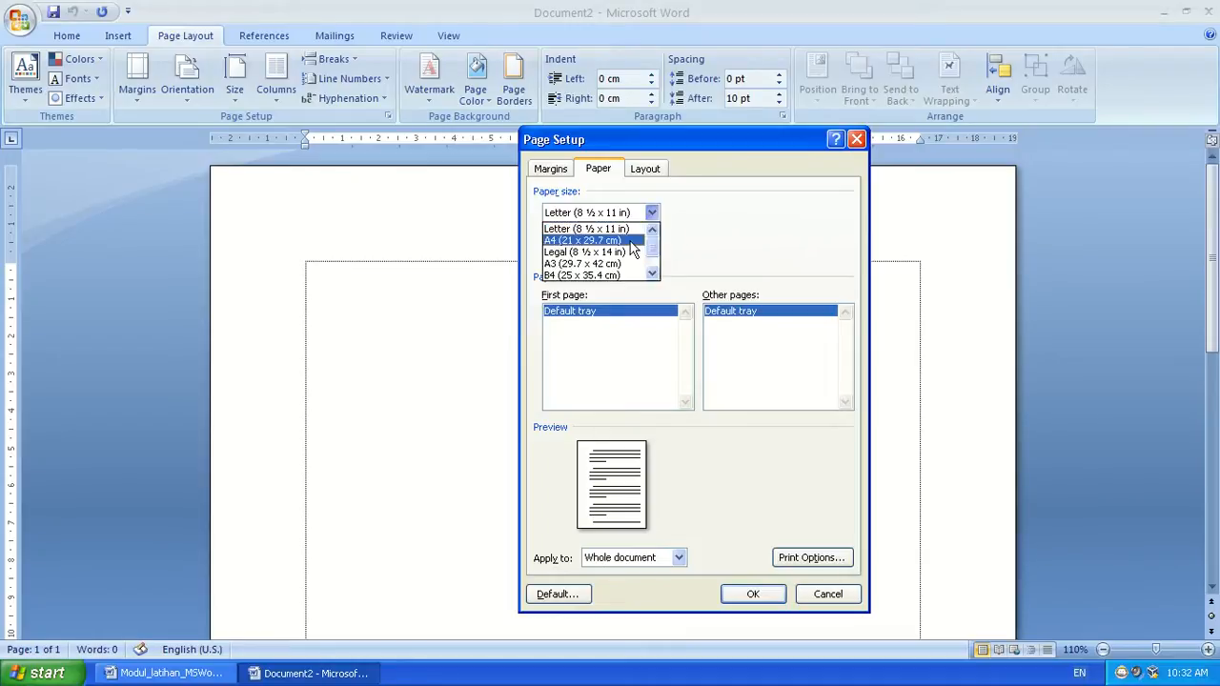
pyautogui.click(591, 240)
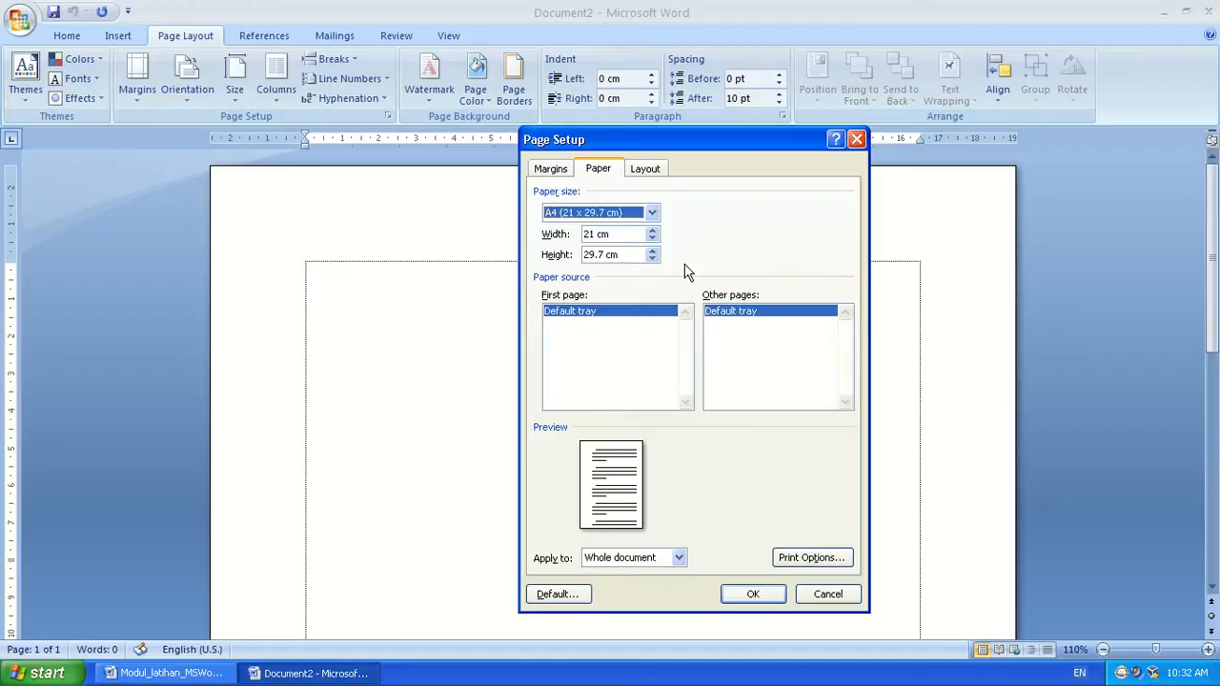
pyautogui.click(752, 594)
pyautogui.keyDown('ctrl'); pyautogui.scroll(-4, 672, 474); pyautogui.keyUp('ctrl')
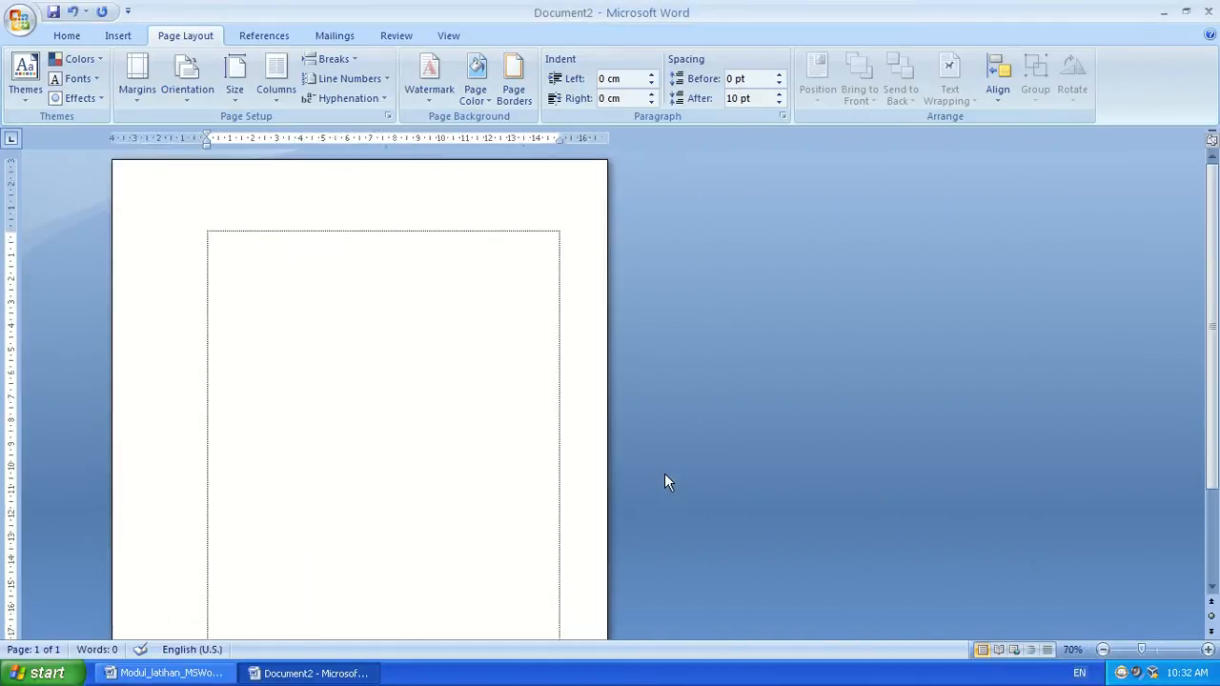
pyautogui.keyDown('ctrl'); pyautogui.scroll(-3, 664, 474); pyautogui.keyUp('ctrl')
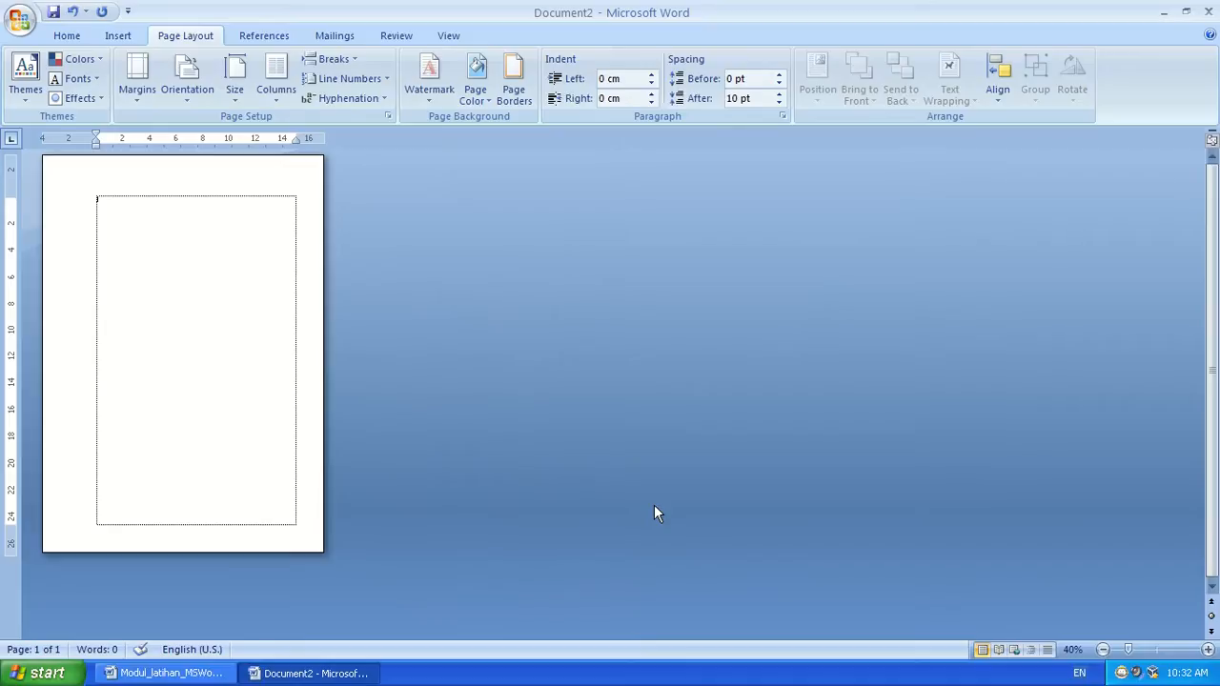
# Switch to the Modul_latihan_MSWord_kelas_X document and review the paper, margin, spacing and font requirements in the Latihan 1 box.
pyautogui.click(164, 673)
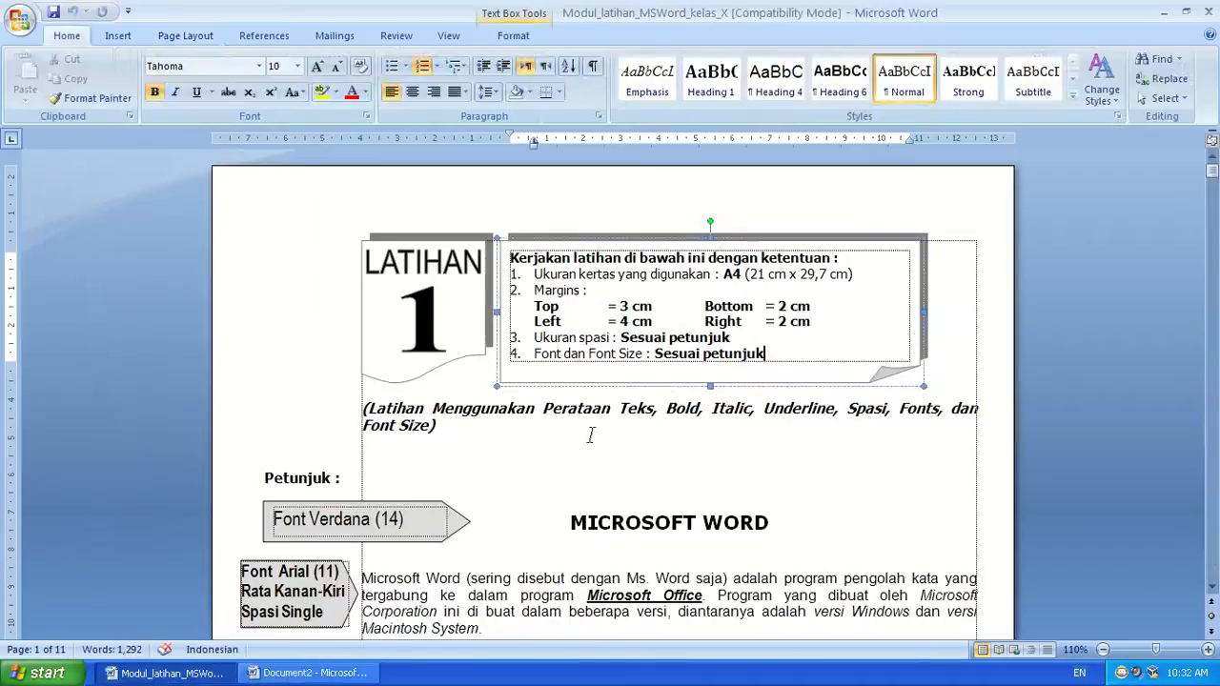
pyautogui.moveTo(766, 355); pyautogui.dragTo(511, 257)
pyautogui.click(740, 321)
pyautogui.moveTo(790, 345); pyautogui.dragTo(535, 265)
pyautogui.click(728, 294)
pyautogui.moveTo(532, 344); pyautogui.dragTo(696, 351)
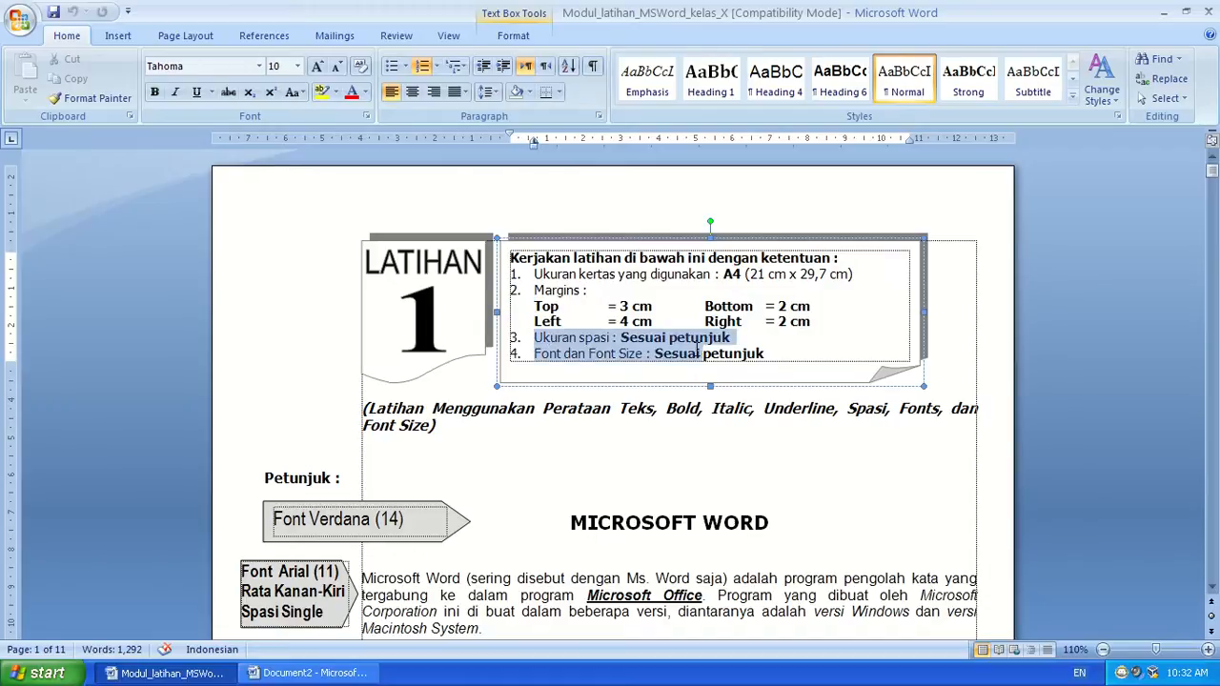
pyautogui.click(553, 345)
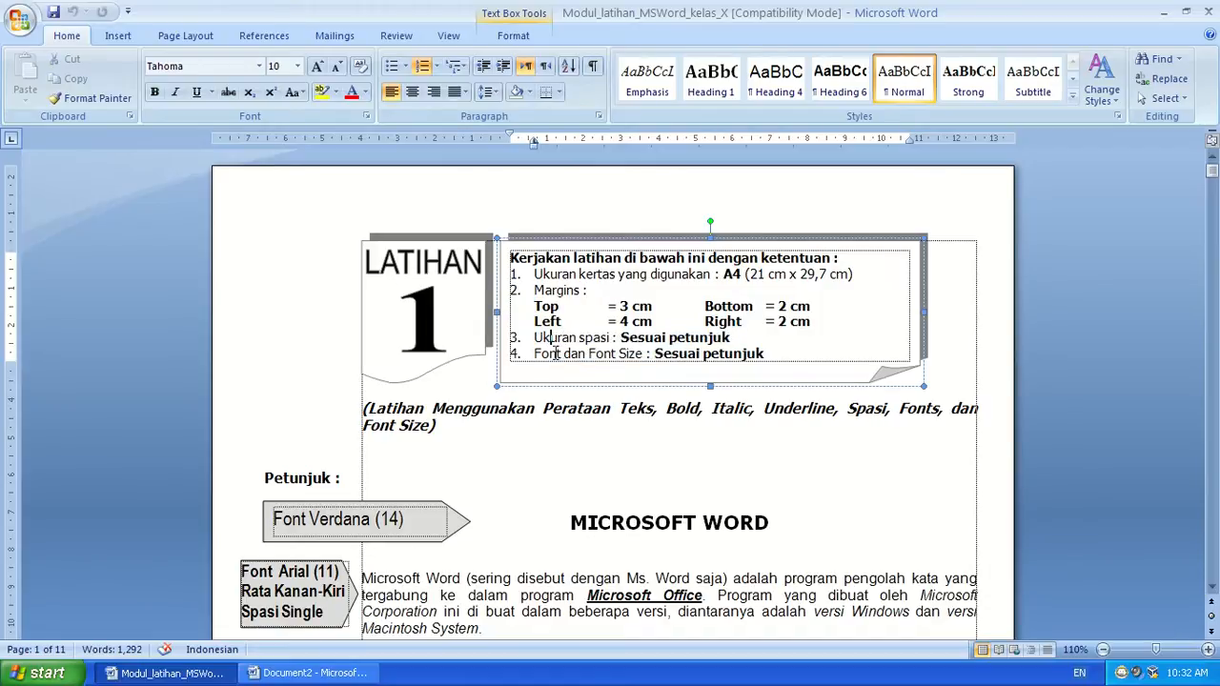
pyautogui.moveTo(558, 354); pyautogui.dragTo(734, 372)
# Examine the Petunjuk callouts giving the font, size, alignment and spacing for the heading and each paragraph of the exercise.
pyautogui.scroll(-5, 734, 371)
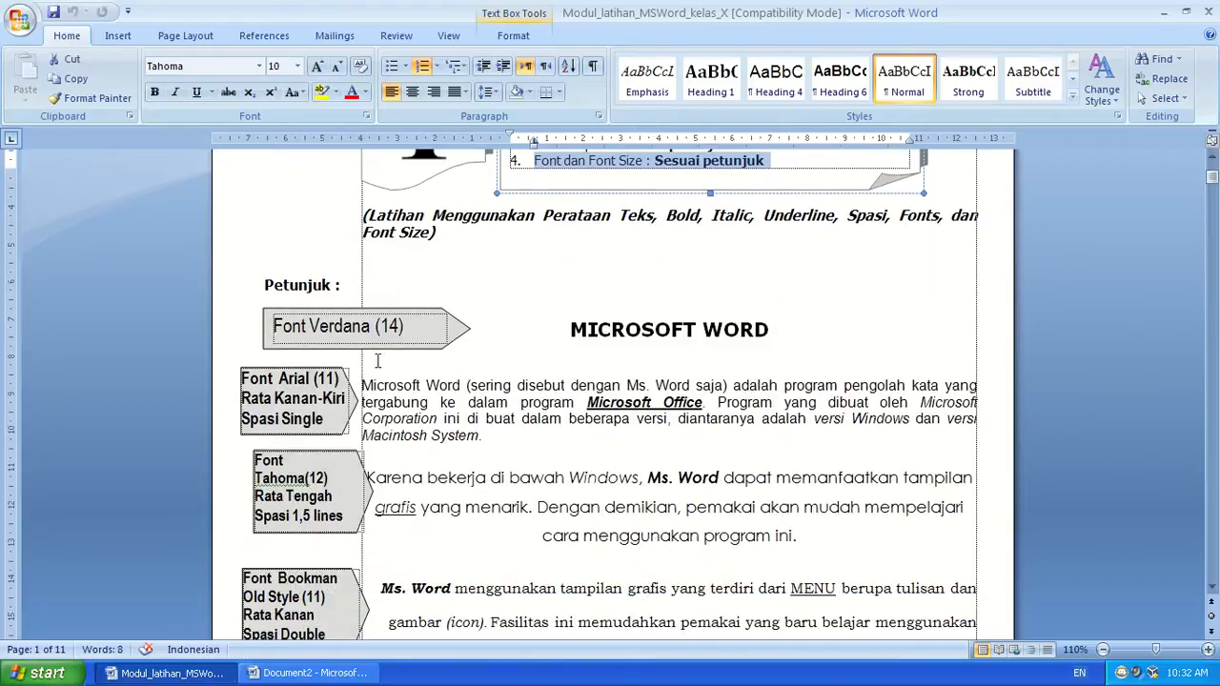
pyautogui.click(375, 328)
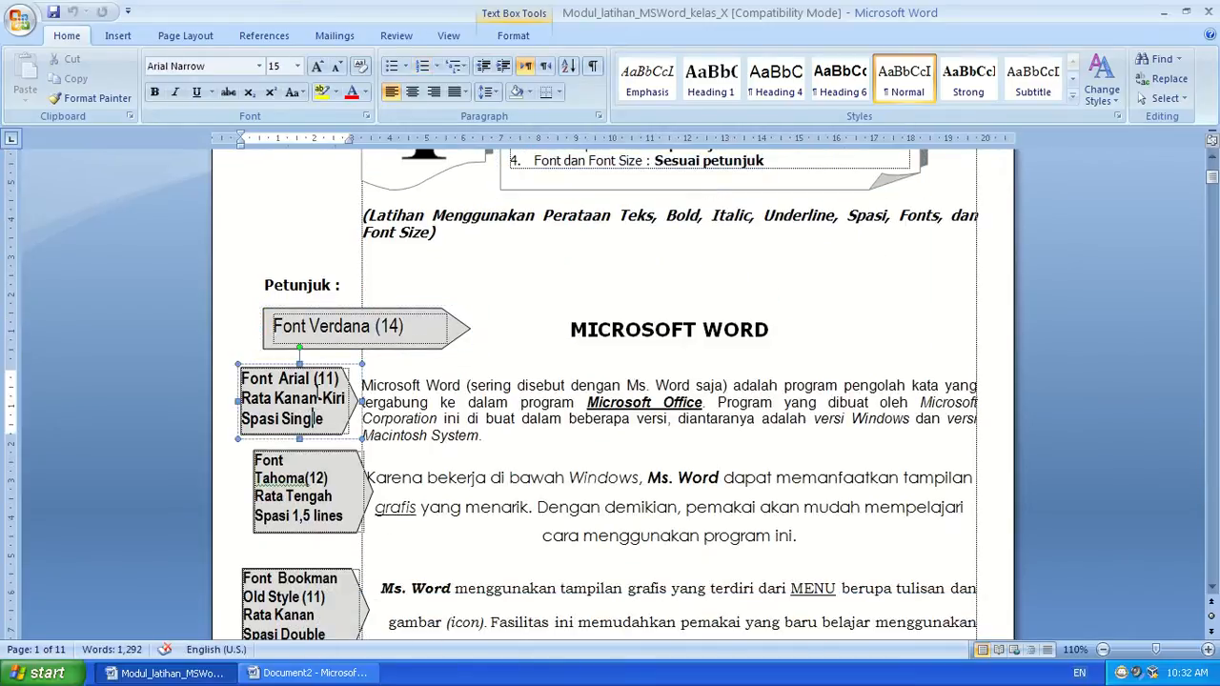
pyautogui.press('Escape')
pyautogui.click(320, 423)
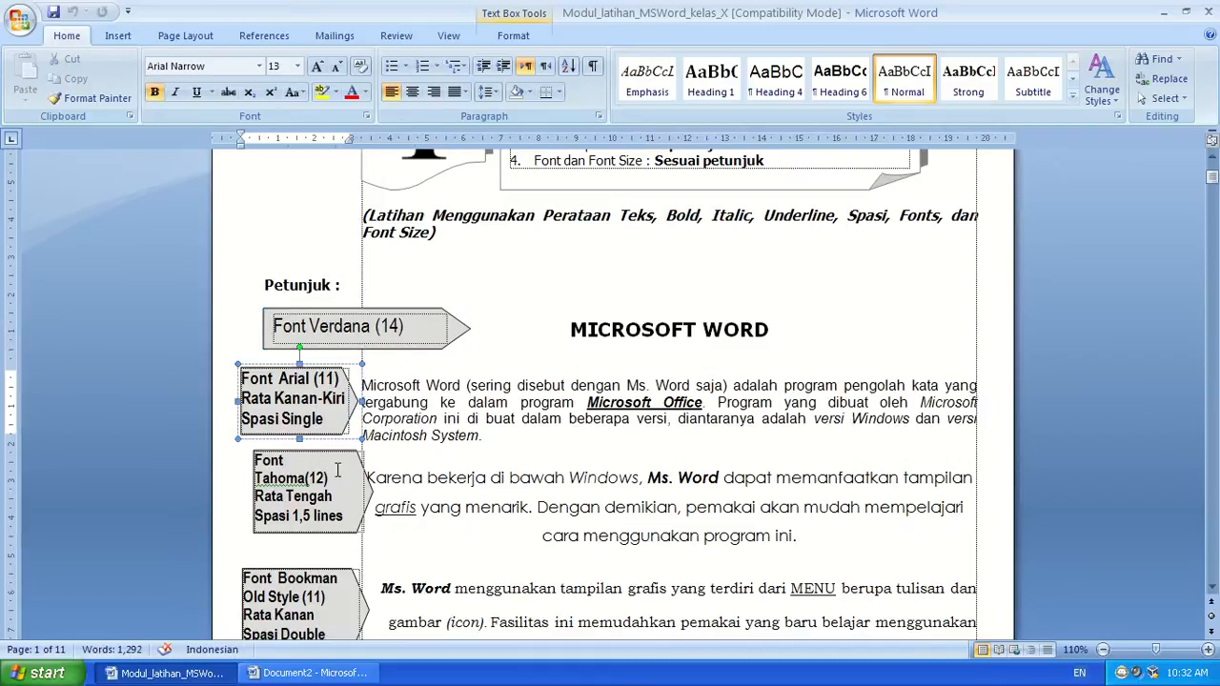
pyautogui.scroll(-4, 319, 467)
pyautogui.scroll(-4, 318, 467)
pyautogui.scroll(7, 408, 529)
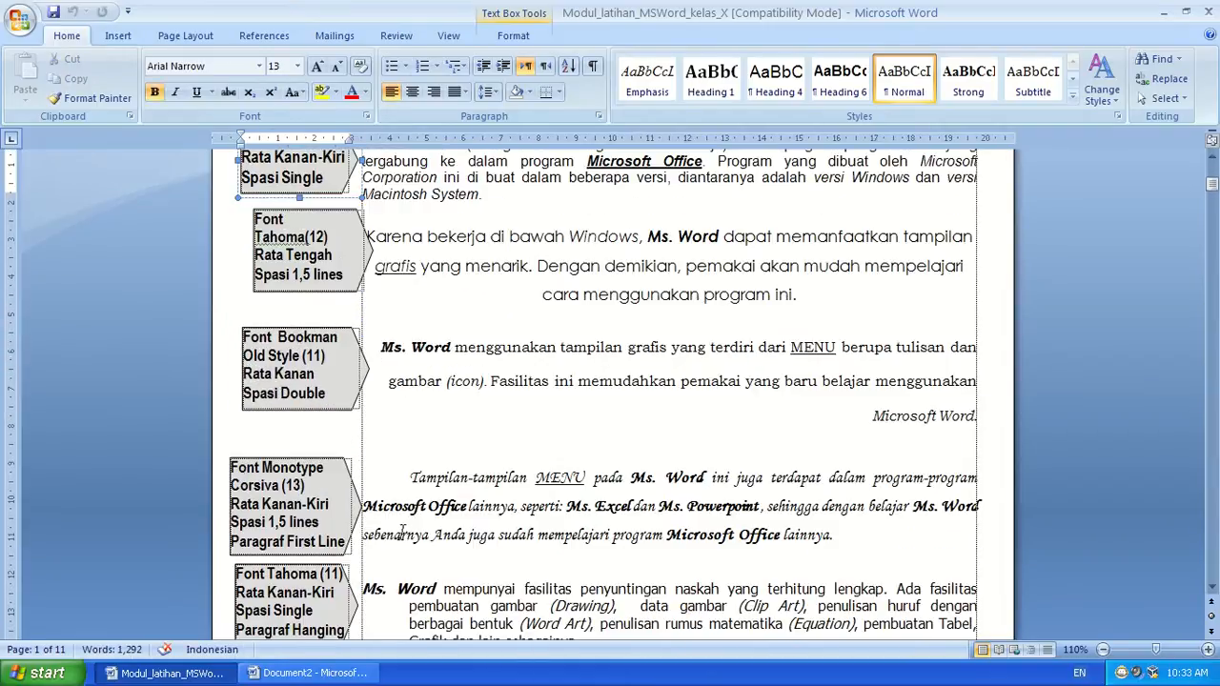
pyautogui.click(537, 284)
pyautogui.scroll(-2, 621, 253)
pyautogui.scroll(-9, 705, 437)
pyautogui.scroll(9, 705, 437)
pyautogui.scroll(3, 706, 438)
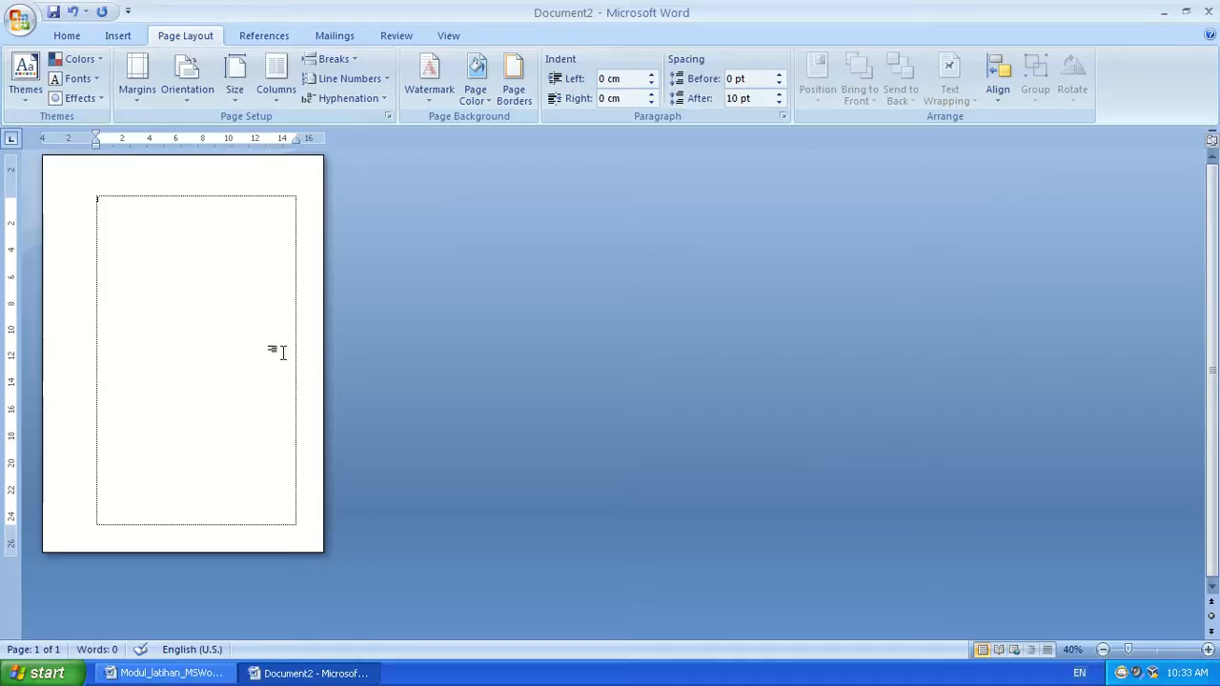
# Return to the blank document, enter the heading MICROSOFT WORD on the first line and start a new paragraph.
pyautogui.scroll(6, 336, 408)
pyautogui.scroll(4, 335, 412)
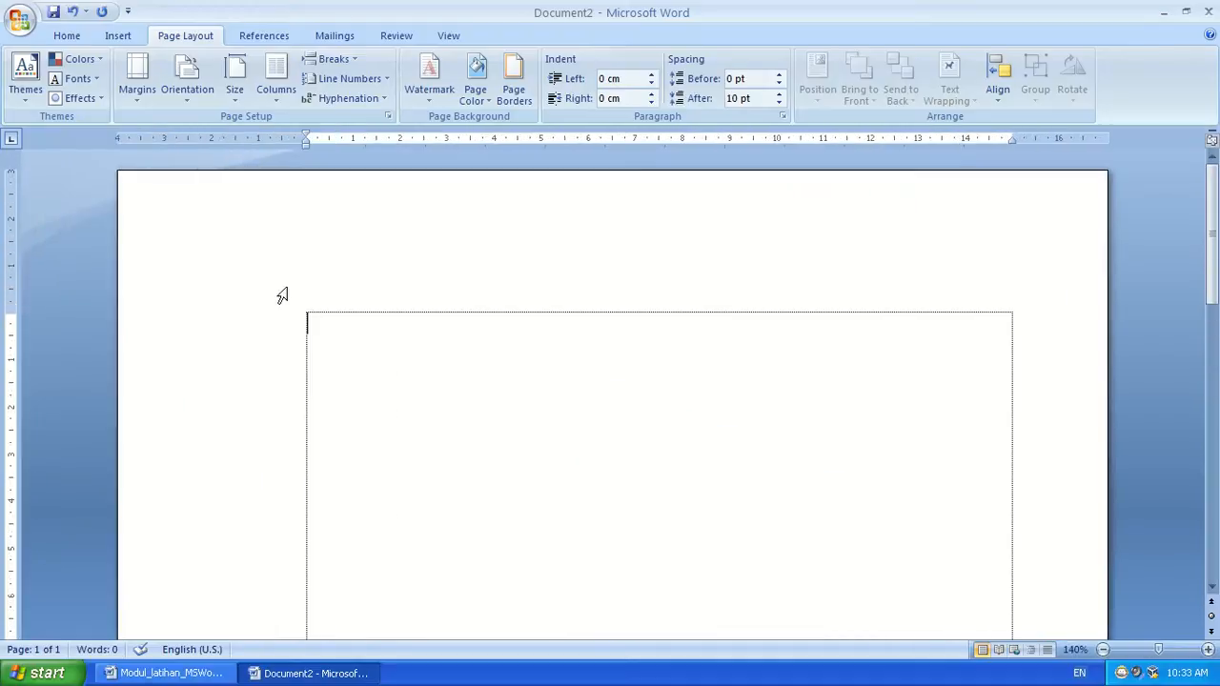
pyautogui.click(66, 36)
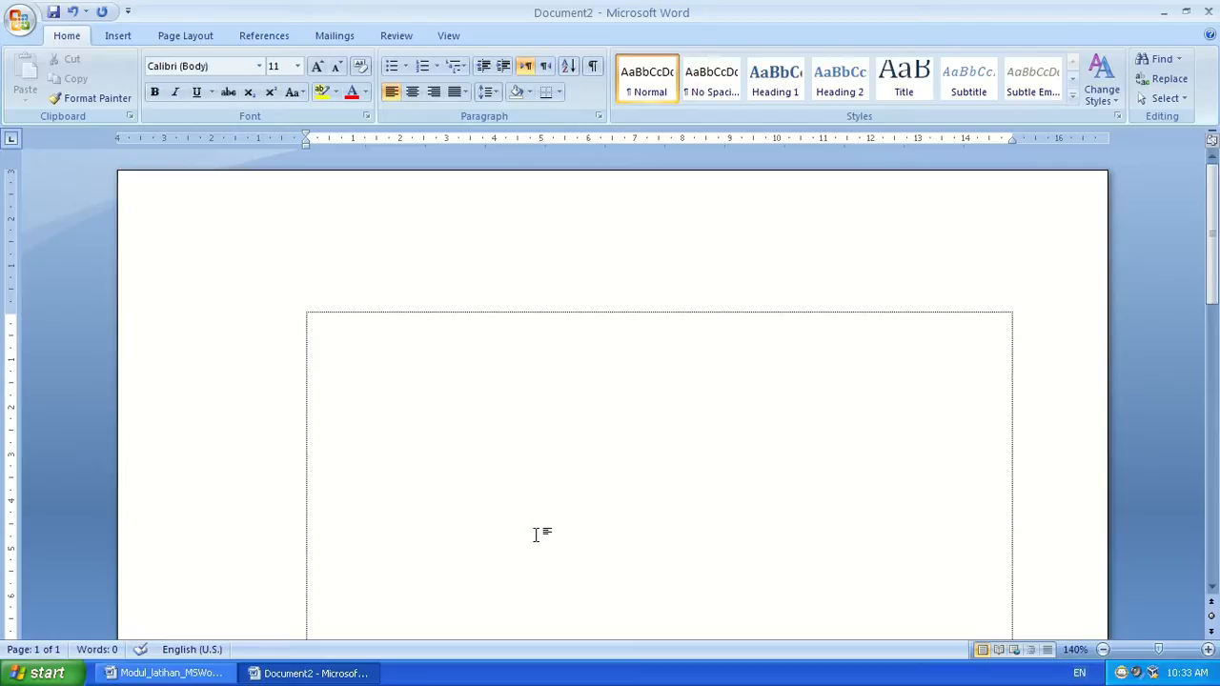
pyautogui.write('MICROSOFT WORD')
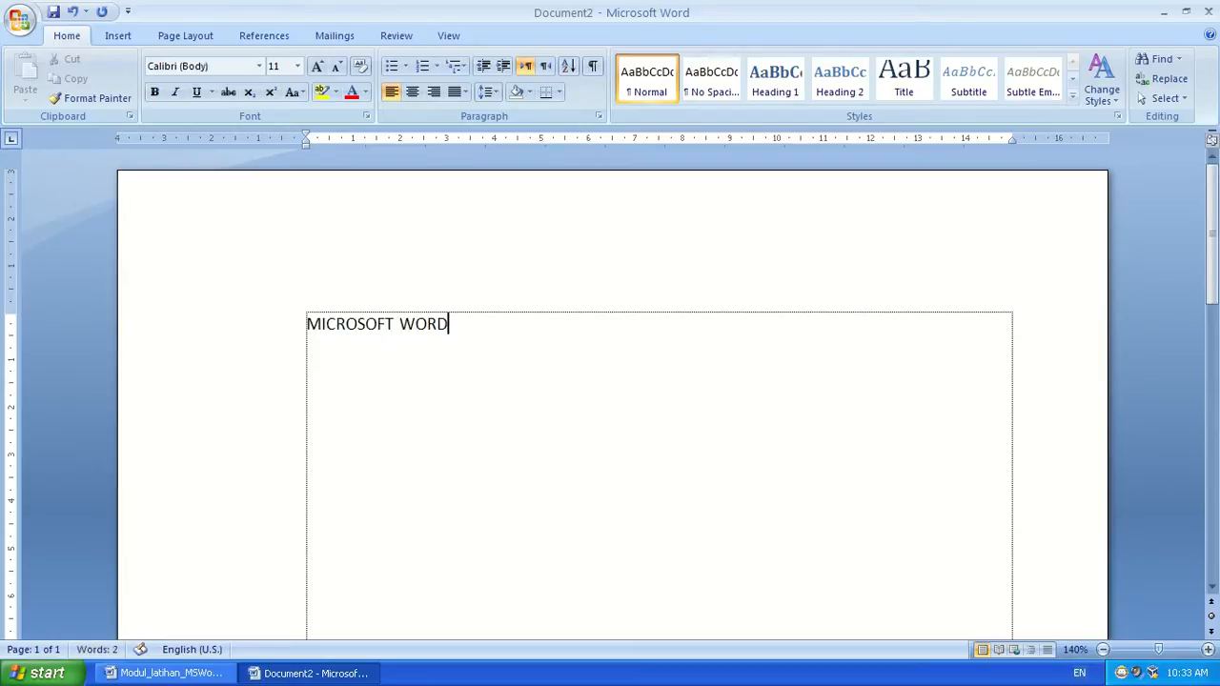
pyautogui.press('Return')
# Centre the MICROSOFT WORD heading, toggling the alignment several times to compare and leaving it centred.
pyautogui.moveTo(303, 324); pyautogui.dragTo(450, 319)
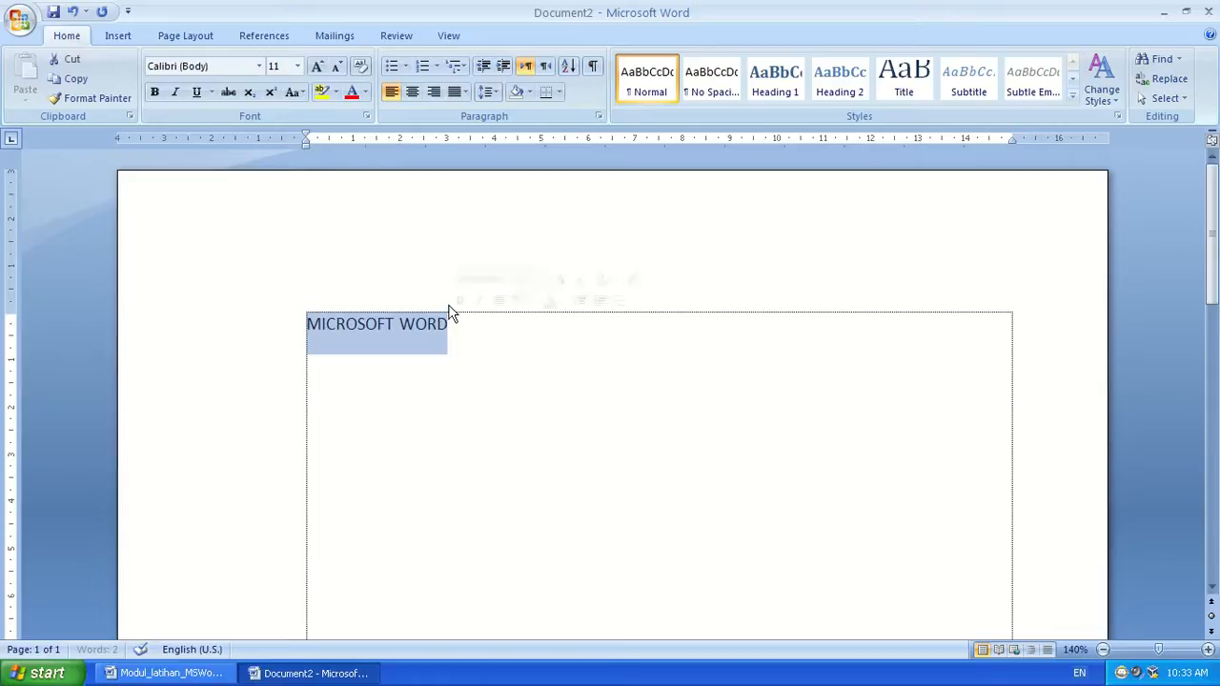
pyautogui.click(412, 91)
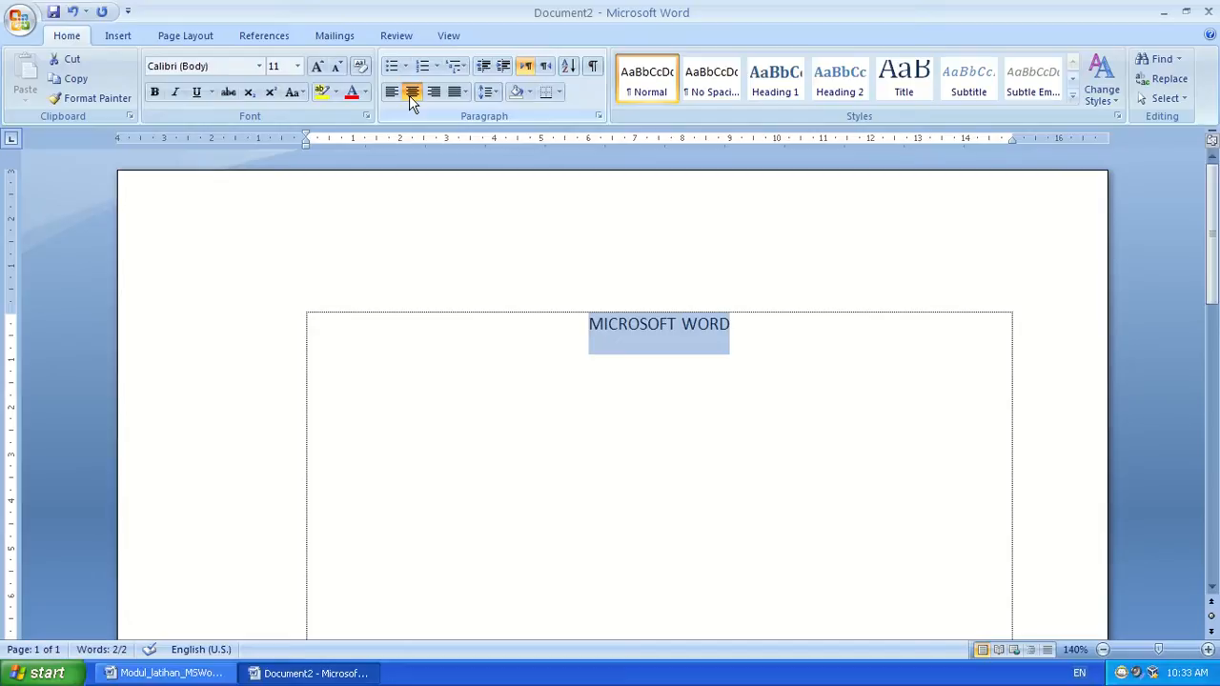
pyautogui.doubleClick(409, 95)
pyautogui.click(409, 96)
pyautogui.click(409, 95)
pyautogui.click(412, 93)
pyautogui.doubleClick(413, 92)
pyautogui.doubleClick(413, 92)
pyautogui.click(413, 93)
pyautogui.doubleClick(413, 93)
pyautogui.click(413, 92)
pyautogui.click(413, 93)
pyautogui.click(413, 92)
pyautogui.click(413, 93)
pyautogui.doubleClick(413, 92)
# Make the heading bold, switching the bold formatting off and on to compare.
pyautogui.click(156, 93)
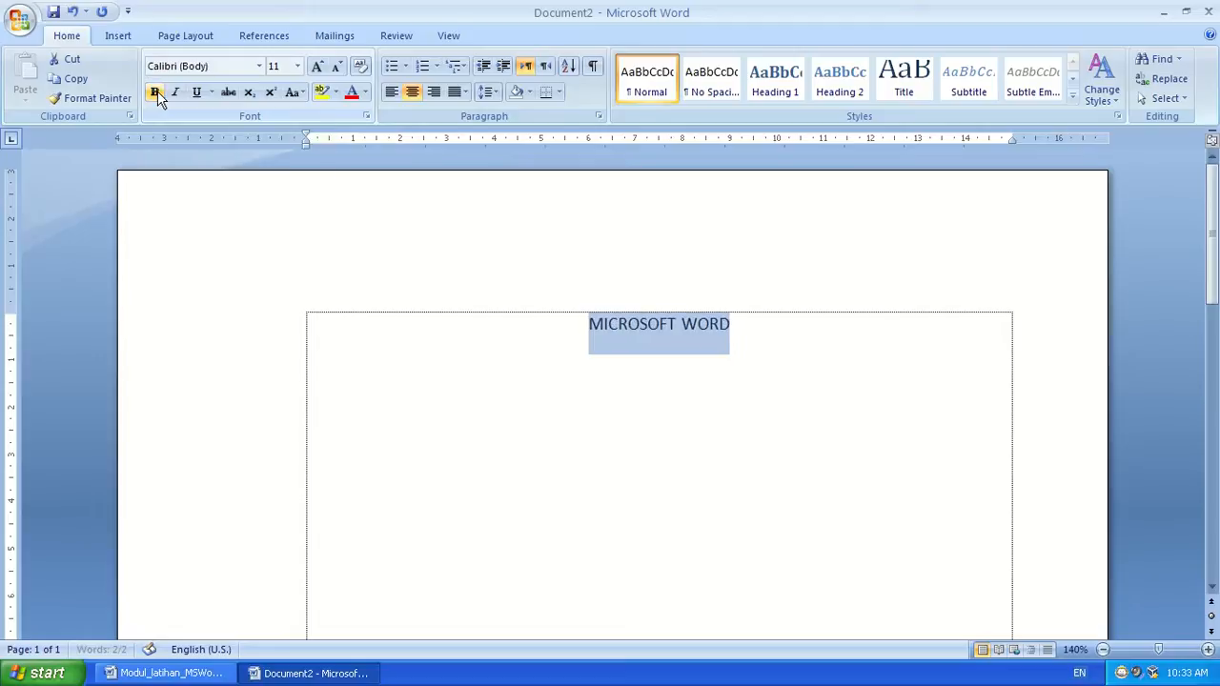
pyautogui.click(157, 94)
pyautogui.click(157, 94)
pyautogui.click(158, 94)
pyautogui.click(158, 94)
pyautogui.click(158, 94)
pyautogui.click(157, 95)
pyautogui.click(158, 95)
pyautogui.click(157, 94)
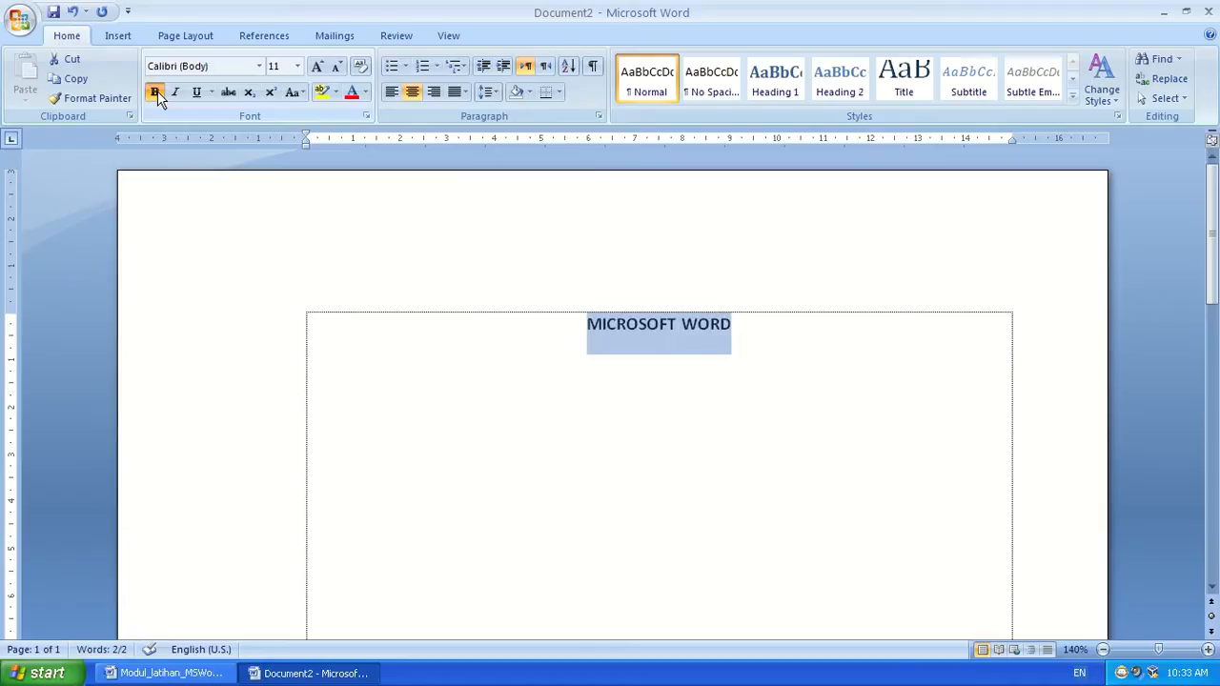
# Change the heading's font to Verdana.
pyautogui.click(261, 67)
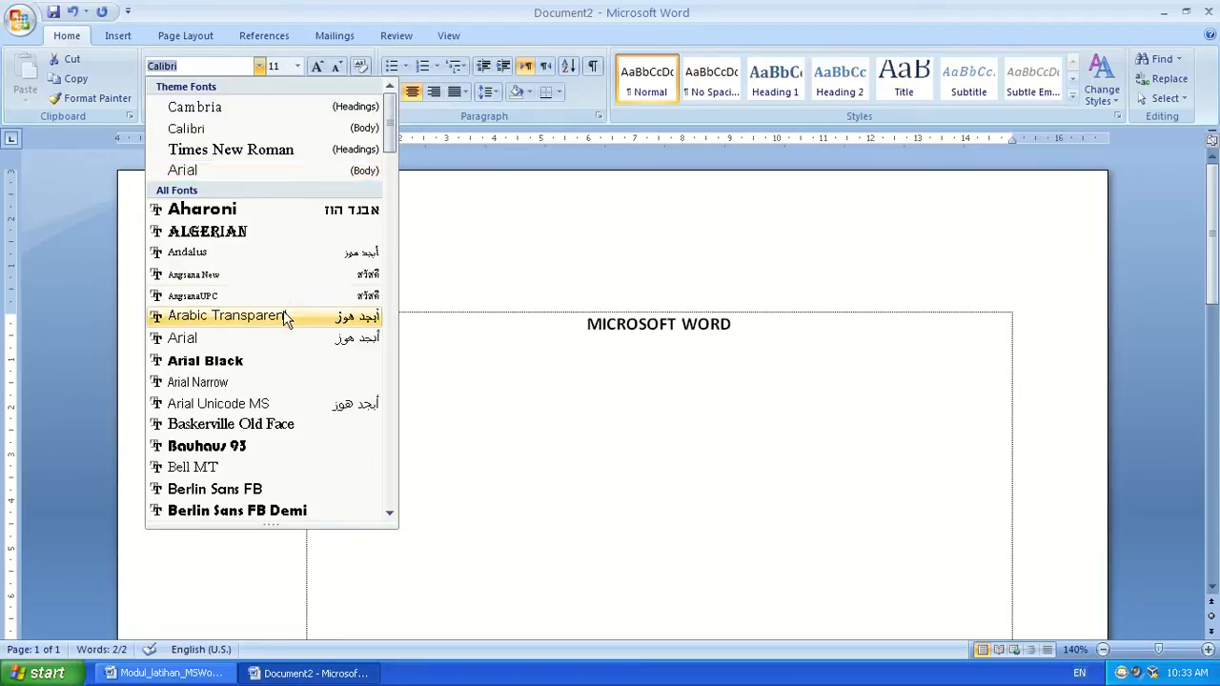
pyautogui.scroll(-10, 282, 339)
pyautogui.scroll(-20, 270, 338)
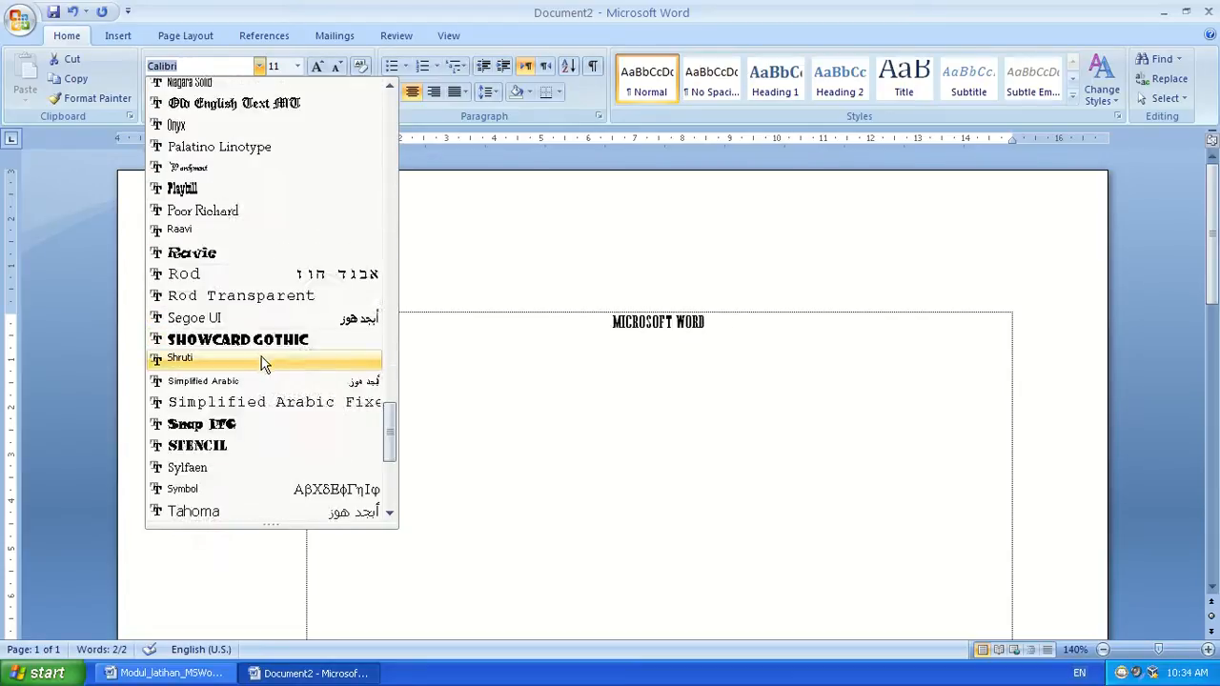
pyautogui.scroll(-5, 263, 363)
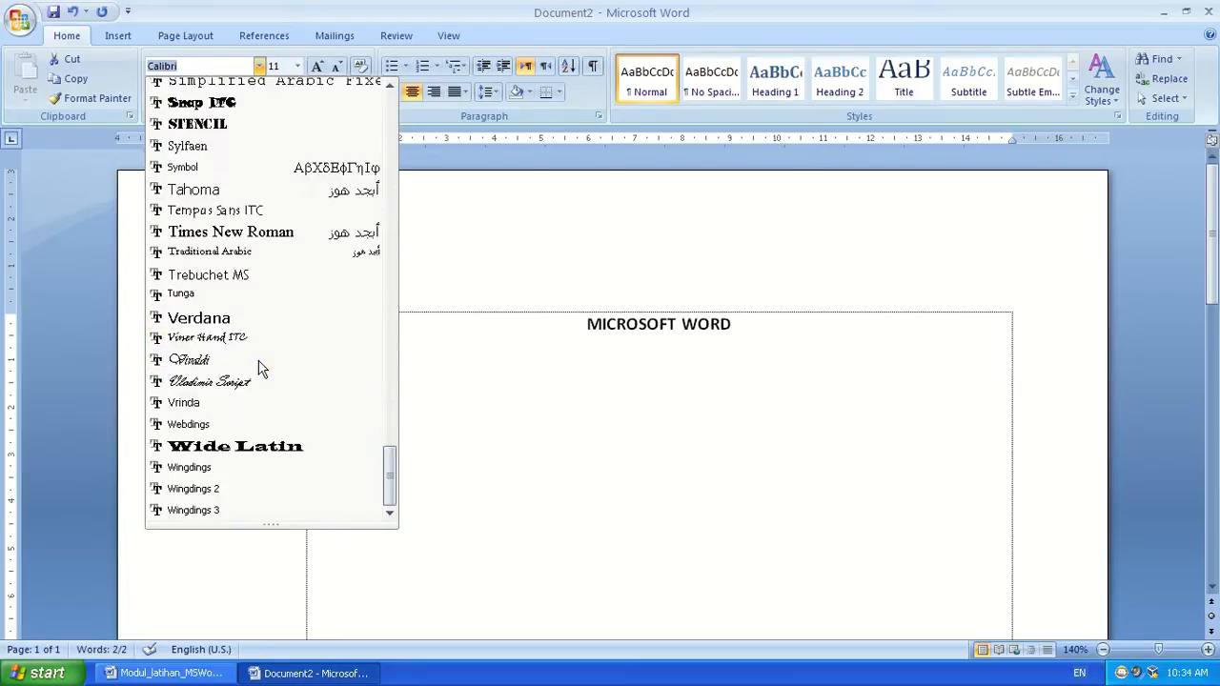
pyautogui.click(239, 319)
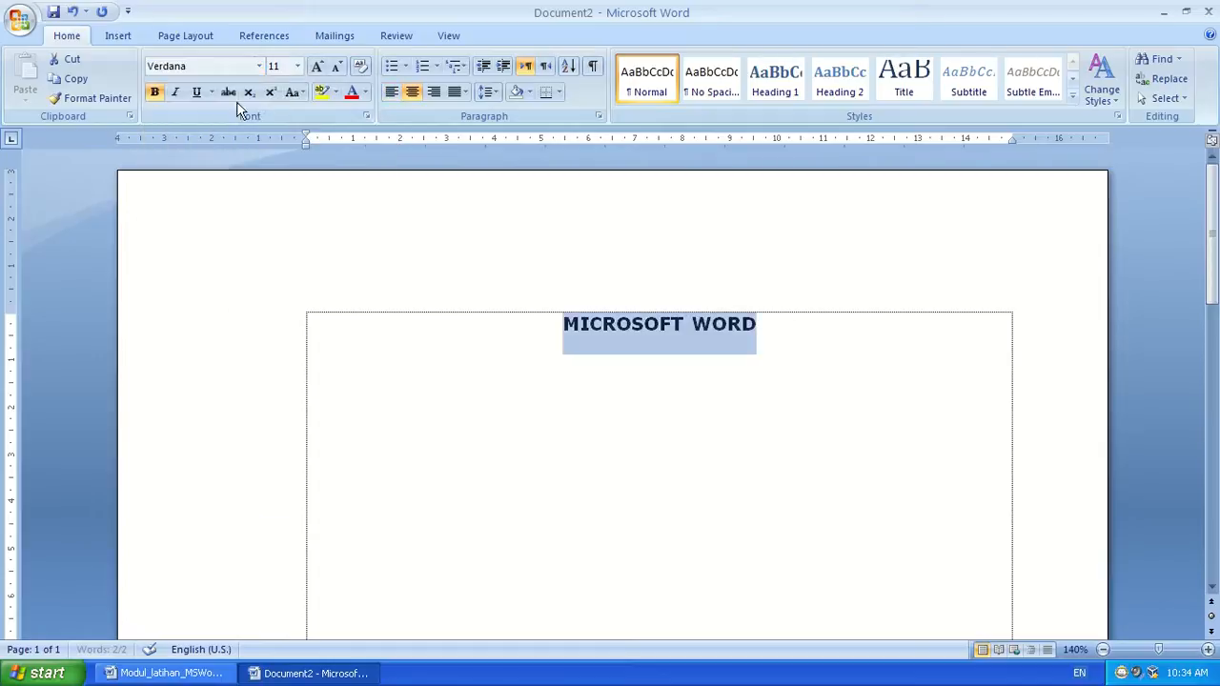
# Set the heading's font size to 14 and compare it with the heading's Petunjuk callout in the module.
pyautogui.click(297, 67)
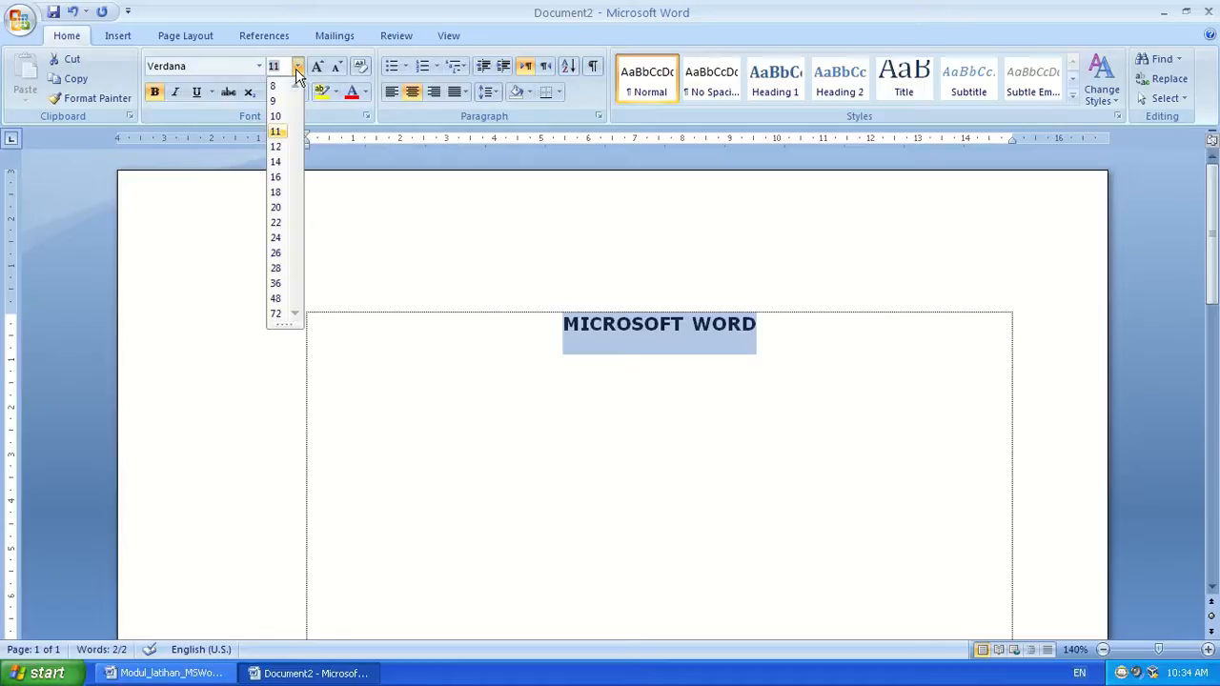
pyautogui.click(283, 164)
pyautogui.click(734, 381)
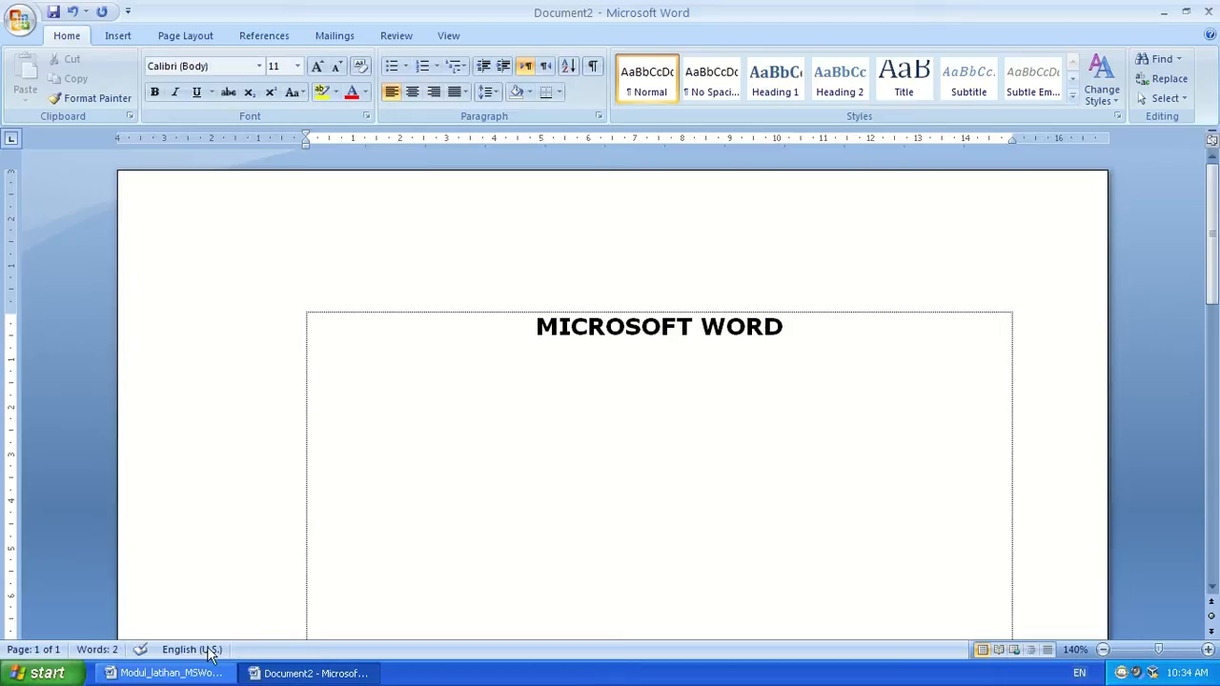
pyautogui.click(164, 673)
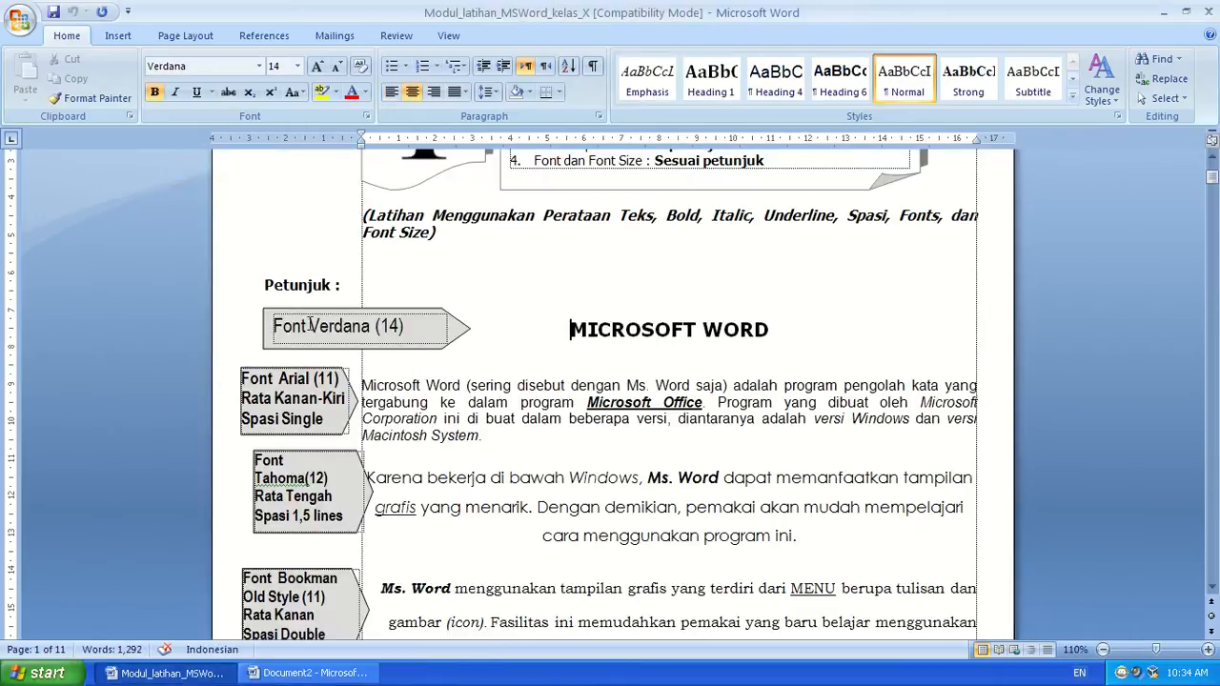
pyautogui.moveTo(275, 331); pyautogui.dragTo(412, 329)
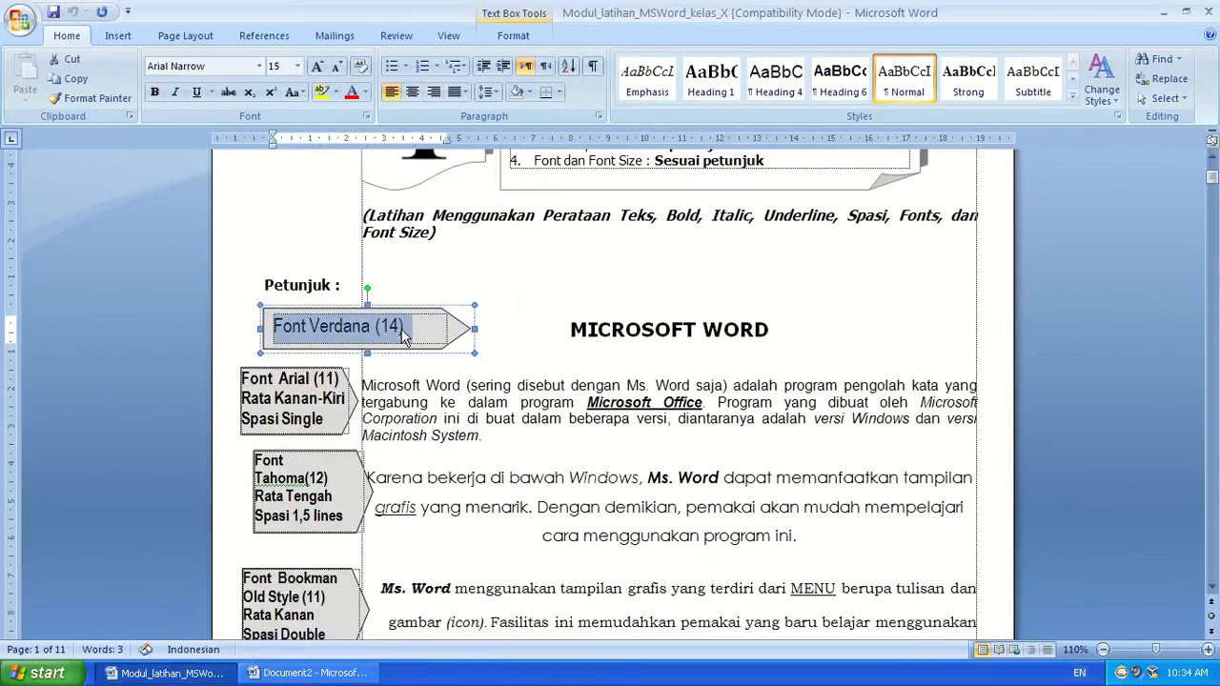
pyautogui.click(307, 673)
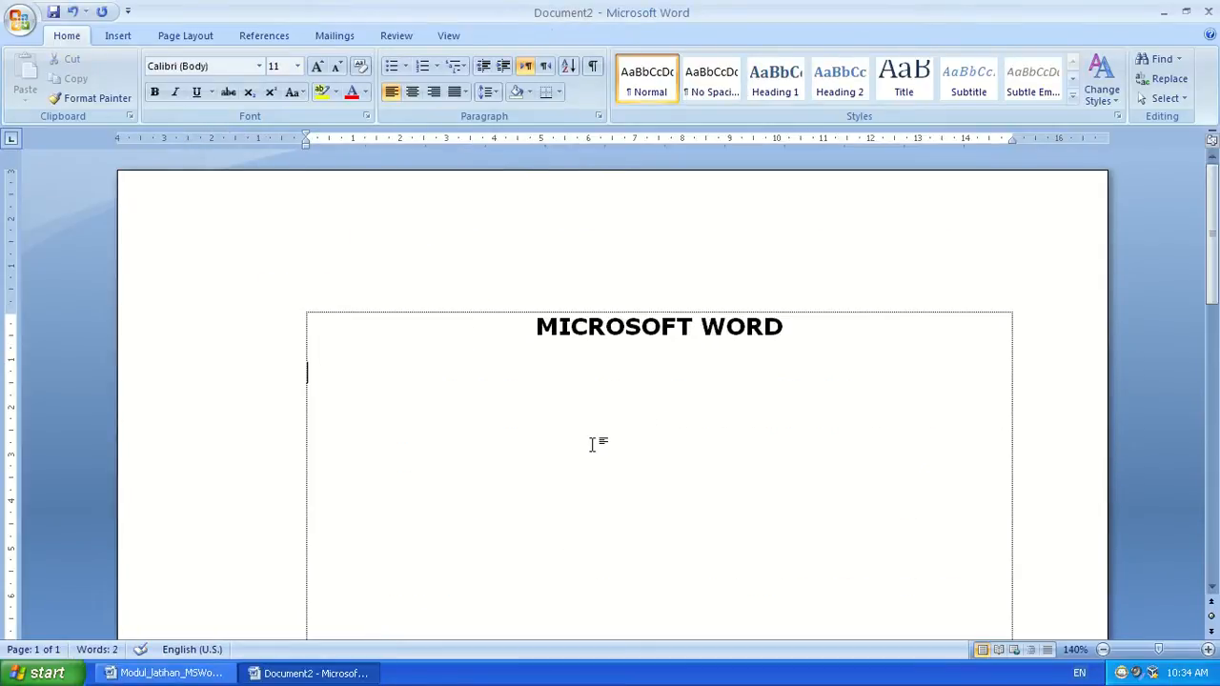
# Consult the module's first paragraph and begin it below the heading with "Microsoft Word (Seiring disebut dengan Ms. Word saja)".
pyautogui.click(194, 674)
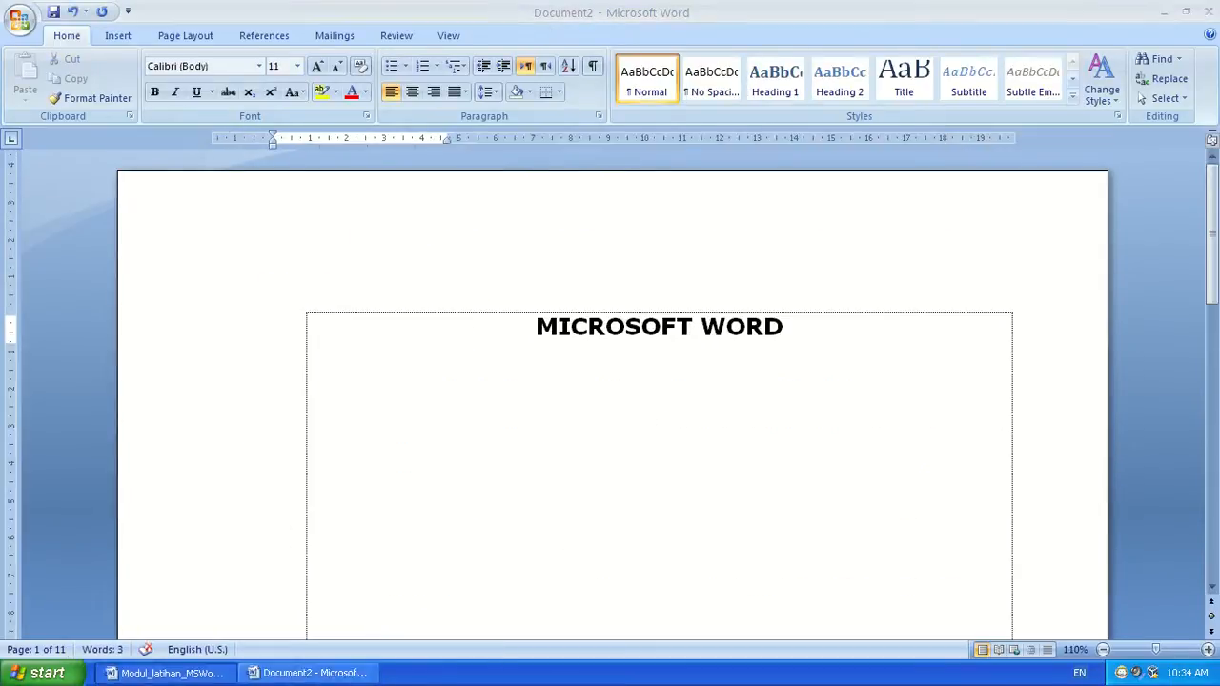
pyautogui.tripleClick(510, 441)
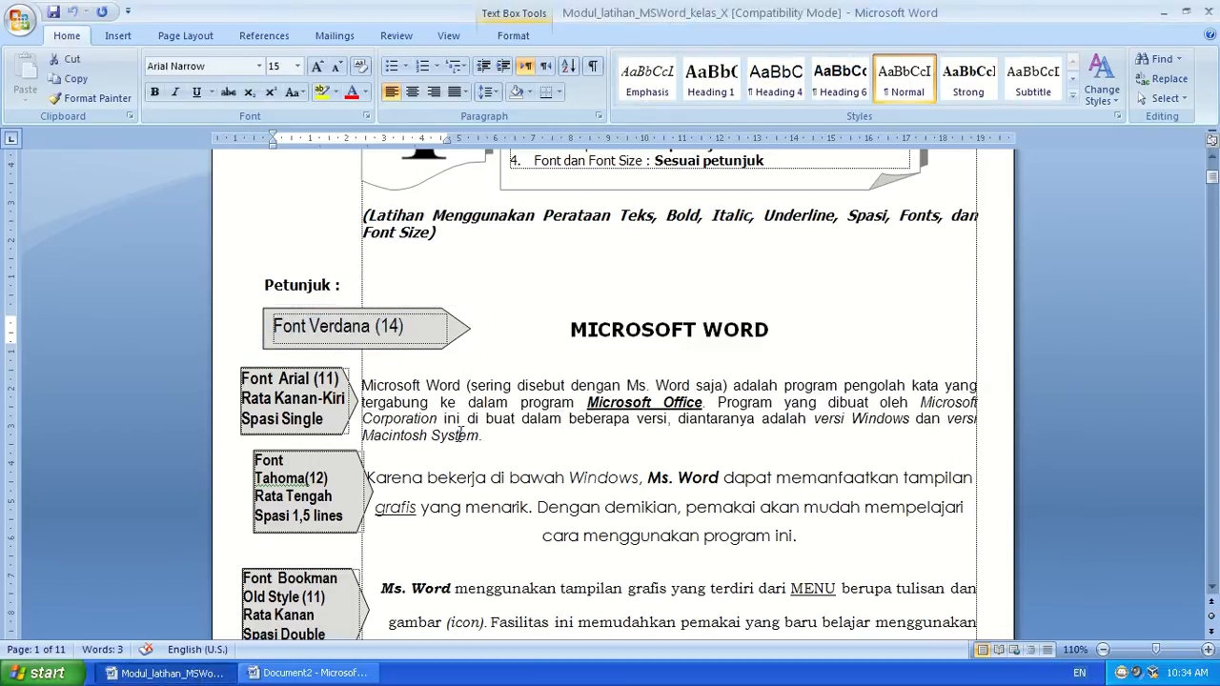
pyautogui.hotkey('alt', 'Tab')
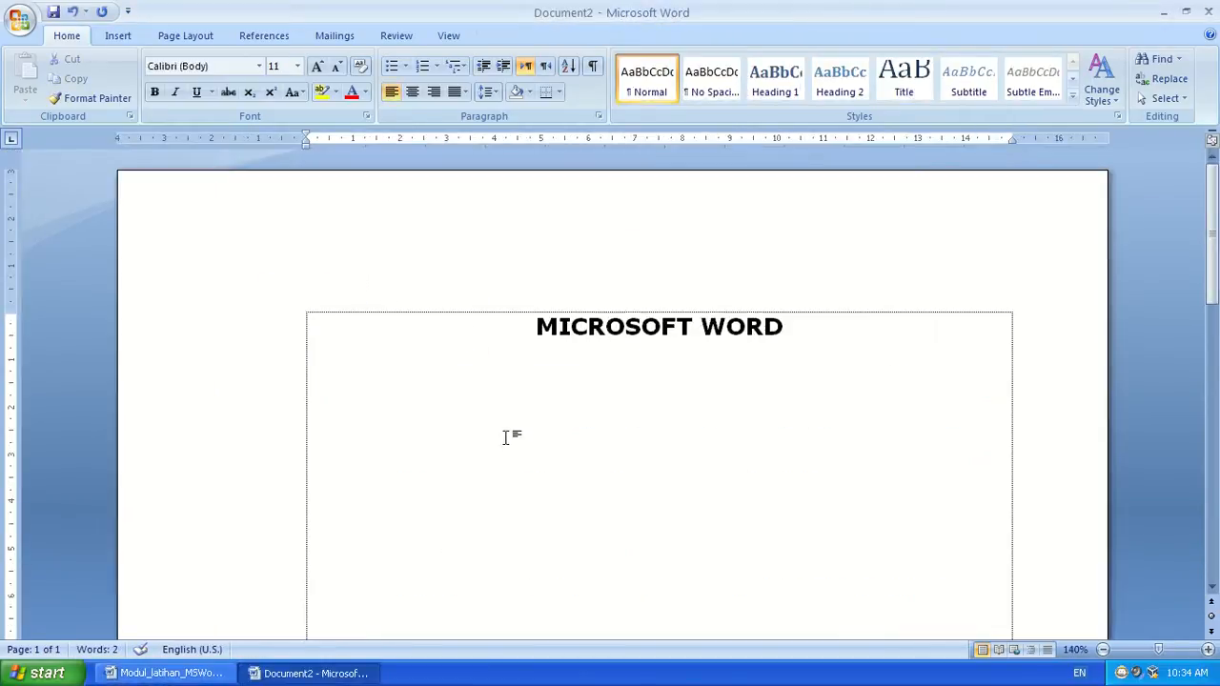
pyautogui.write('mIC')
pyautogui.press('BackSpace')
pyautogui.press('BackSpace')
pyautogui.press('BackSpace')
pyautogui.write('Microsoft word ')
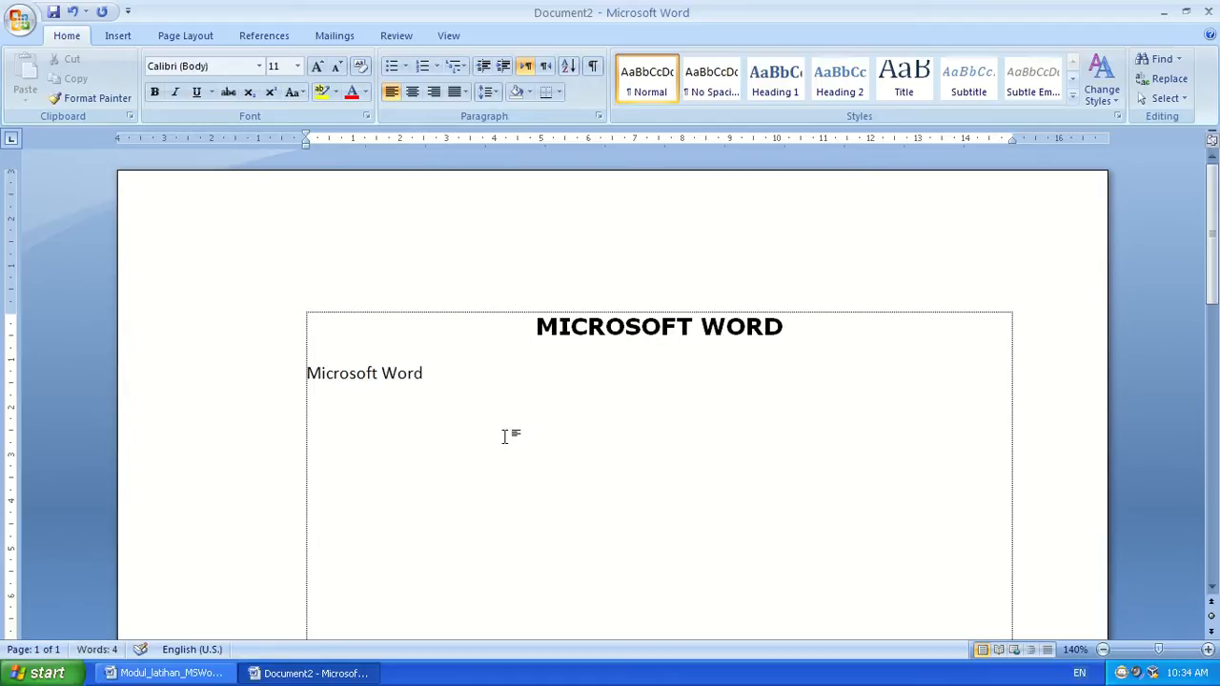
pyautogui.write('(Seiring disebut dengan Ms. Word')
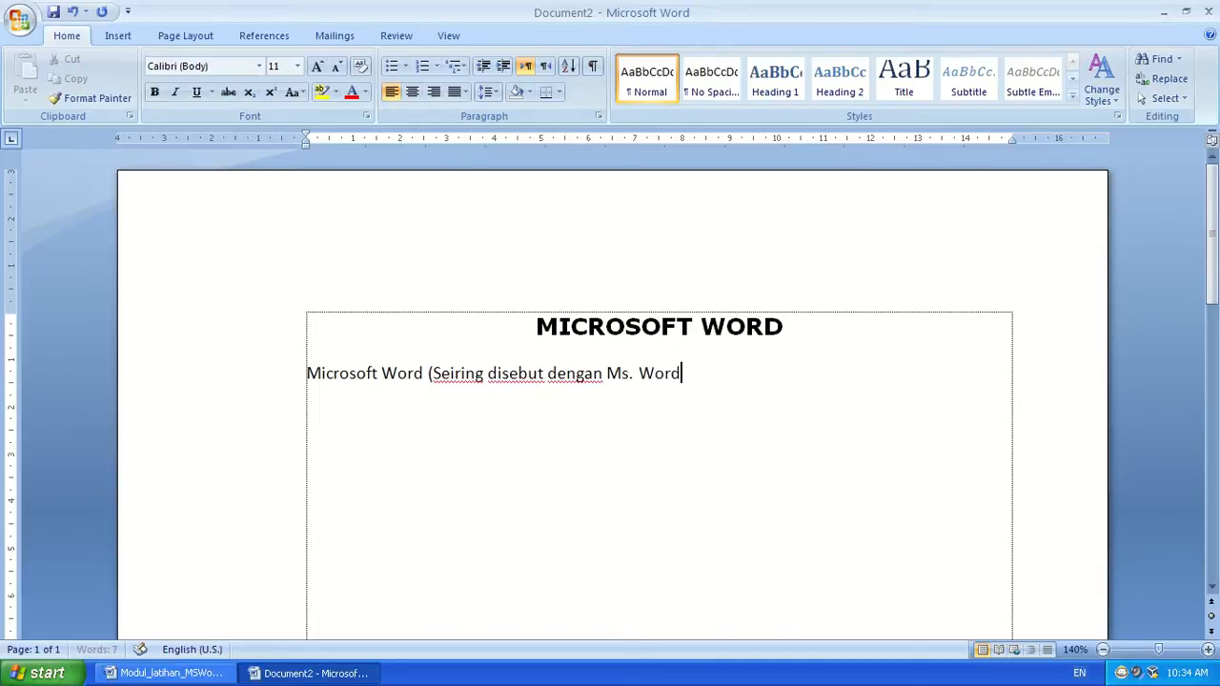
pyautogui.write(' sd')
pyautogui.write('ja)')
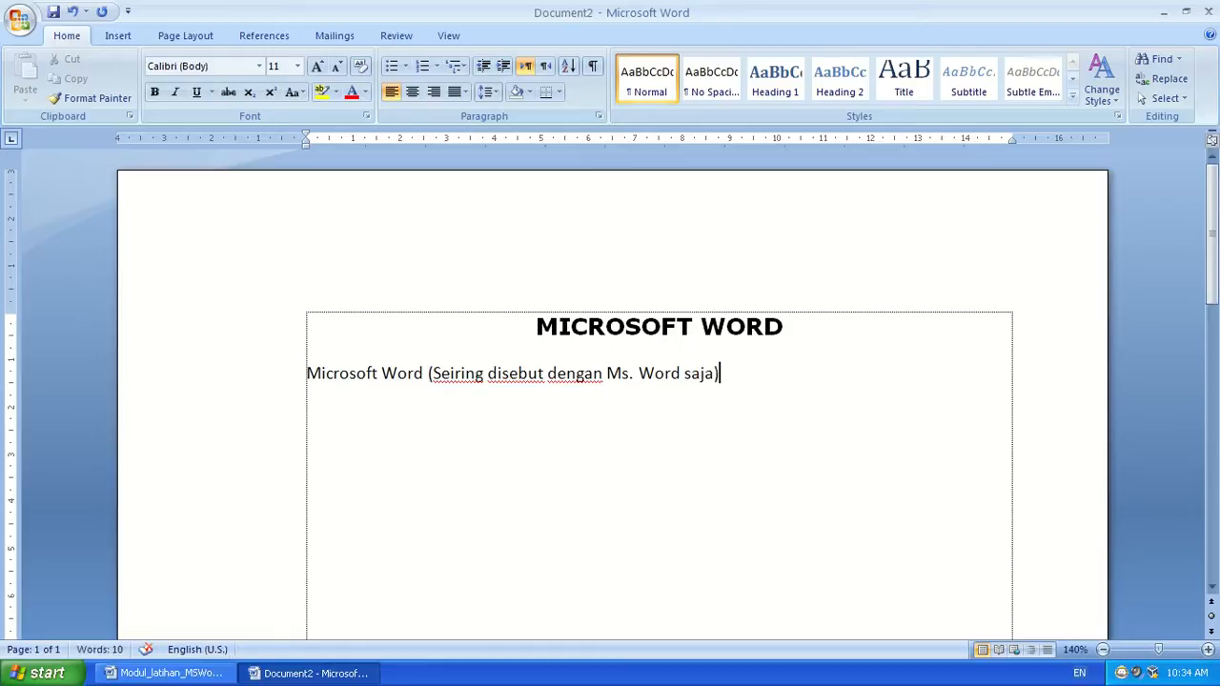
# Continue the paragraph's first sentence with "adalah program pengolah kata yang tergabung ke dalam program".
pyautogui.write(' adalah progr')
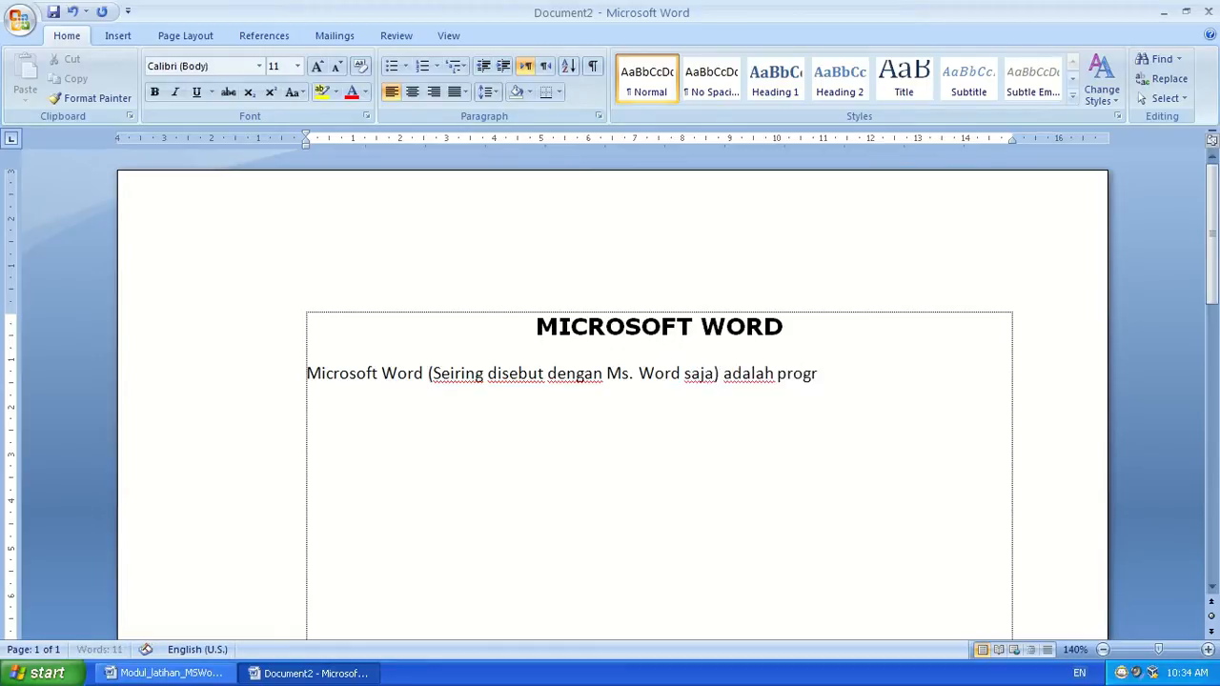
pyautogui.write('am yan')
pyautogui.press('BackSpace')
pyautogui.press('BackSpace')
pyautogui.press('BackSpace')
pyautogui.press('BackSpace')
pyautogui.write('pengolah kat')
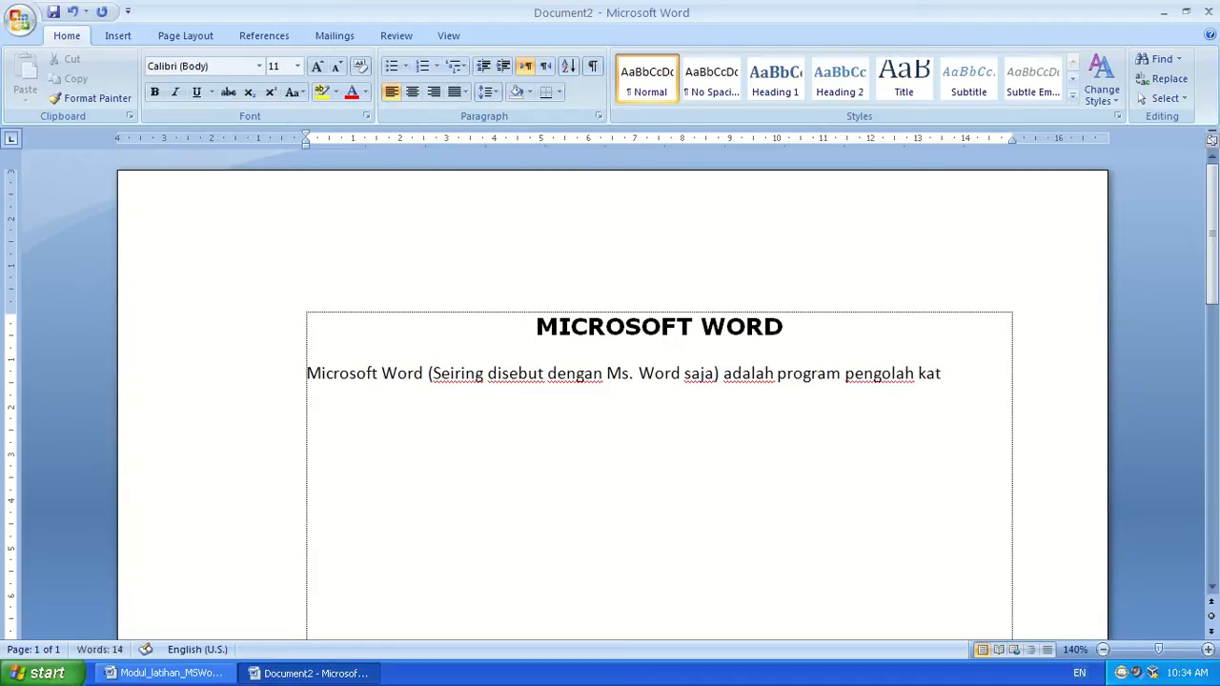
pyautogui.write('a yang tergabung')
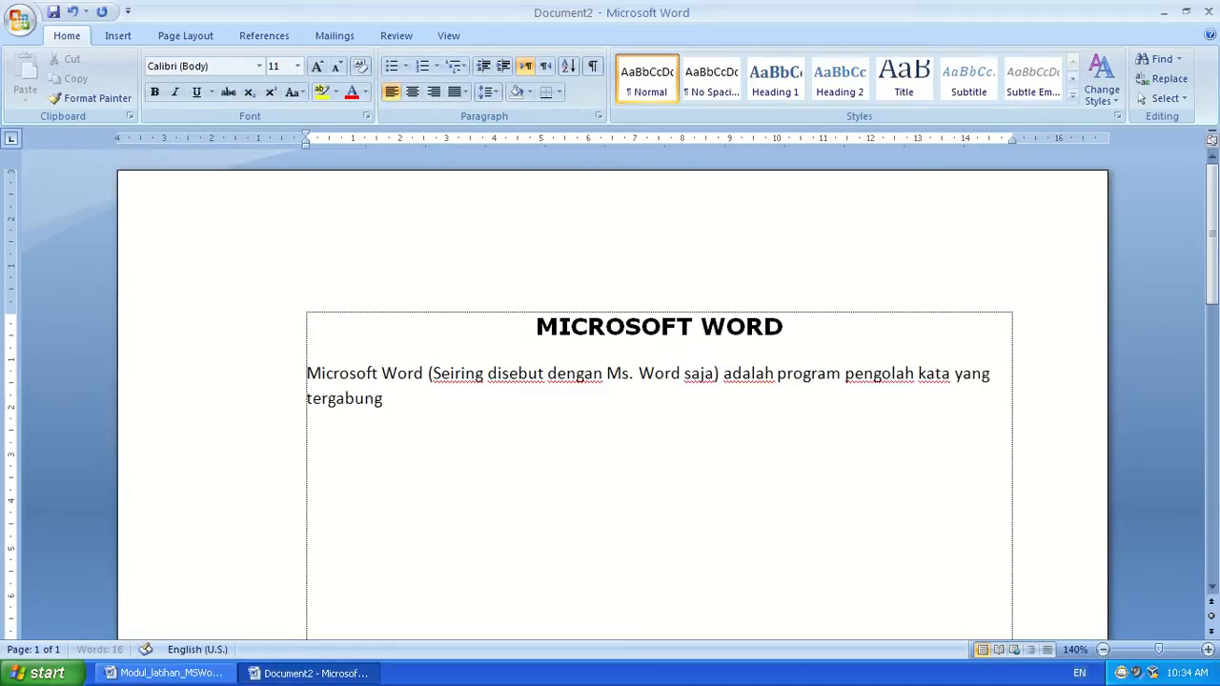
pyautogui.write(' ke dalam program')
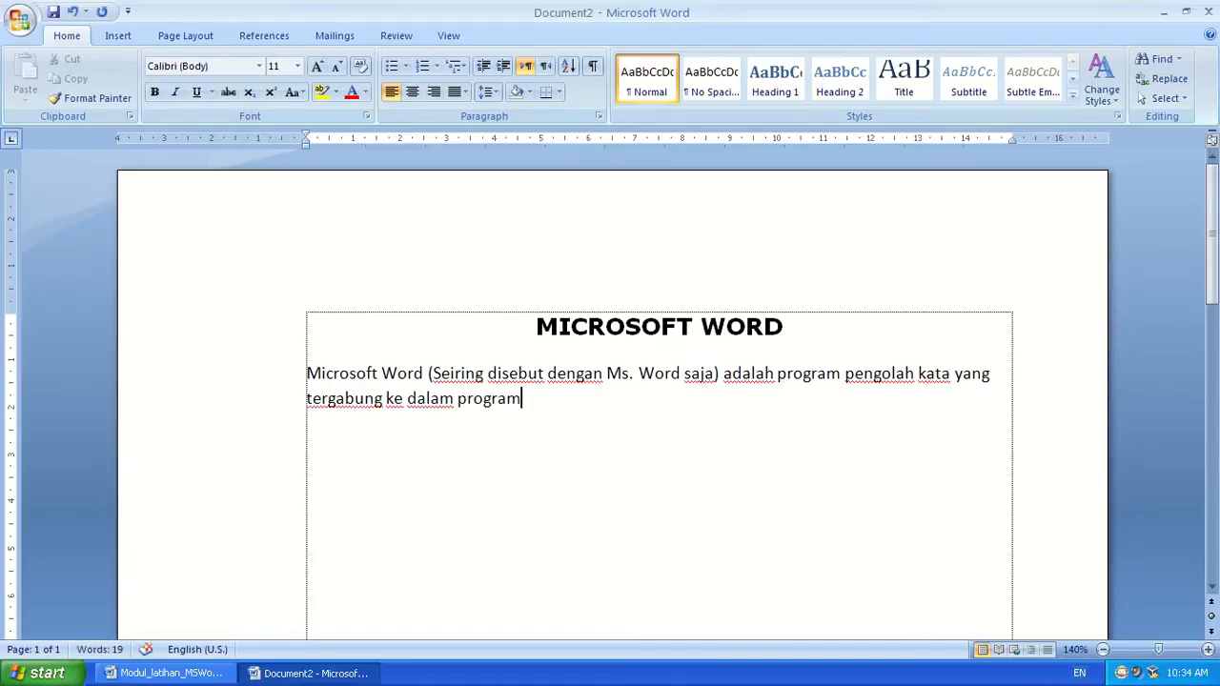
# End the first sentence with "Microsoft Office." and start the second with "Program yang dibuat oleh Microsoft corporation".
pyautogui.write('sof')
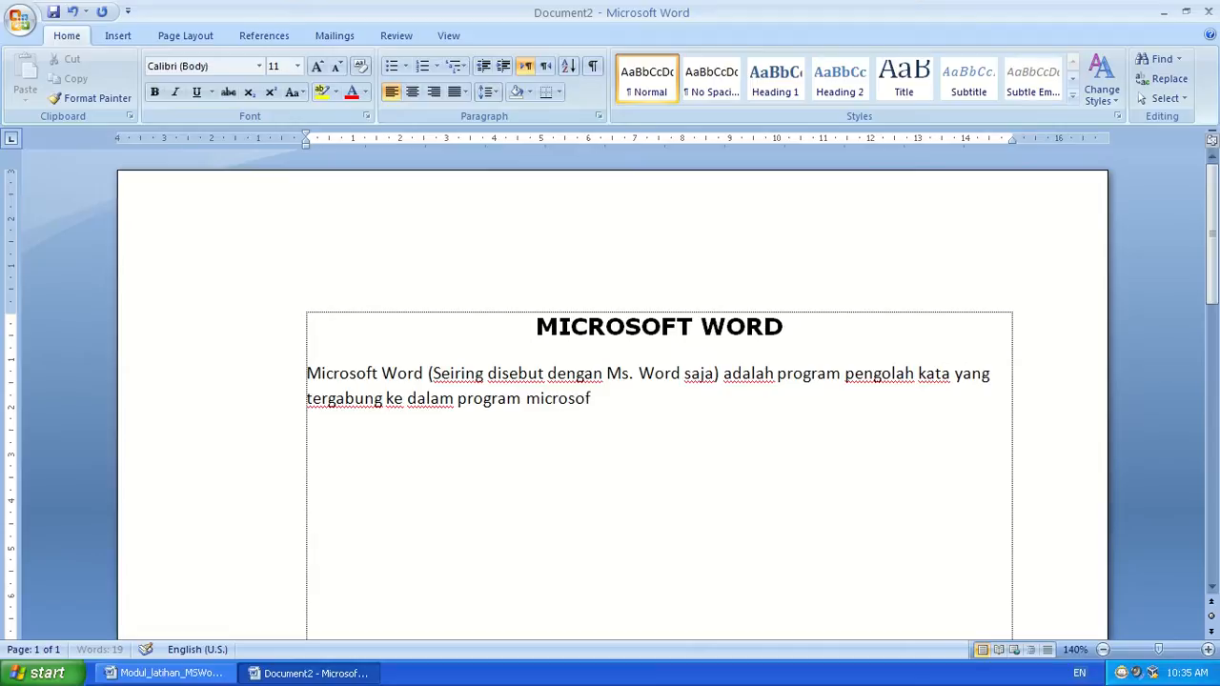
pyautogui.write('t office')
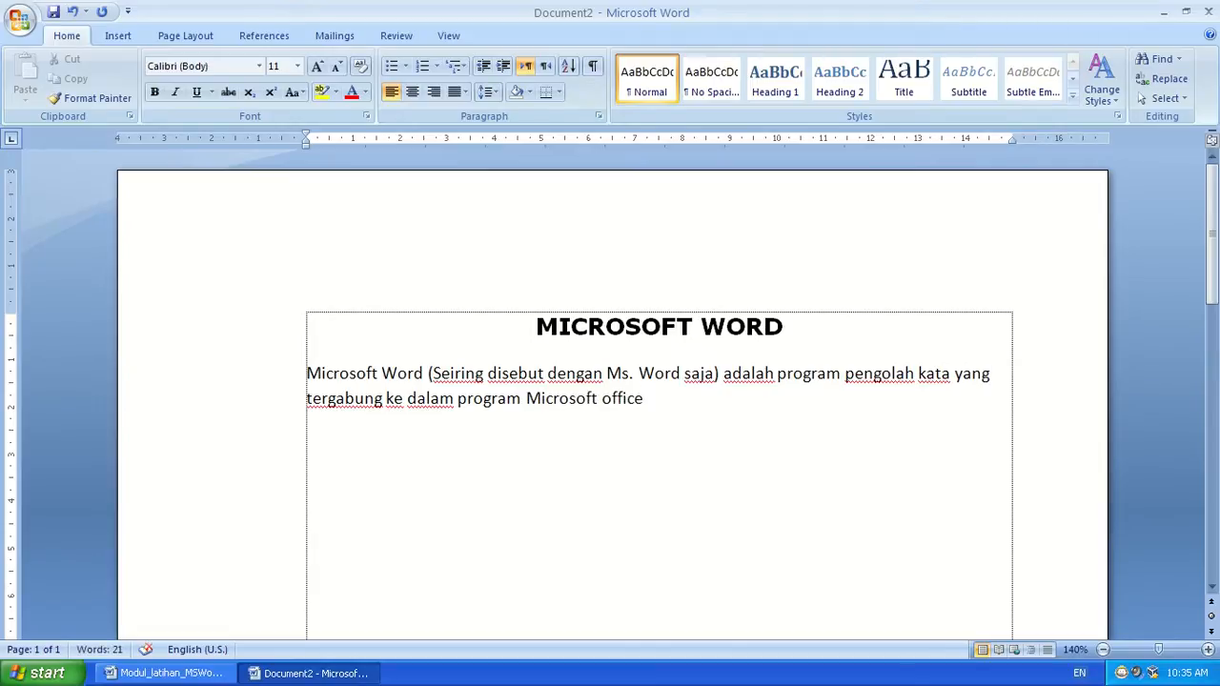
pyautogui.write(',')
pyautogui.press('BackSpace')
pyautogui.write('. P')
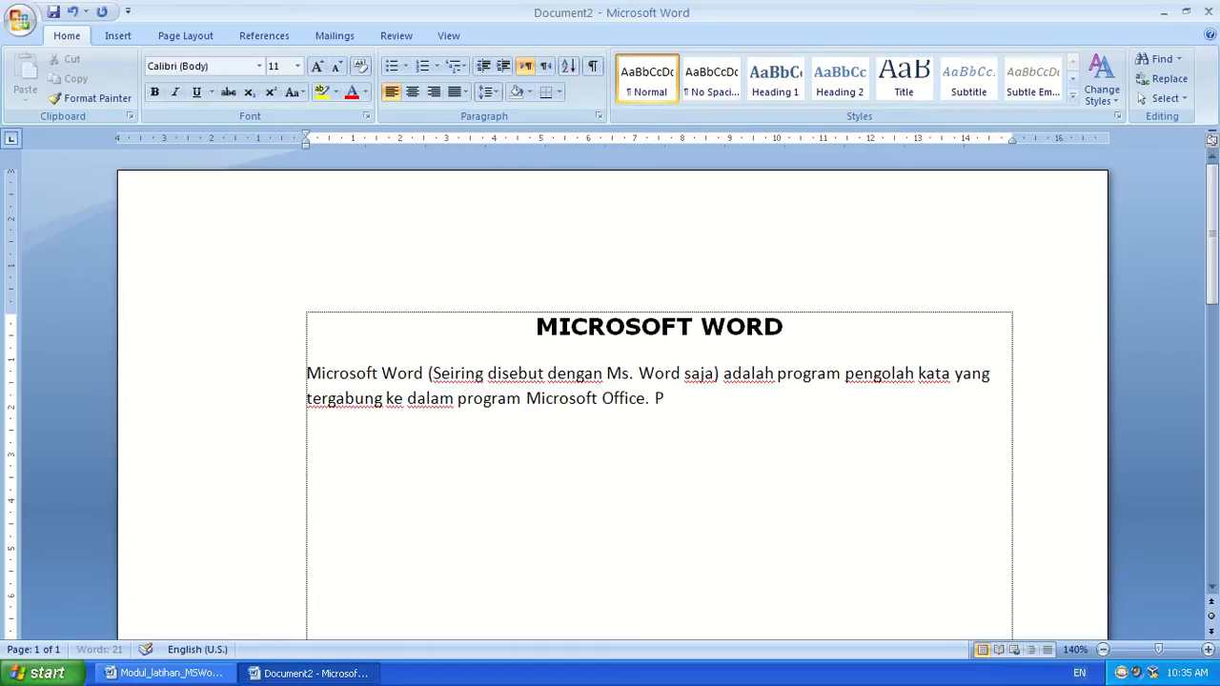
pyautogui.write('rogram yang dibuat oleh ')
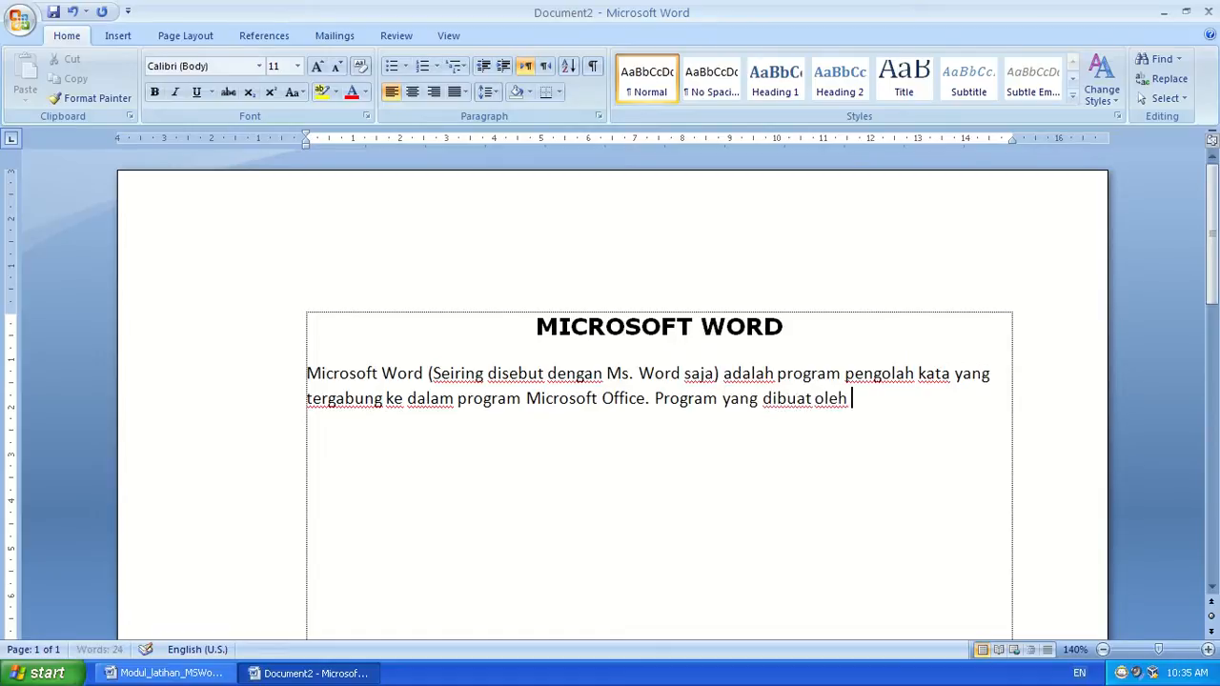
pyautogui.write('microsoft ')
pyautogui.write('corpo')
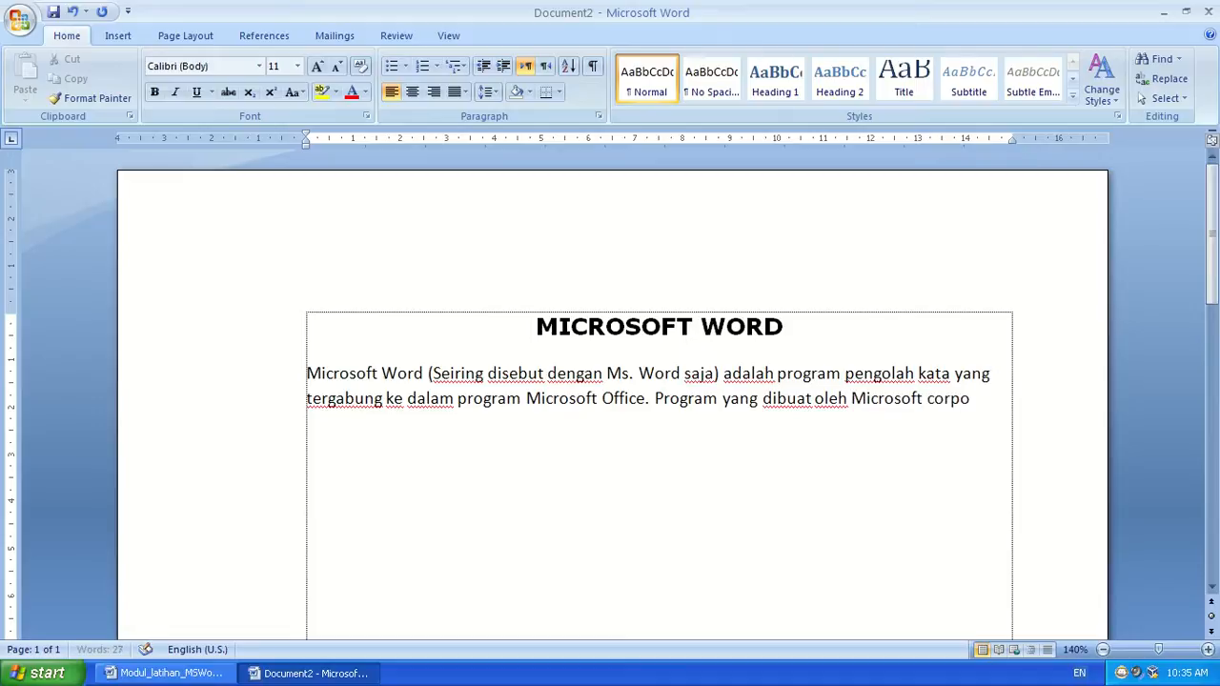
pyautogui.write('ration')
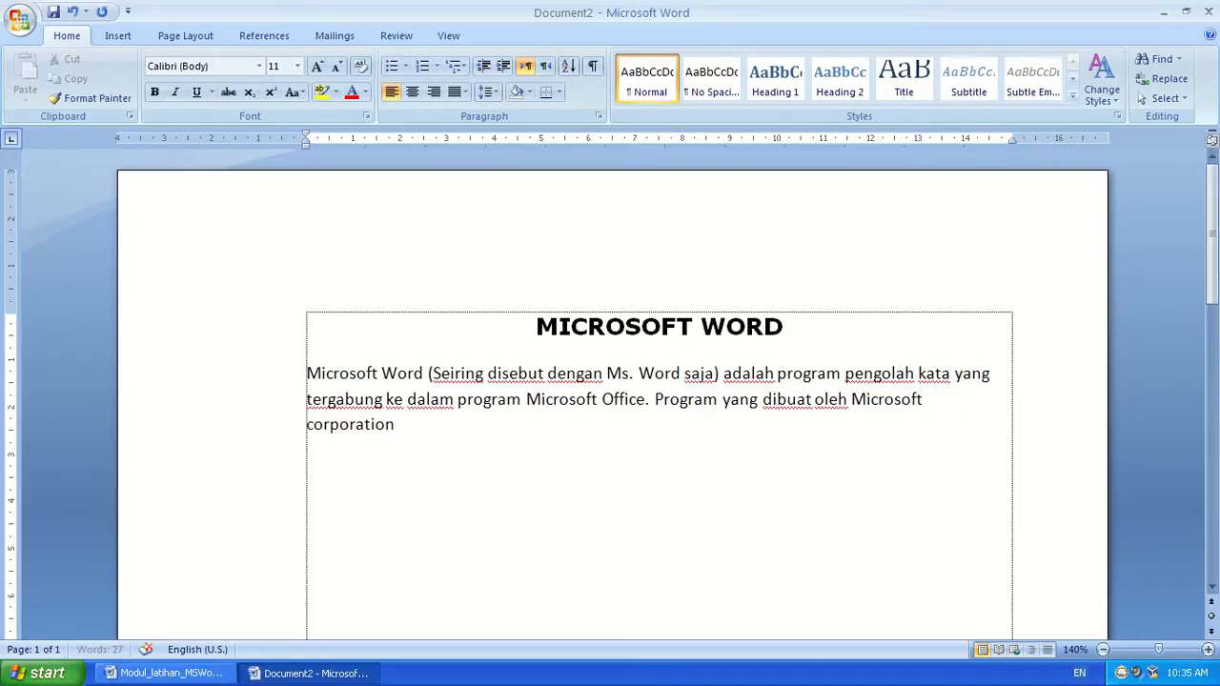
# Finish the paragraph with "ini di buat dalam beberapa versi, diantarannya adalah versi windows dan versi Machintosh System", capitalizing the last two words.
pyautogui.write(' ini di buat dalam ')
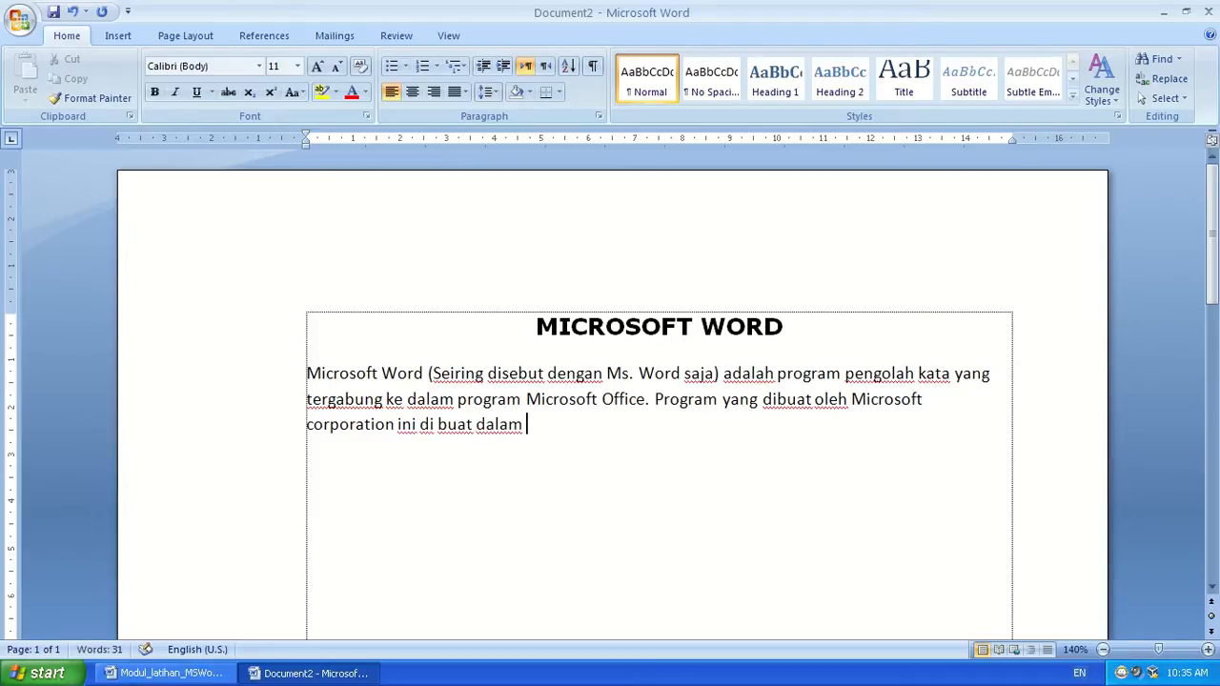
pyautogui.write('beberapa')
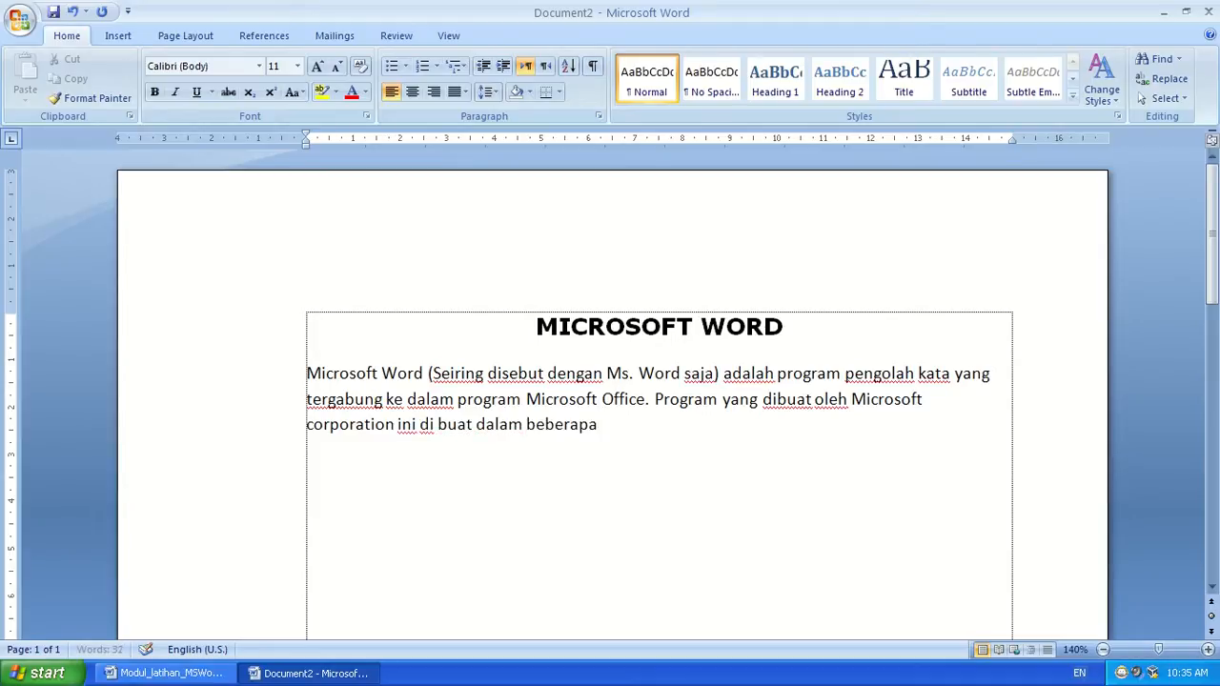
pyautogui.write(' versi, diantarannya adalah versi ')
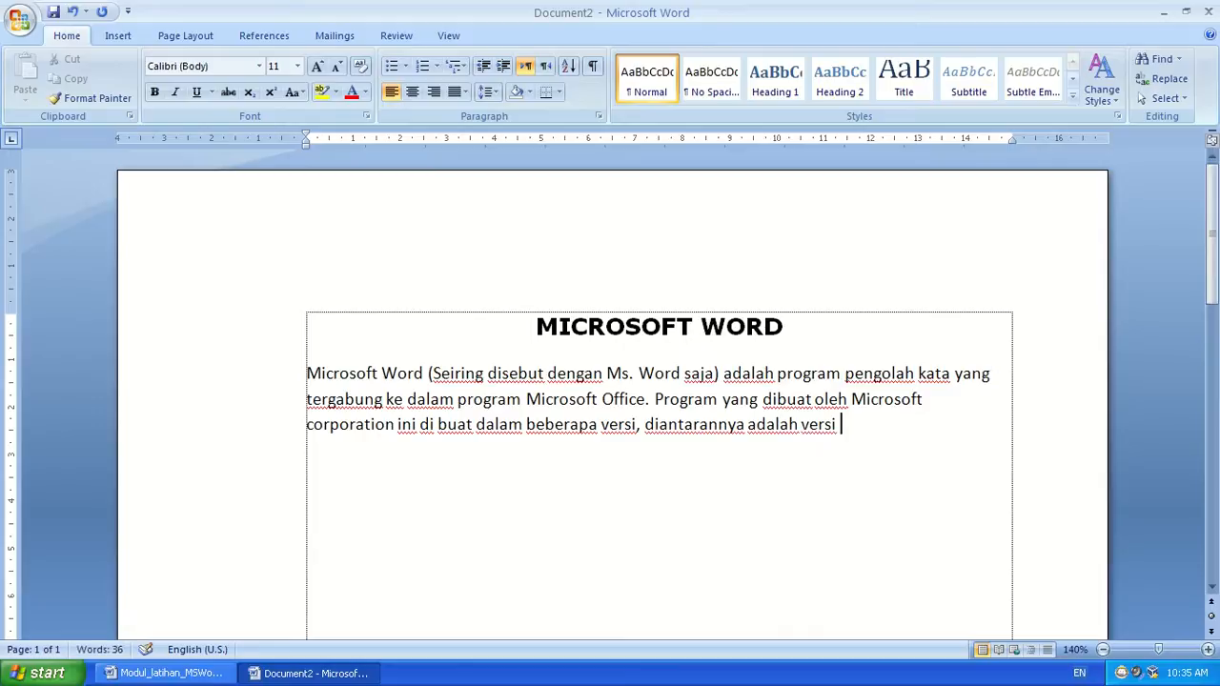
pyautogui.write('windows dan ver')
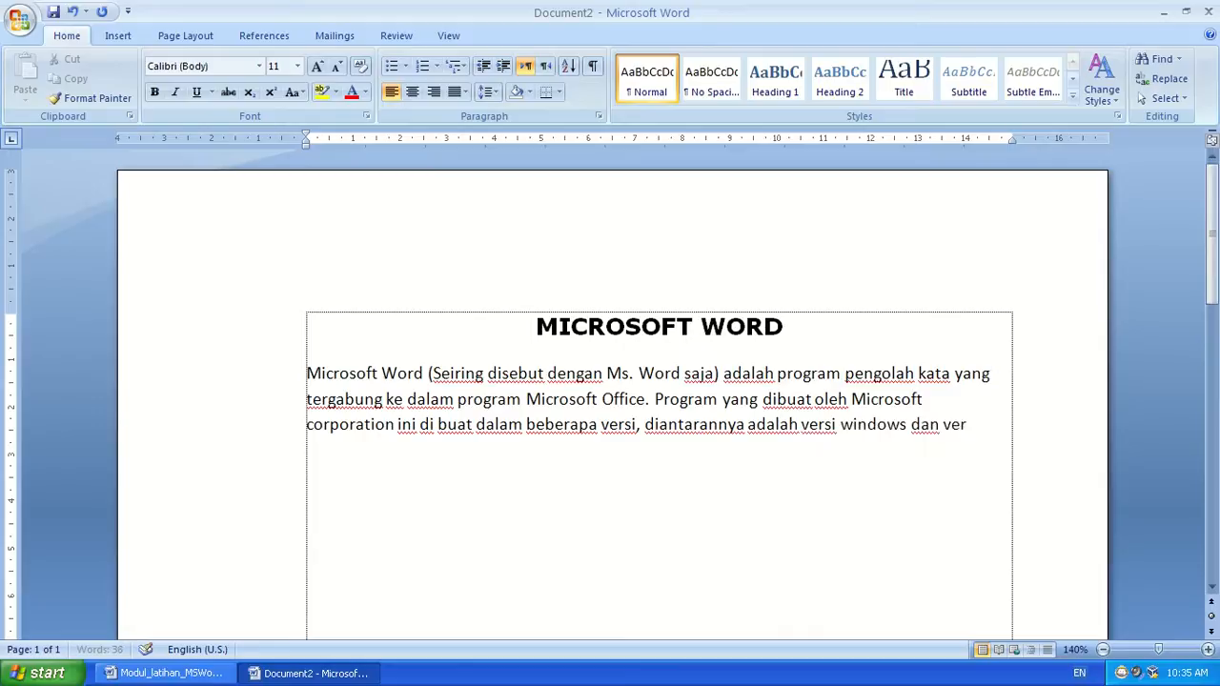
pyautogui.write('si machintos')
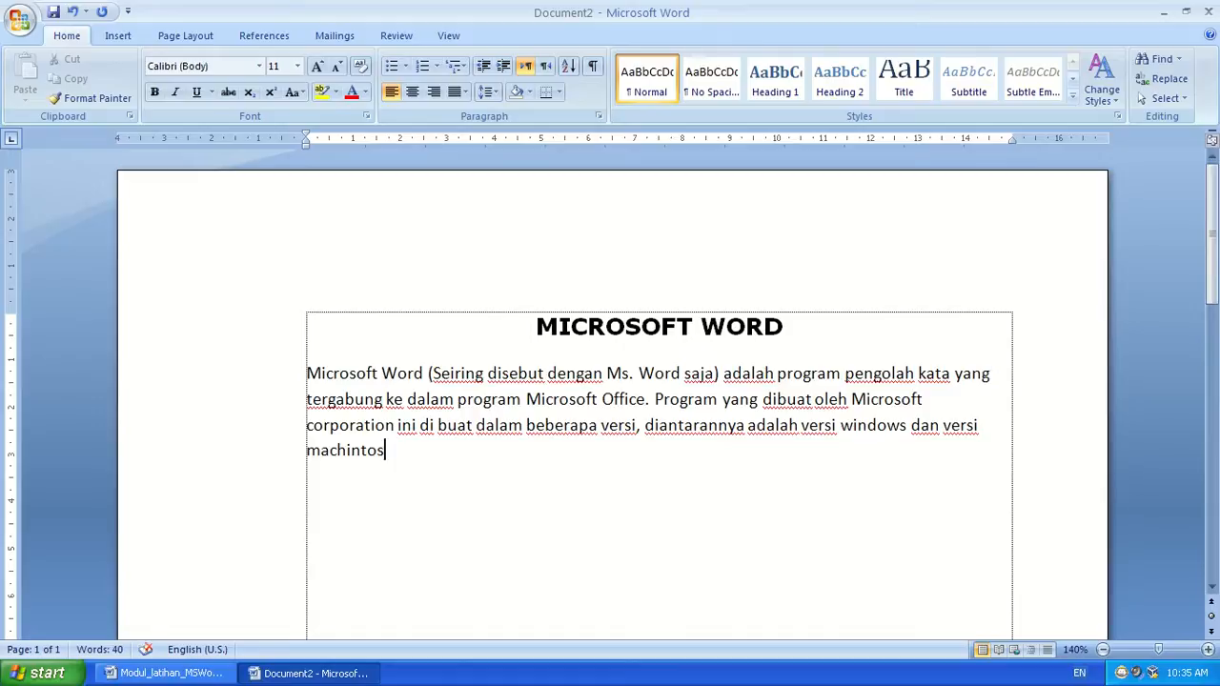
pyautogui.write('h system')
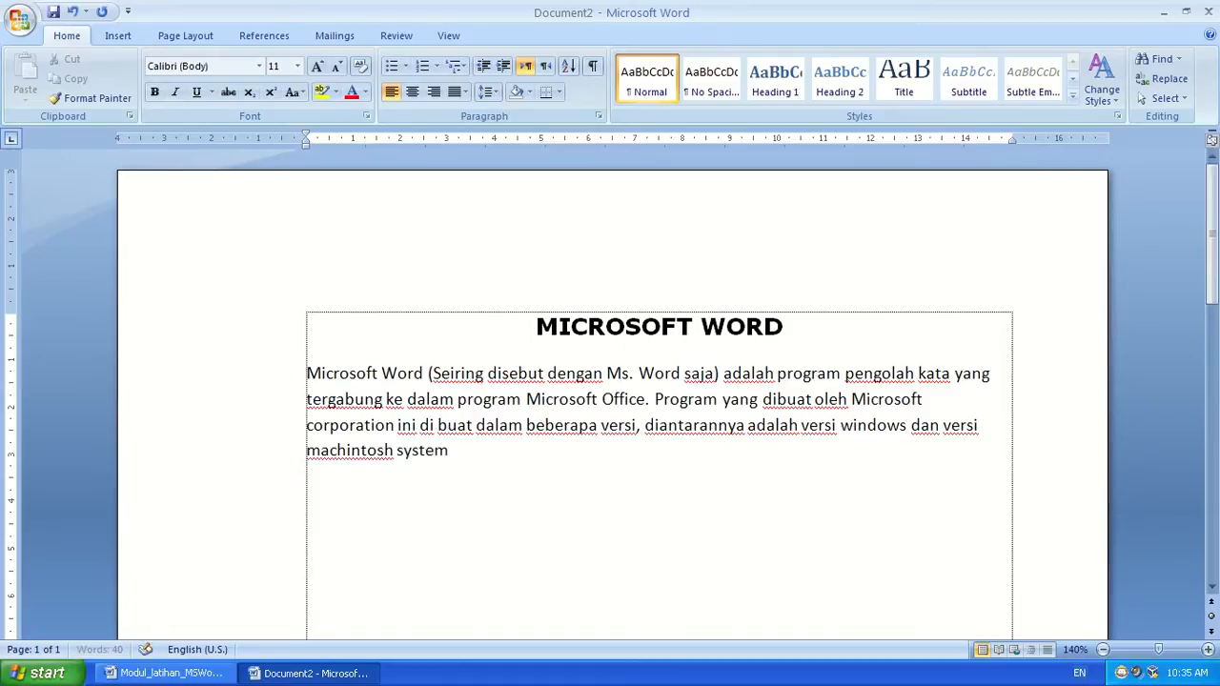
pyautogui.hotkey('shift', 'F3')
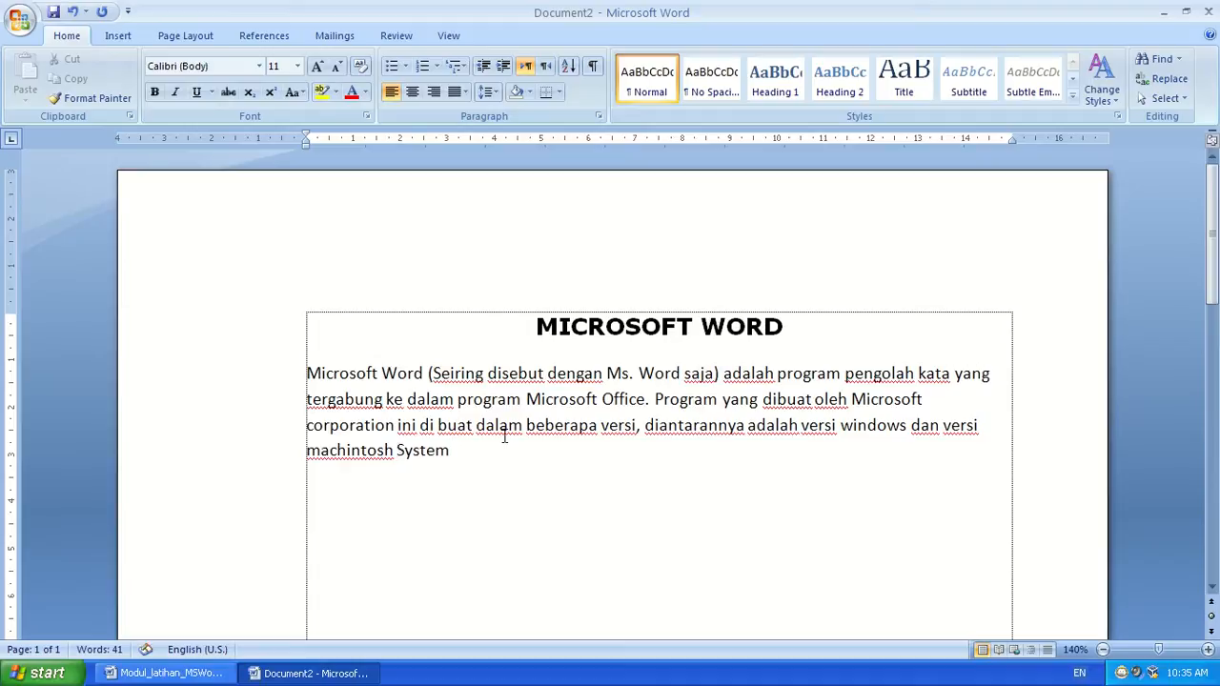
pyautogui.hotkey('shift', 'F3')
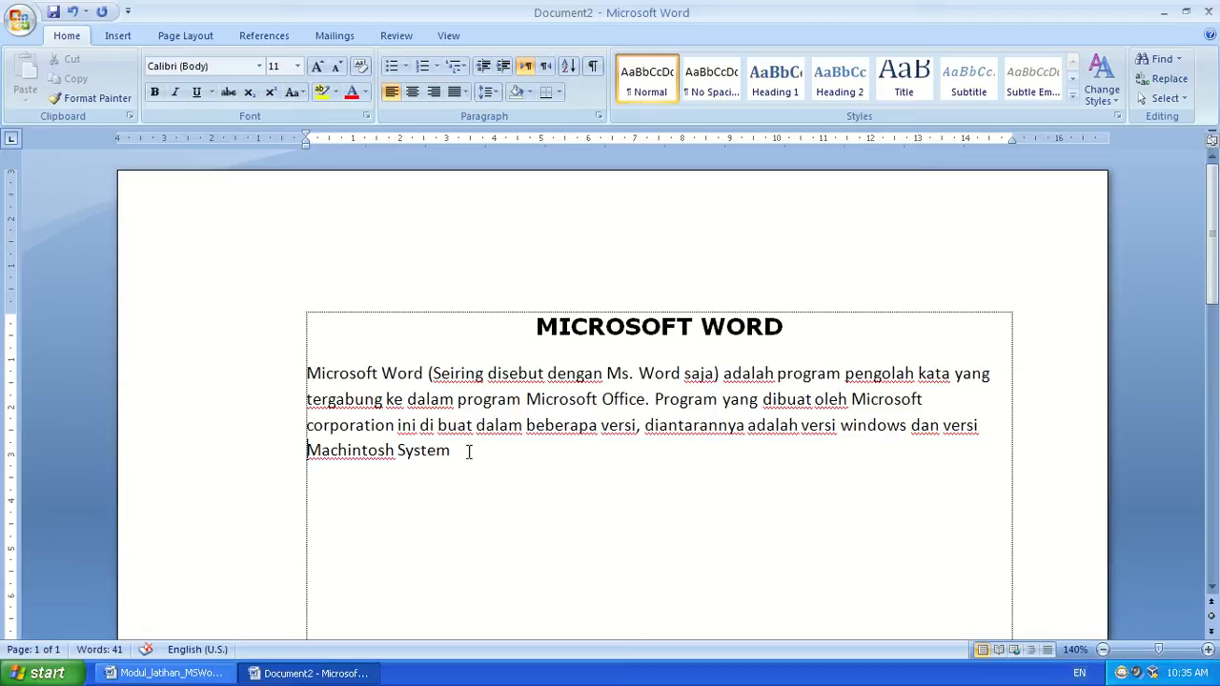
# Consult the first paragraph's formatting callout in the module document, and justify the matching paragraph in Document2.
pyautogui.click(164, 673)
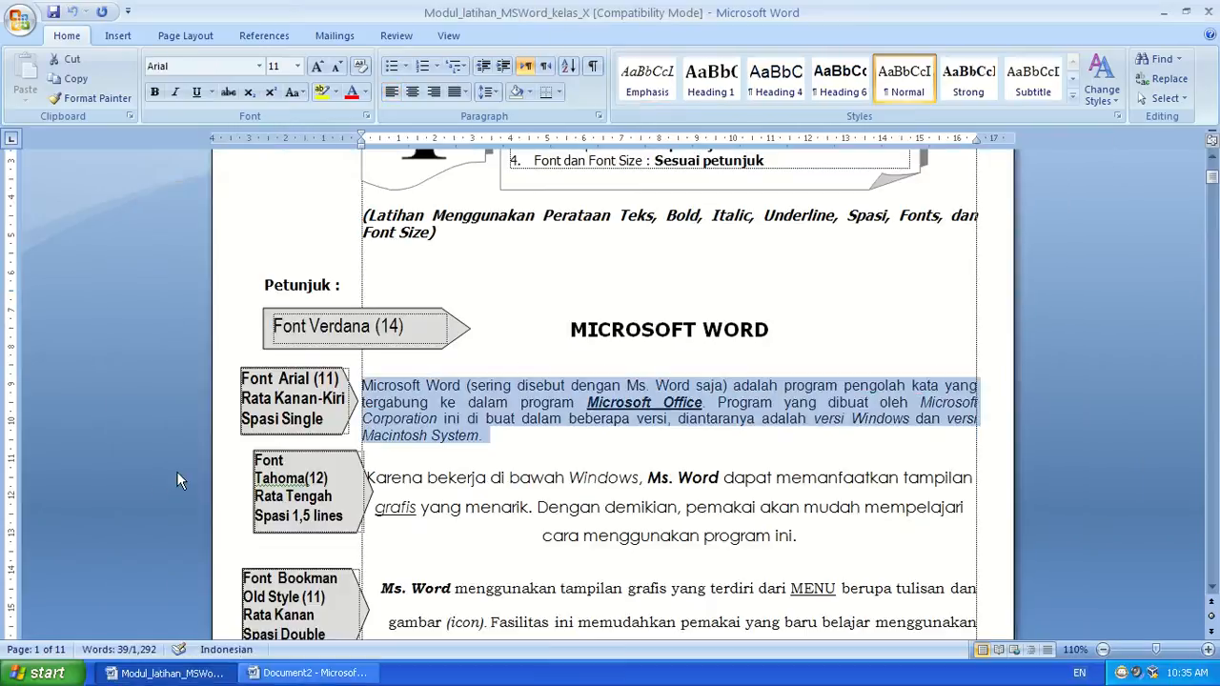
pyautogui.click(473, 404)
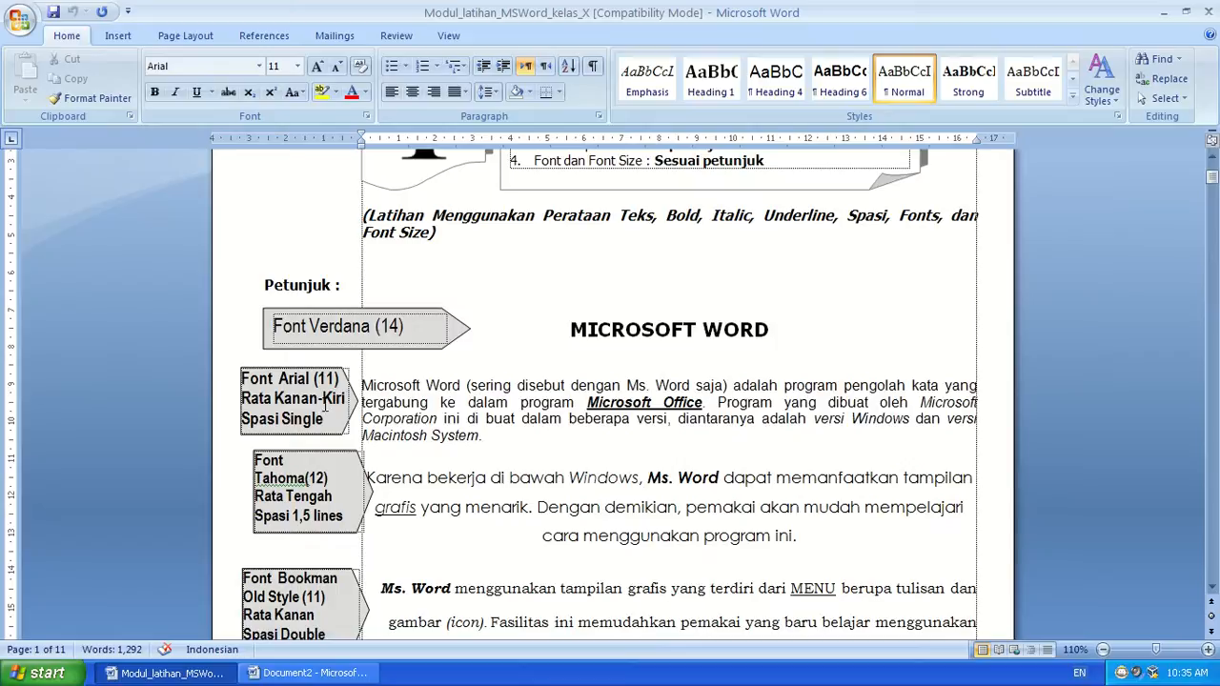
pyautogui.doubleClick(303, 420)
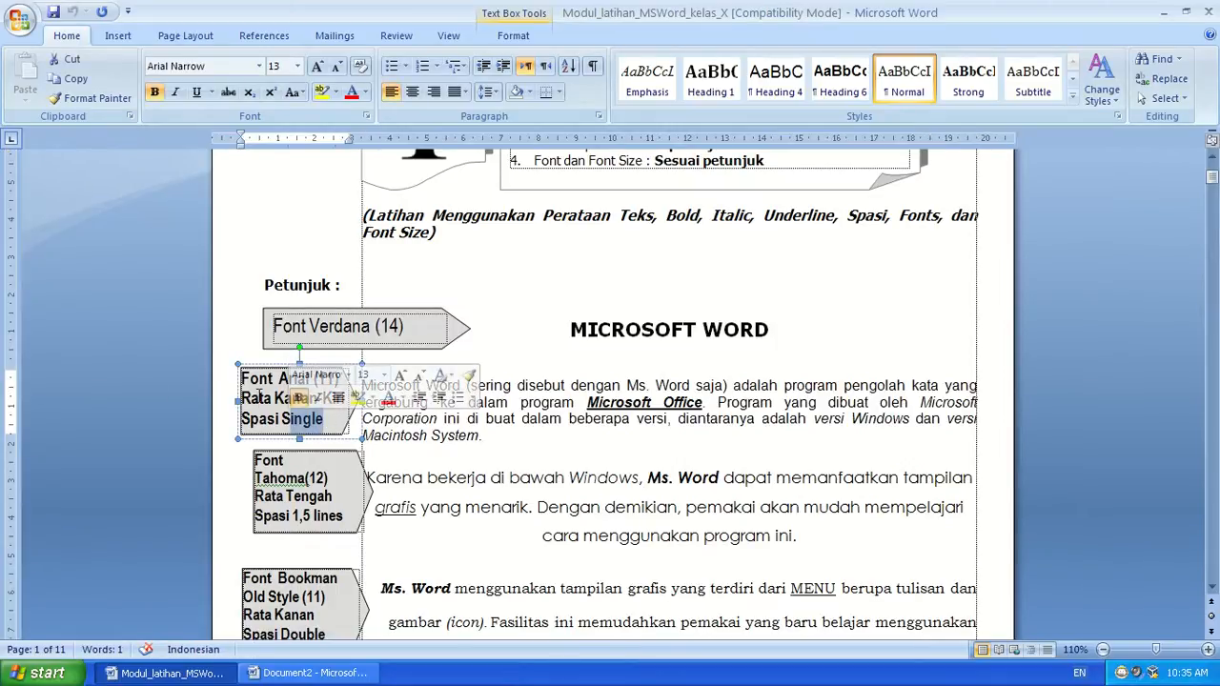
pyautogui.click(259, 398)
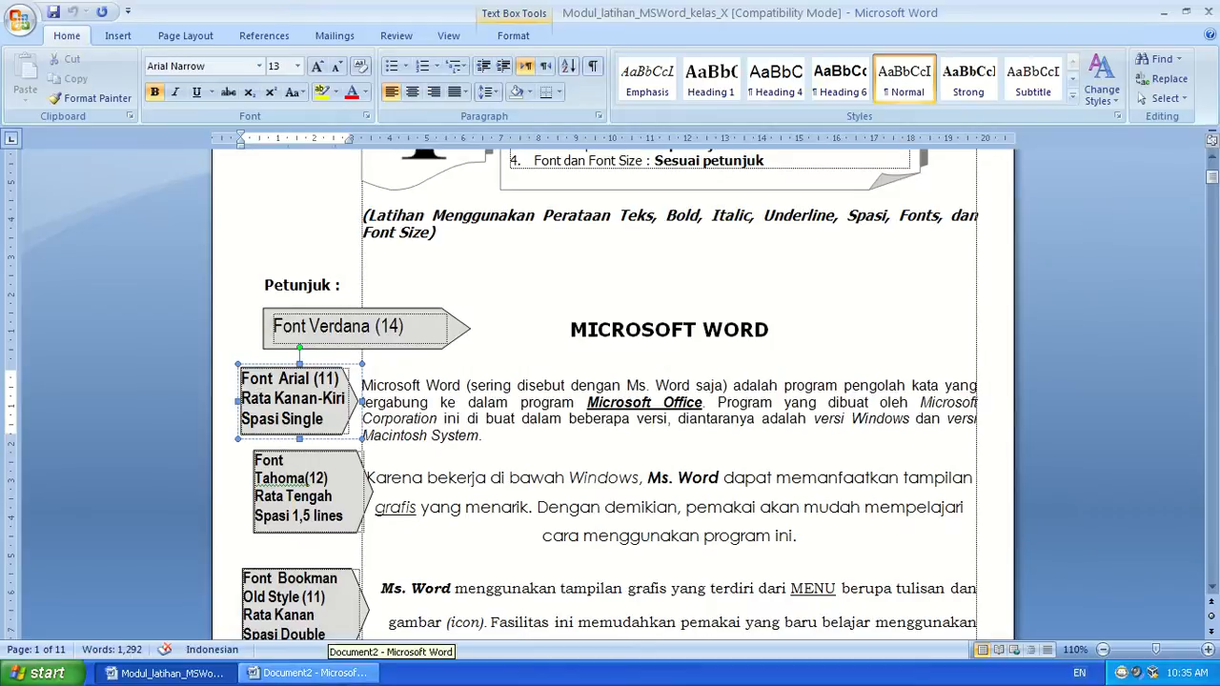
pyautogui.click(307, 673)
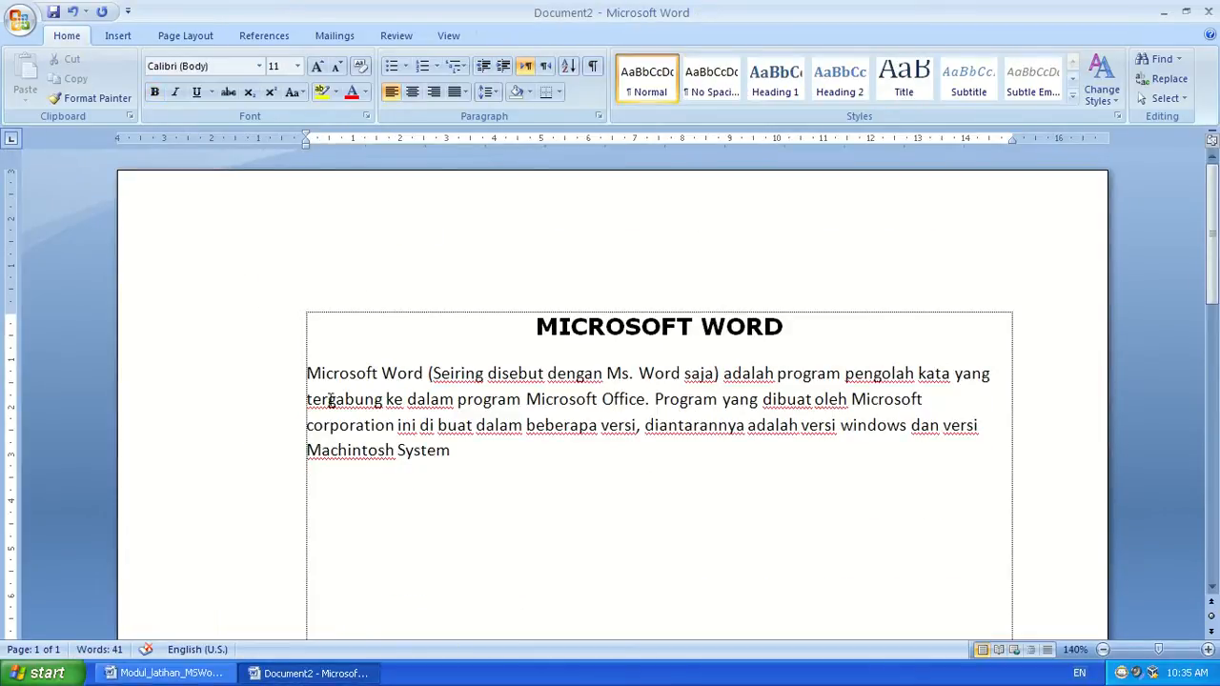
pyautogui.moveTo(307, 374); pyautogui.dragTo(454, 450)
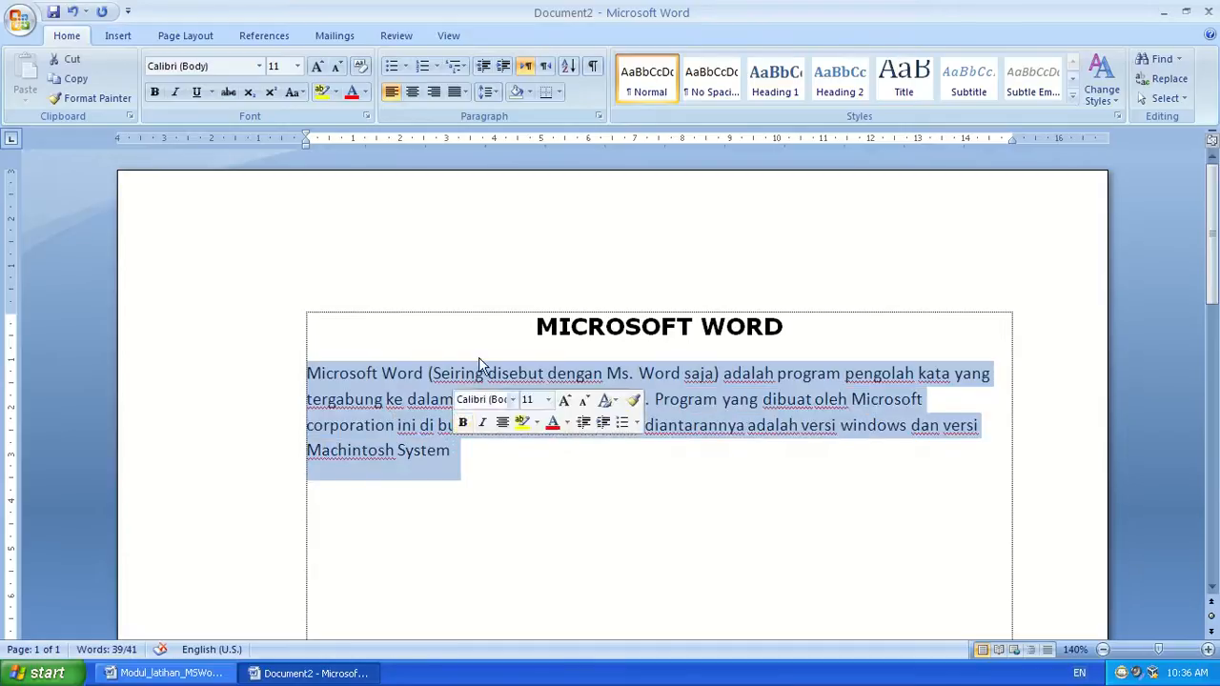
pyautogui.click(463, 92)
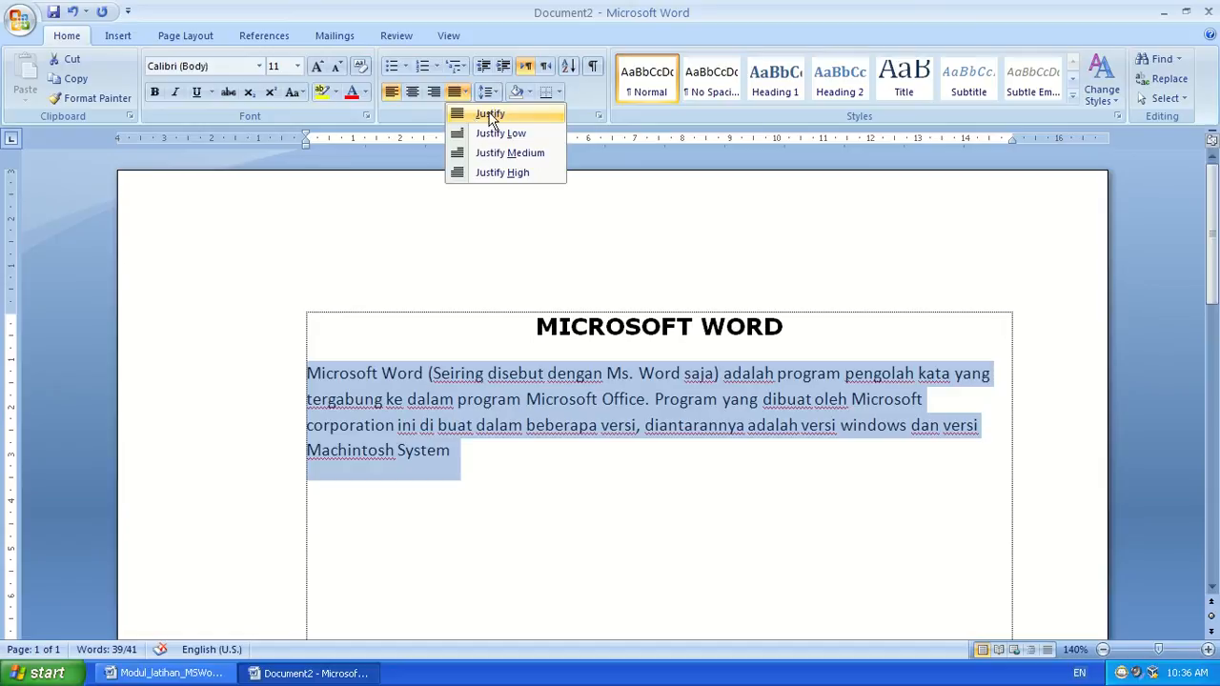
pyautogui.click(490, 115)
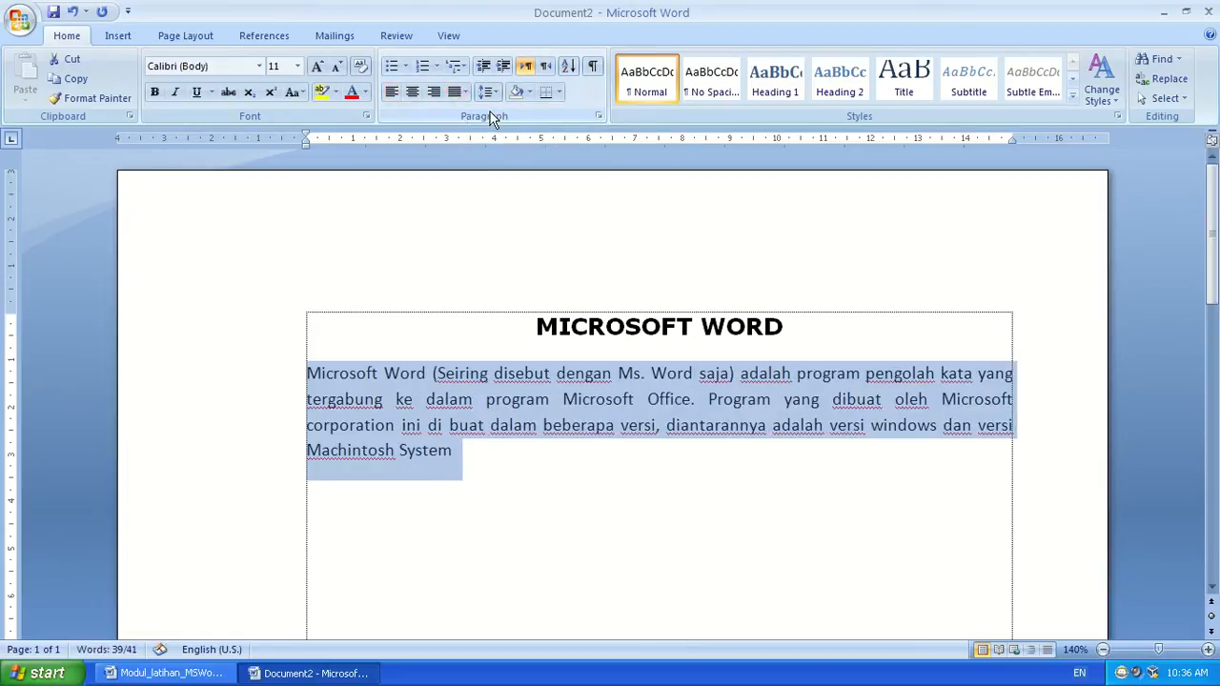
# Try left, centred and right alignment on the first paragraph, and return it to justified.
pyautogui.click(394, 94)
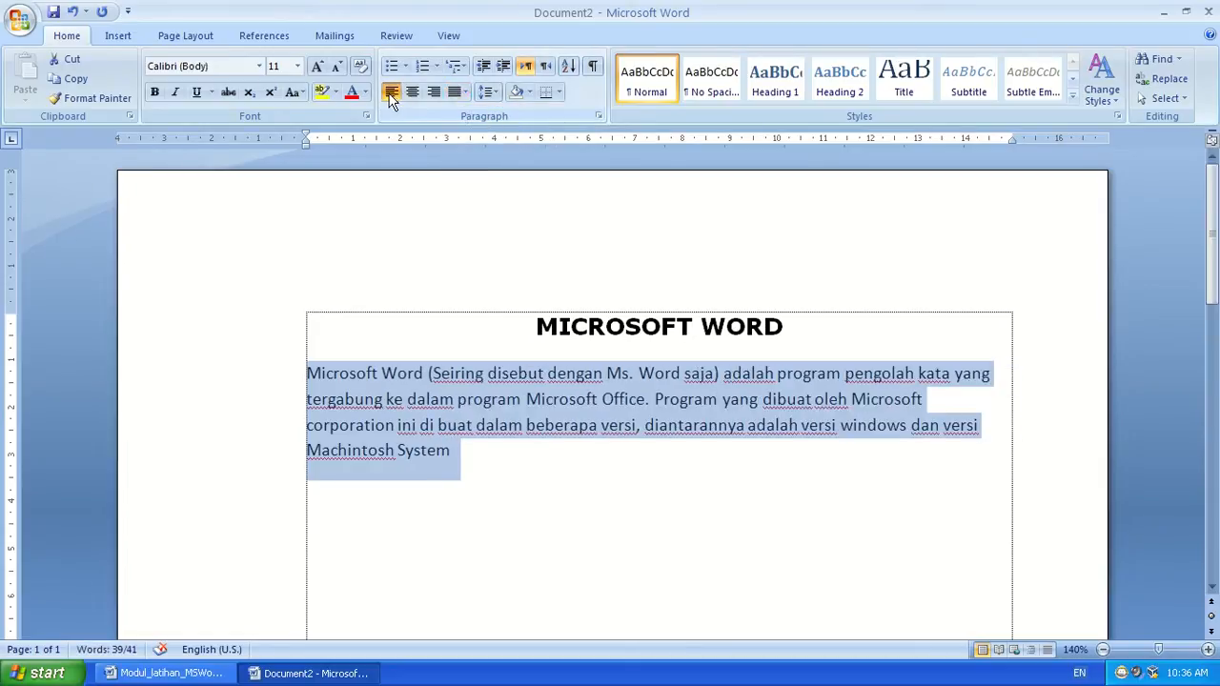
pyautogui.click(416, 95)
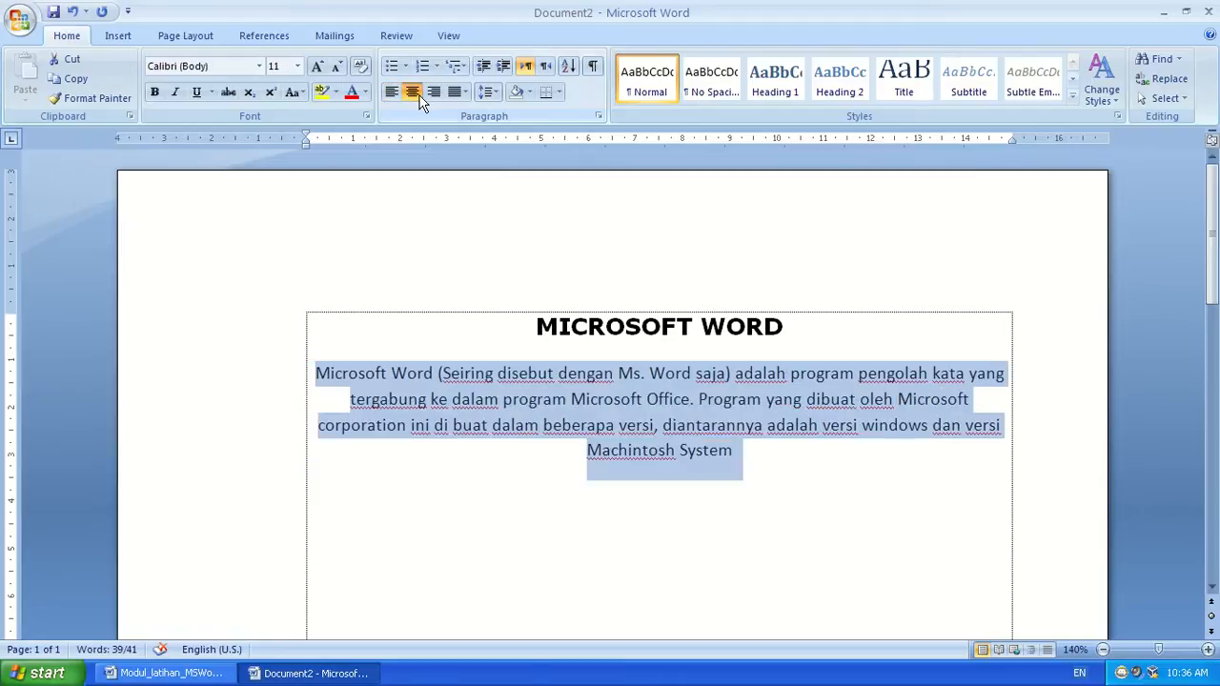
pyautogui.click(434, 94)
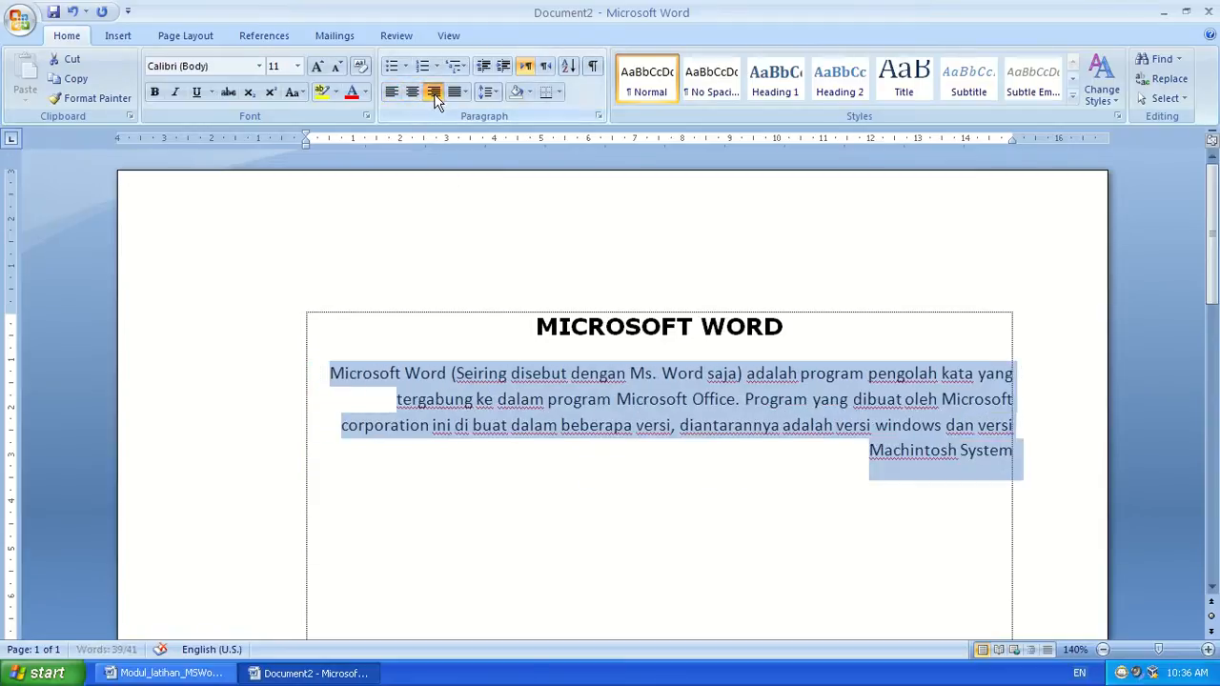
pyautogui.click(454, 94)
pyautogui.click(457, 114)
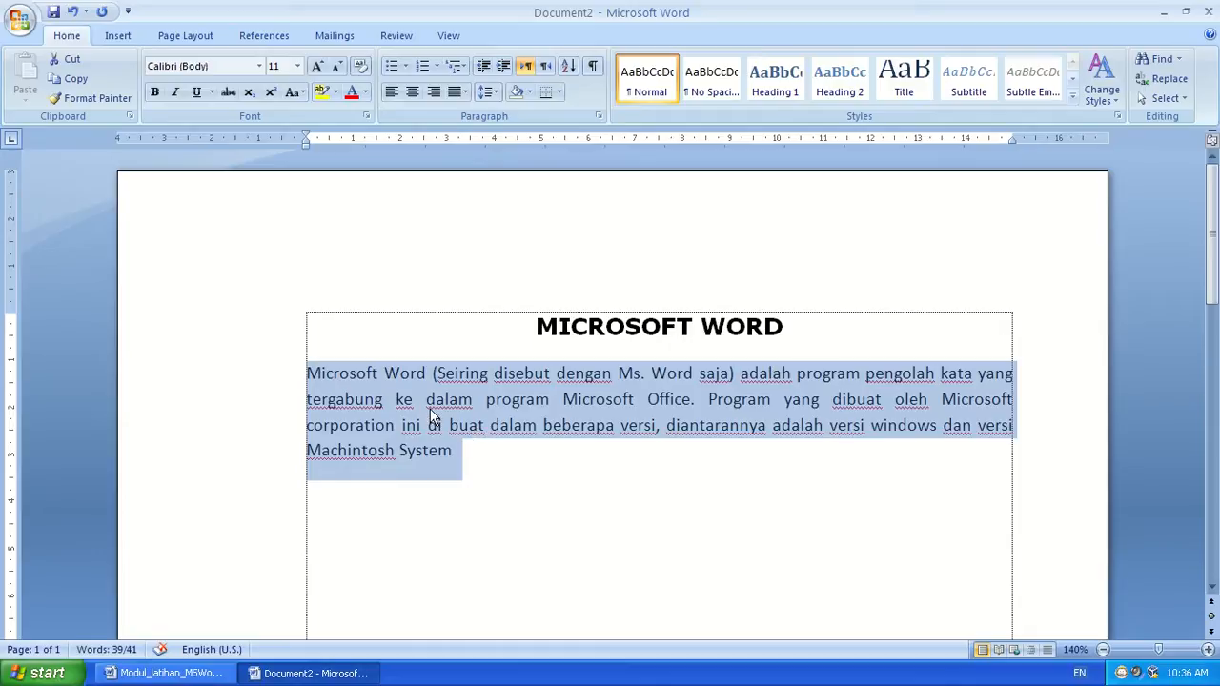
# Set the first paragraph's font to Arial at size 11.
pyautogui.click(258, 66)
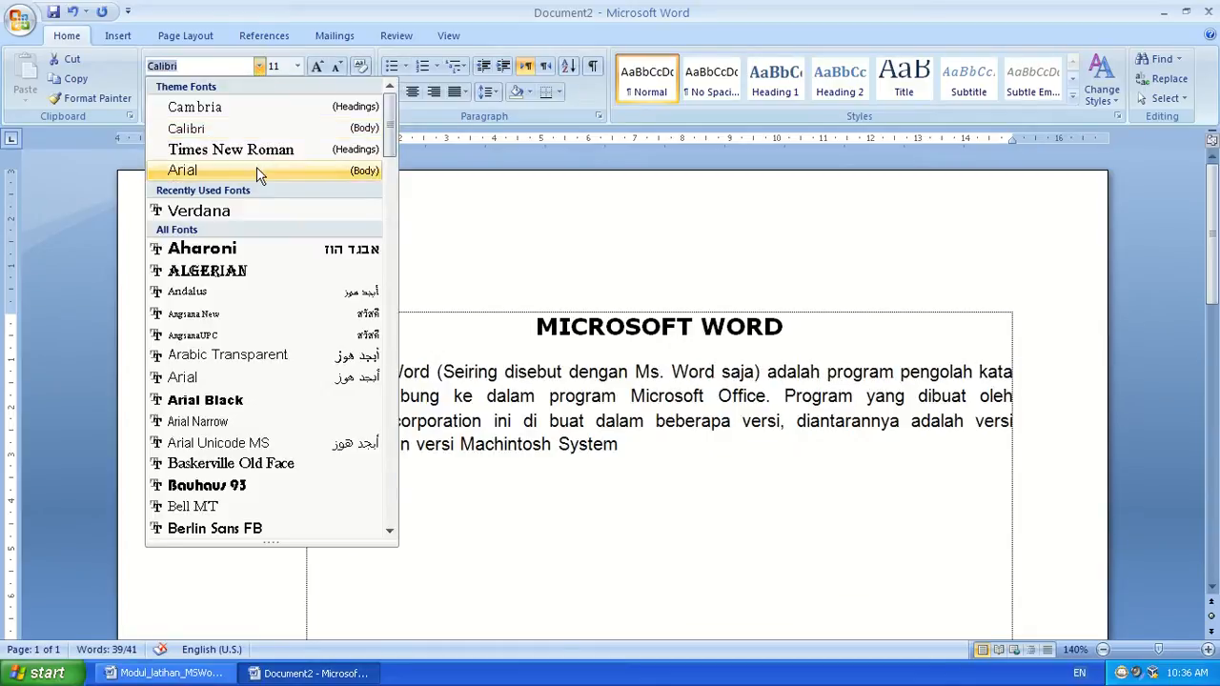
pyautogui.click(257, 169)
pyautogui.click(298, 66)
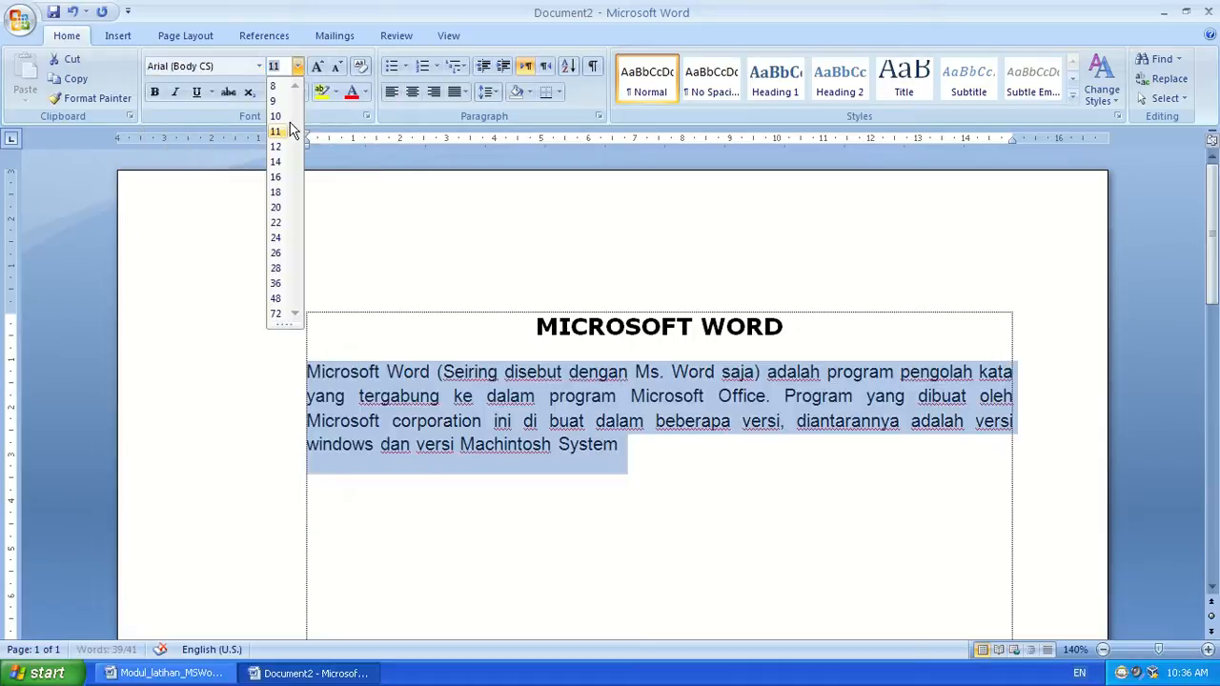
pyautogui.click(275, 132)
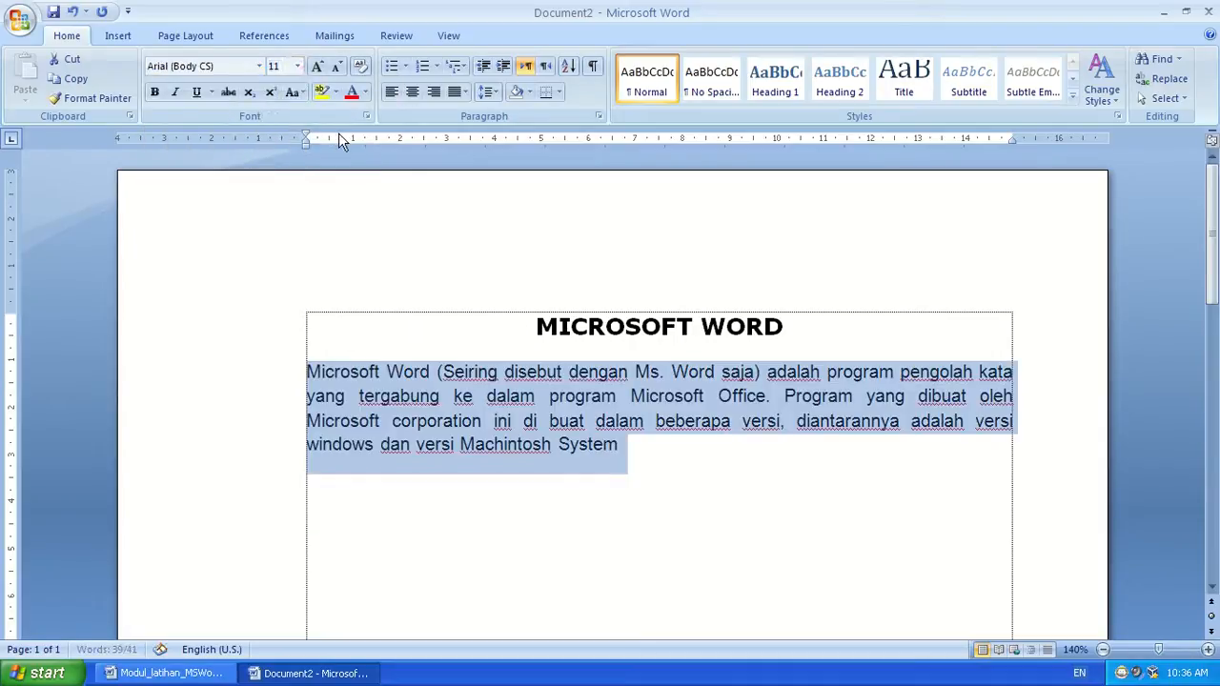
# Set the first paragraph's line spacing to 1.0 and deselect the text.
pyautogui.click(488, 92)
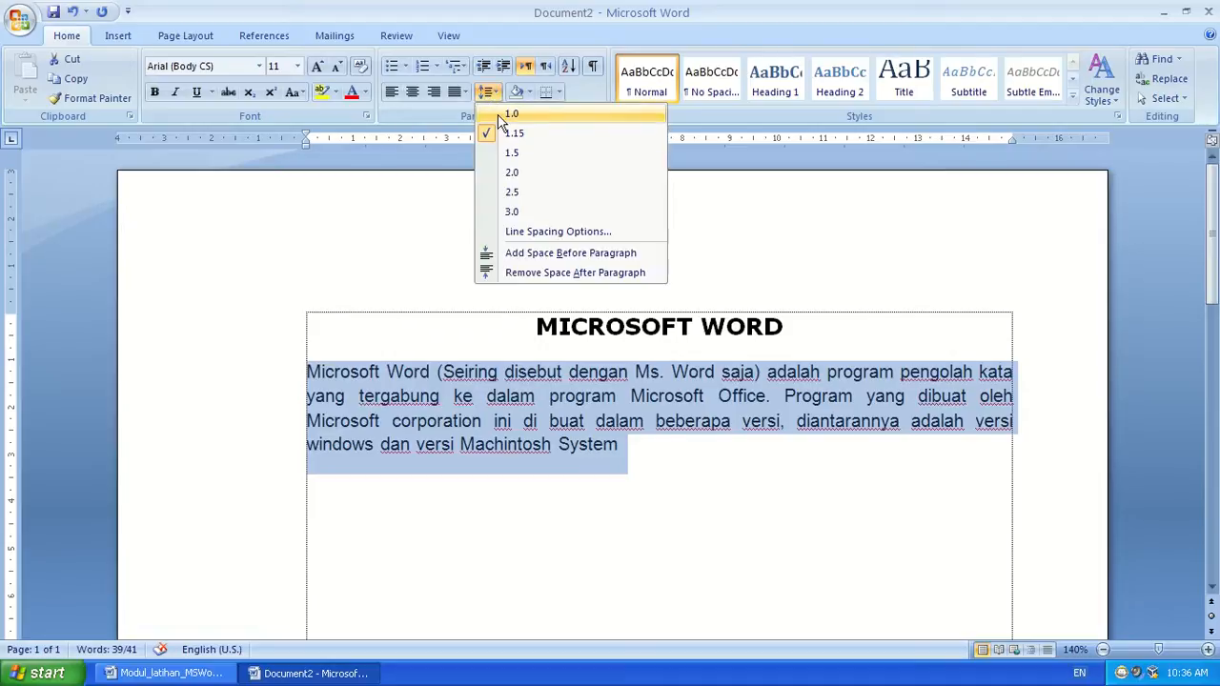
pyautogui.click(500, 114)
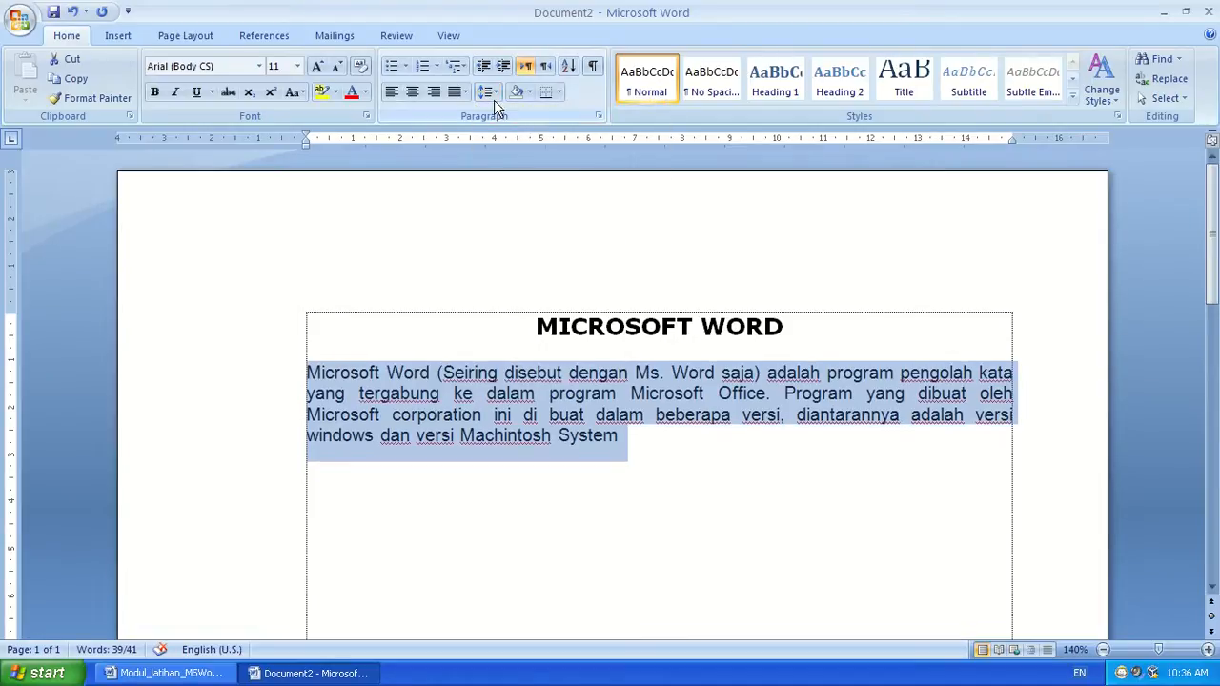
pyautogui.click(489, 93)
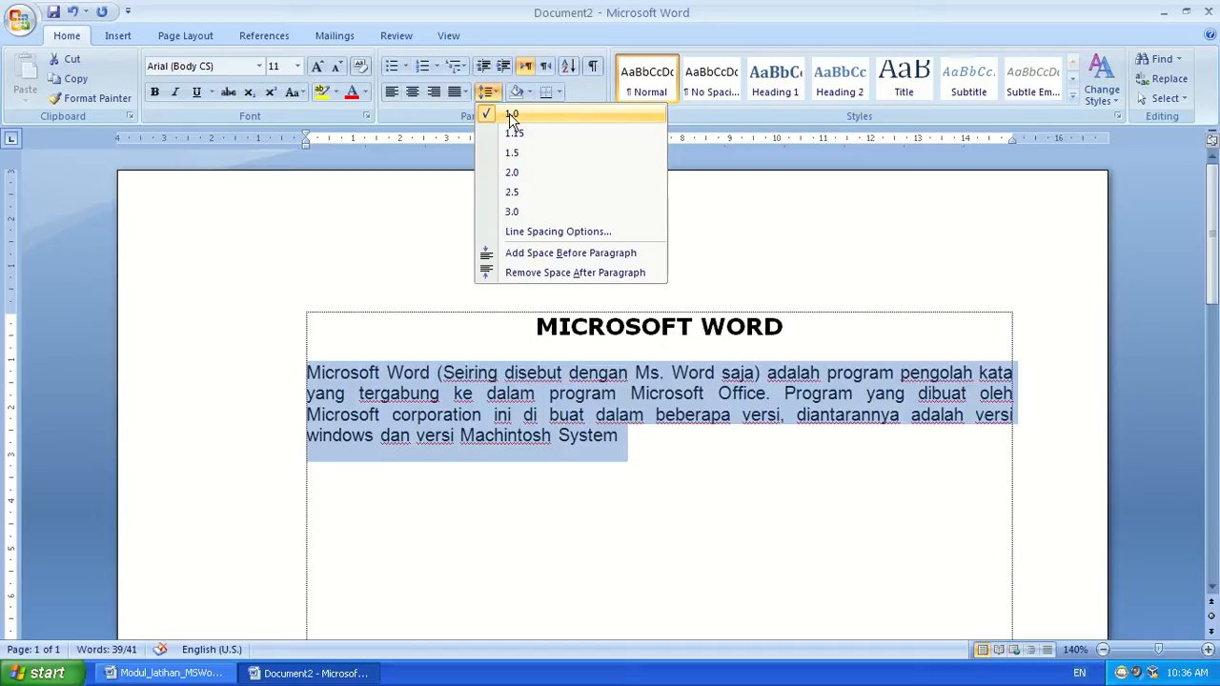
pyautogui.click(782, 449)
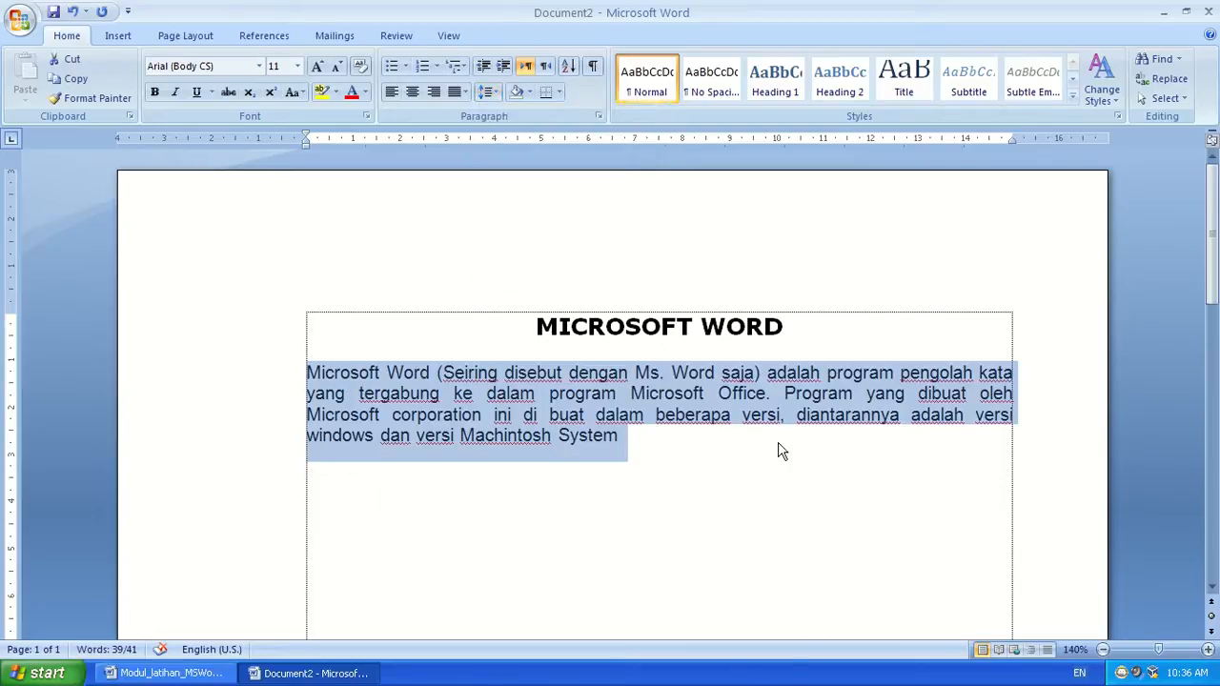
pyautogui.click(669, 445)
# Make "Microsoft Office" in the first sentence bold, underlined and italic.
pyautogui.moveTo(632, 392); pyautogui.dragTo(763, 401)
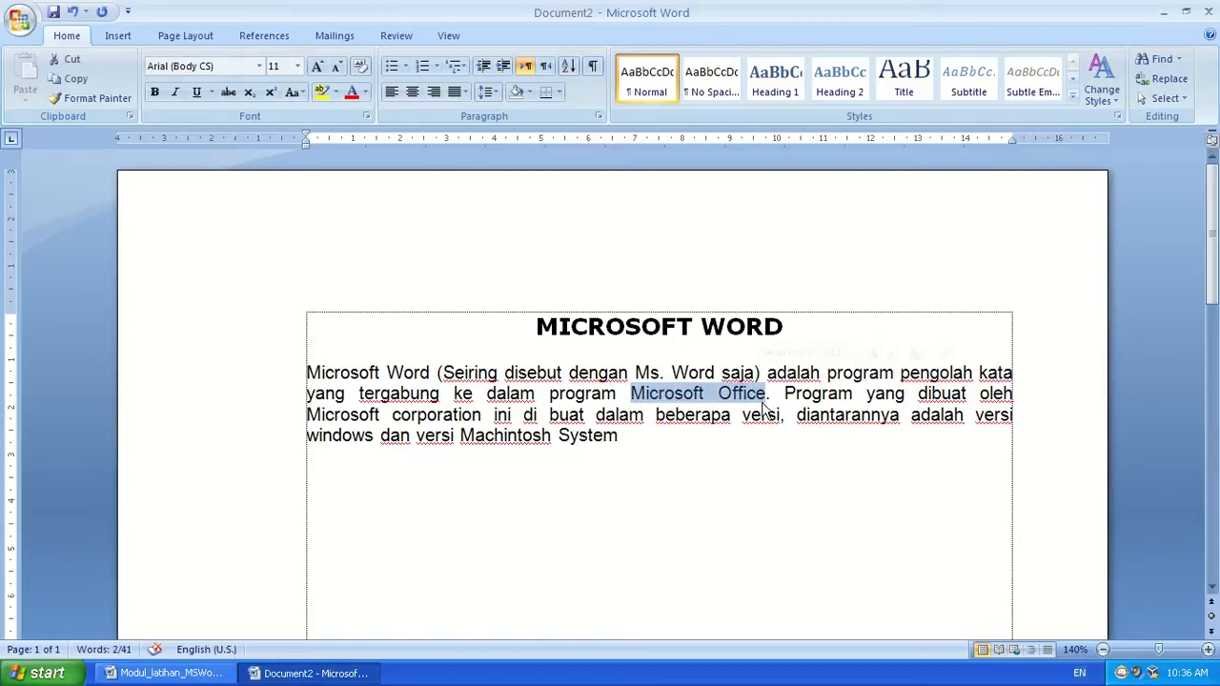
pyautogui.click(156, 92)
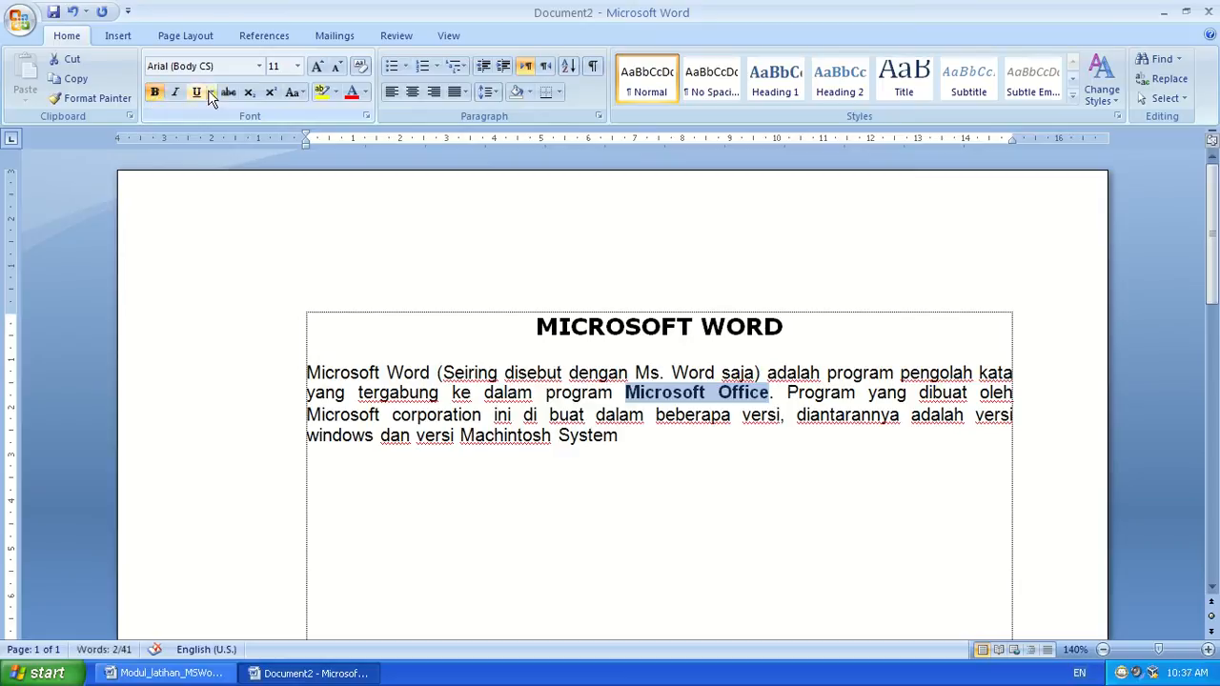
pyautogui.click(155, 92)
pyautogui.click(155, 93)
pyautogui.click(196, 92)
pyautogui.click(176, 93)
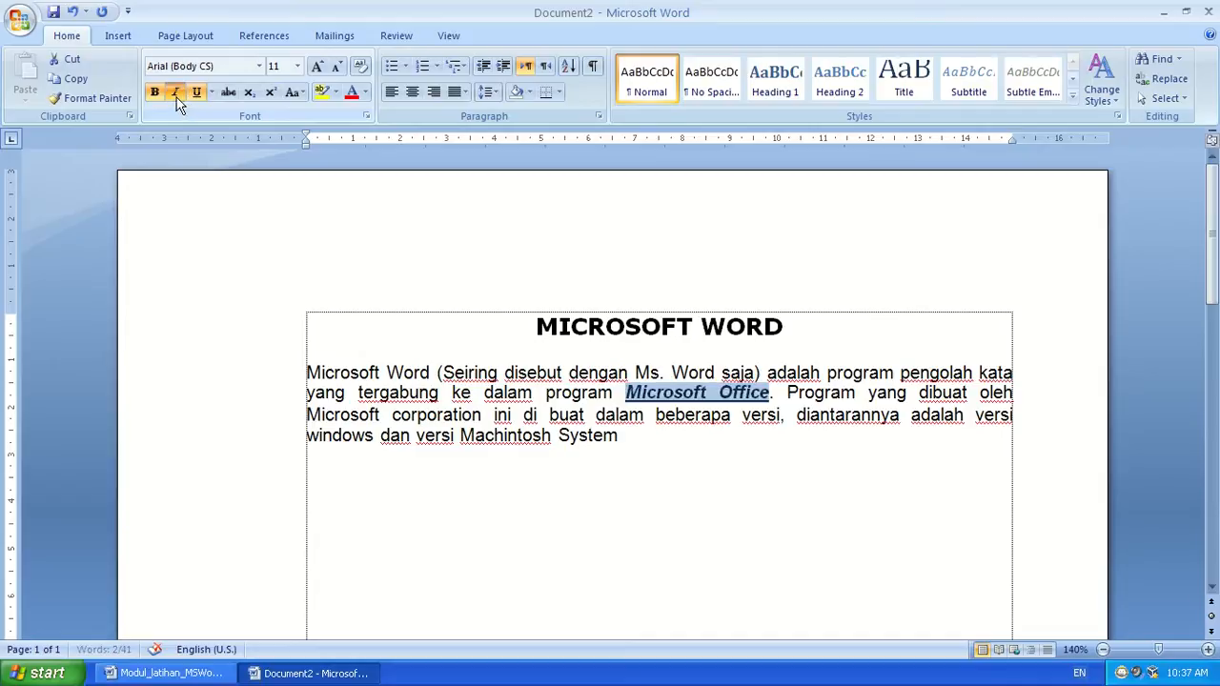
# Switch the italic formatting of "Microsoft Office" off and back on.
pyautogui.click(175, 95)
pyautogui.click(175, 95)
pyautogui.click(175, 95)
pyautogui.click(176, 96)
pyautogui.click(176, 95)
pyautogui.click(175, 98)
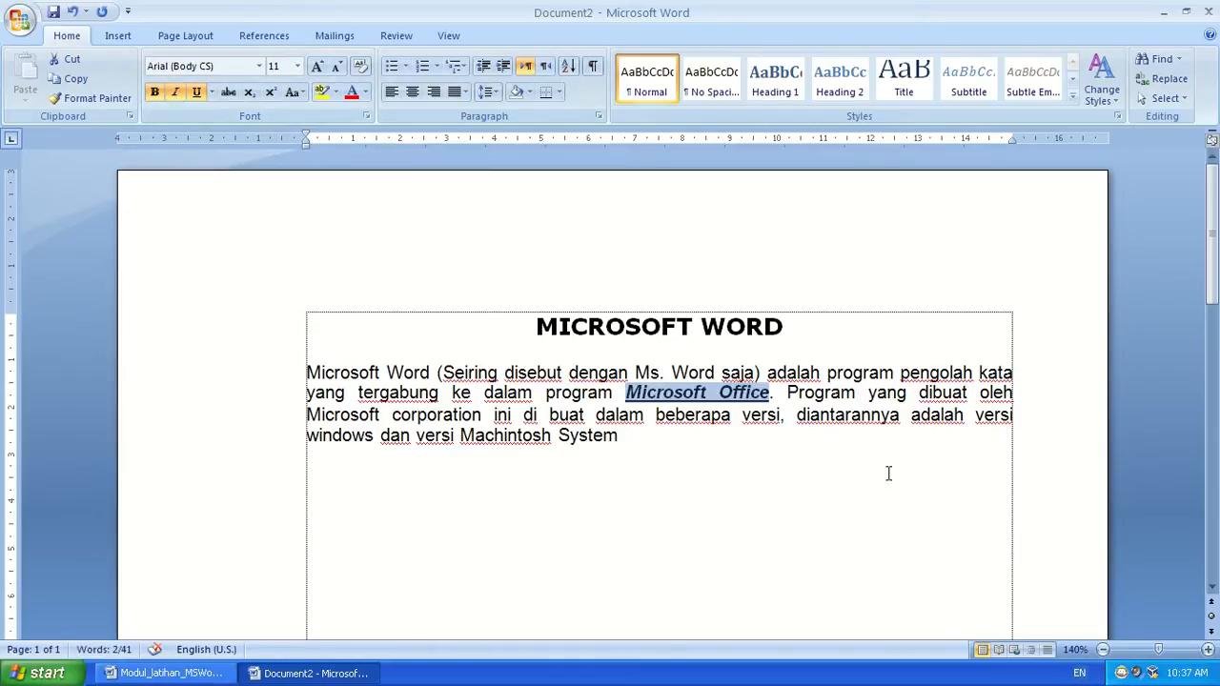
# Italicize "Microsoft corporation" and change its second word to "Corporation".
pyautogui.moveTo(308, 414); pyautogui.dragTo(481, 414)
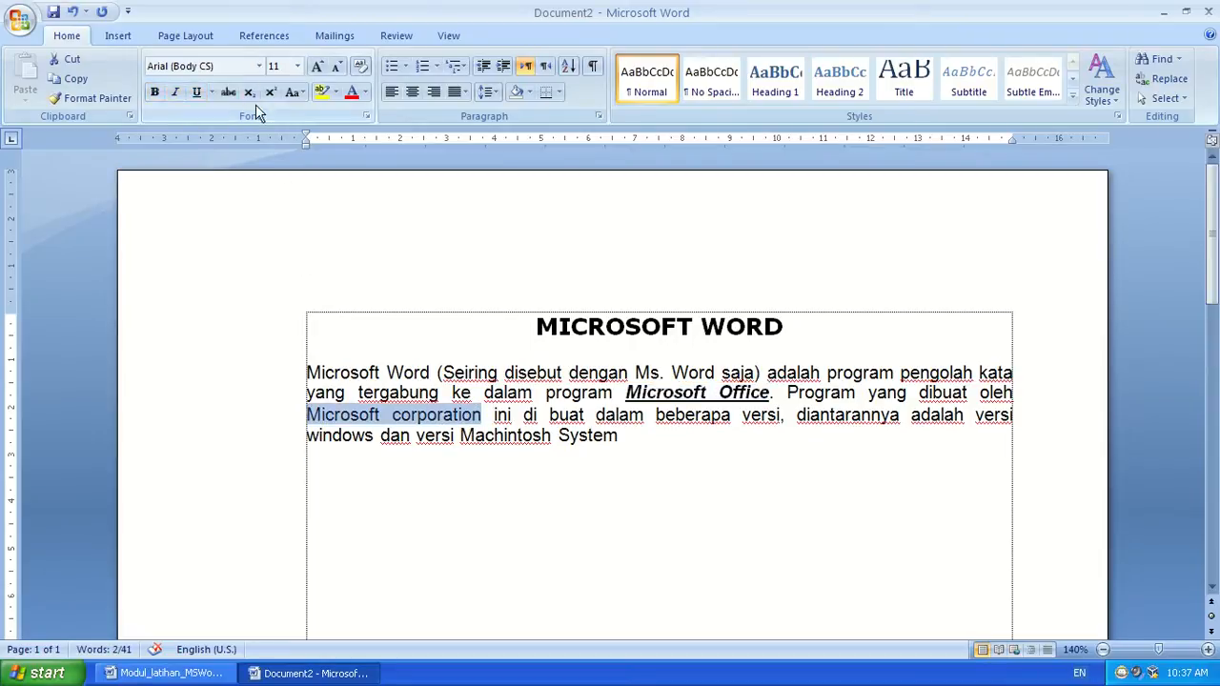
pyautogui.click(176, 92)
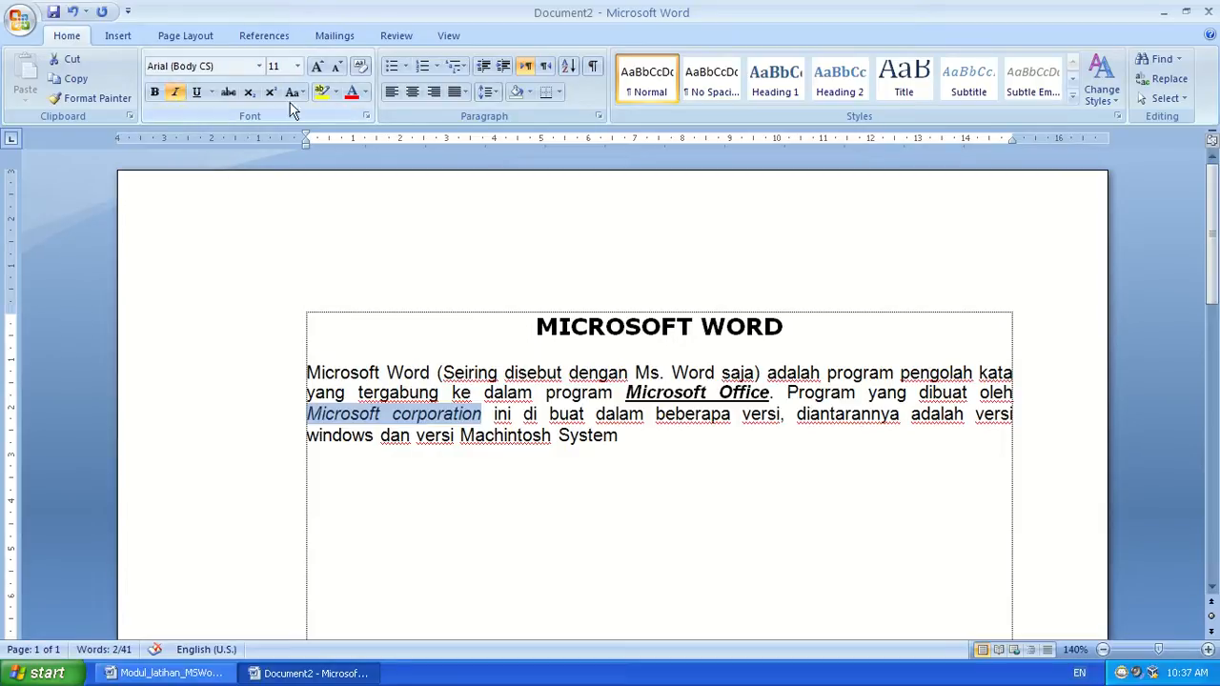
pyautogui.click(405, 431)
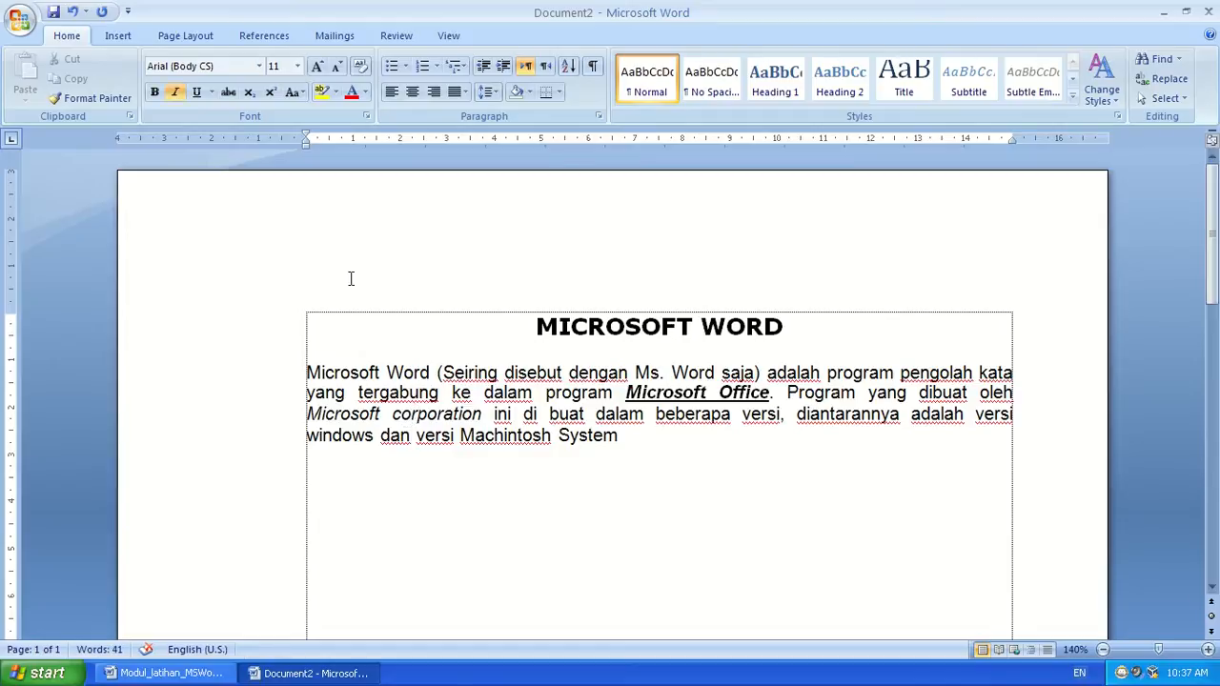
pyautogui.hotkey('shift', 'F3')
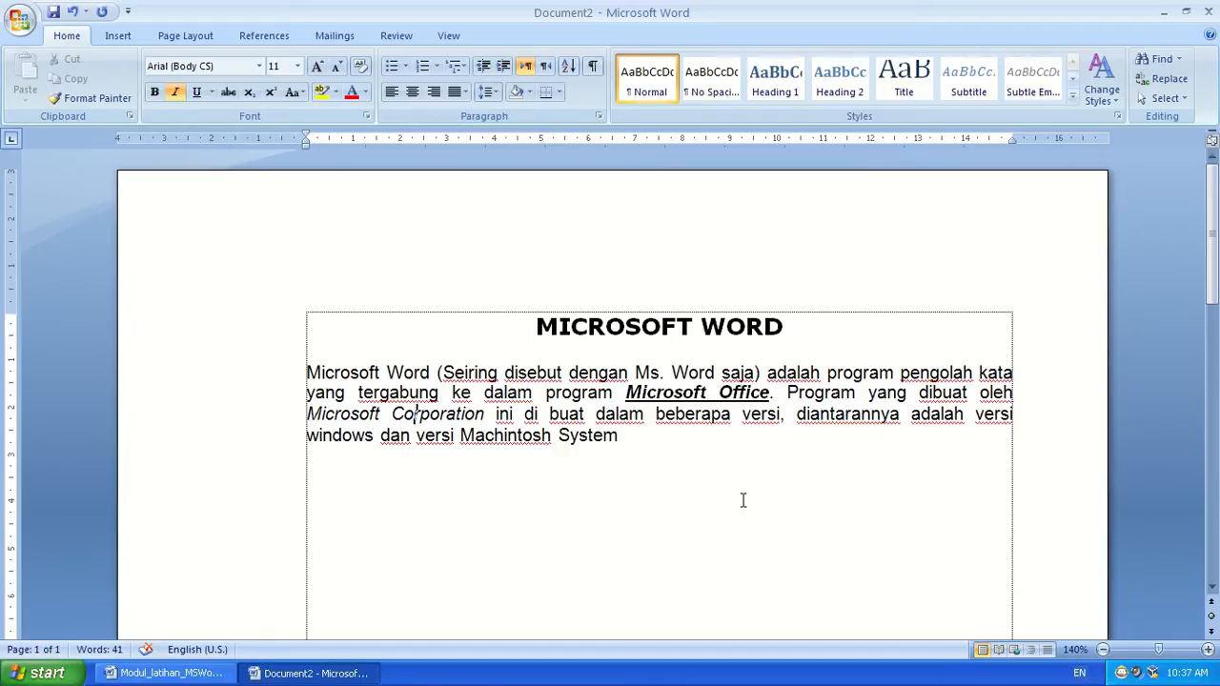
# Italicize "windows" and "Machintosh System" in the paragraph's last line.
pyautogui.moveTo(306, 436); pyautogui.dragTo(374, 439)
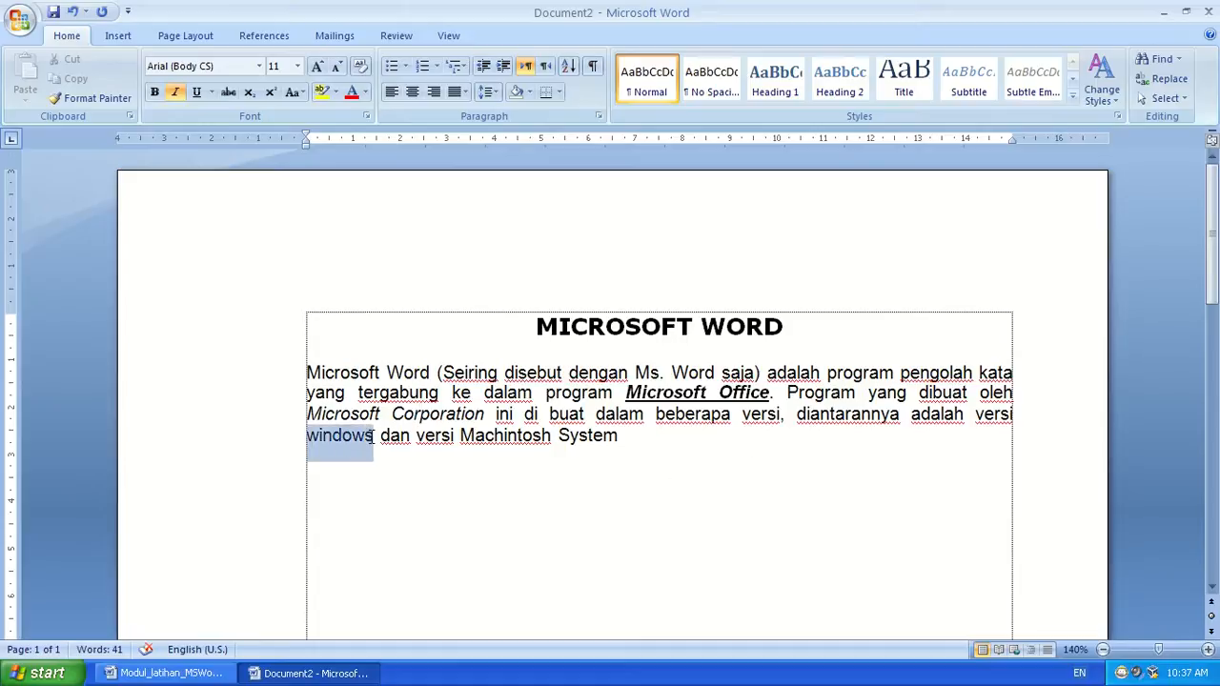
pyautogui.click(176, 97)
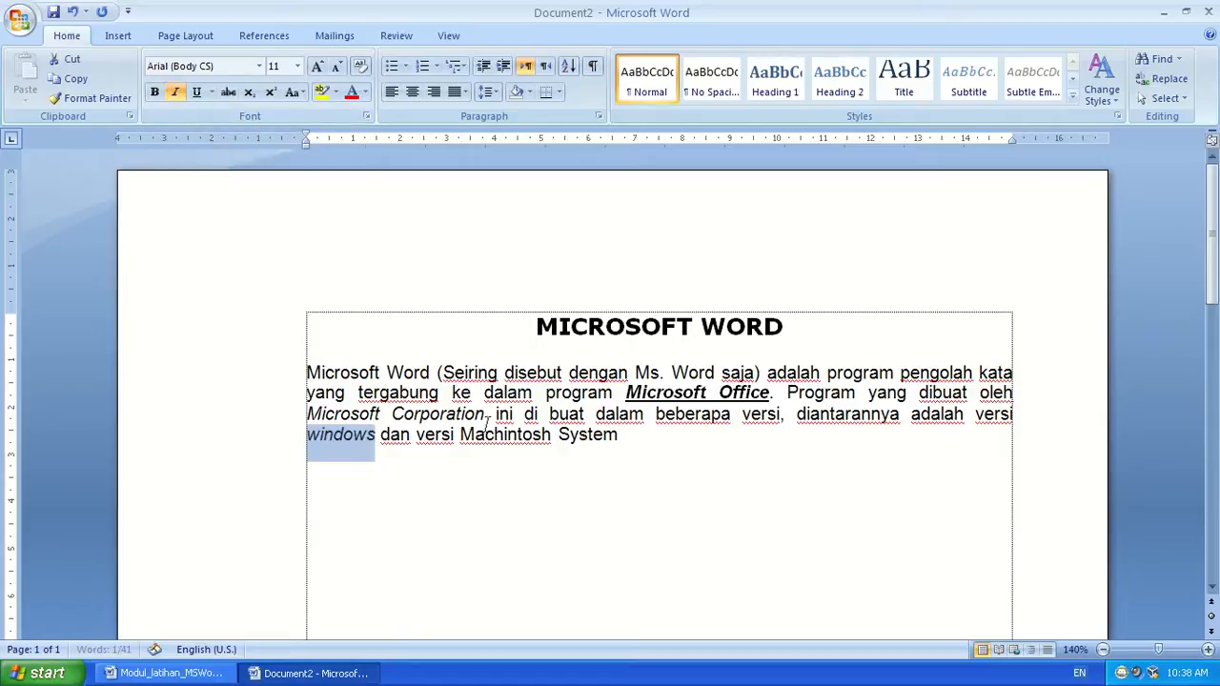
pyautogui.moveTo(620, 435); pyautogui.dragTo(461, 434)
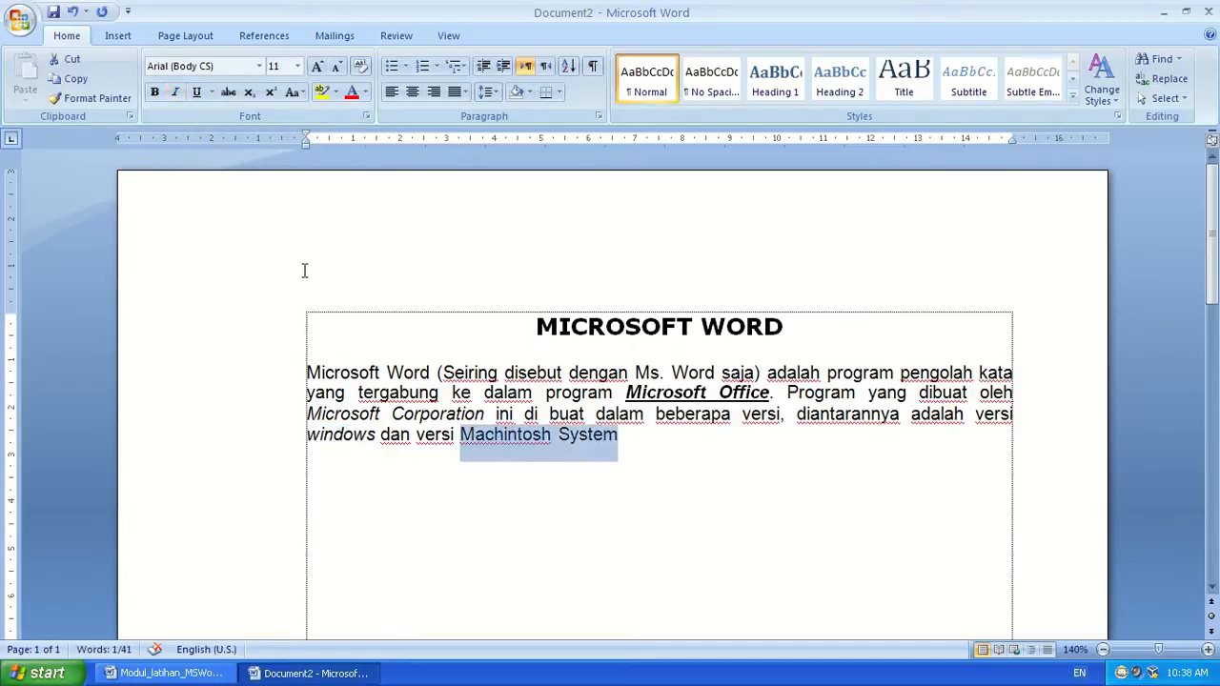
pyautogui.click(176, 96)
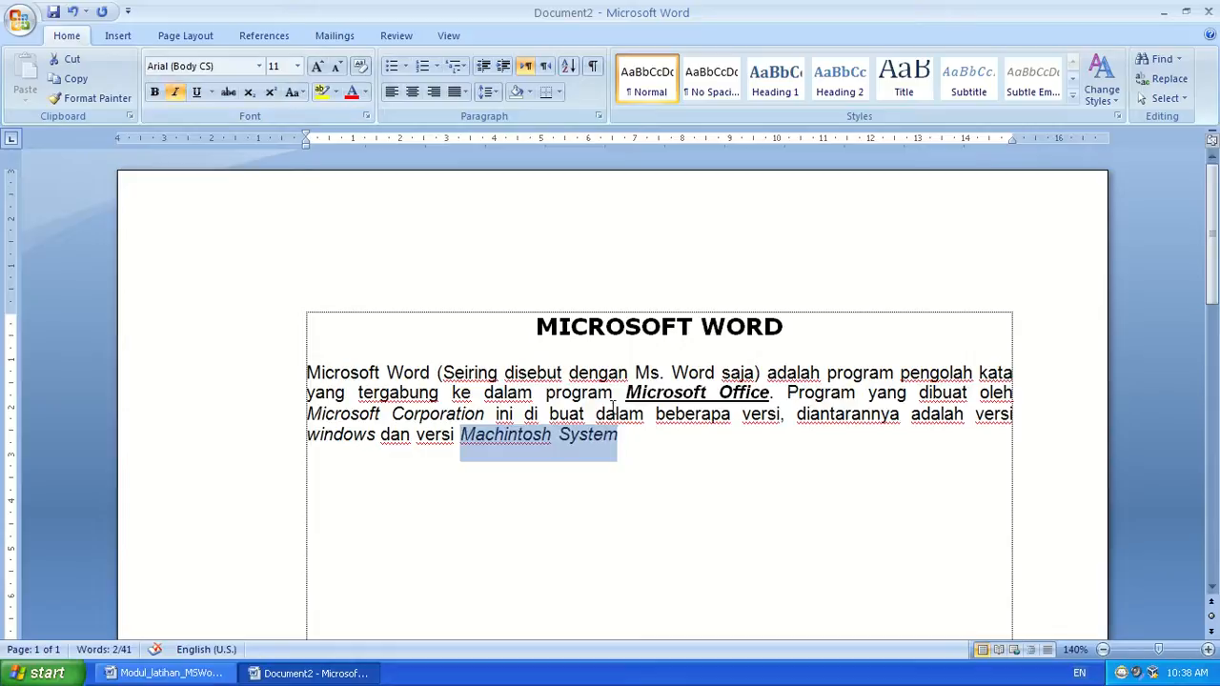
# Add a period after "System" and start a new paragraph with italic turned off.
pyautogui.click(646, 451)
pyautogui.write('.')
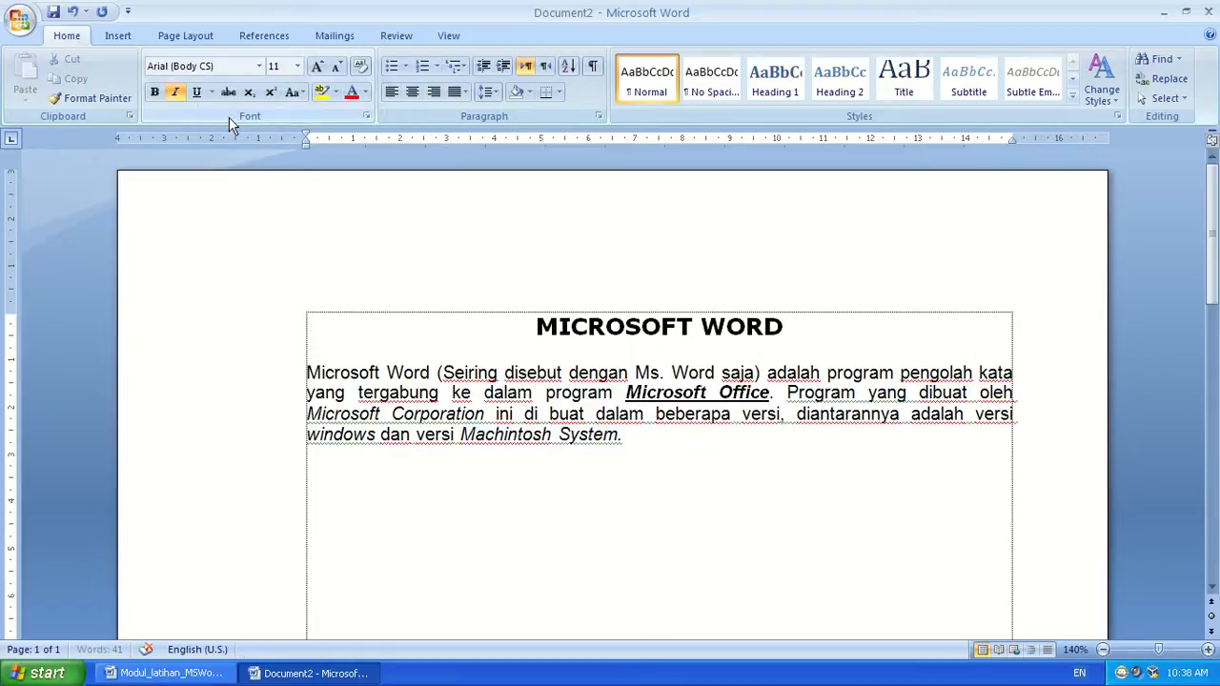
pyautogui.click(173, 92)
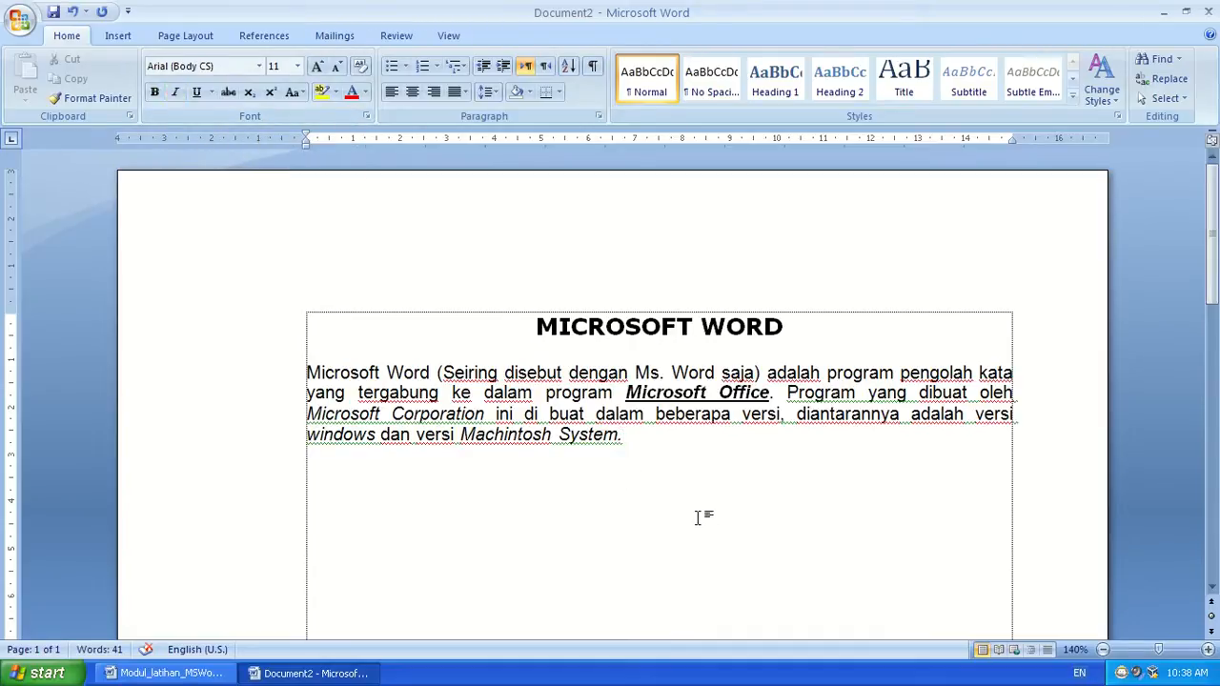
pyautogui.press('Return')
# Check the second exercise paragraph beside the Tahoma callout in Modul_latihan_MSWord_kelas_X and return to Document2.
pyautogui.click(164, 673)
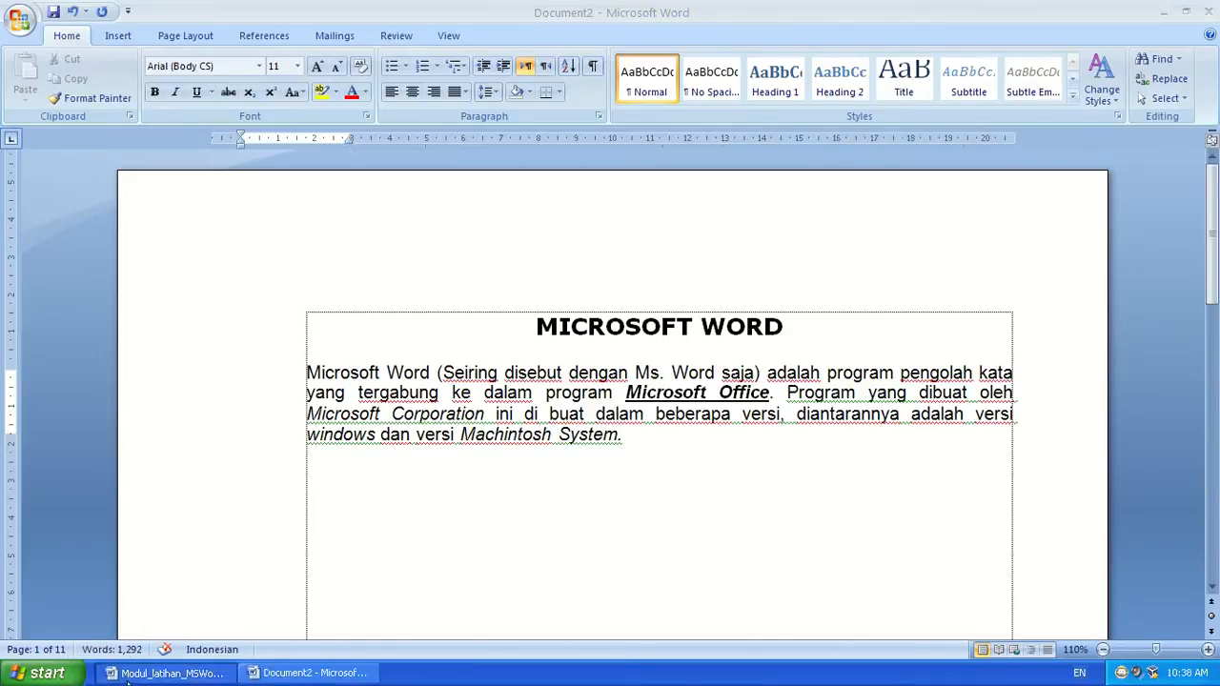
pyautogui.scroll(-1, 410, 479)
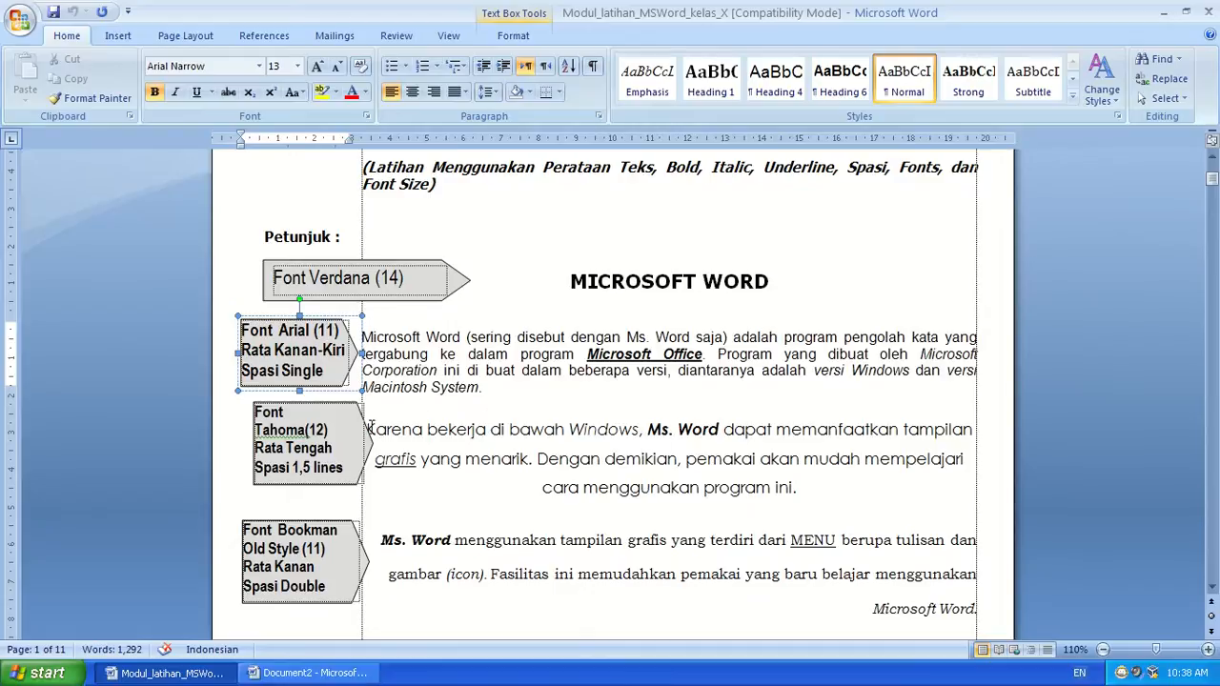
pyautogui.moveTo(372, 428); pyautogui.dragTo(449, 431)
pyautogui.click(793, 501)
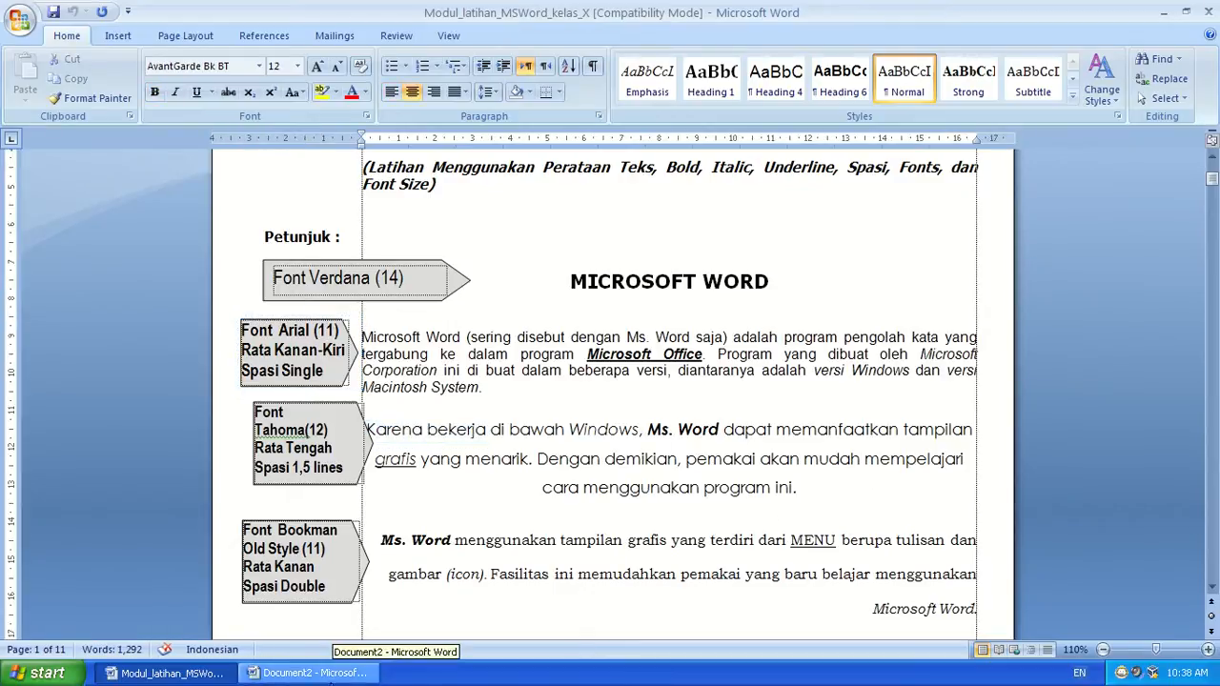
pyautogui.click(330, 675)
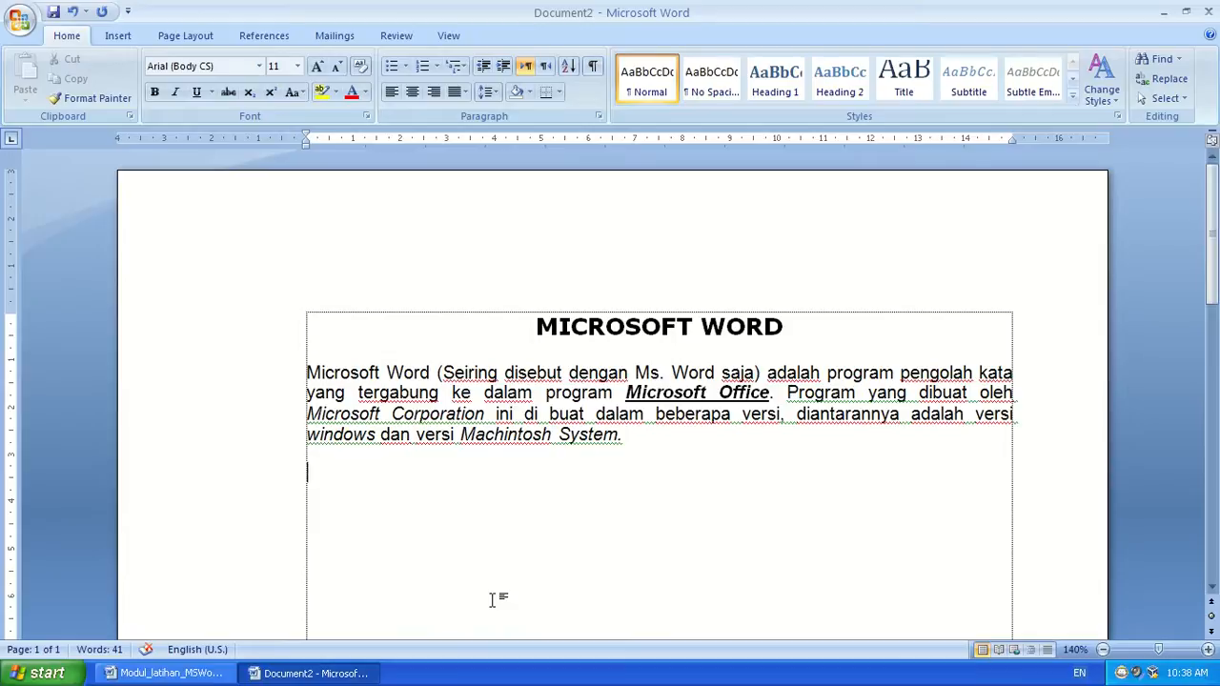
# Begin the second paragraph with "Karena bekerja di bawah windows, Ms. Word dapat memanfaatkan tampilan grafis".
pyautogui.write('kar')
pyautogui.write('ena bekerj')
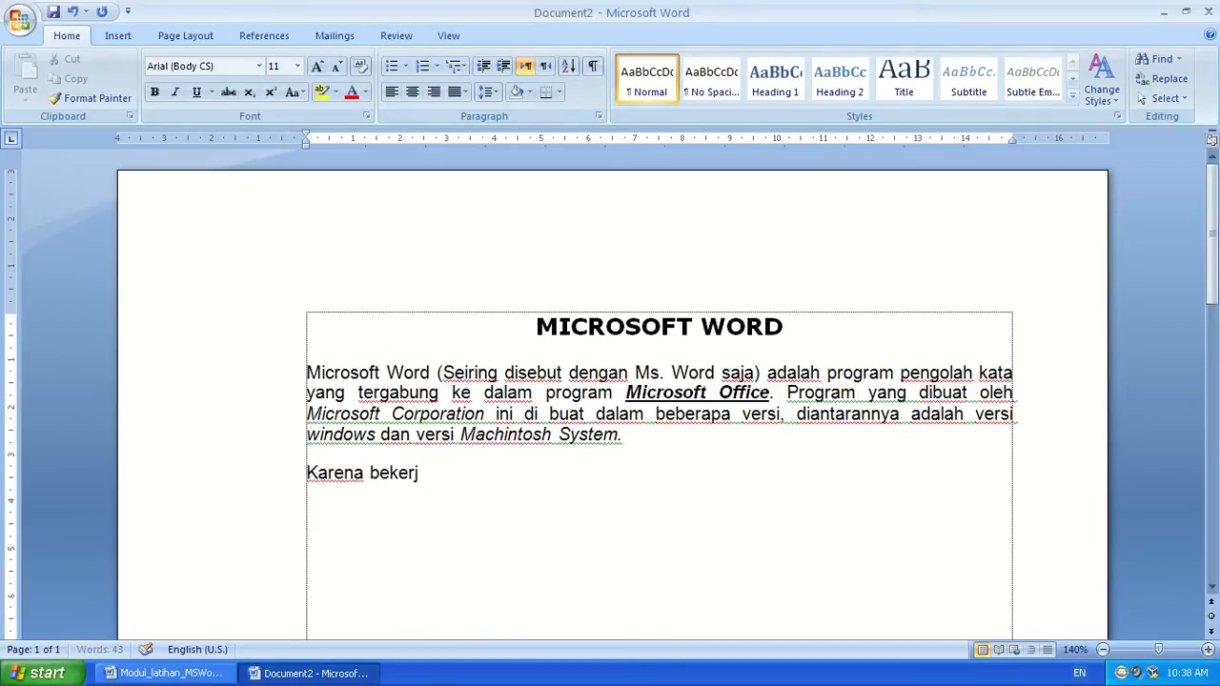
pyautogui.write('a di bawah d')
pyautogui.press('BackSpace')
pyautogui.press('BackSpace')
pyautogui.write('windows, Ms. Word dapat ')
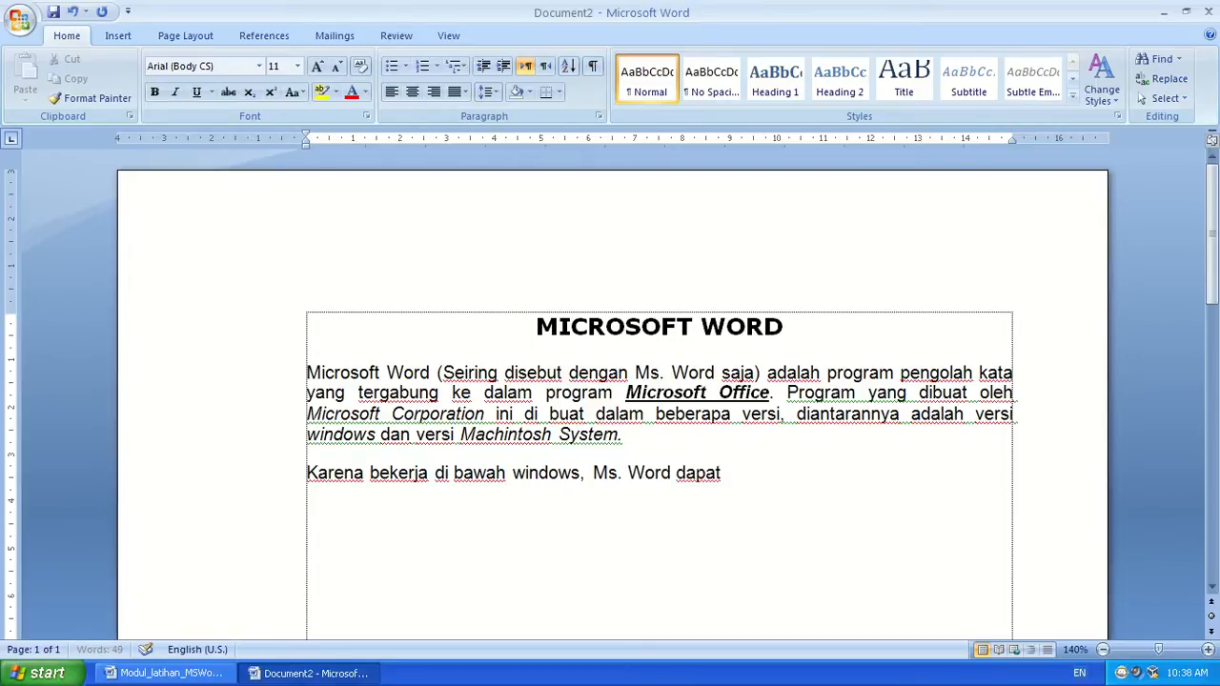
pyautogui.write('memanfaa')
pyautogui.write('tkan tamp')
pyautogui.write('ilan ga')
pyautogui.press('BackSpace')
pyautogui.press('BackSpace')
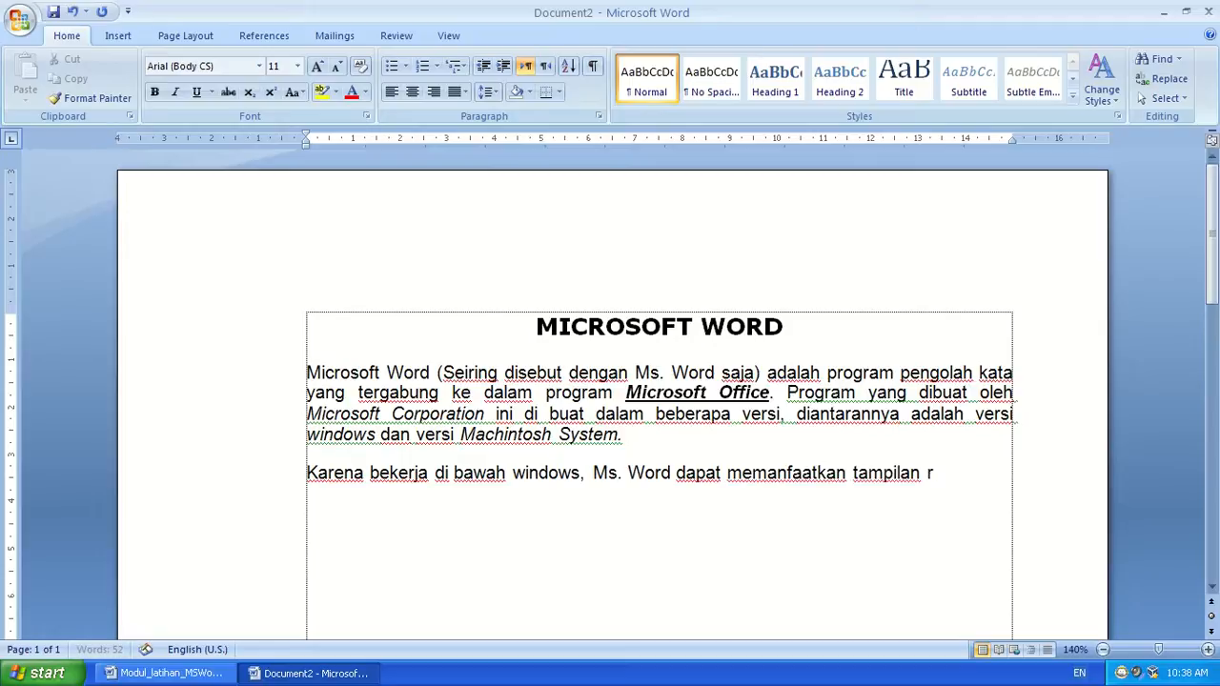
pyautogui.write('grafis')
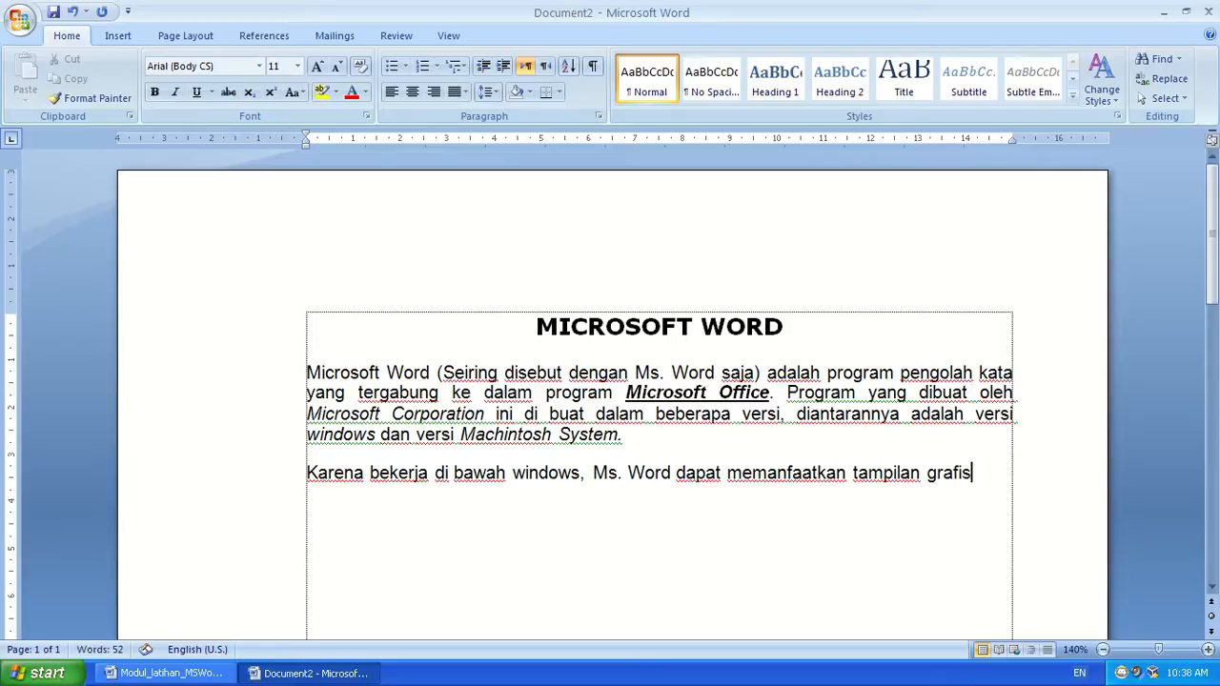
# Complete the second paragraph with "yang menarik. Dengan demikian, pemakai akan mudah mempelajari cara menggunakan program ini.".
pyautogui.write(' yang menarik. dengan de')
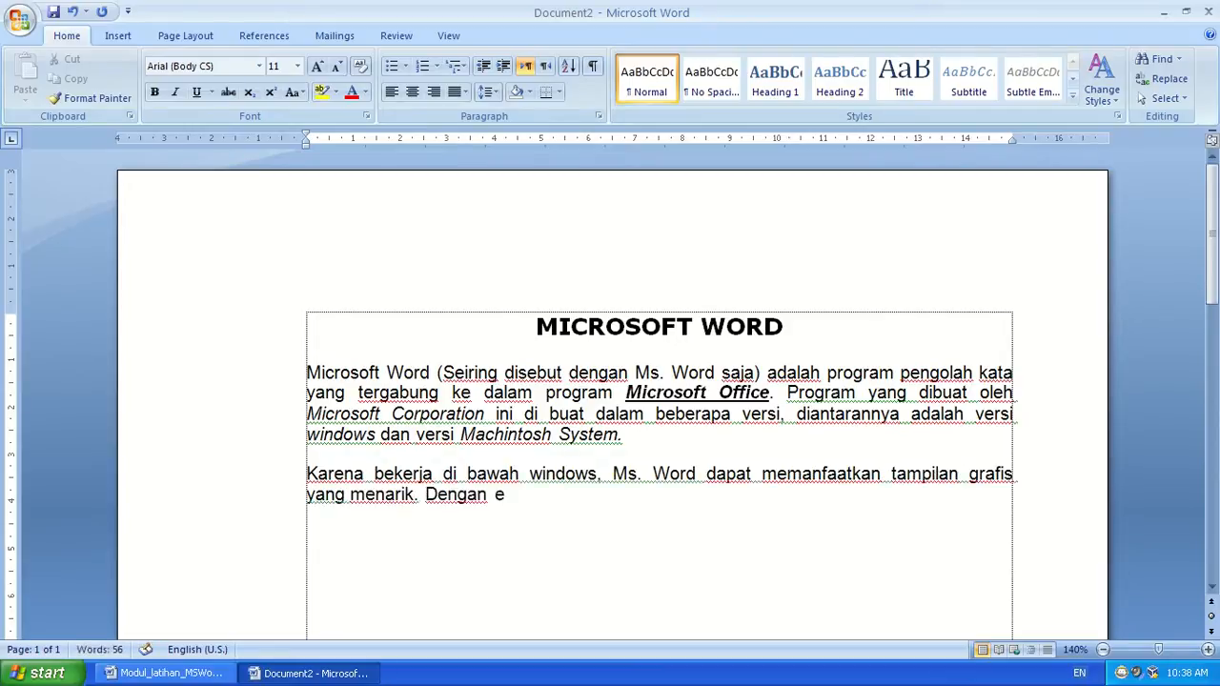
pyautogui.write('mikian, pemakai akan mu')
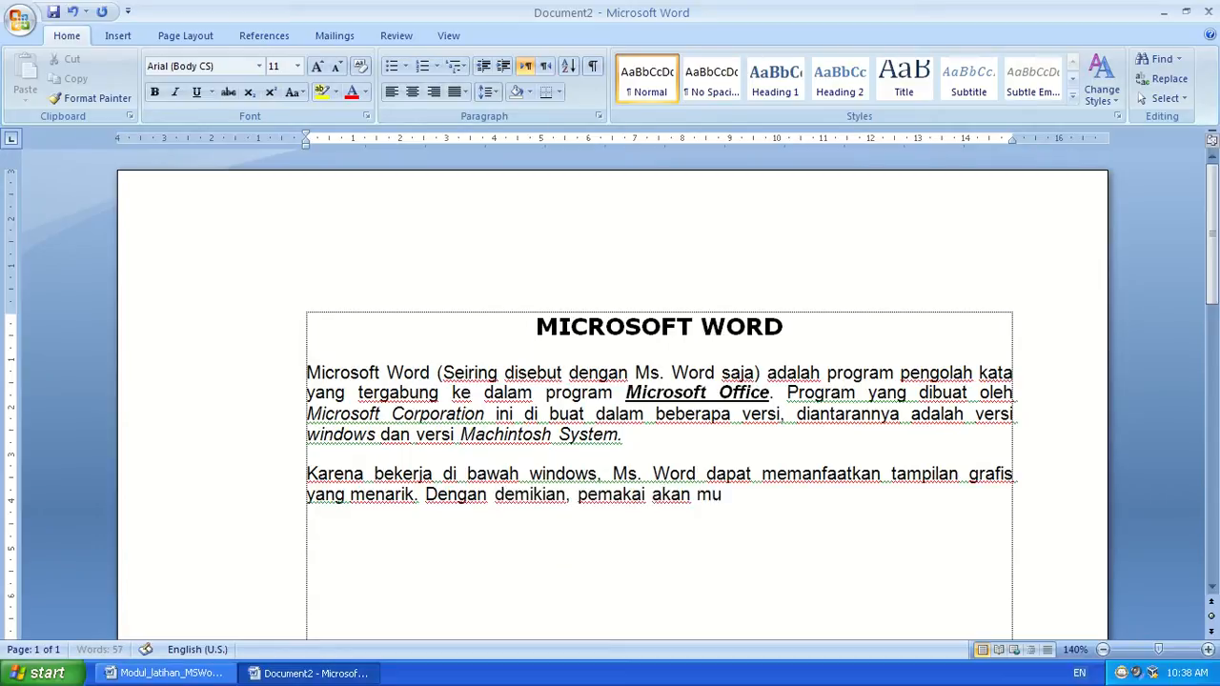
pyautogui.write('dah mempelajar')
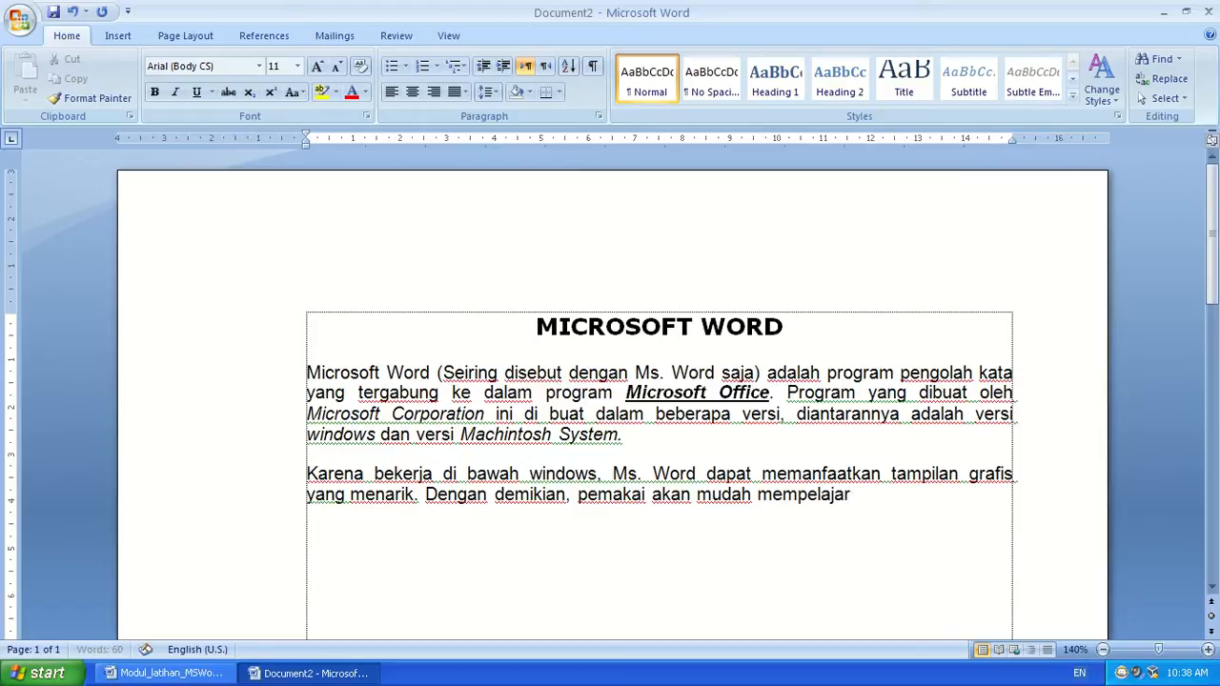
pyautogui.write('i cara menggunakan program ini.')
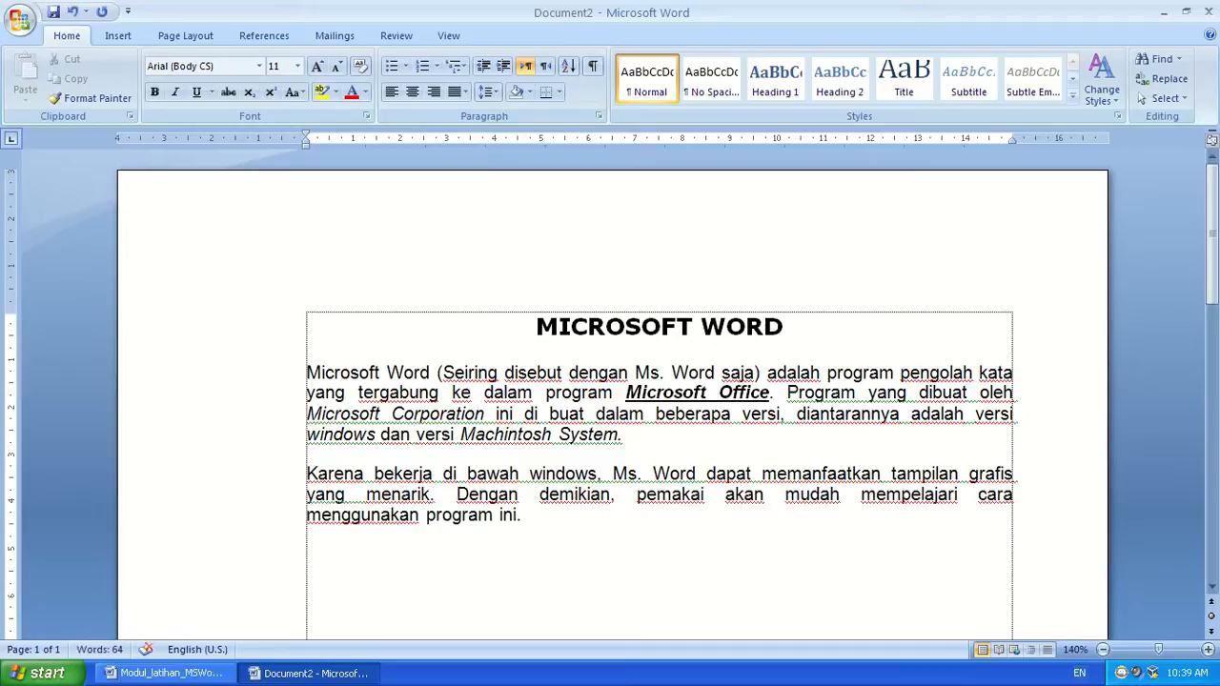
# Check the Petunjuk formatting callout for the second paragraph in the module document and return to Document2.
pyautogui.tripleClick(554, 528)
pyautogui.click(218, 675)
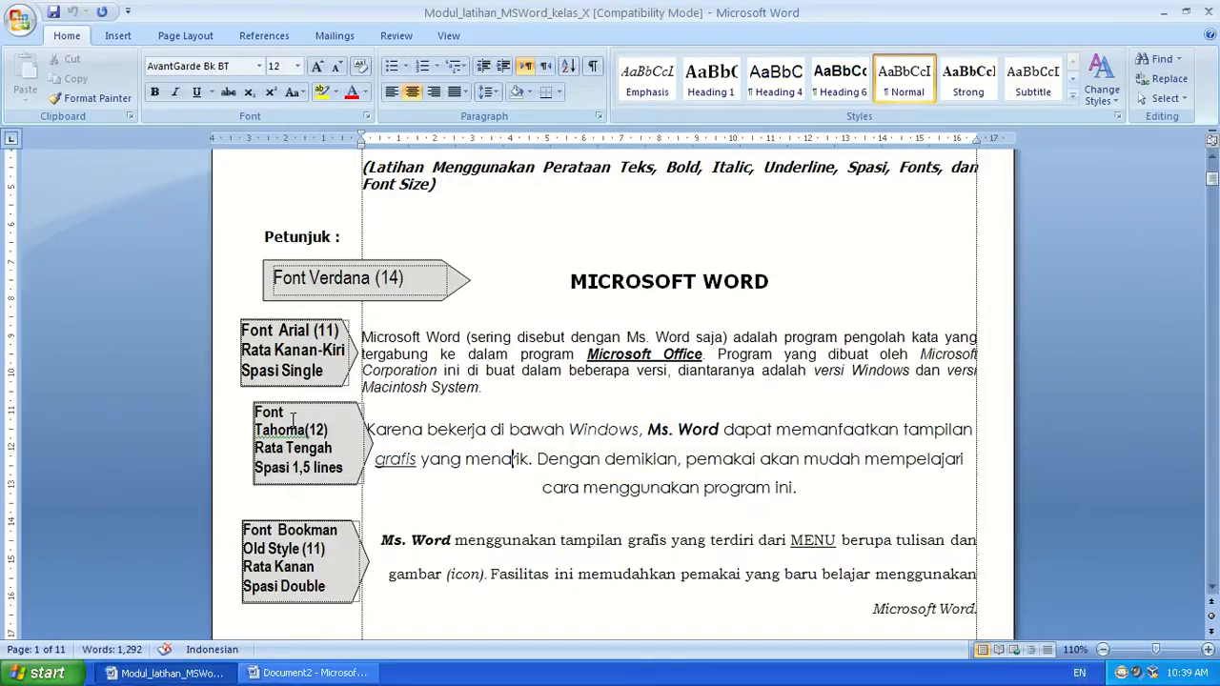
pyautogui.click(272, 413)
pyautogui.click(274, 430)
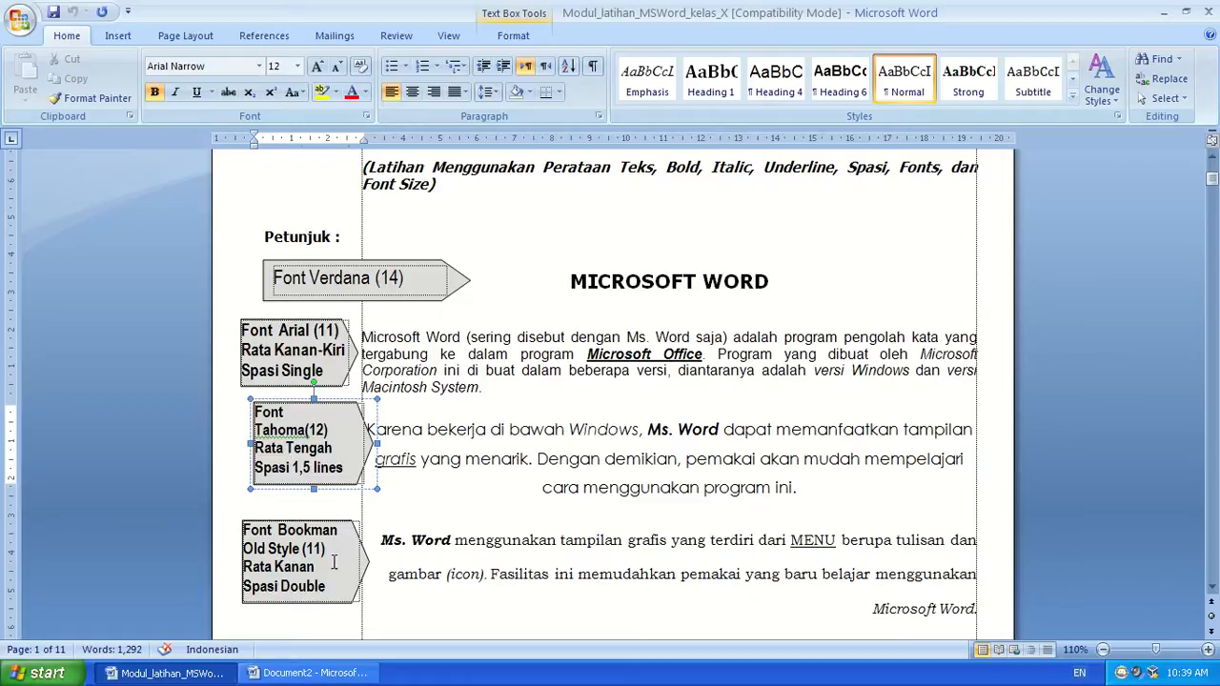
pyautogui.click(307, 673)
# Set the whole second paragraph, starting with "Karena bekerja", in Tahoma at size 12.
pyautogui.click(363, 515)
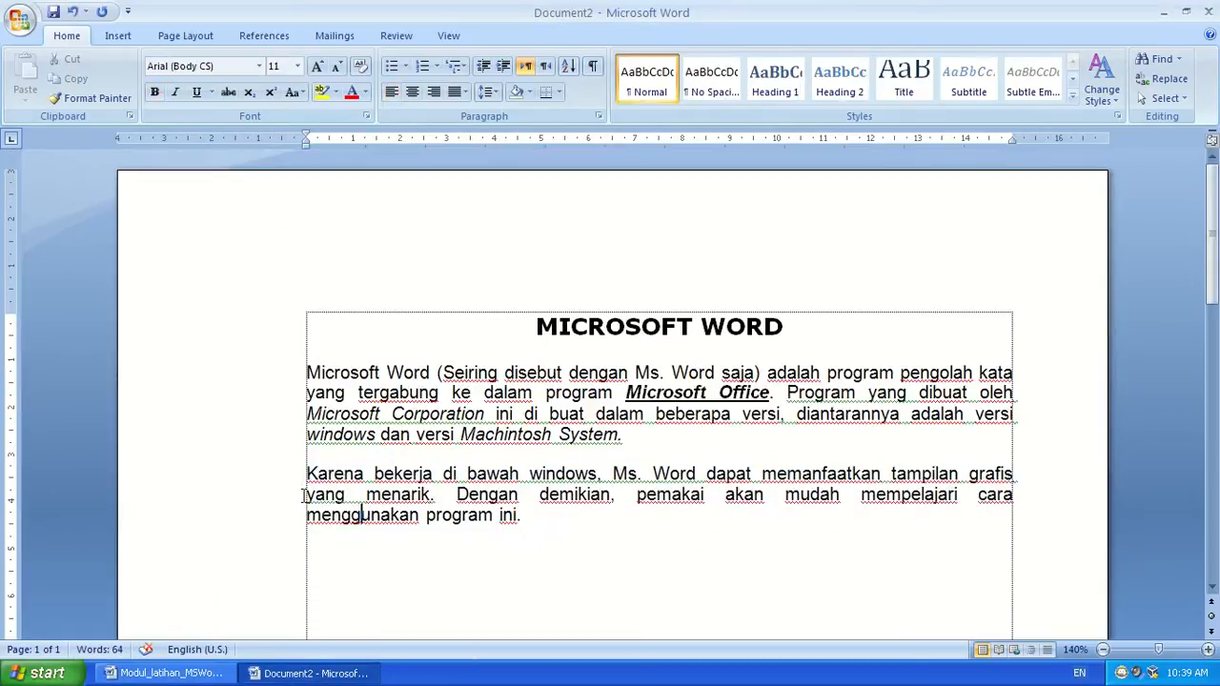
pyautogui.moveTo(305, 473); pyautogui.dragTo(527, 522)
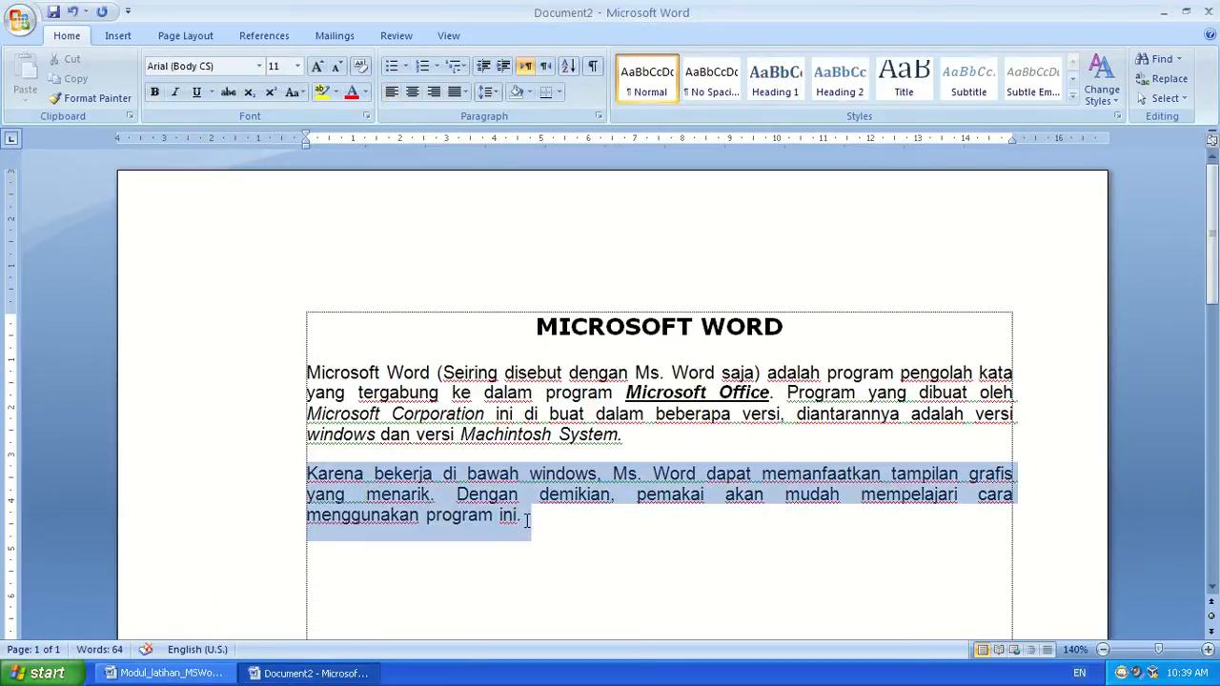
pyautogui.click(258, 66)
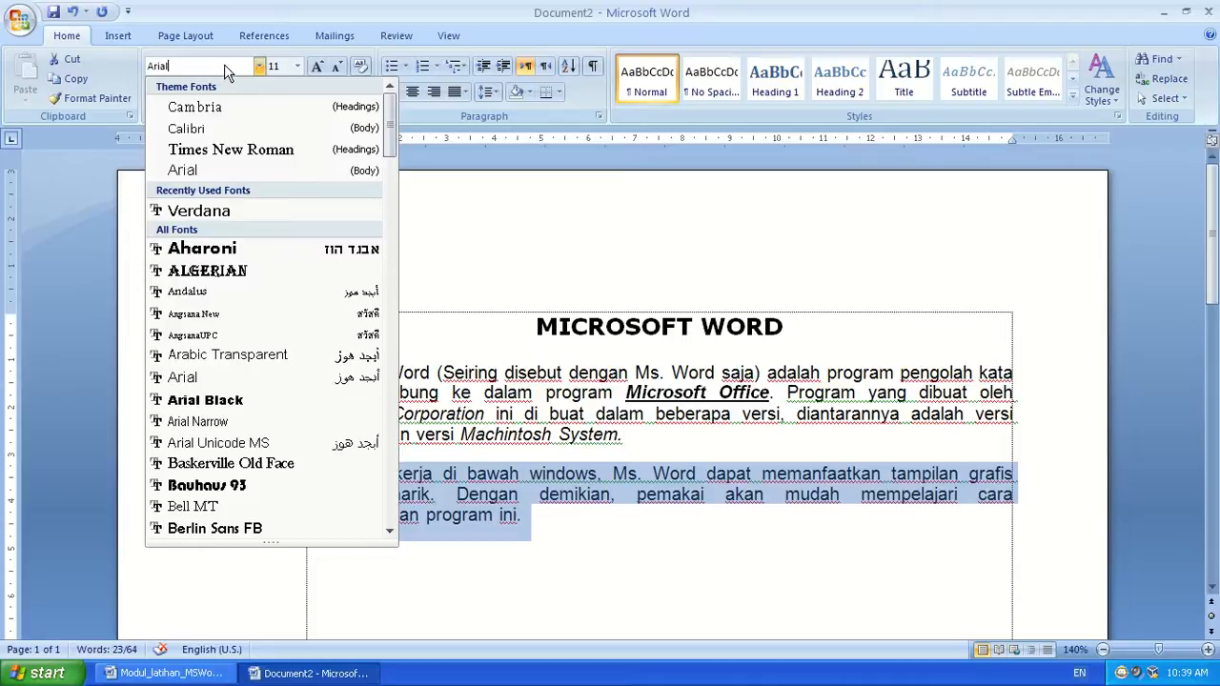
pyautogui.write('Tho')
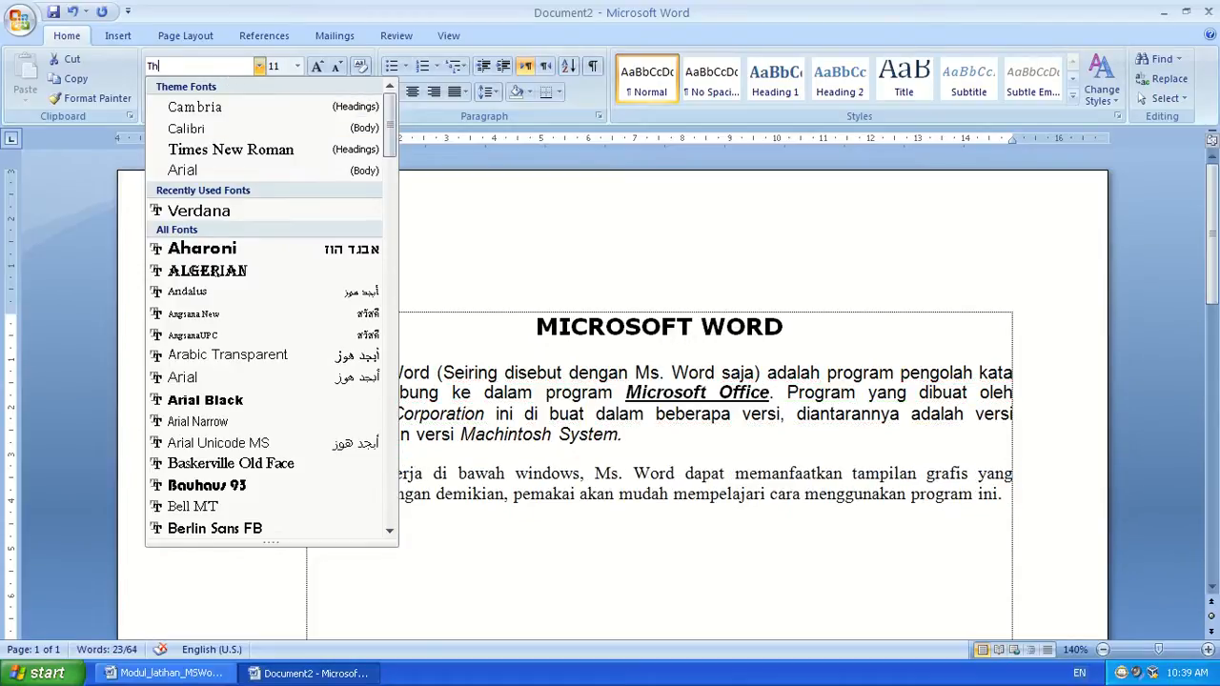
pyautogui.press('BackSpace')
pyautogui.write('ahoma')
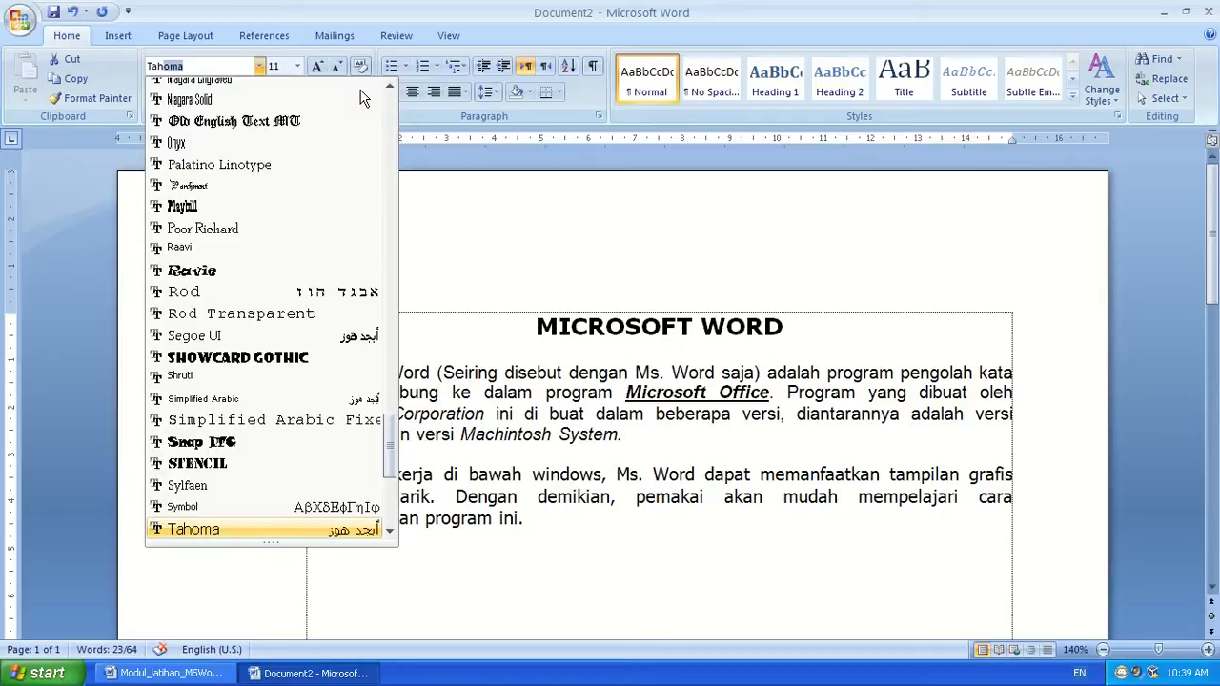
pyautogui.press('Return')
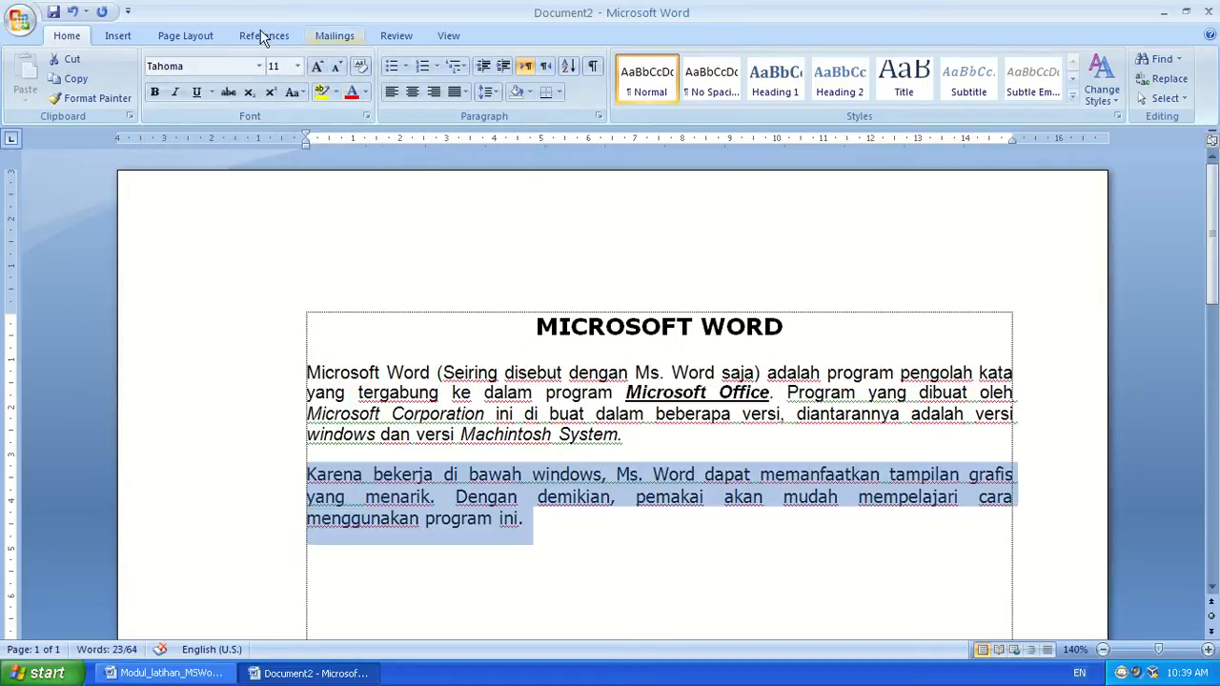
pyautogui.click(298, 66)
pyautogui.click(276, 148)
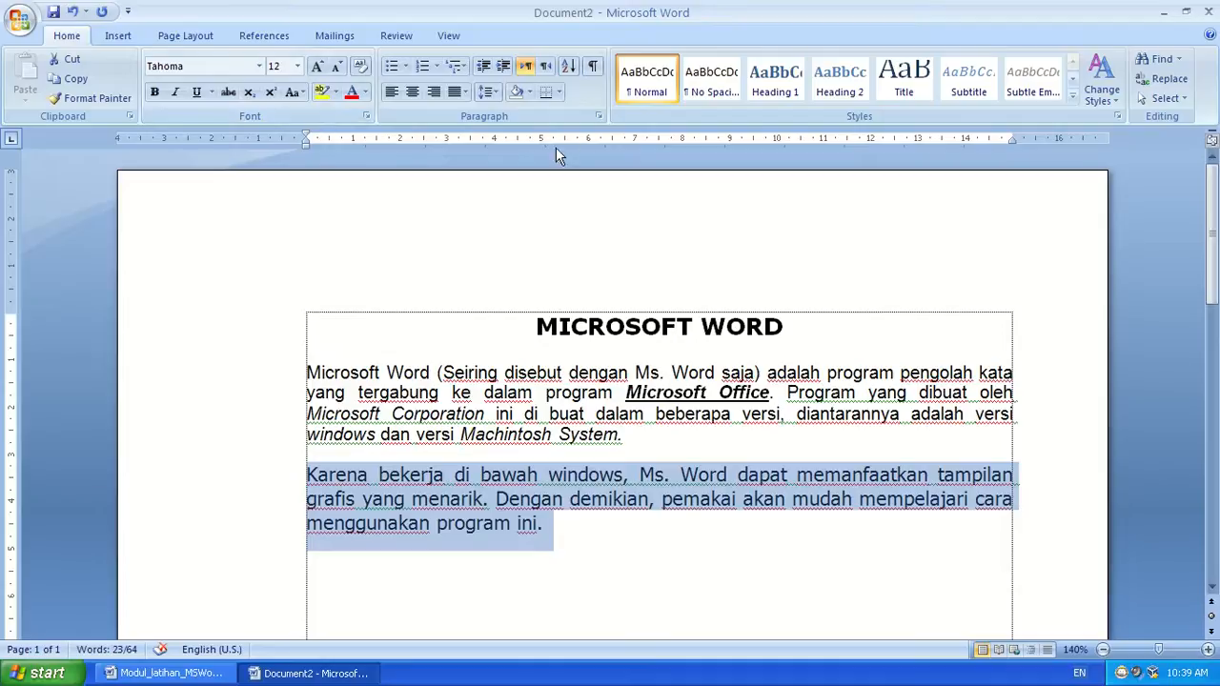
# Give the second paragraph 1.5 line spacing and center it.
pyautogui.click(486, 92)
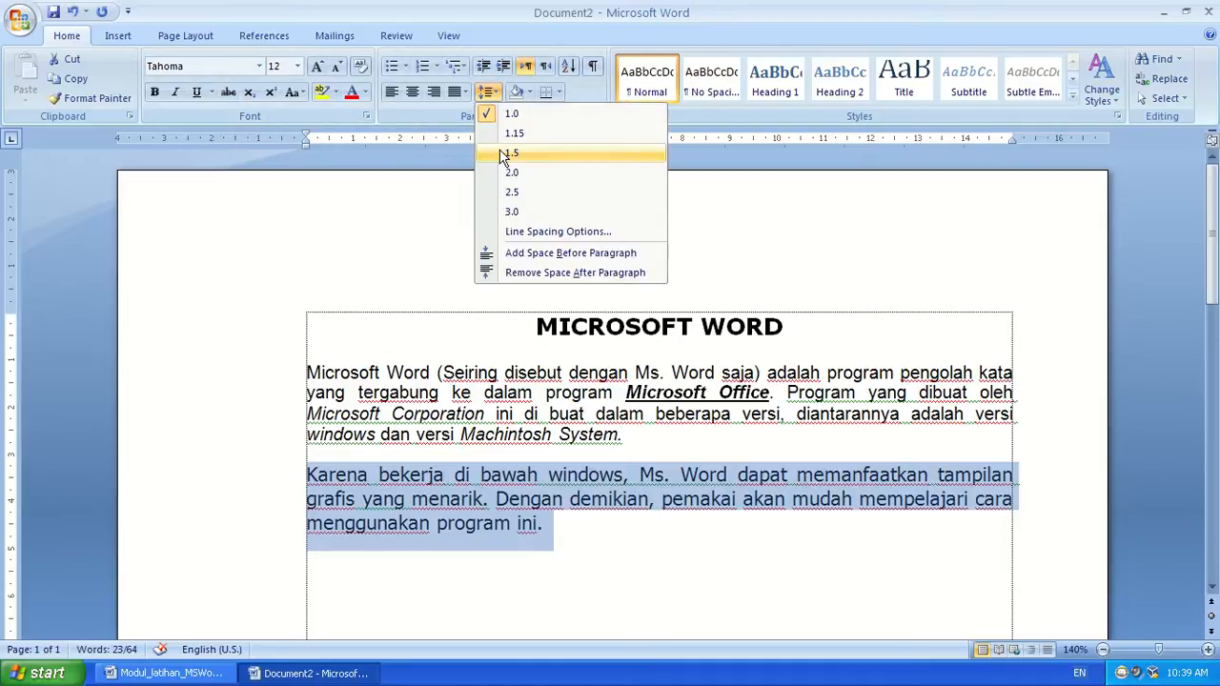
pyautogui.click(503, 154)
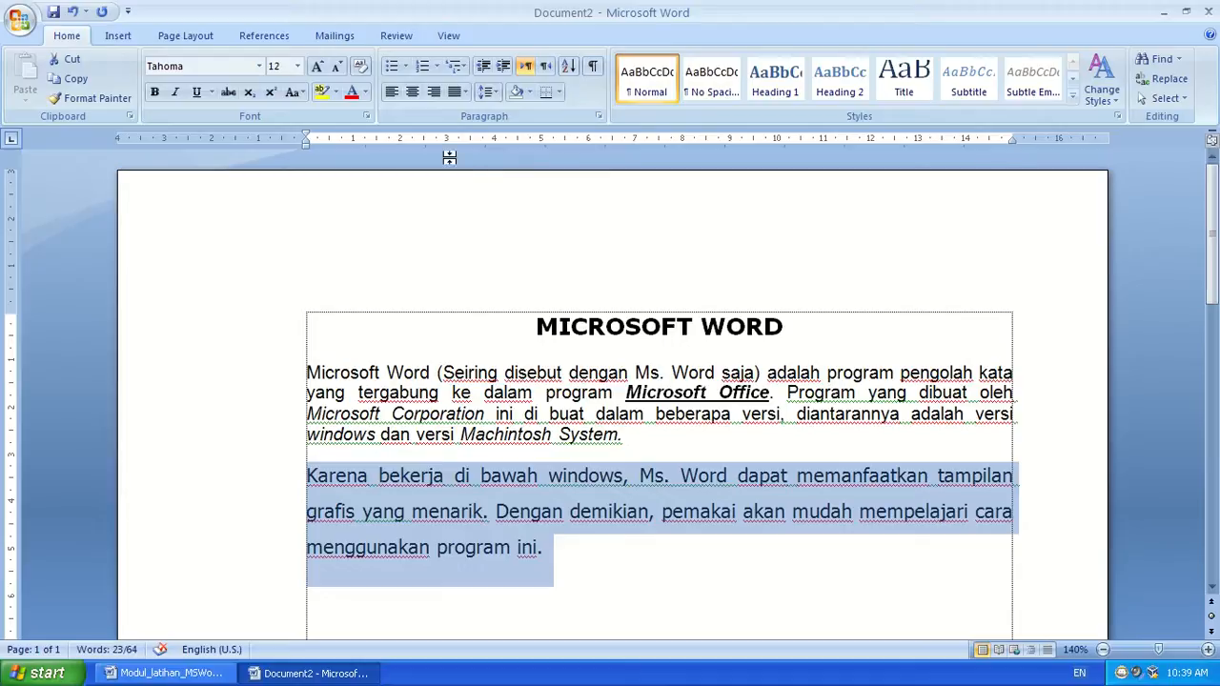
pyautogui.click(413, 93)
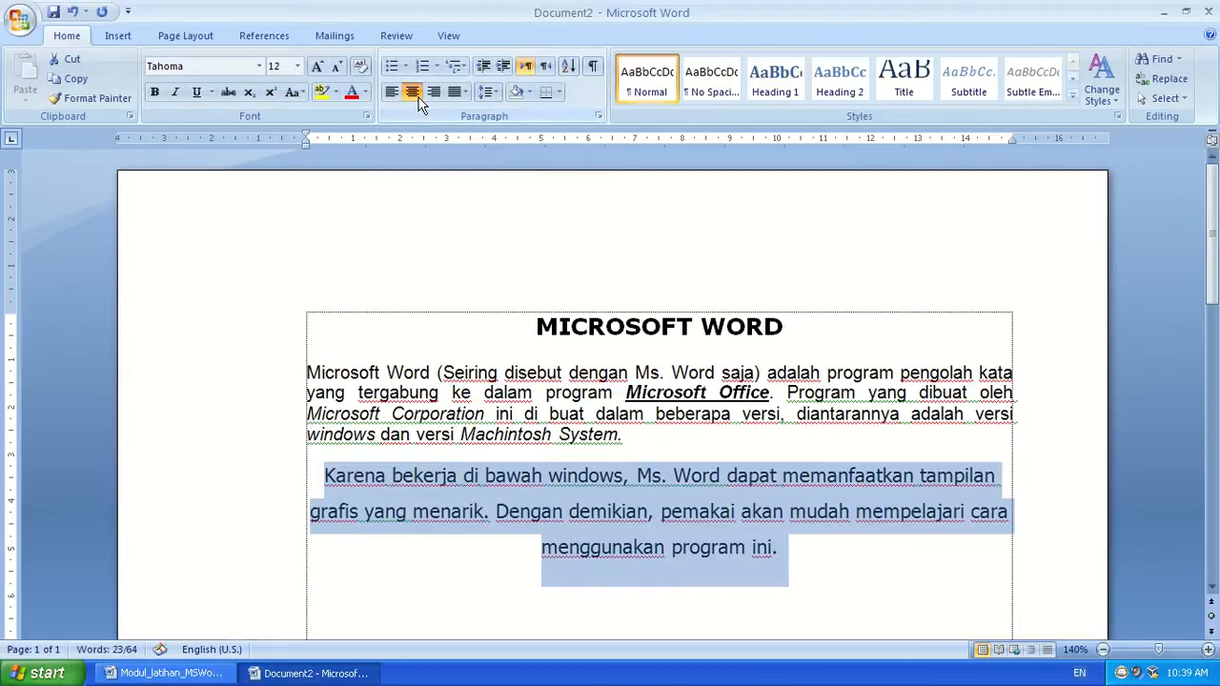
pyautogui.scroll(-3, 925, 424)
pyautogui.click(898, 418)
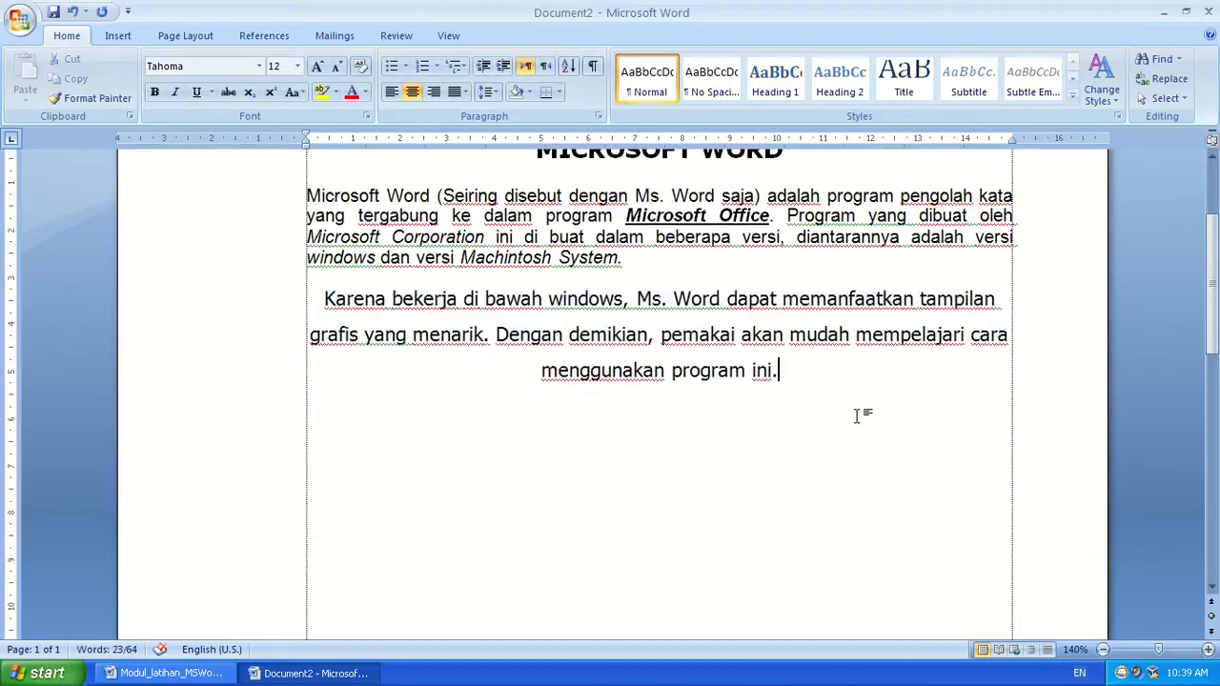
# Start a new paragraph below, and check the third exercise paragraph in the module document before returning to Document2.
pyautogui.press('Return')
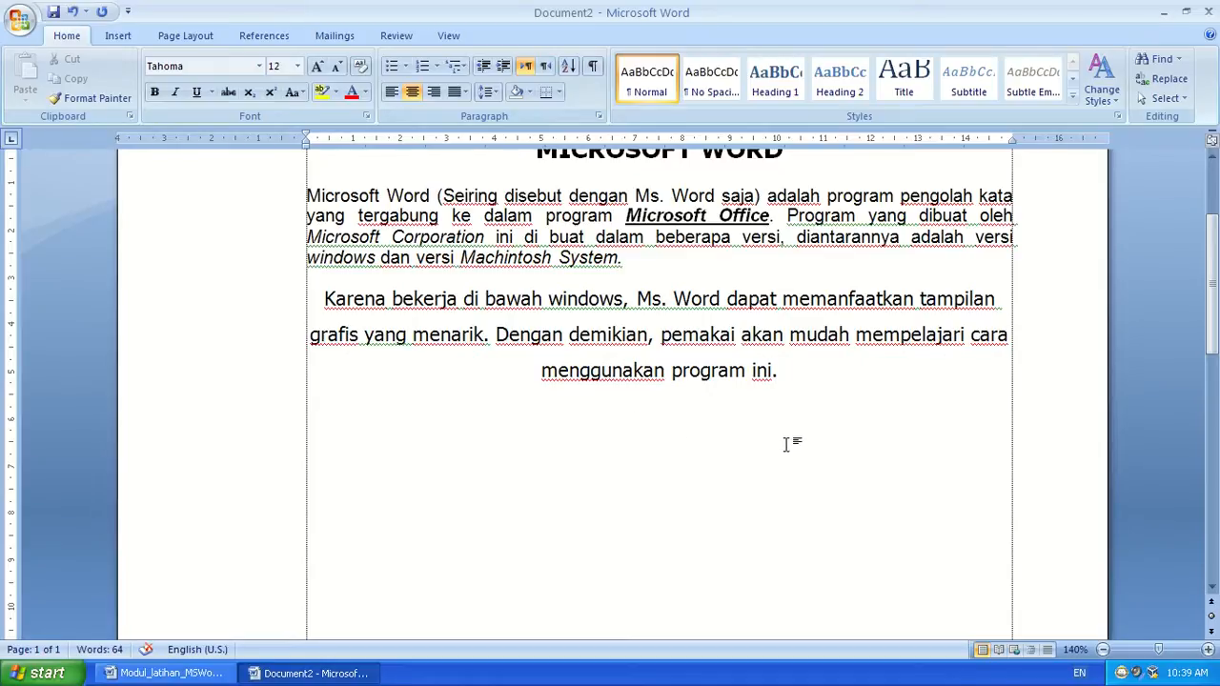
pyautogui.click(164, 673)
pyautogui.scroll(-3, 334, 522)
pyautogui.scroll(-2, 368, 429)
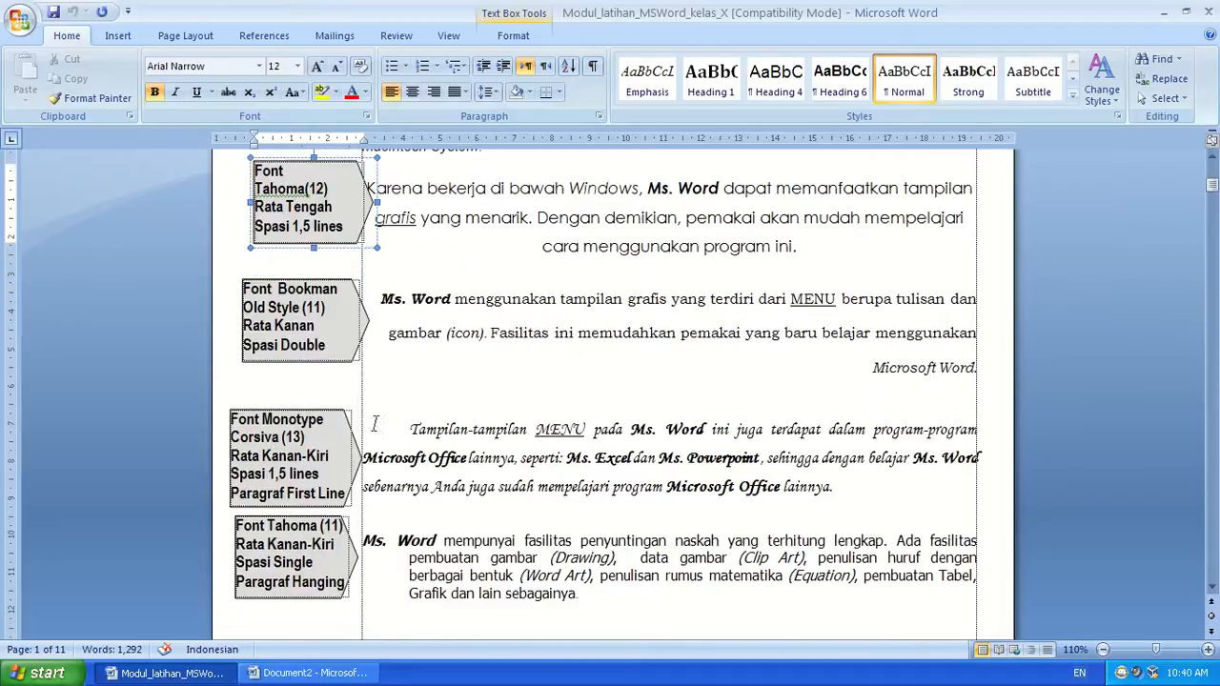
pyautogui.click(379, 299)
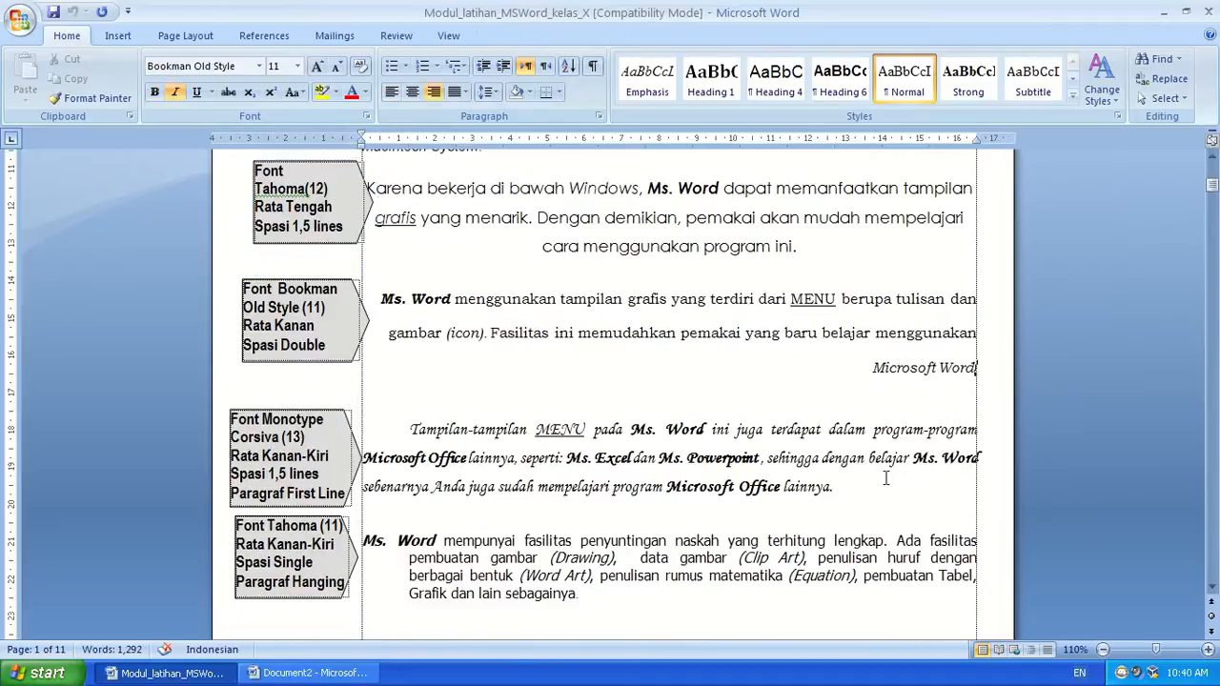
pyautogui.click(314, 673)
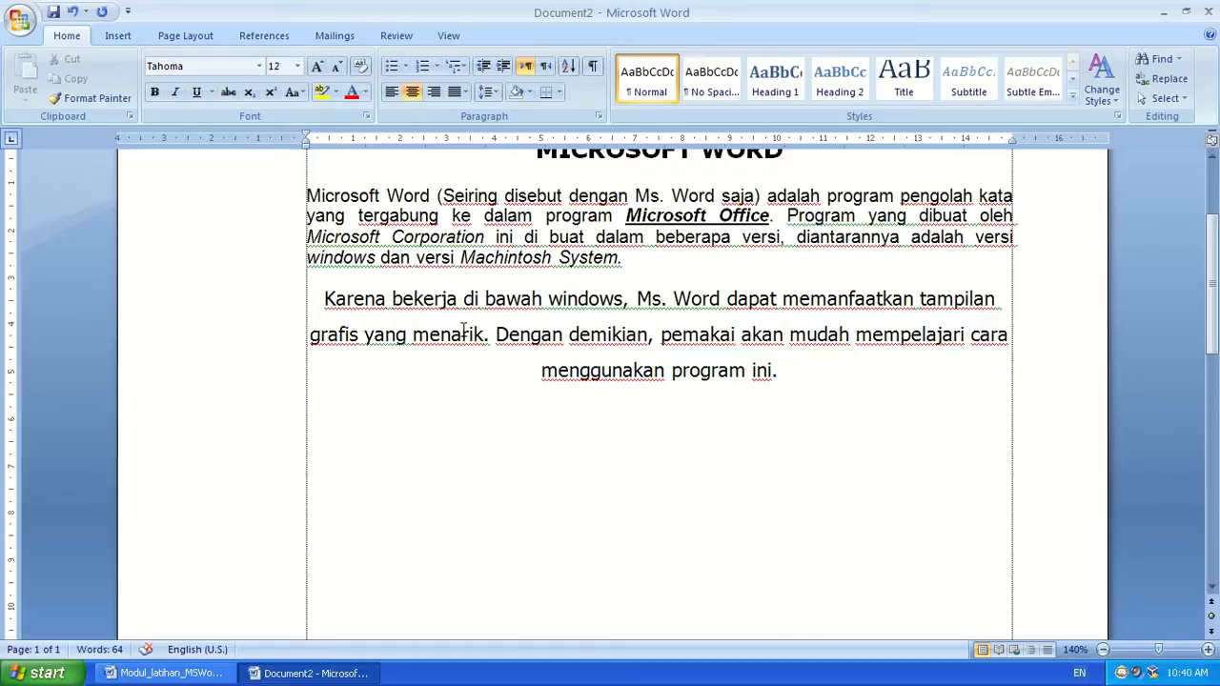
# Write the third paragraph's first sentence: "Ms. Word menggunakan tampilan grafis yang terdiri dari MENU berupa tulisan gambar (icon).".
pyautogui.write('Ms. wo')
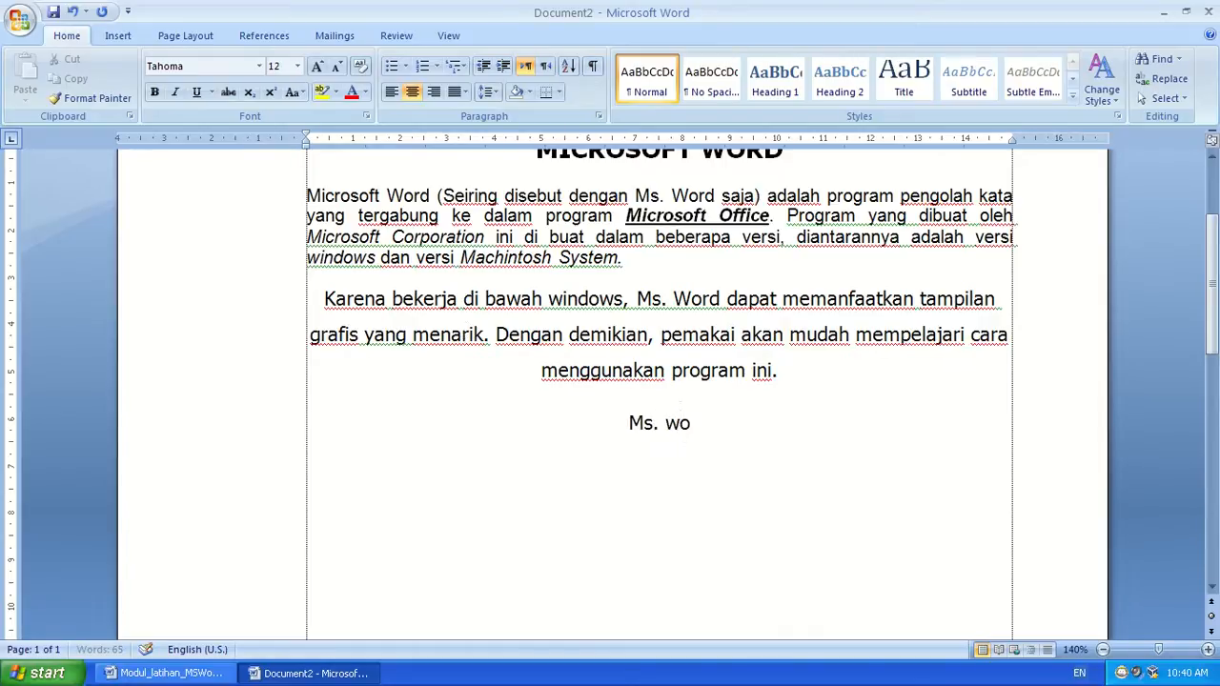
pyautogui.write('rd me')
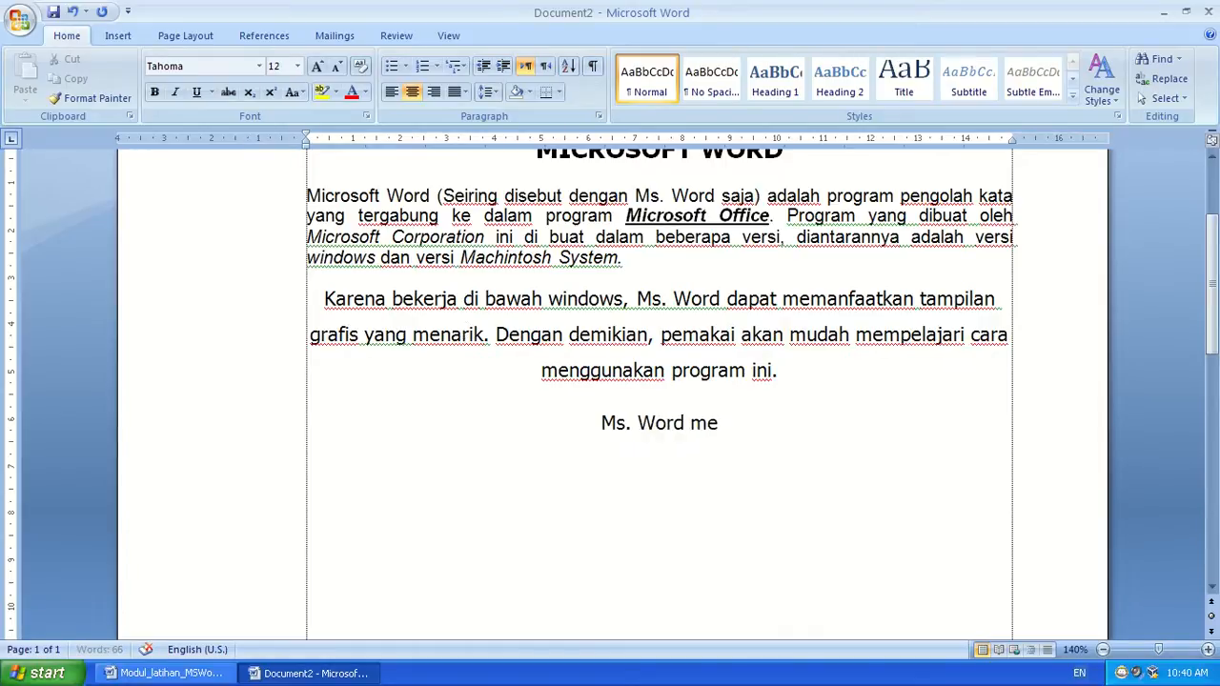
pyautogui.write('nggunakan ta')
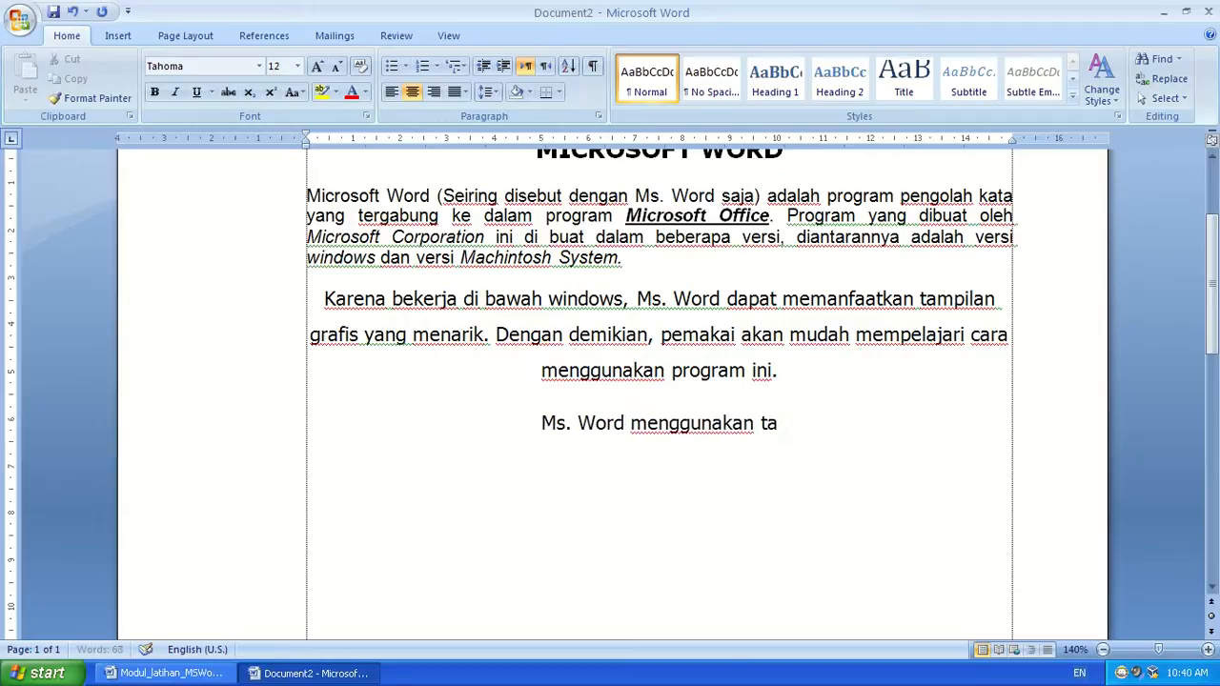
pyautogui.write('mpilan ')
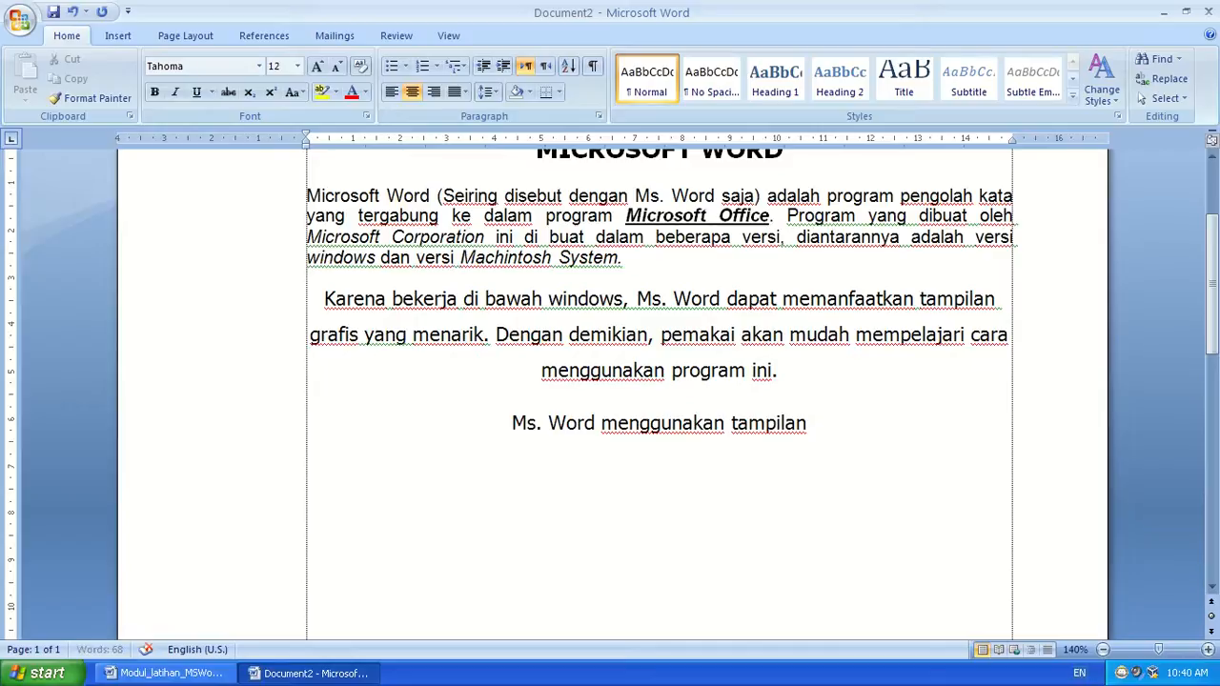
pyautogui.write('gra')
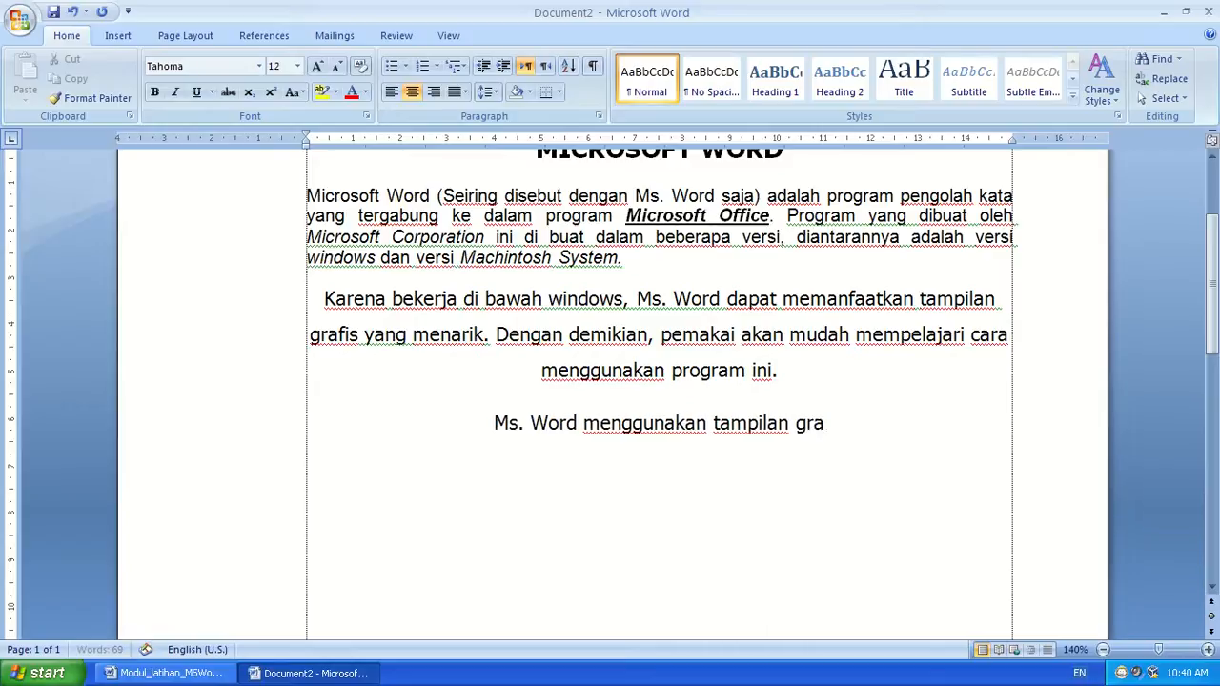
pyautogui.write('fis yang terdiri ')
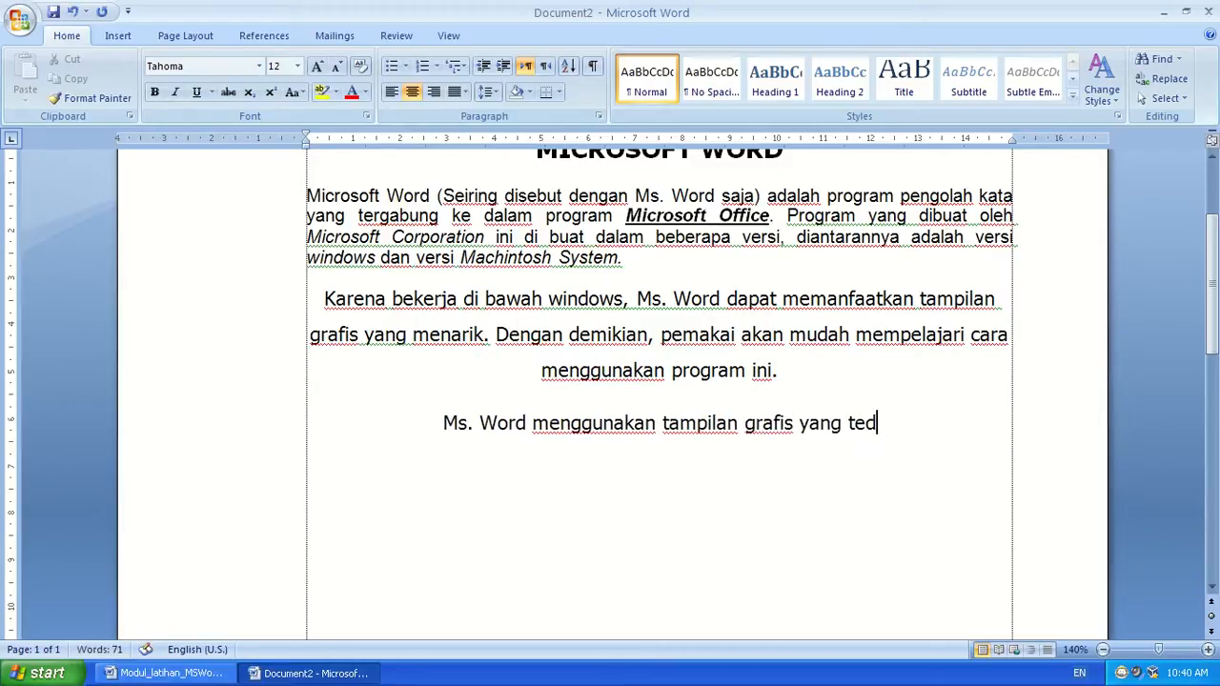
pyautogui.write('da')
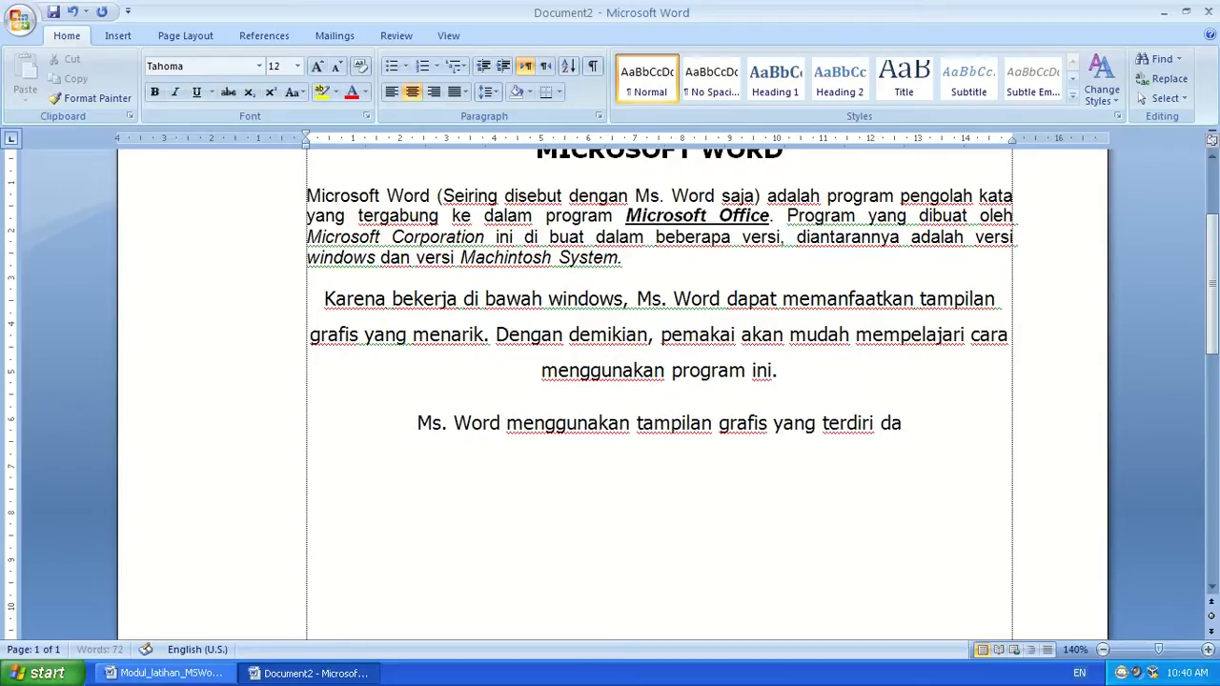
pyautogui.write('ri MENU')
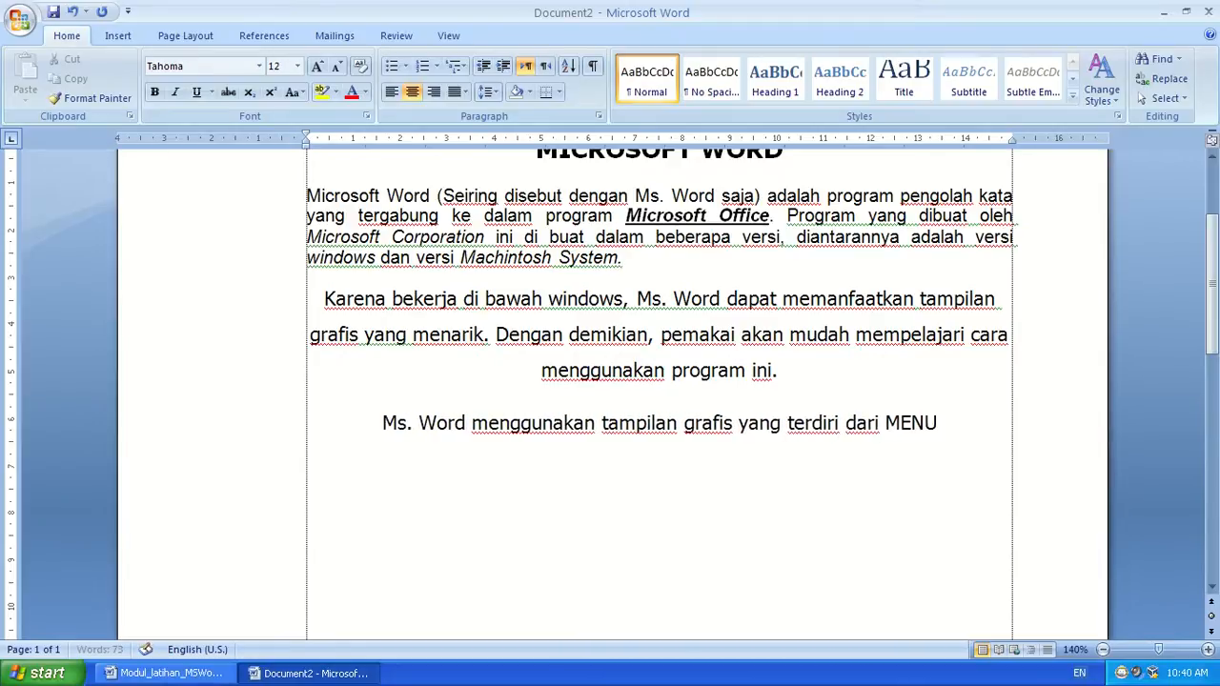
pyautogui.write(' be')
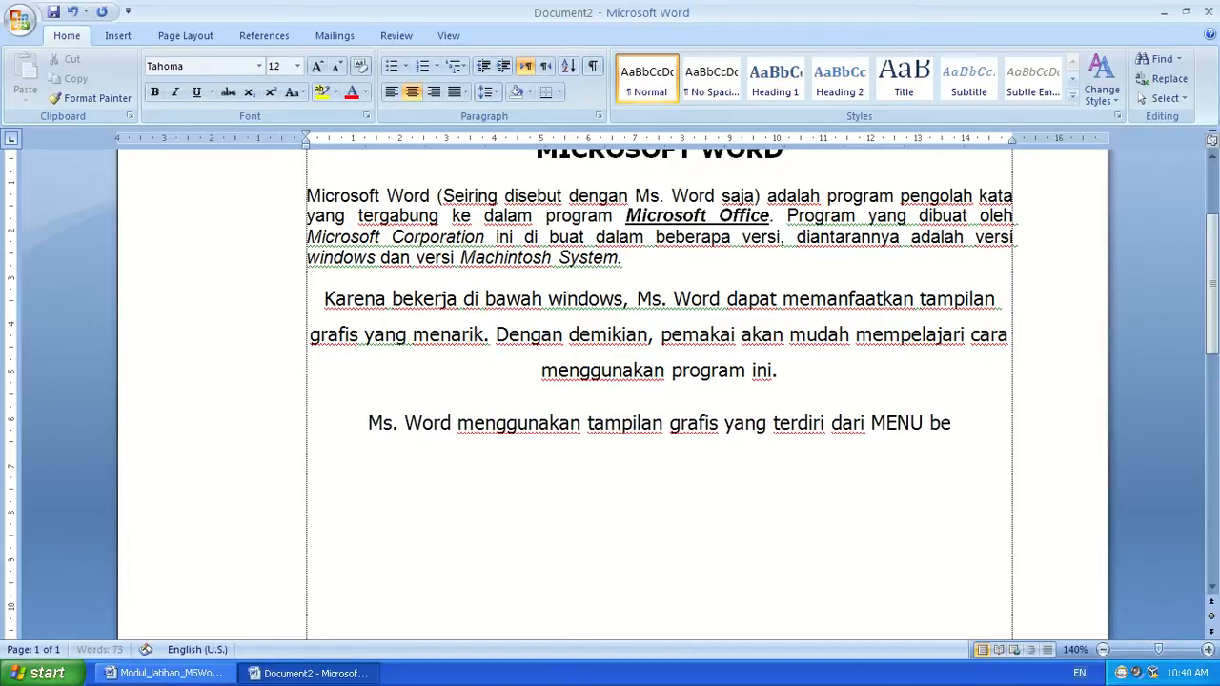
pyautogui.write('rupa tulisan gamba')
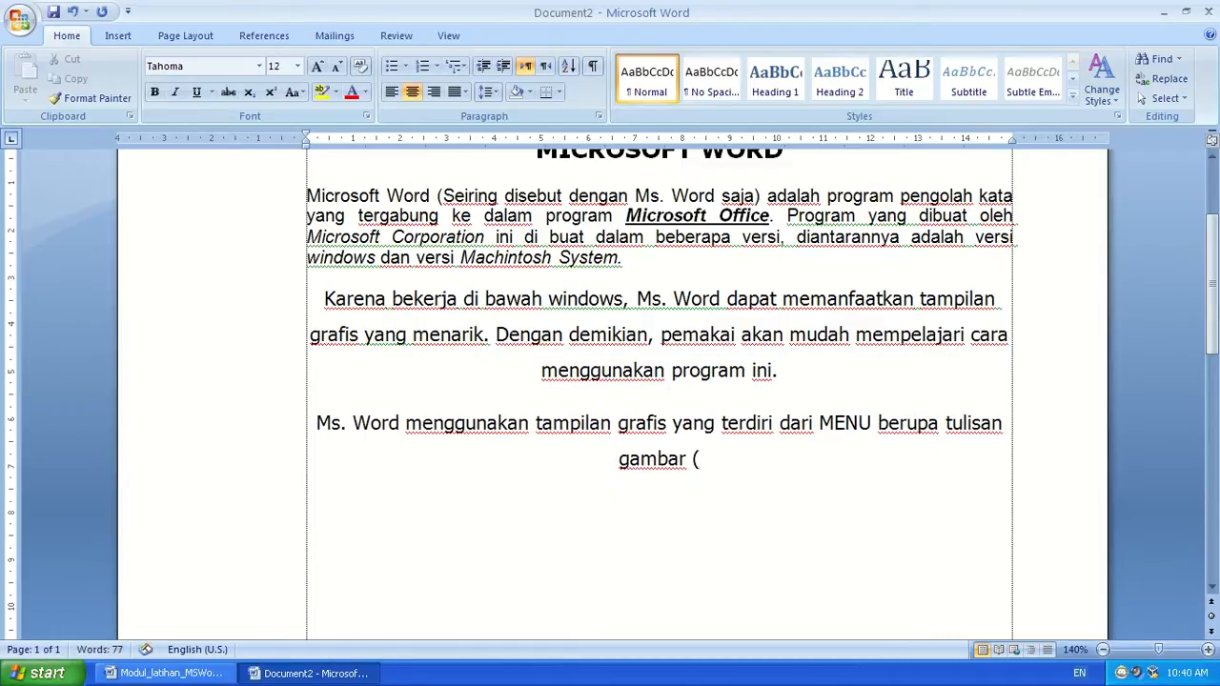
pyautogui.write('r (icon).')
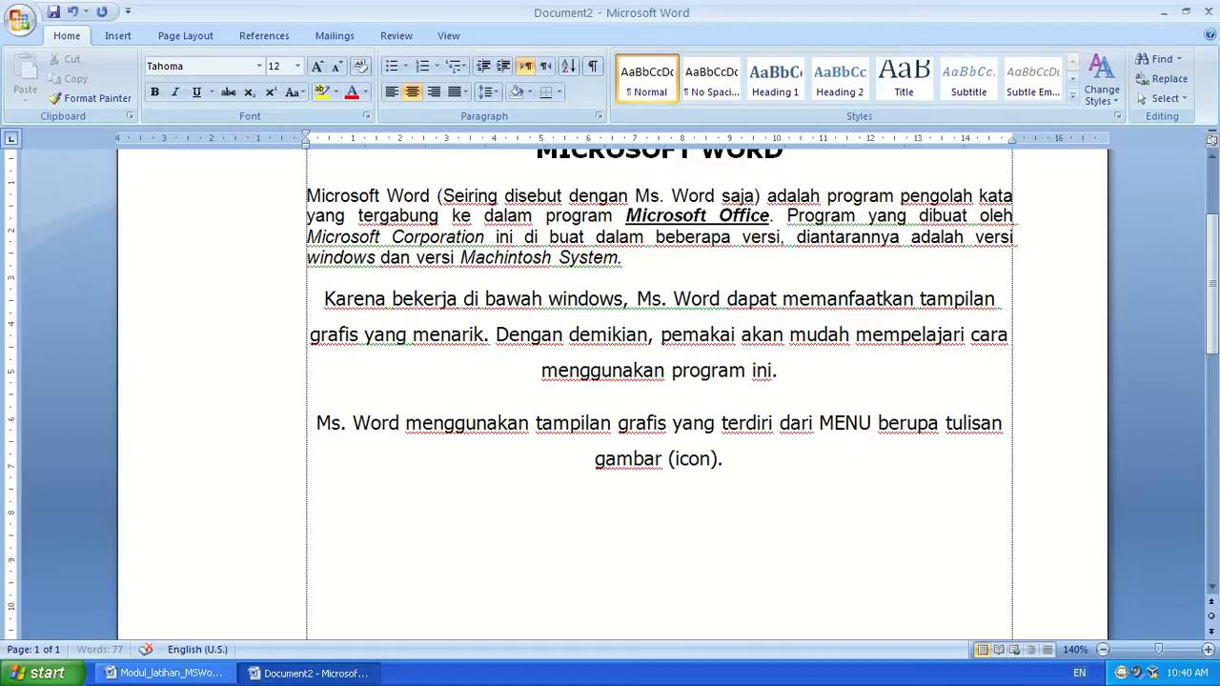
# Continue the third paragraph with "Fasilitas ini memudahkan pemakai yang terbaru belajar menggunakan Microsoft Word".
pyautogui.write(' fasilitas ')
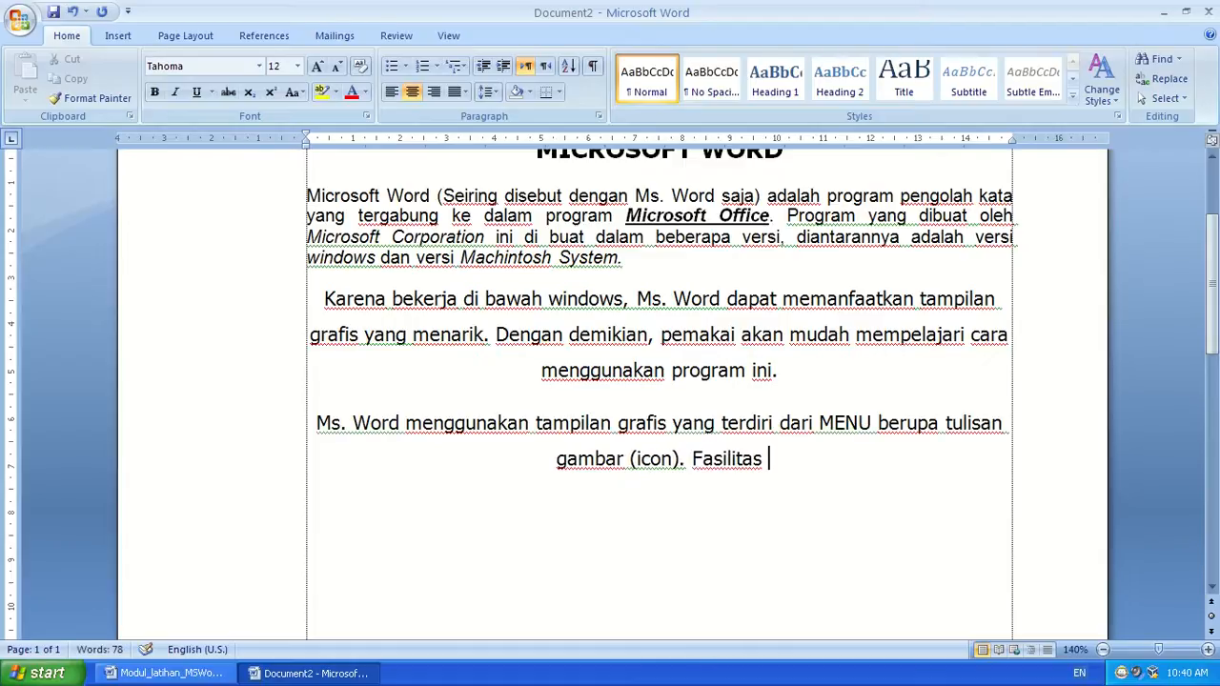
pyautogui.write('ini memuda')
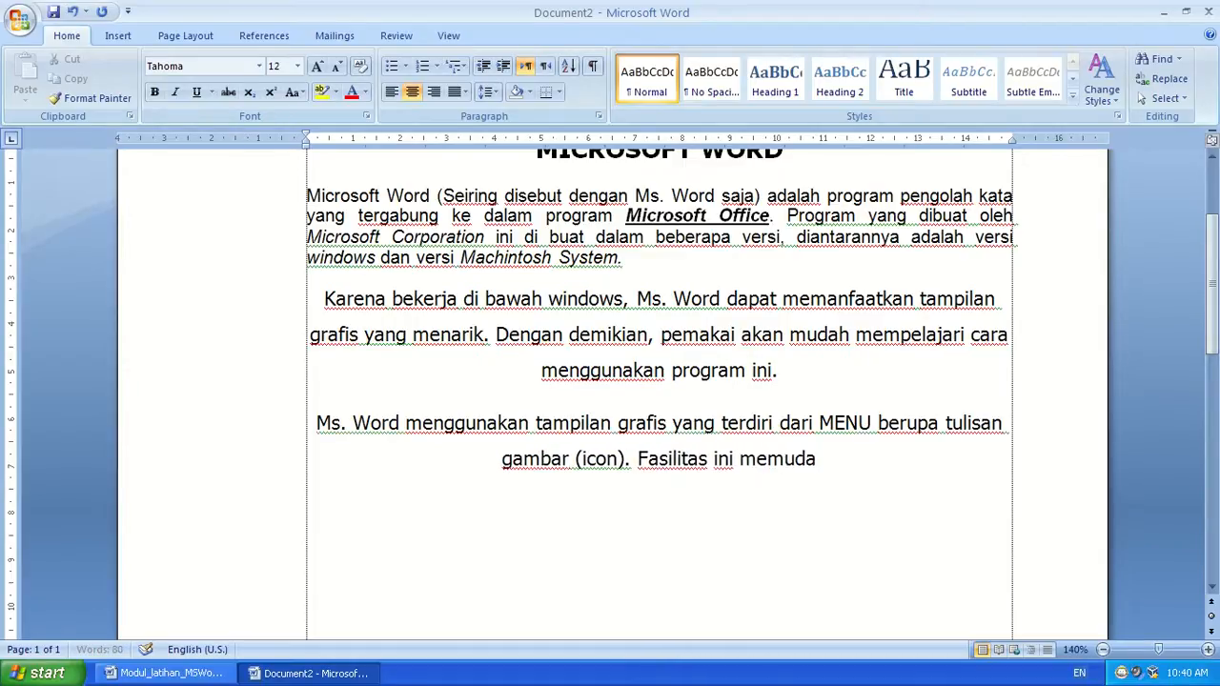
pyautogui.write('hkan pemakai ')
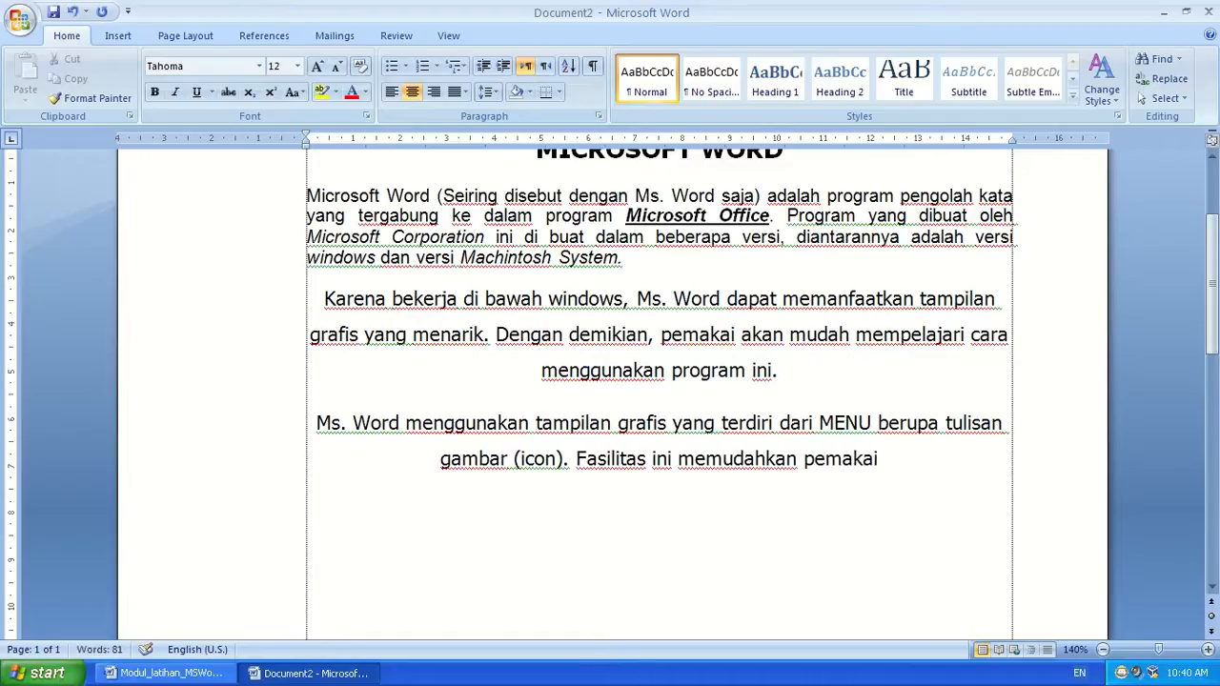
pyautogui.write('yang terbaru ')
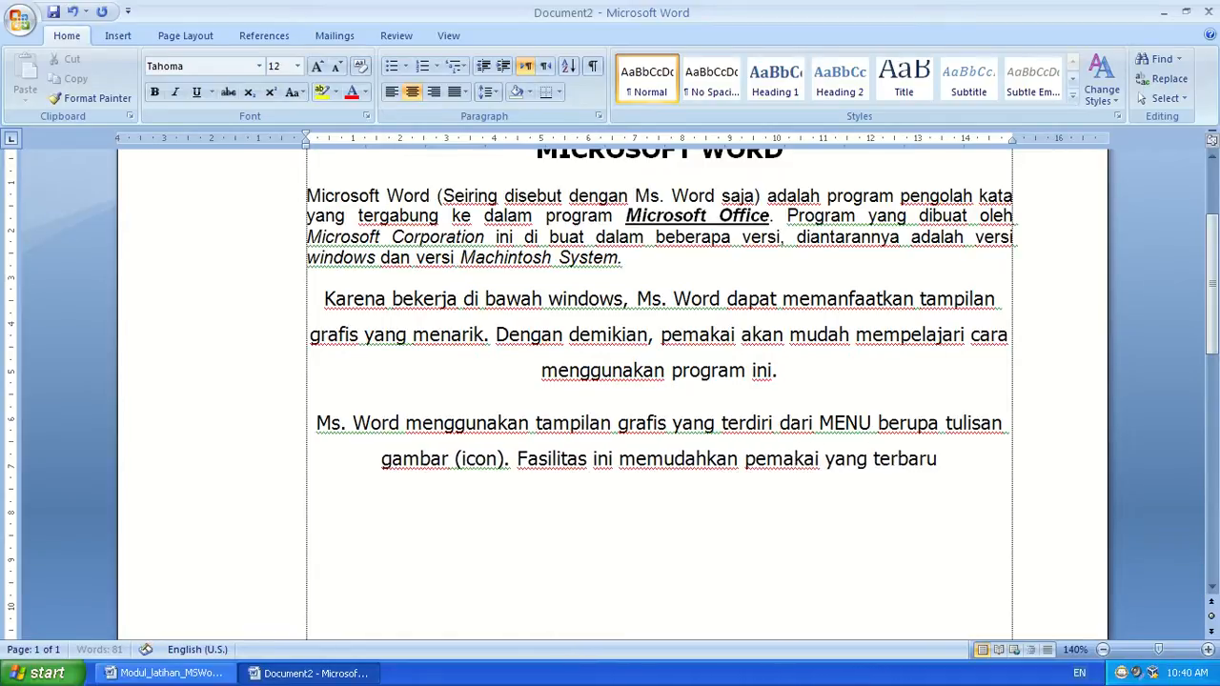
pyautogui.write('belajar')
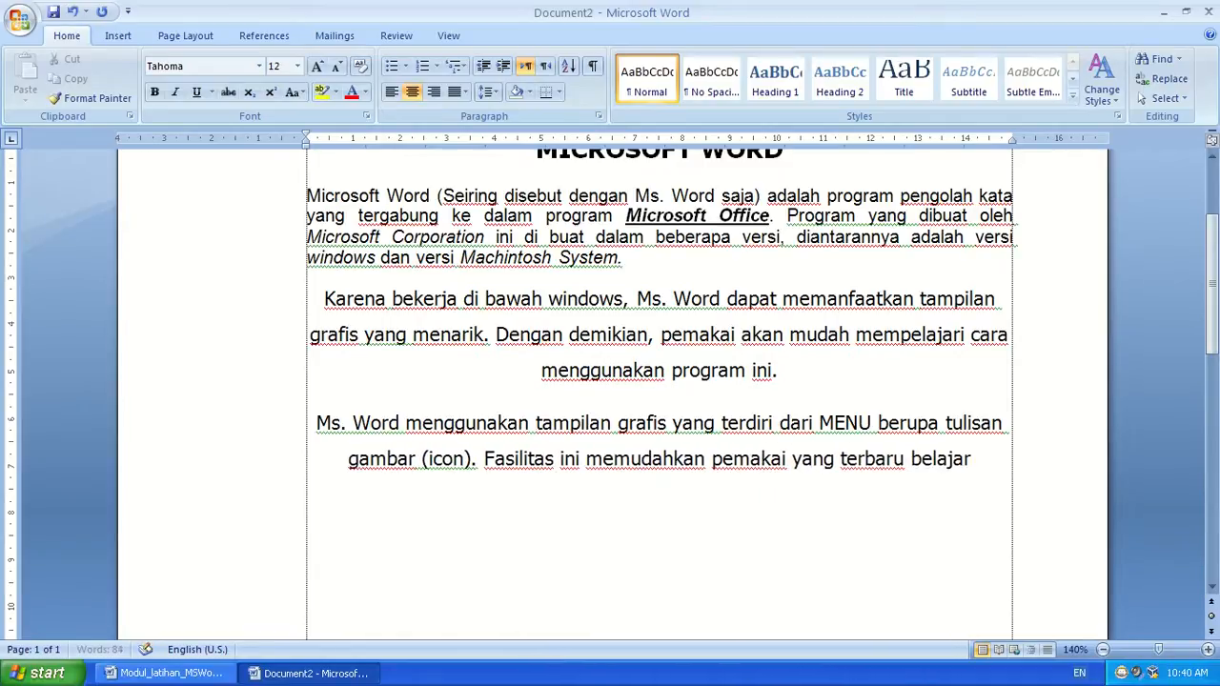
pyautogui.write(' menggunakan ')
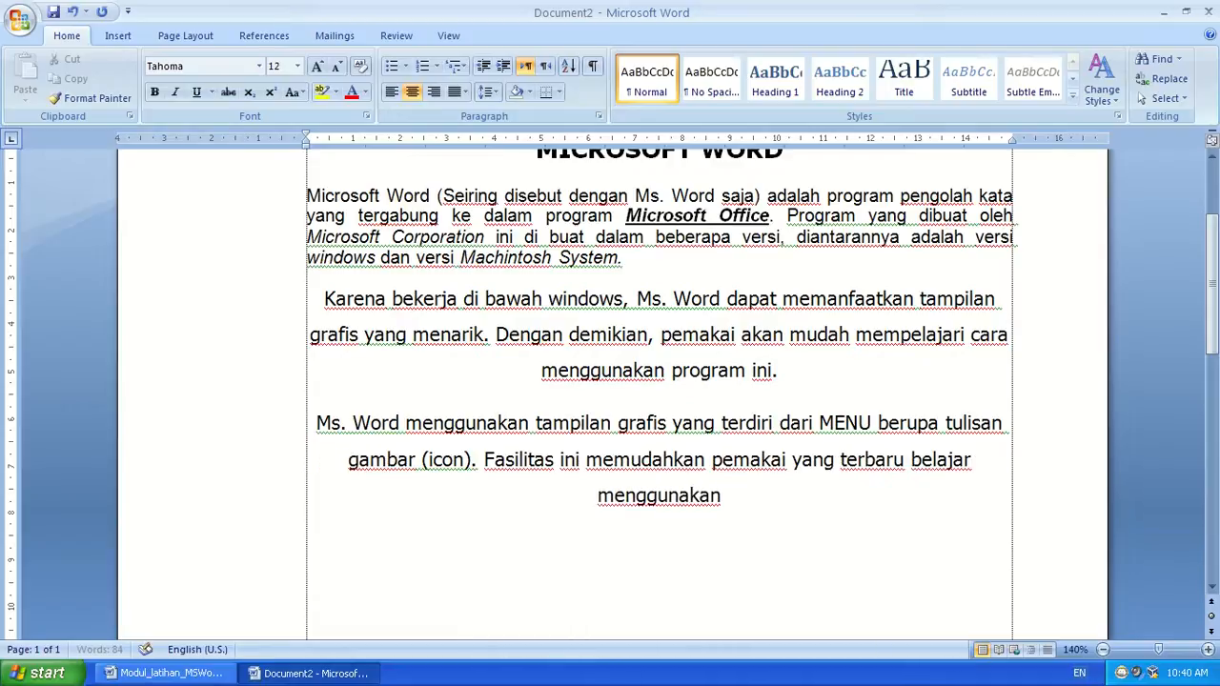
pyautogui.write('Microsoft word')
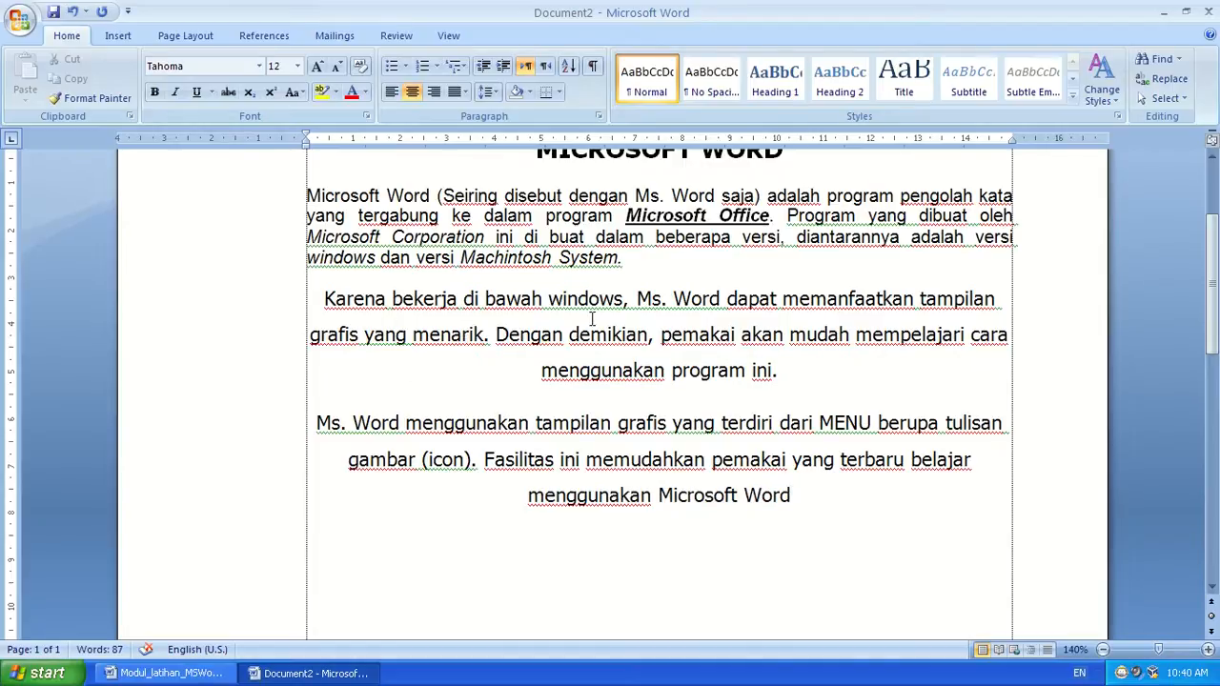
# In the second paragraph, italicize "windows" and make "Ms. Word" bold italic.
pyautogui.moveTo(550, 301); pyautogui.dragTo(622, 301)
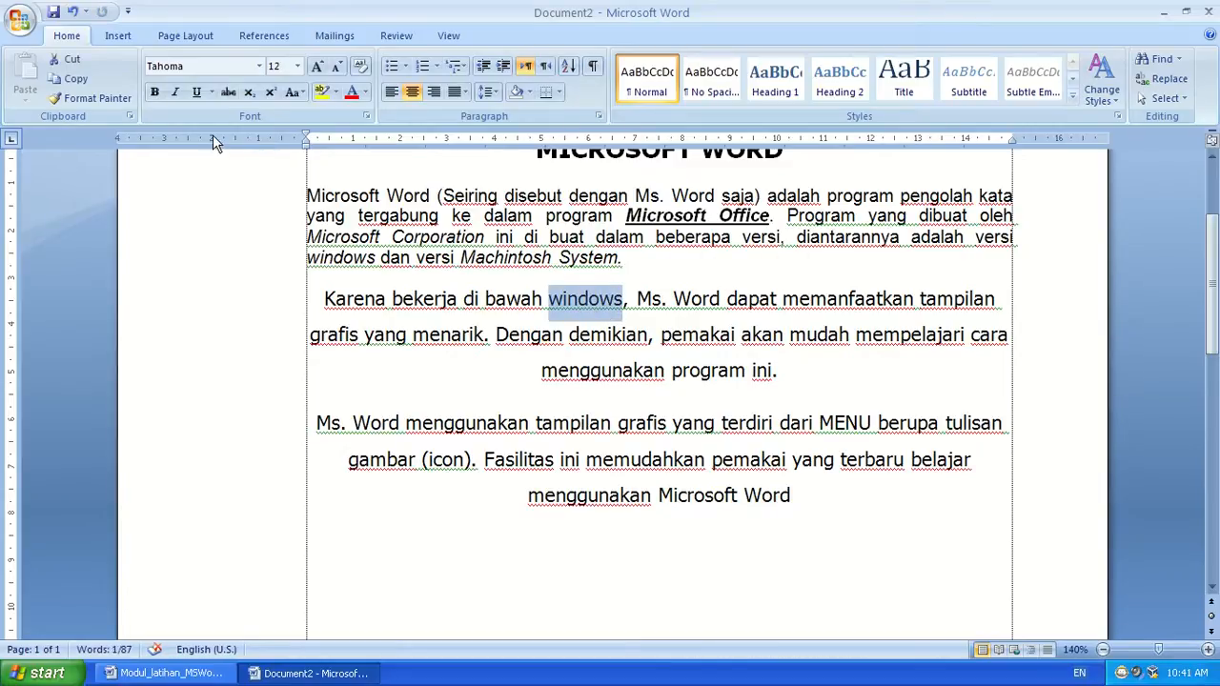
pyautogui.click(176, 95)
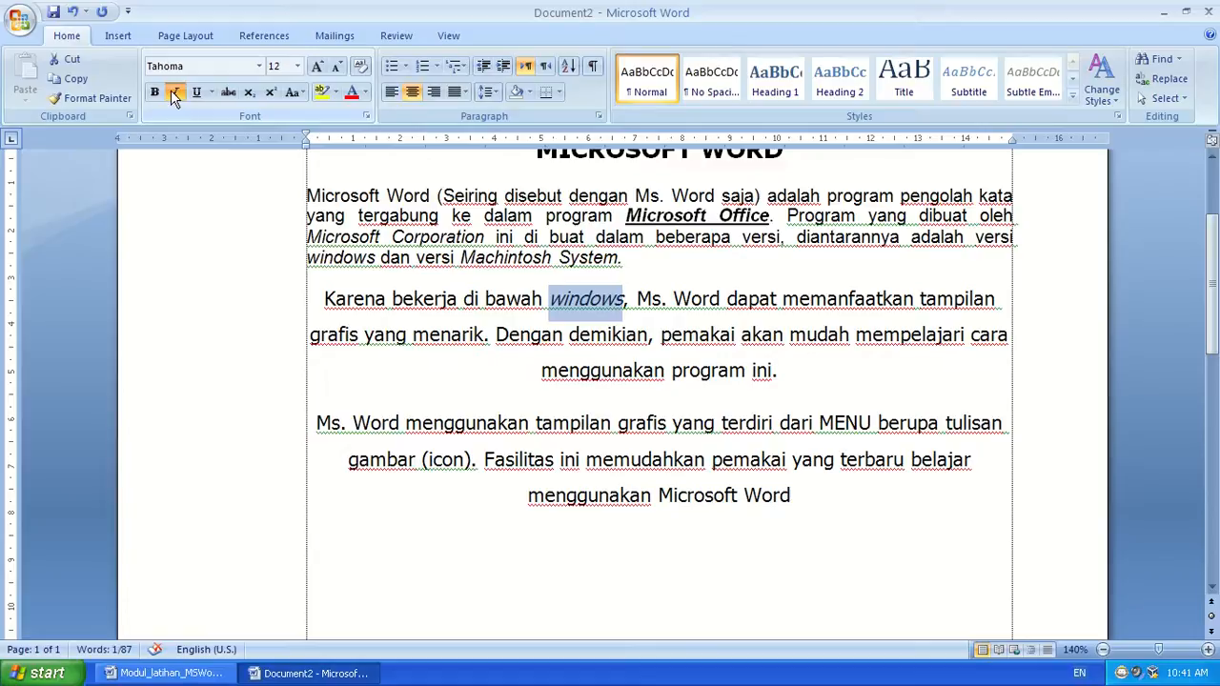
pyautogui.moveTo(636, 299); pyautogui.dragTo(727, 301)
pyautogui.click(171, 91)
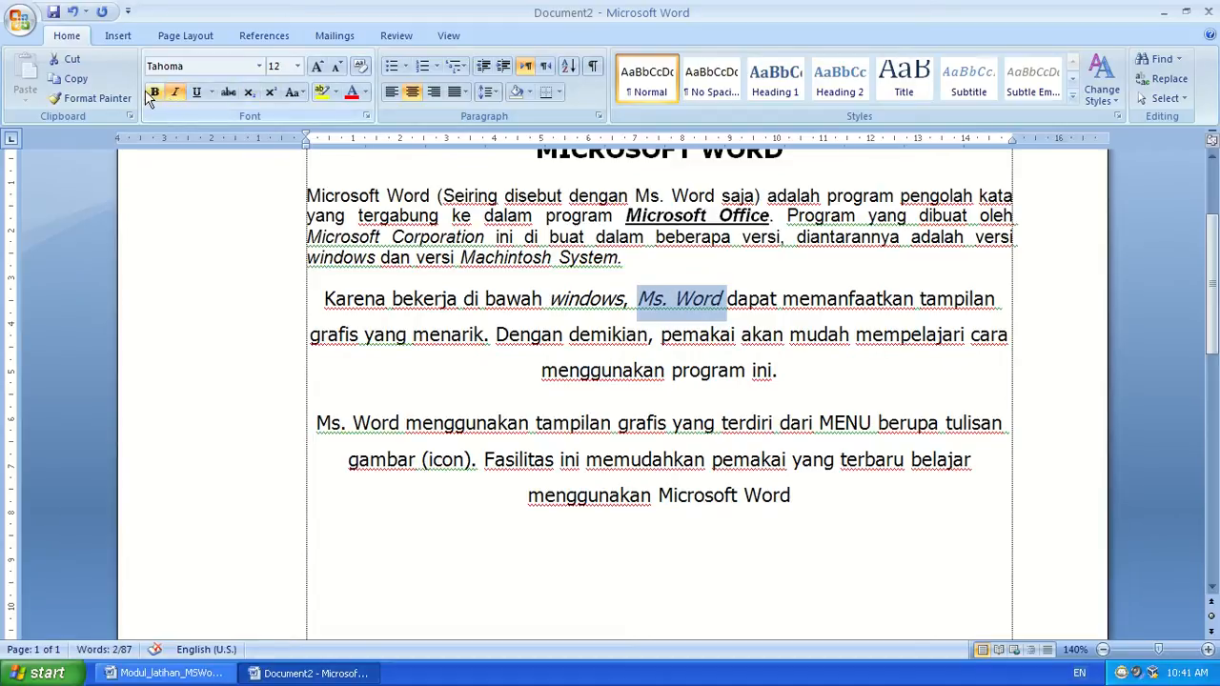
pyautogui.click(153, 92)
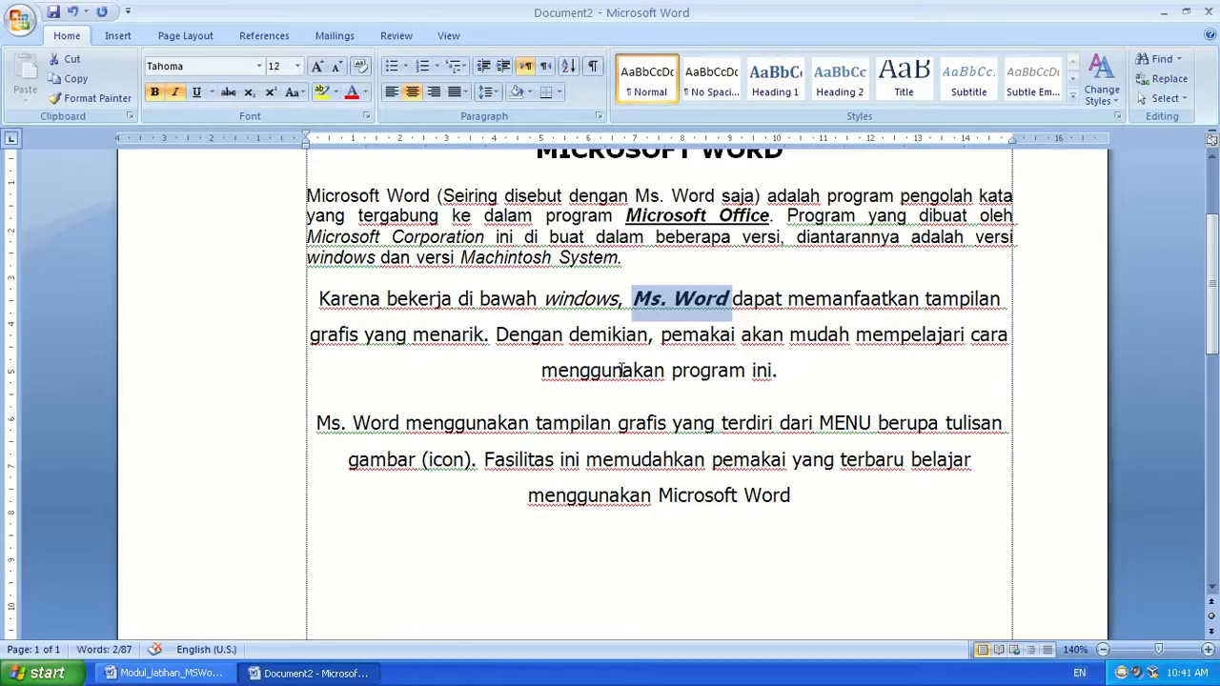
# Select the whole third paragraph, check its formatting callout in the module document, and return to Document2.
pyautogui.scroll(-3, 622, 370)
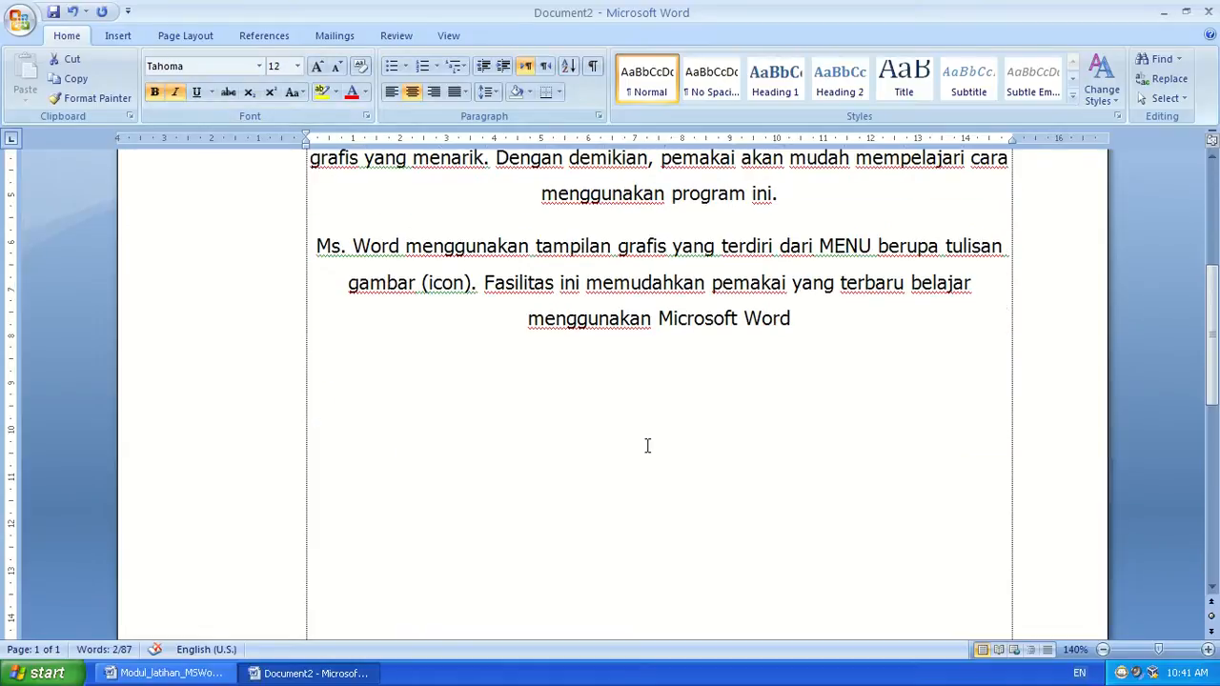
pyautogui.doubleClick(326, 246)
pyautogui.moveTo(386, 253); pyautogui.dragTo(781, 321)
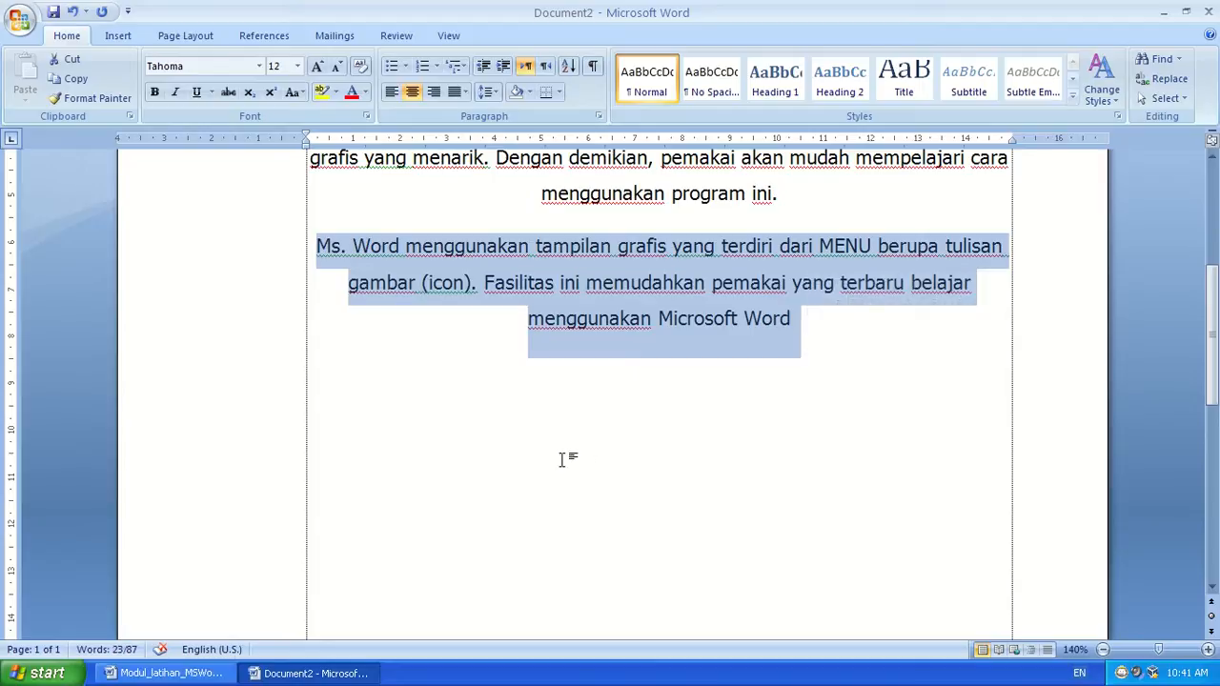
pyautogui.click(181, 670)
pyautogui.scroll(-1, 702, 296)
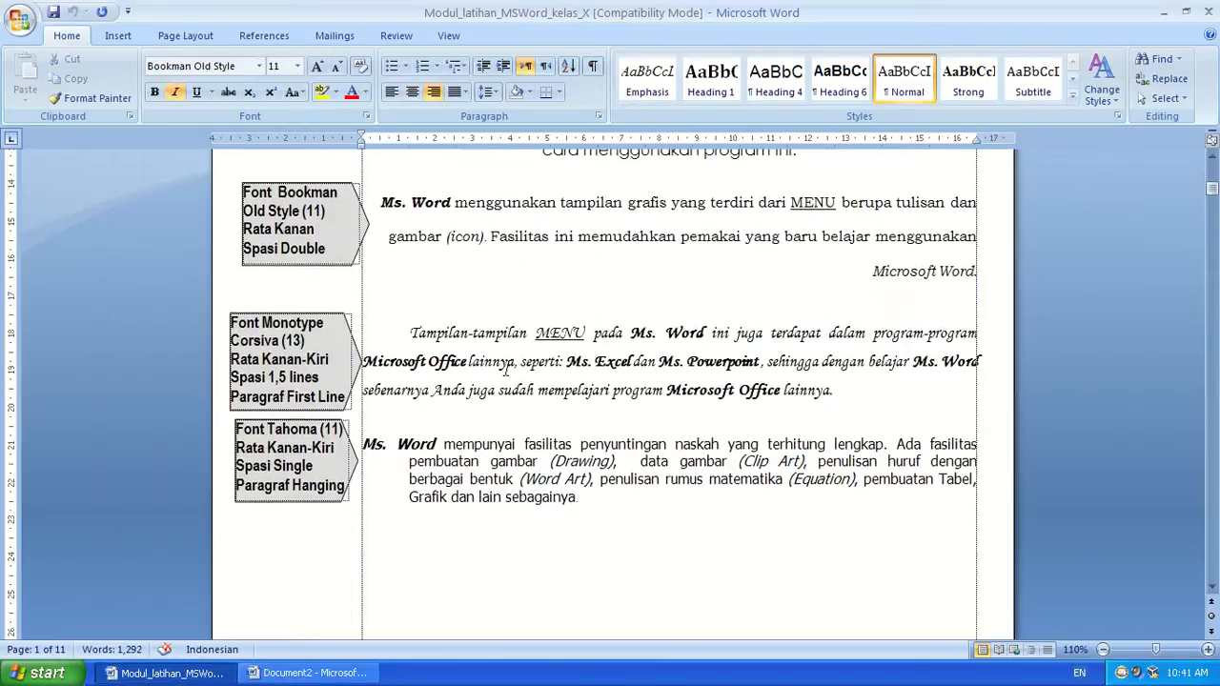
pyautogui.scroll(4, 701, 295)
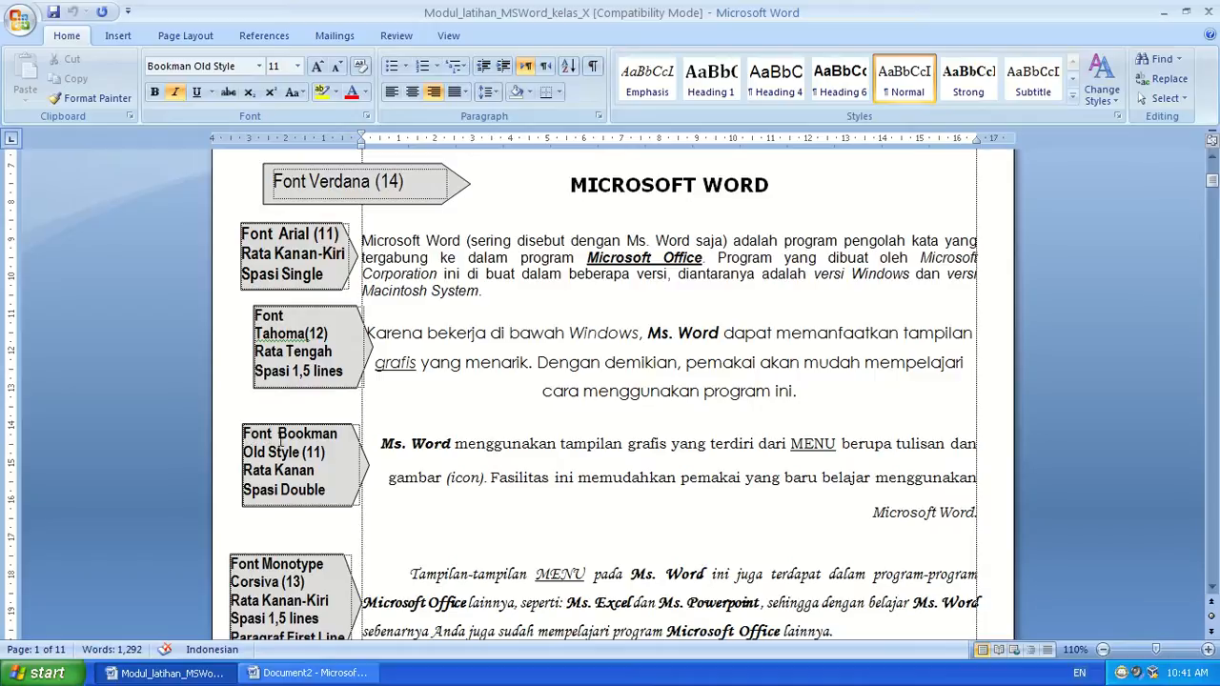
pyautogui.click(310, 474)
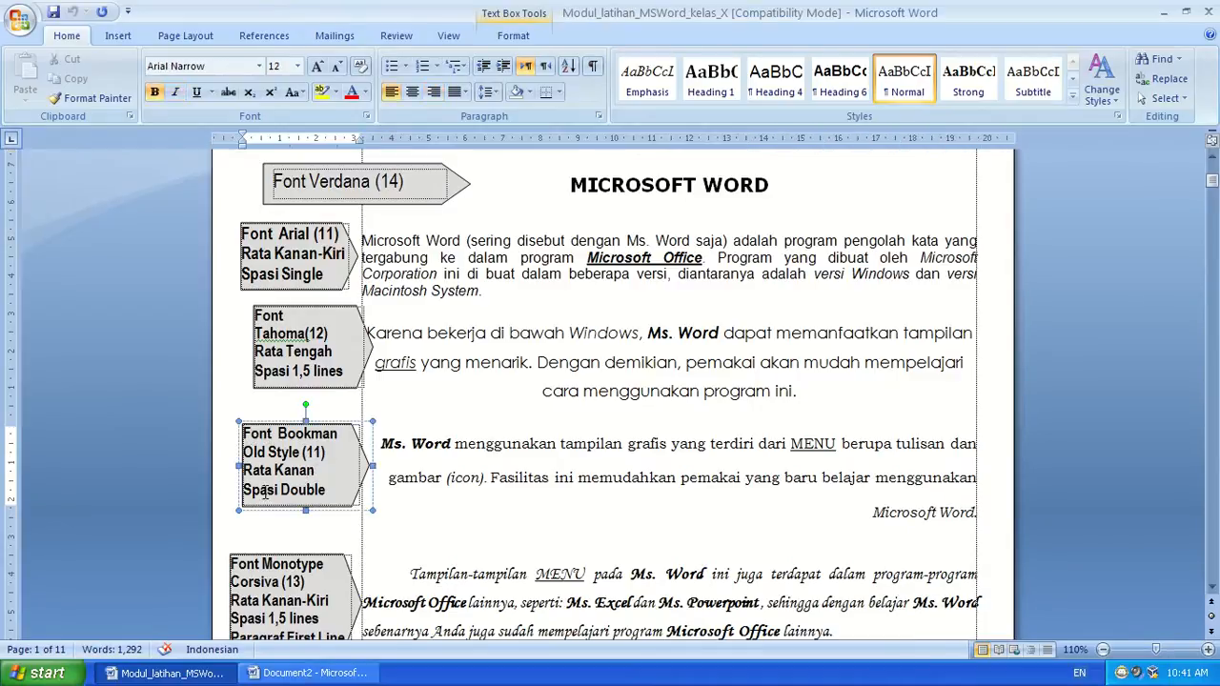
pyautogui.click(307, 673)
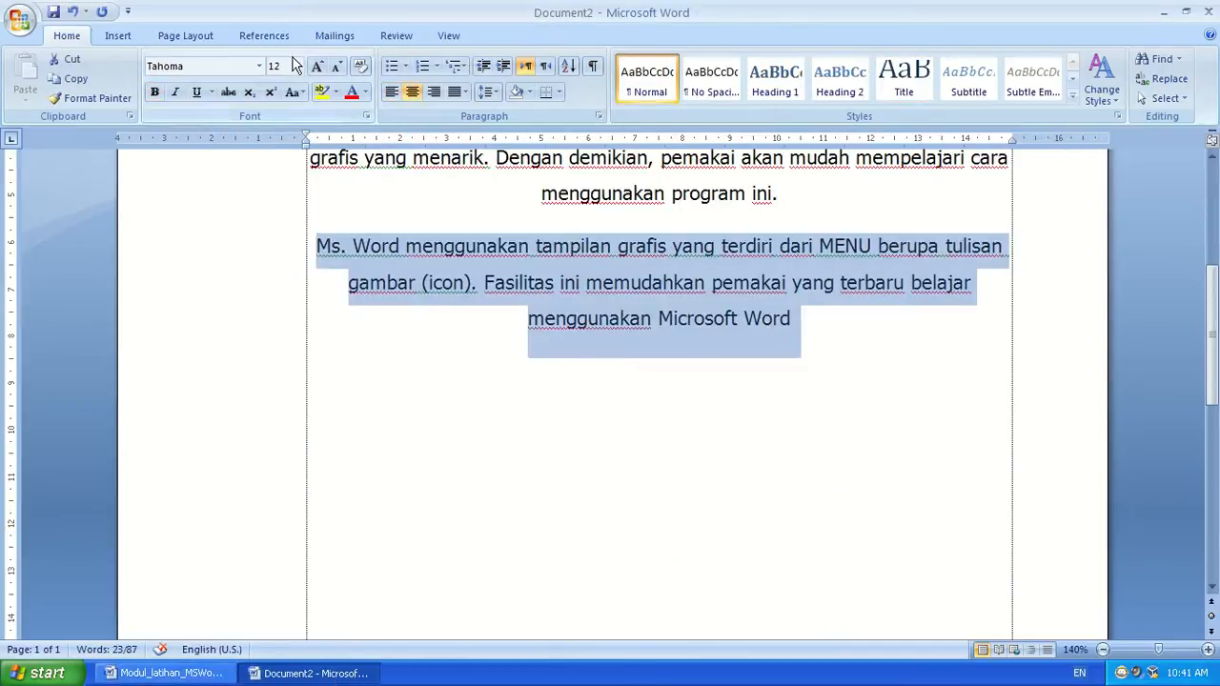
# Set the third paragraph in Bookman Old Style at size 11 and align it right.
pyautogui.click(258, 66)
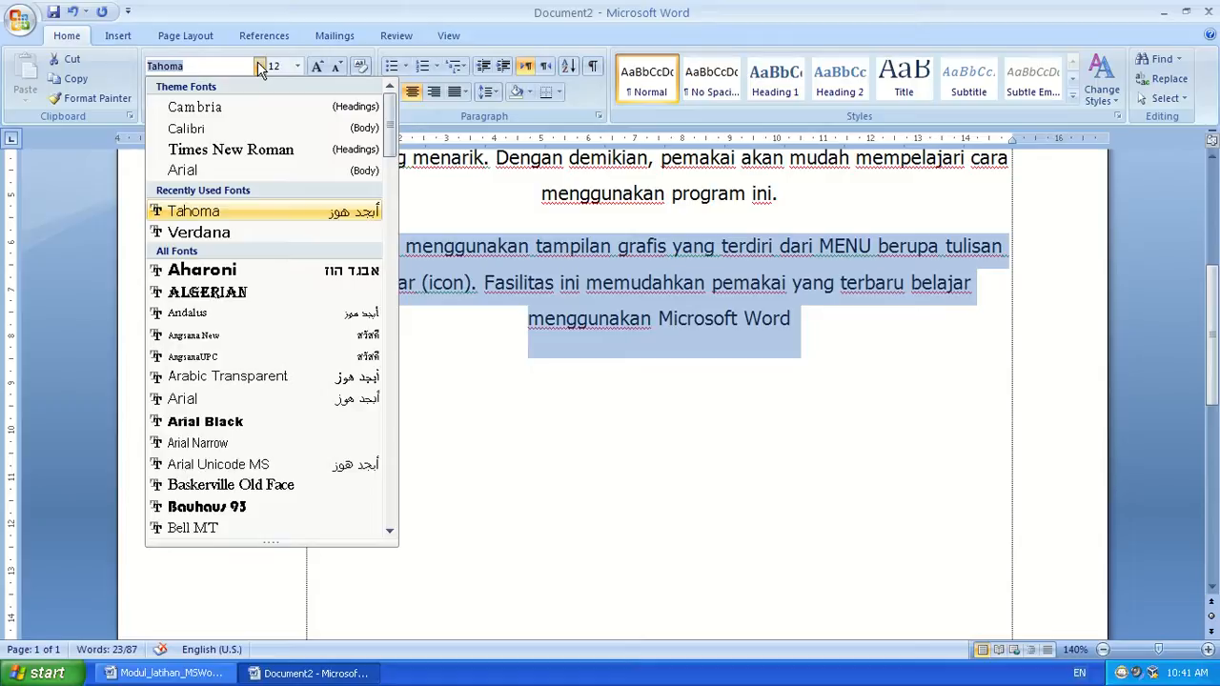
pyautogui.write('Book')
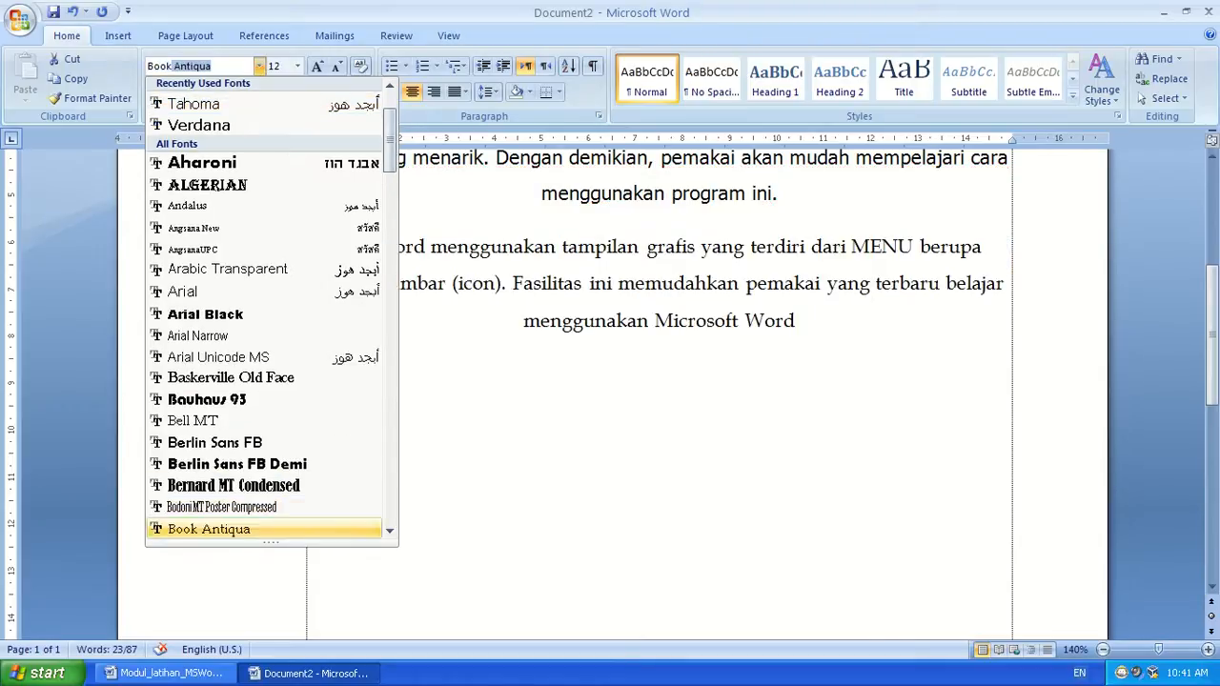
pyautogui.write('man')
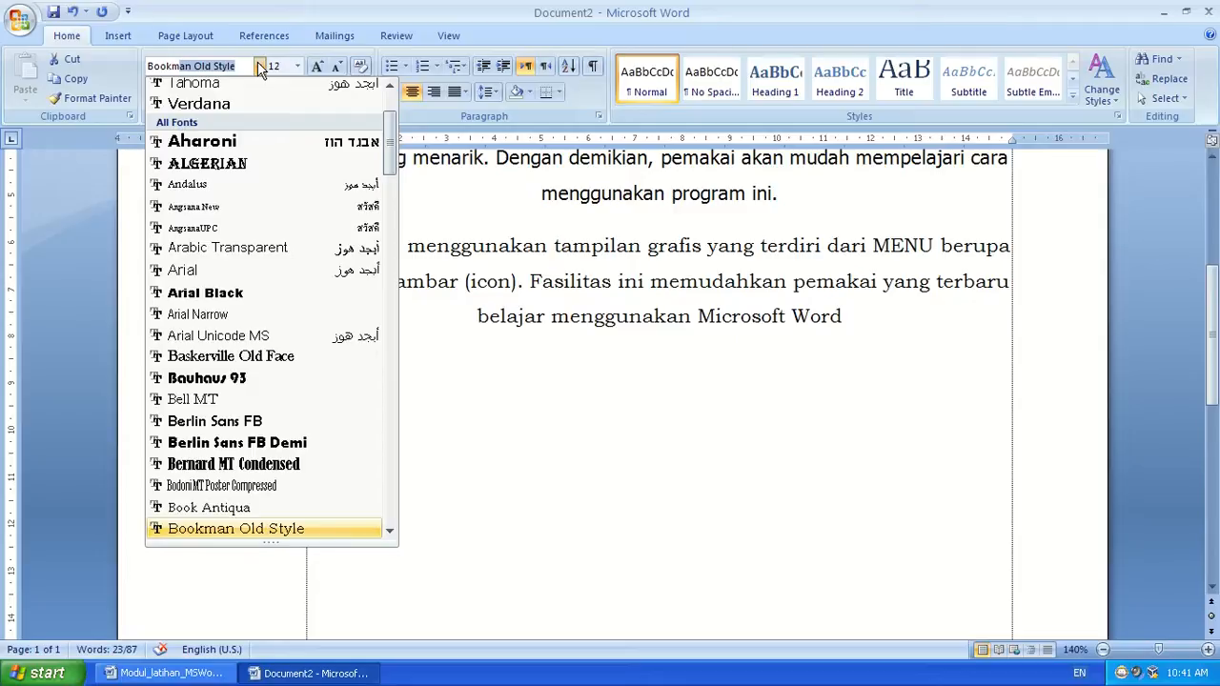
pyautogui.press('Return')
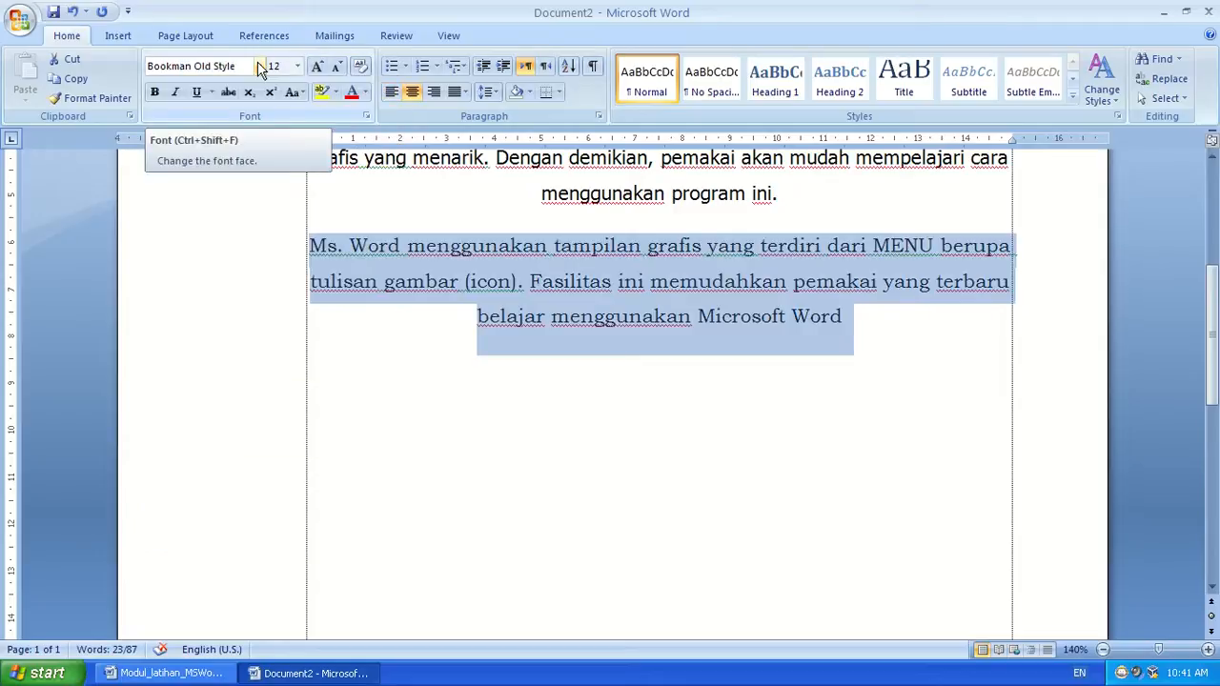
pyautogui.click(298, 66)
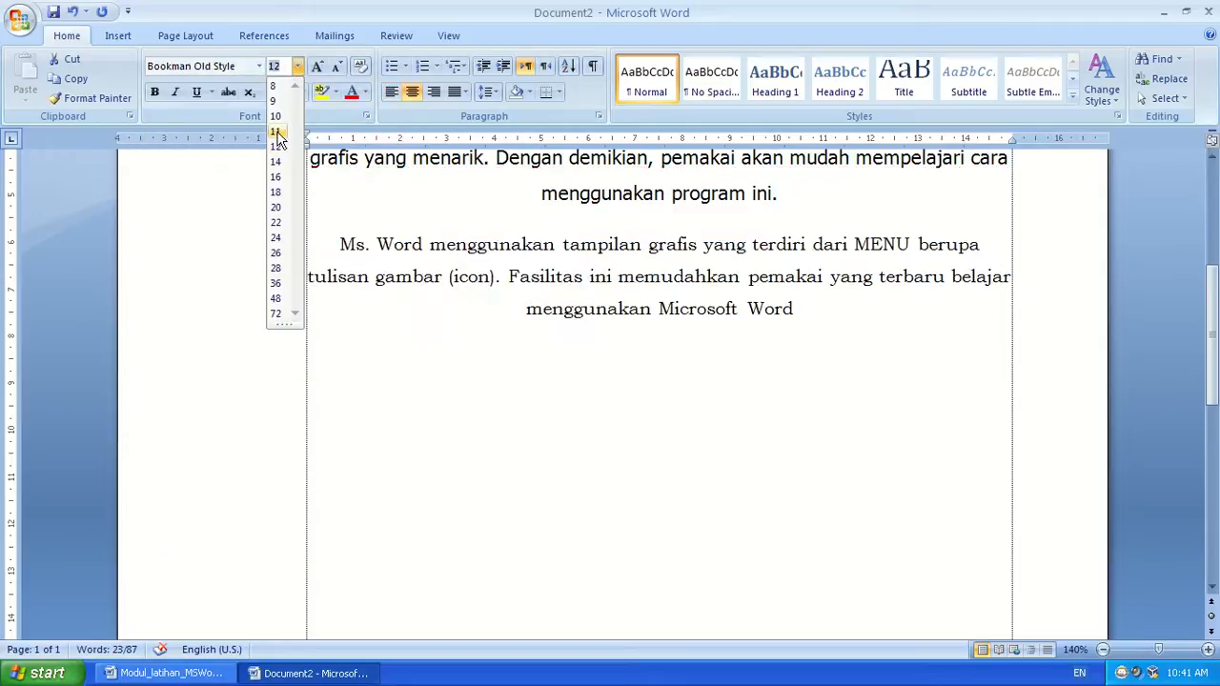
pyautogui.click(276, 131)
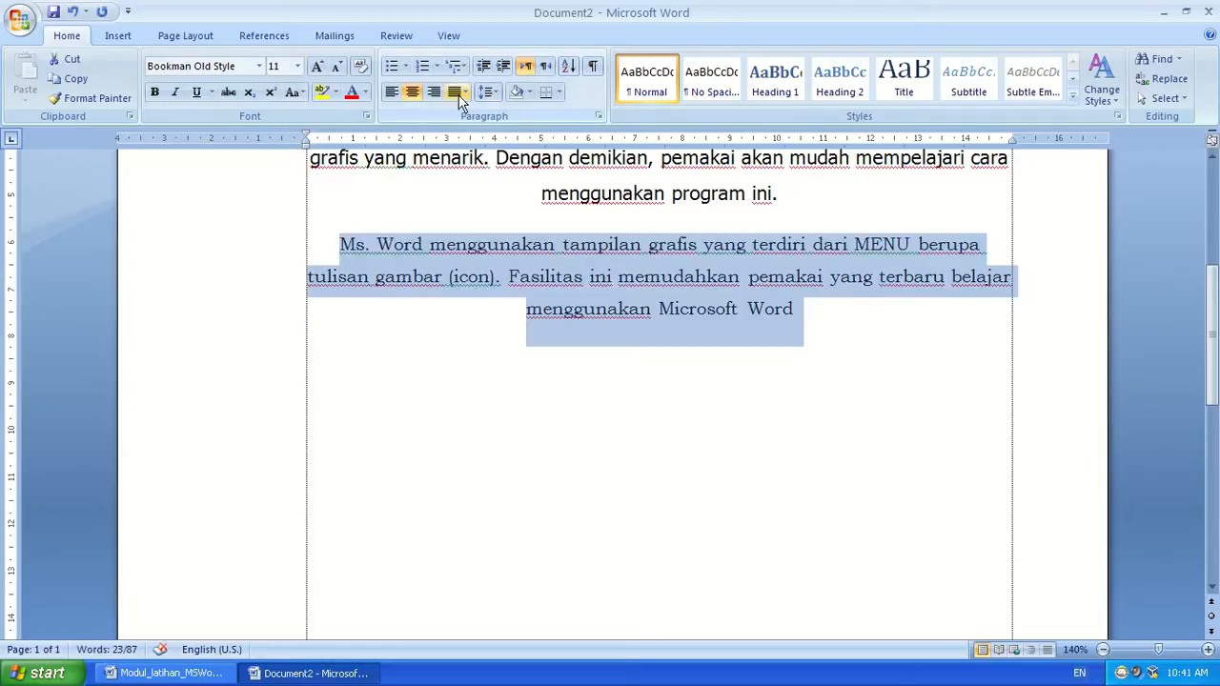
pyautogui.click(434, 92)
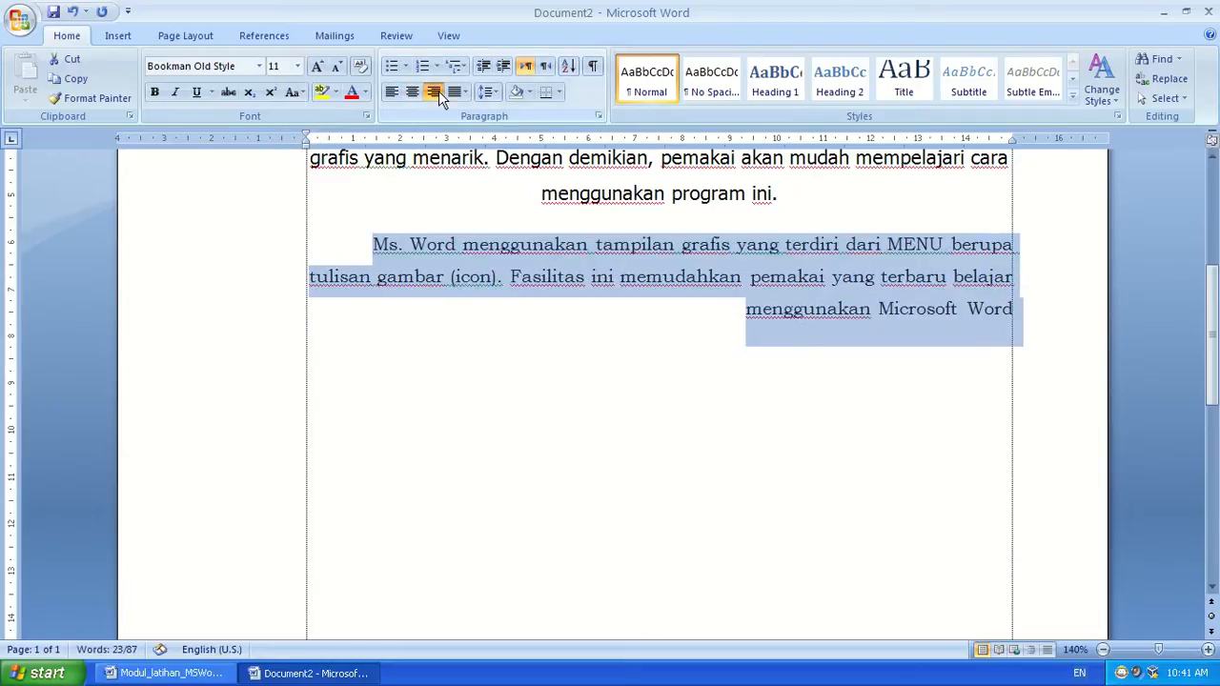
# Set the third paragraph's line spacing to 2.0.
pyautogui.click(486, 95)
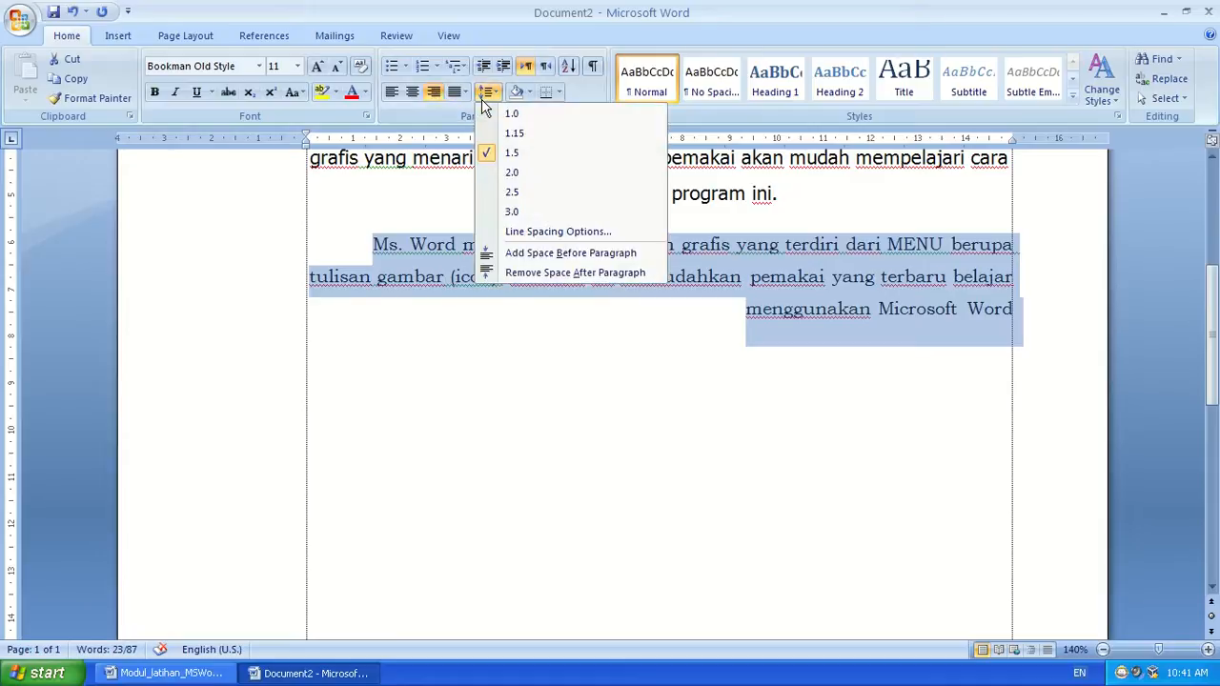
pyautogui.click(512, 172)
pyautogui.click(1016, 429)
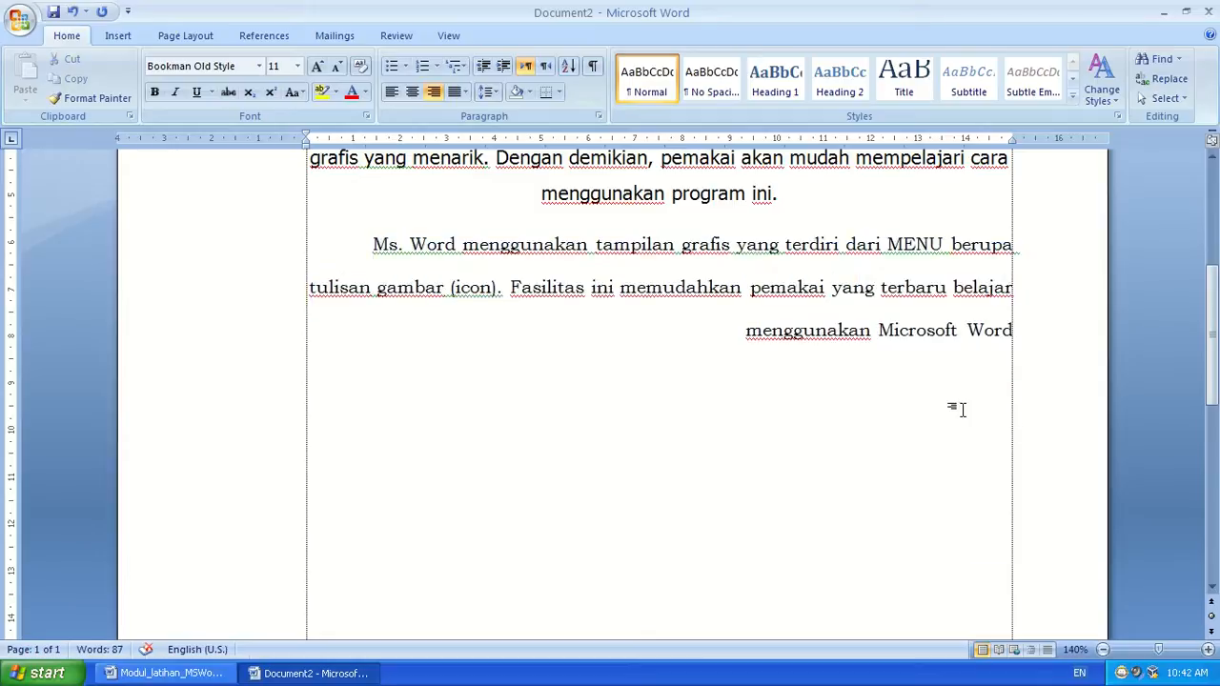
# In the third paragraph, make "Ms. Word" bold and underline "MENU".
pyautogui.moveTo(370, 245); pyautogui.dragTo(466, 246)
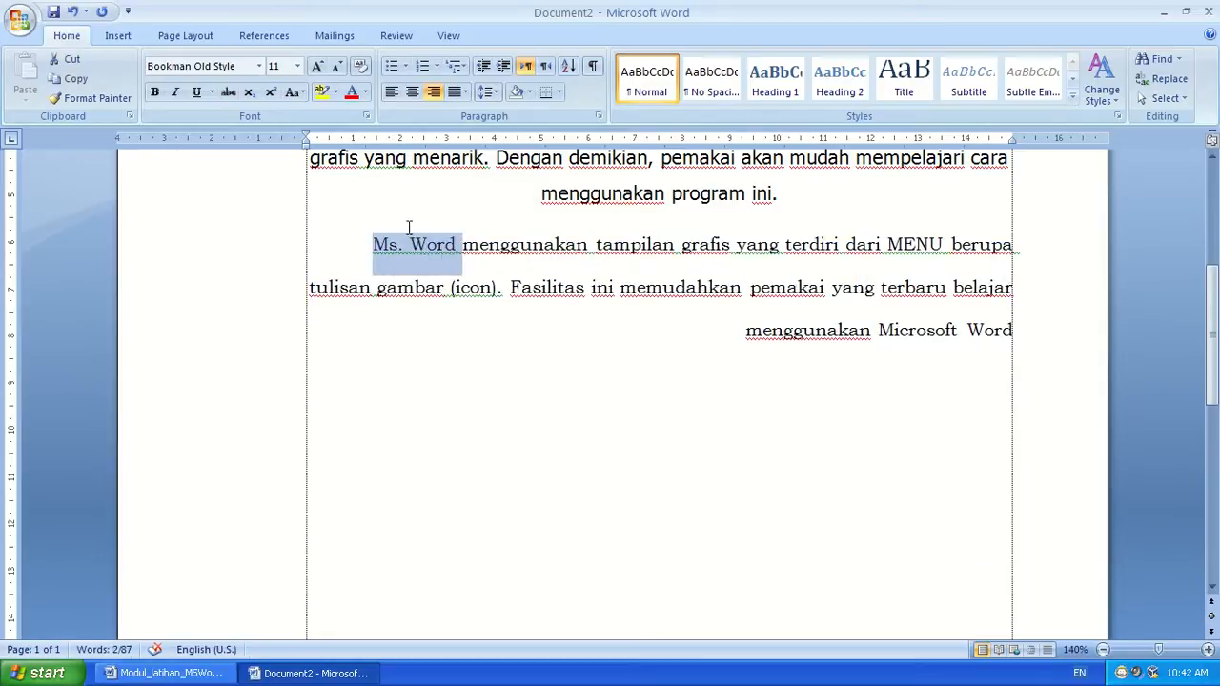
pyautogui.click(151, 98)
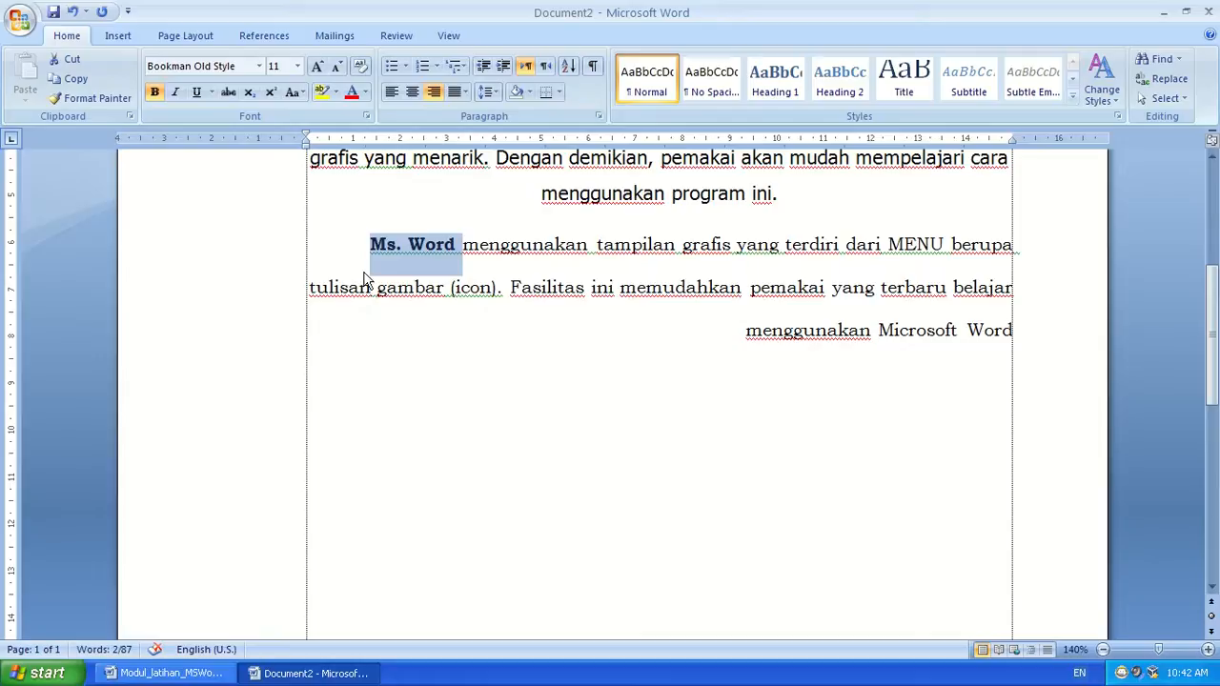
pyautogui.moveTo(888, 245); pyautogui.dragTo(944, 245)
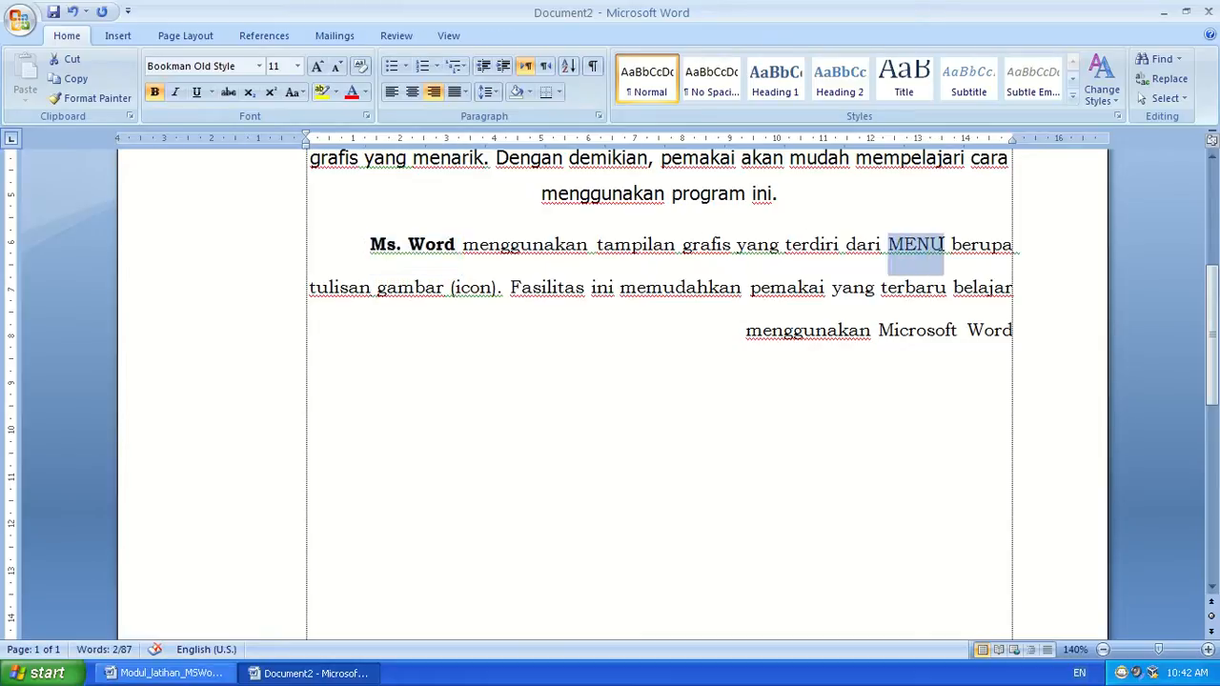
pyautogui.click(197, 94)
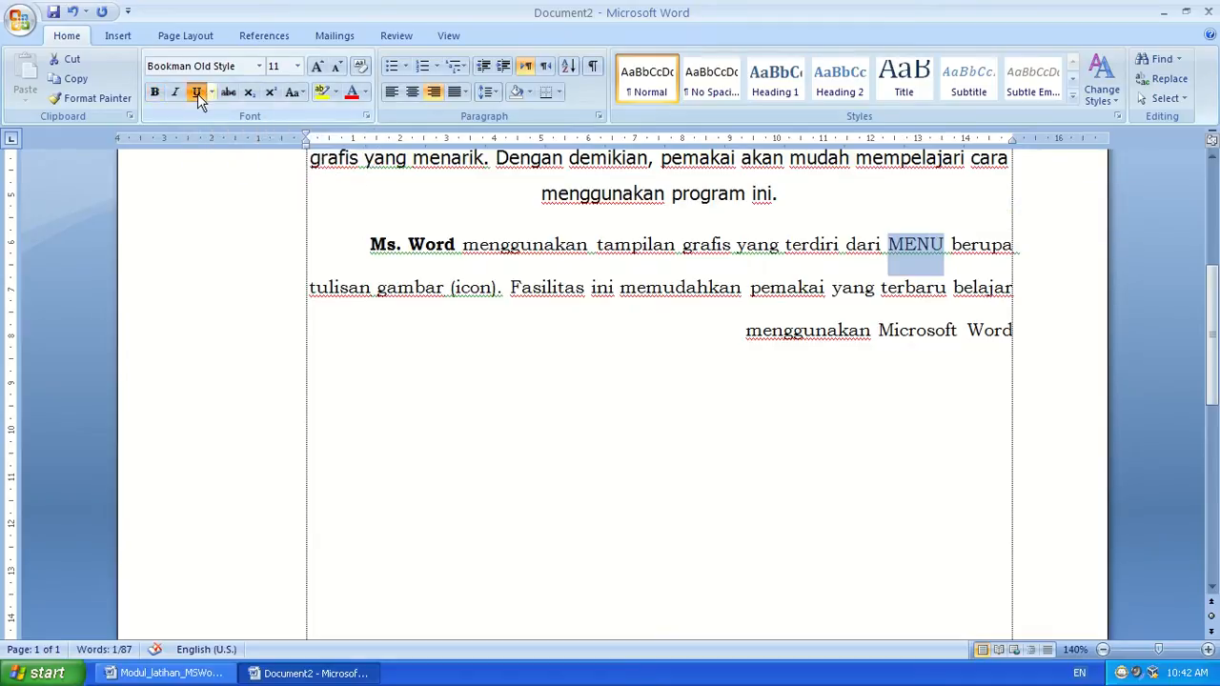
pyautogui.click(885, 386)
pyautogui.click(1032, 354)
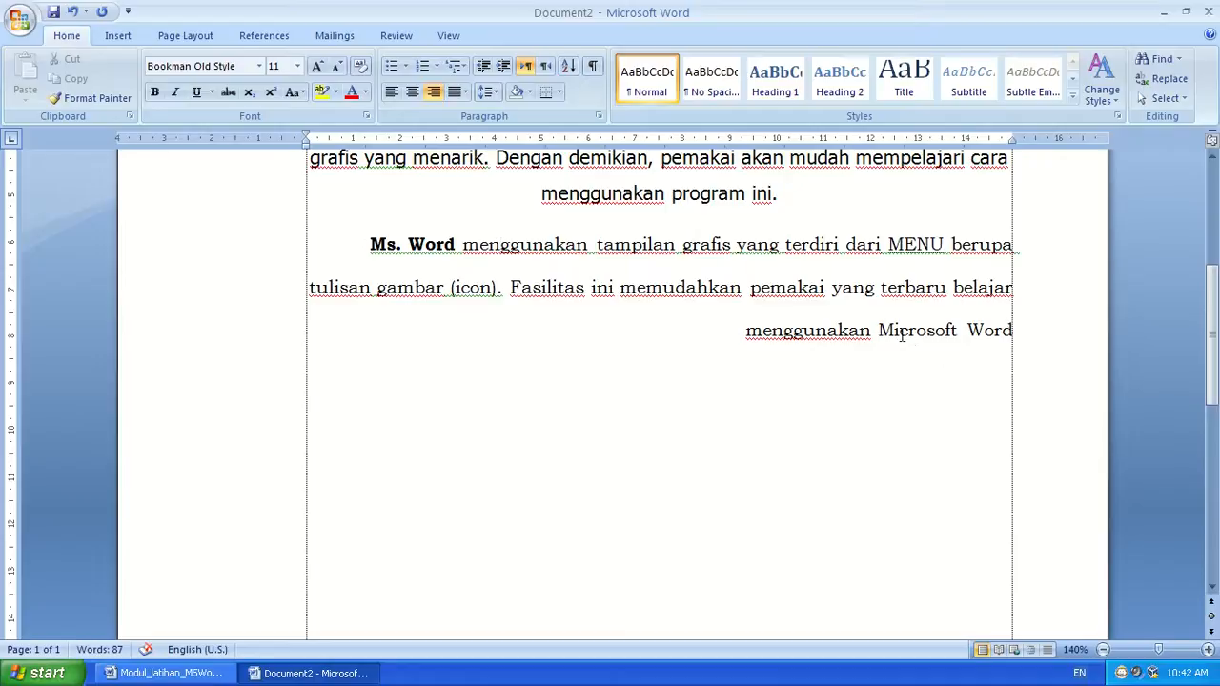
# Italicize "(icon)" and the closing "Microsoft Word" in the third paragraph.
pyautogui.moveTo(879, 331); pyautogui.dragTo(1013, 338)
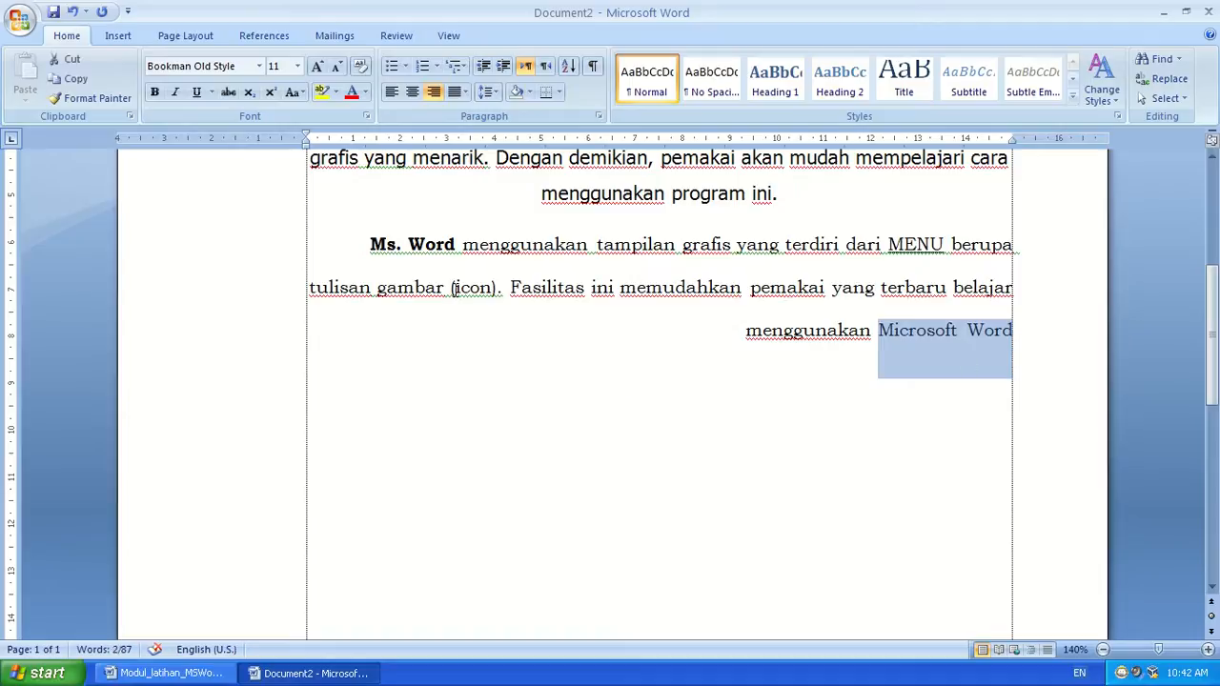
pyautogui.click(931, 357)
pyautogui.moveTo(879, 330); pyautogui.dragTo(1018, 330)
pyautogui.moveTo(452, 287); pyautogui.dragTo(497, 286)
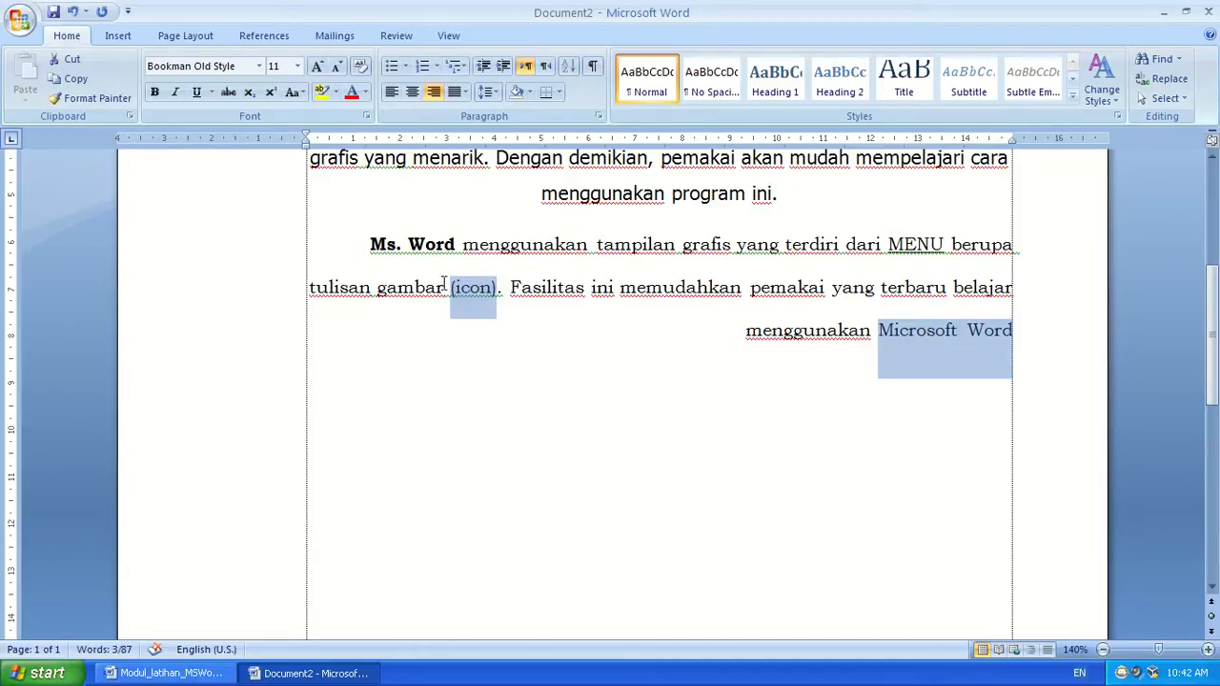
pyautogui.click(175, 93)
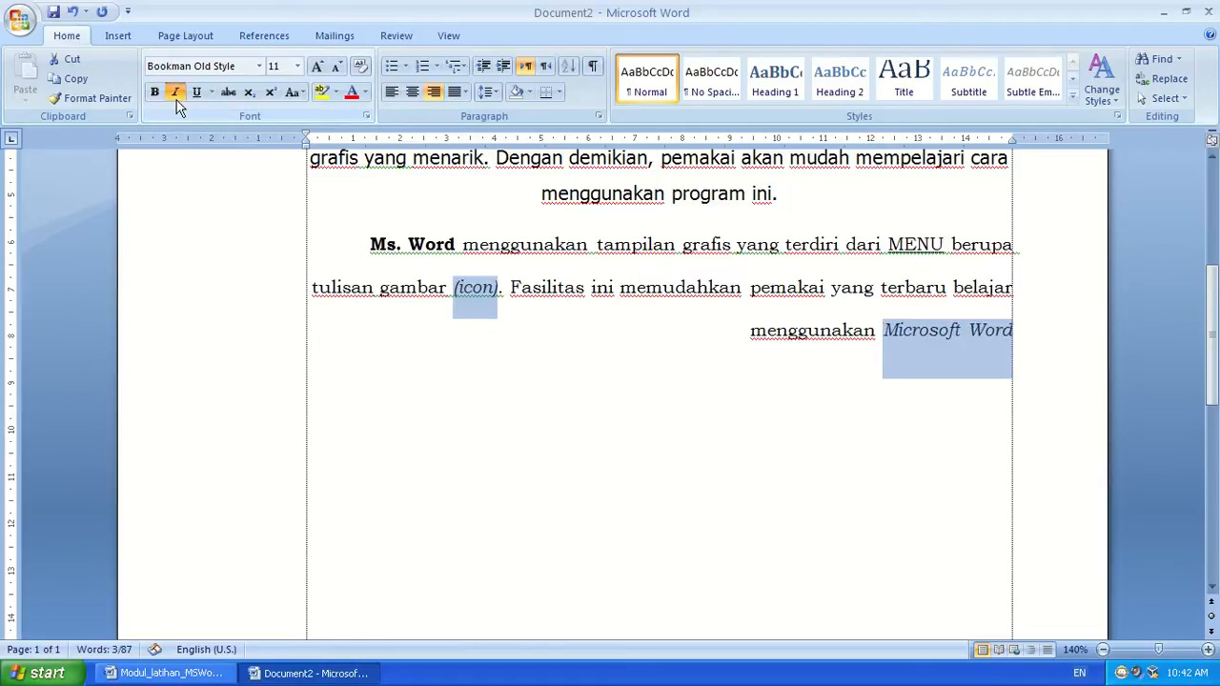
pyautogui.click(759, 378)
# Start a new paragraph below the third one, then consult the fourth paragraph's text in the module document and return to Document2.
pyautogui.click(1046, 381)
pyautogui.press('Return')
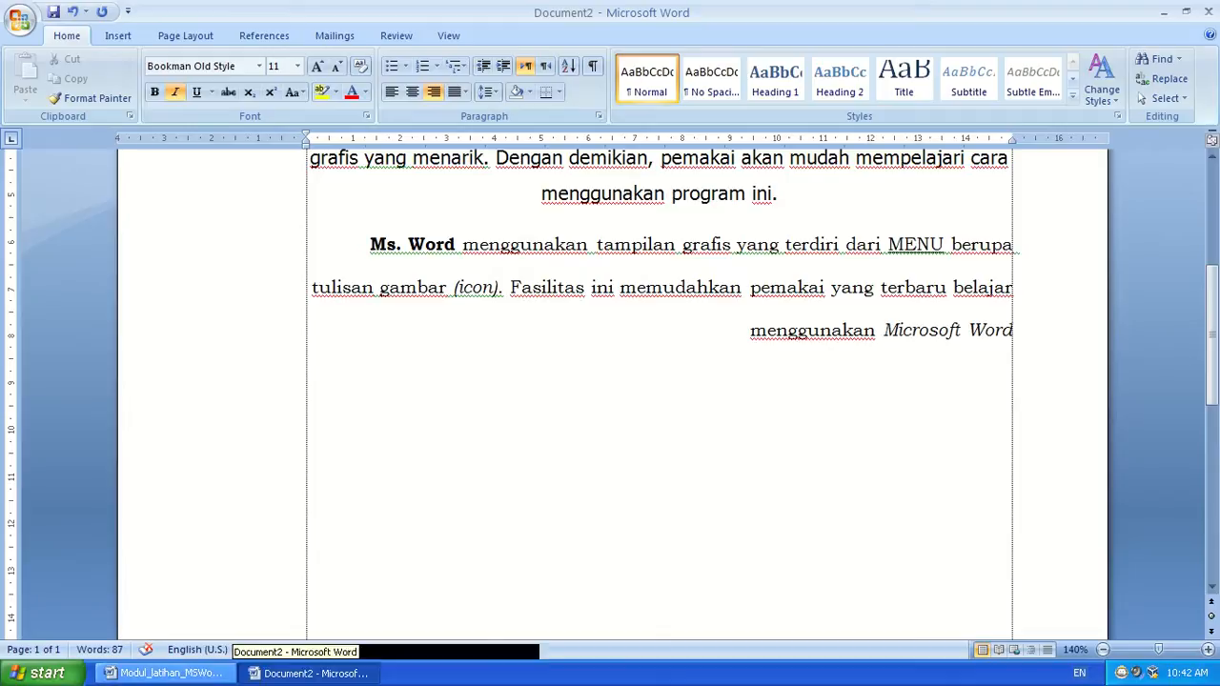
pyautogui.click(164, 673)
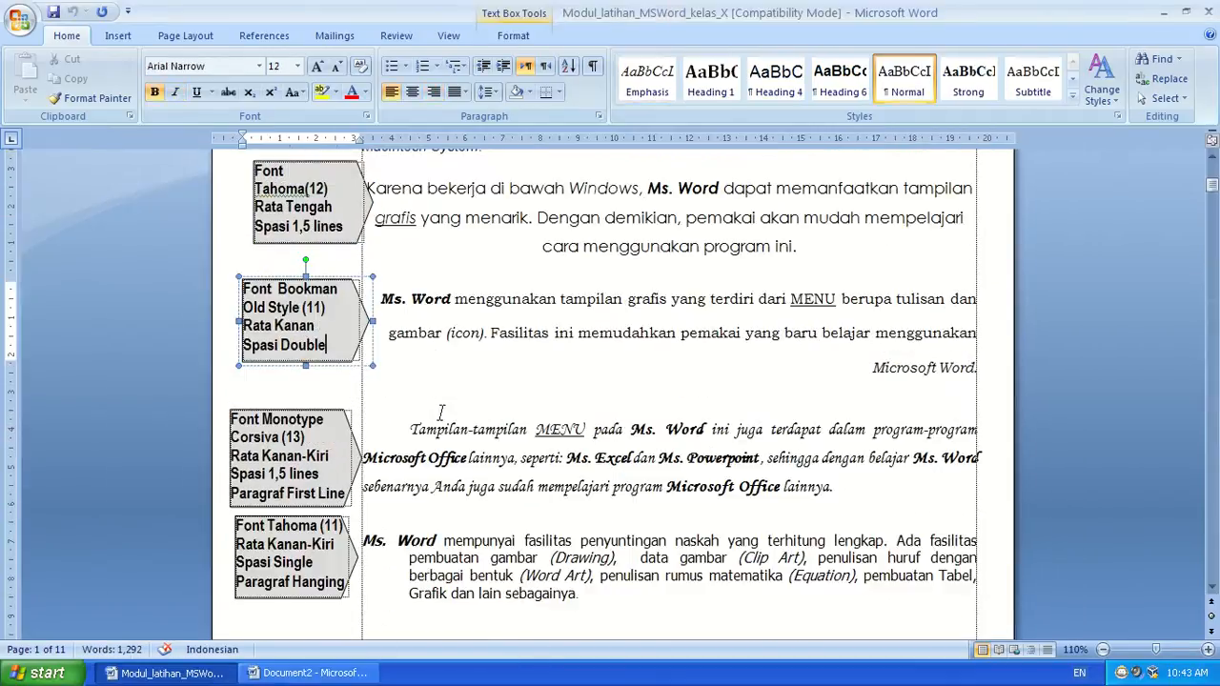
pyautogui.click(412, 336)
pyautogui.click(307, 673)
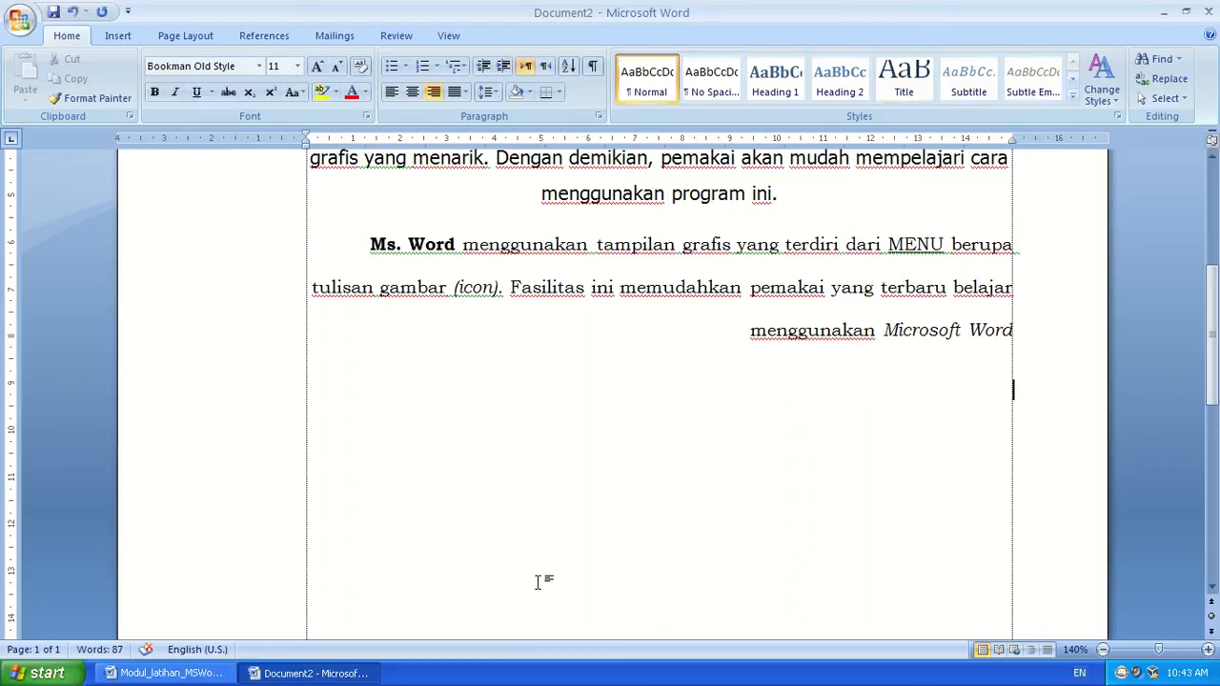
# Begin the fourth paragraph with "Tampilan-tampilan MENU pada Ms. Word", correcting the capitalization of "Word".
pyautogui.write('Tampilan-tampilan ')
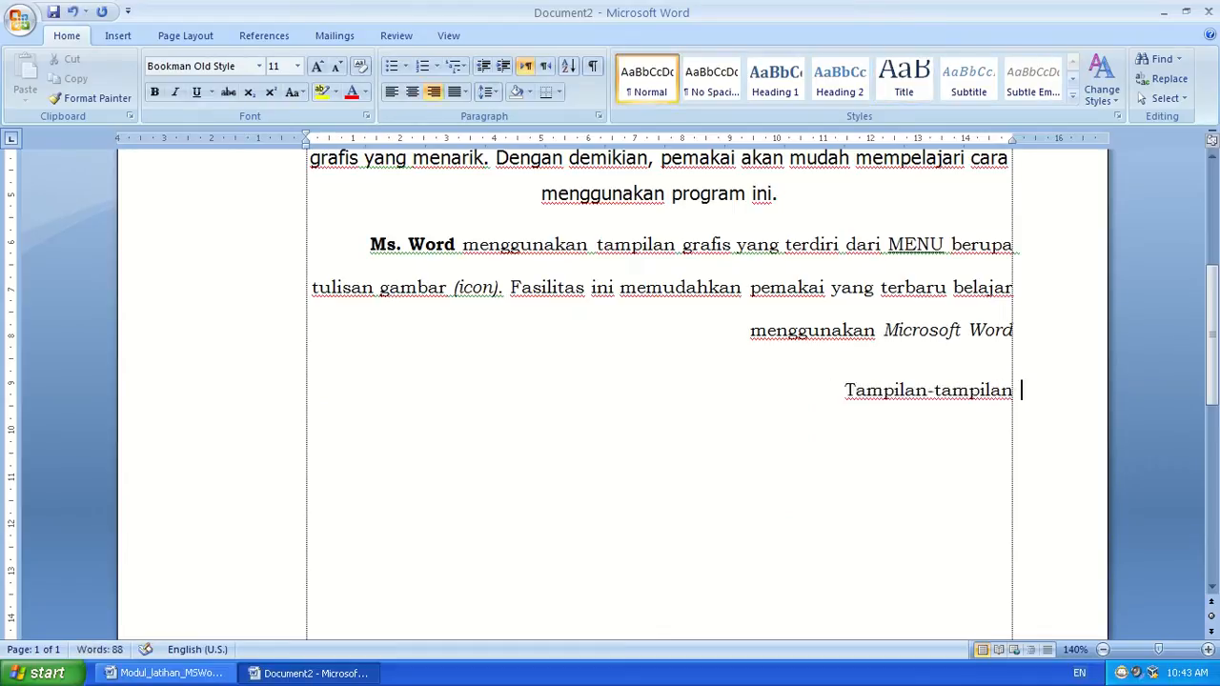
pyautogui.write('MENU pada')
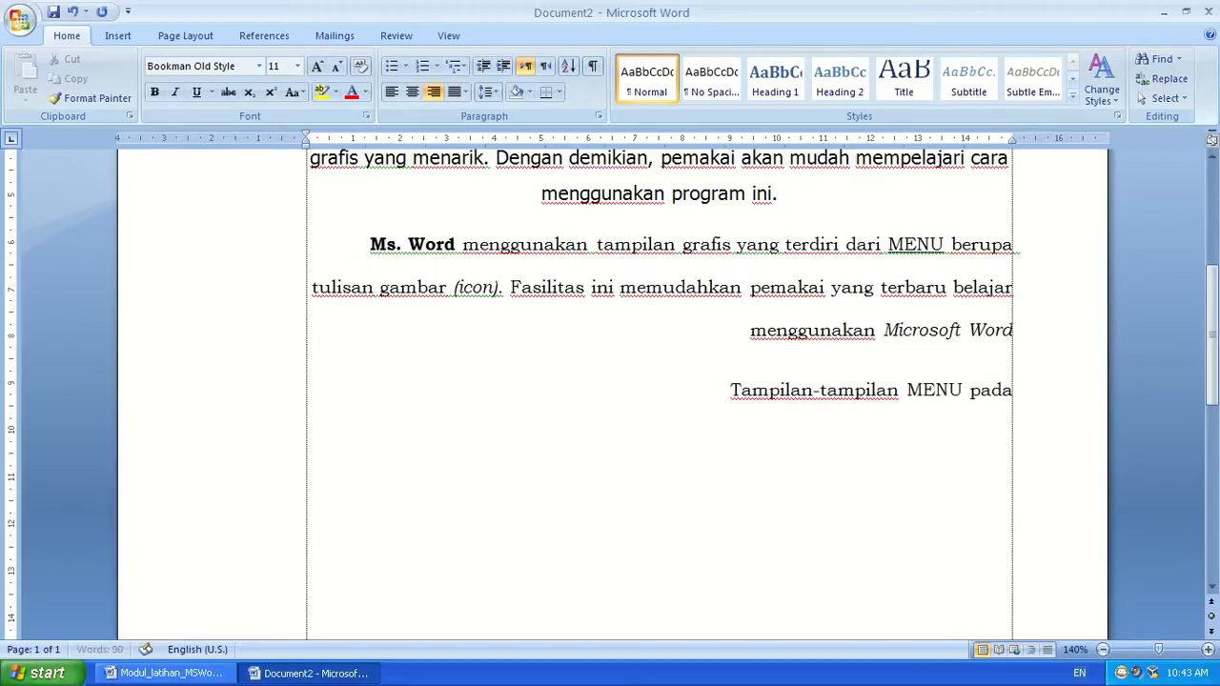
pyautogui.write(' Ms. WOrd')
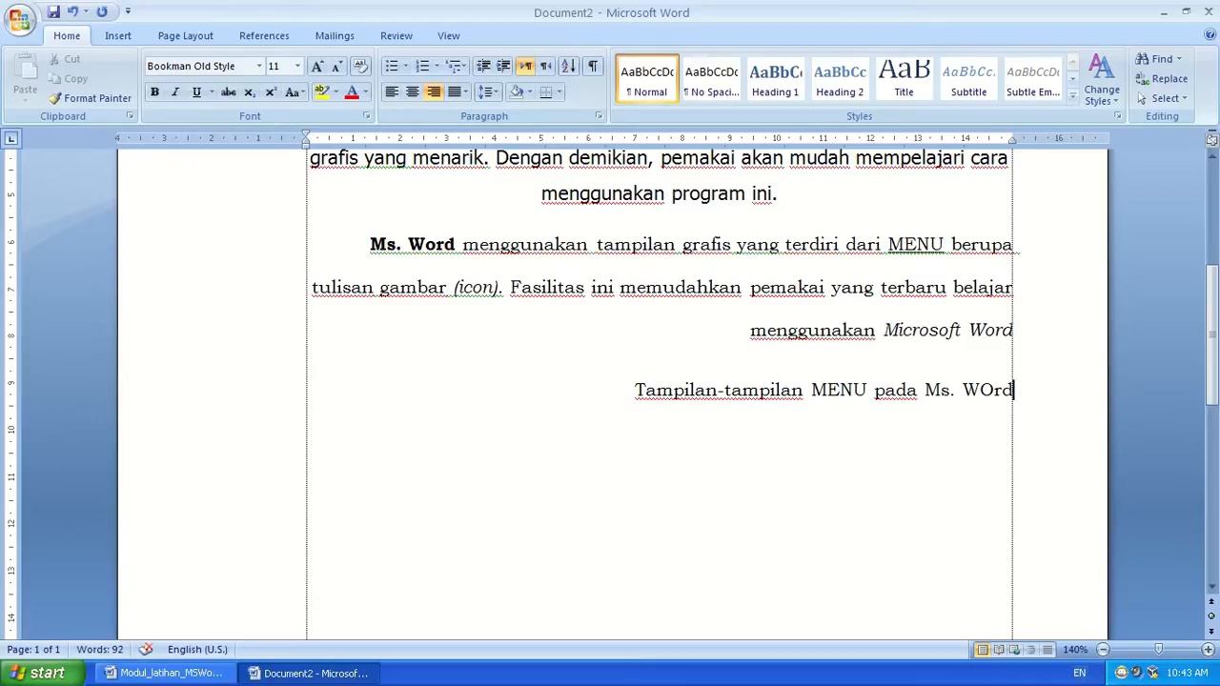
pyautogui.hotkey('shift', 'F3')
pyautogui.hotkey('shift', 'F3')
pyautogui.hotkey('shift', 'F3')
pyautogui.hotkey('shift', 'F3')
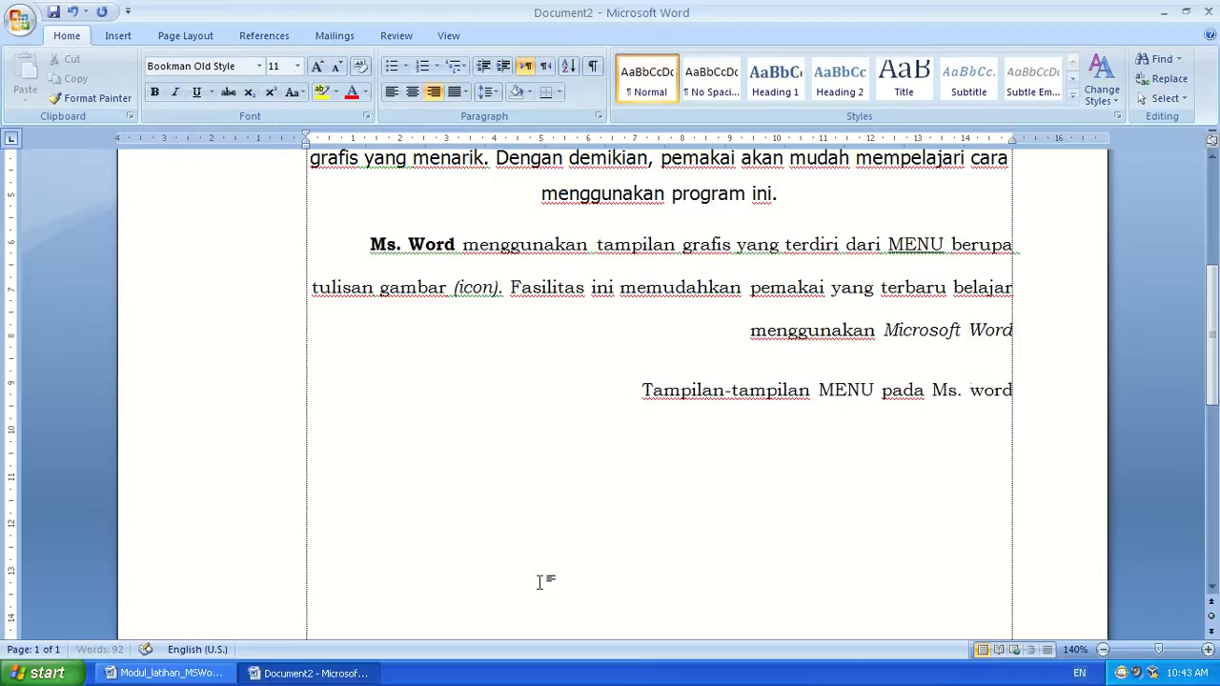
# Continue the fourth paragraph with "ini juda dapat dalam program-program", correcting typing mistakes along the way.
pyautogui.write('ini juda g')
pyautogui.press('BackSpace')
pyautogui.write('dapat ')
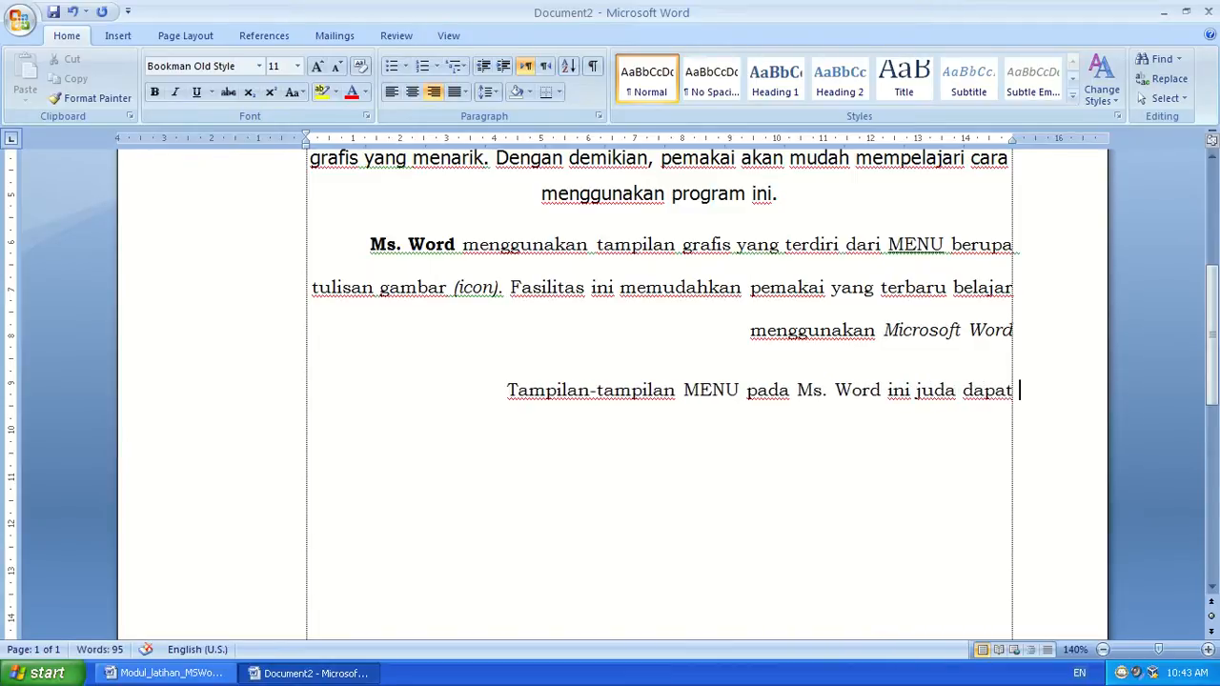
pyautogui.write('da')
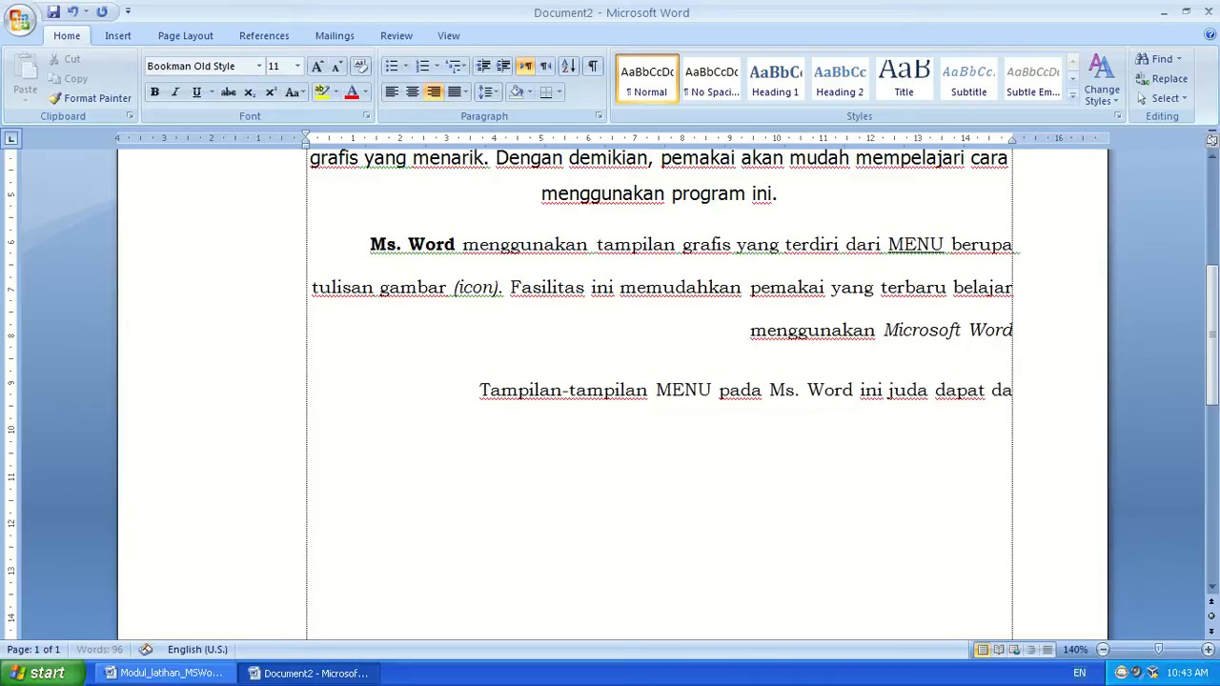
pyautogui.write('lam program-pgroa')
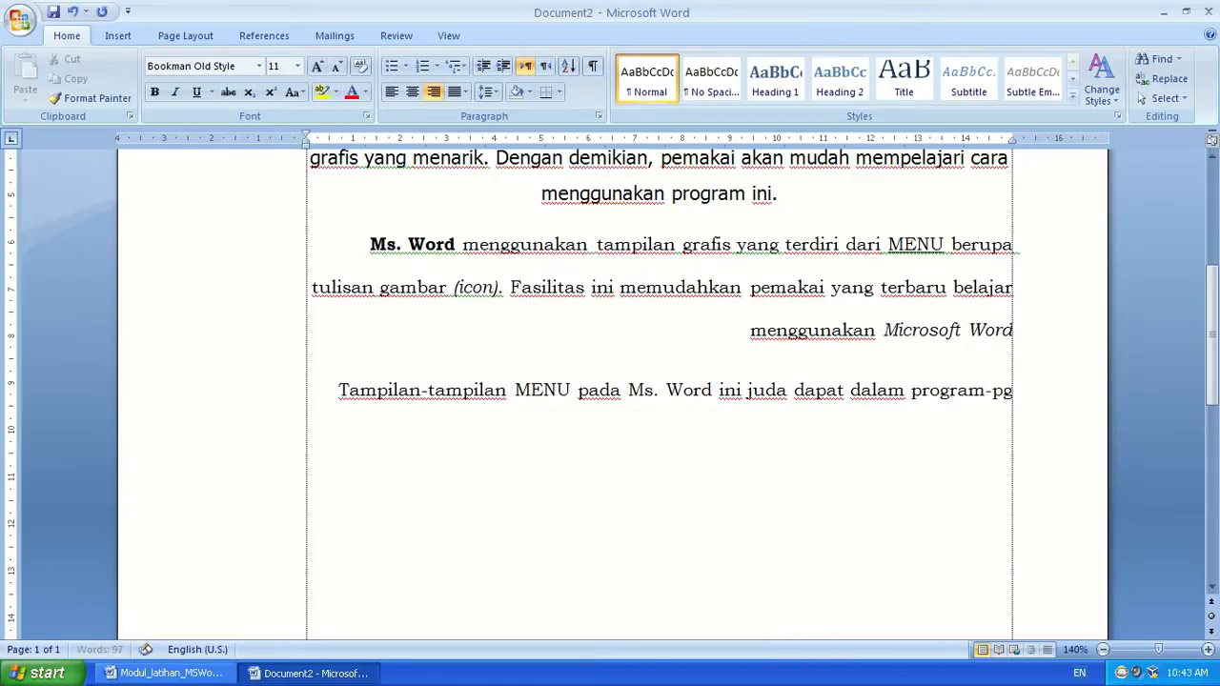
pyautogui.press('BackSpace')
pyautogui.press('BackSpace')
pyautogui.press('BackSpace')
pyautogui.press('BackSpace')
pyautogui.write('rpog')
pyautogui.press('BackSpace')
pyautogui.press('BackSpace')
pyautogui.press('BackSpace')
pyautogui.write('ogram ')
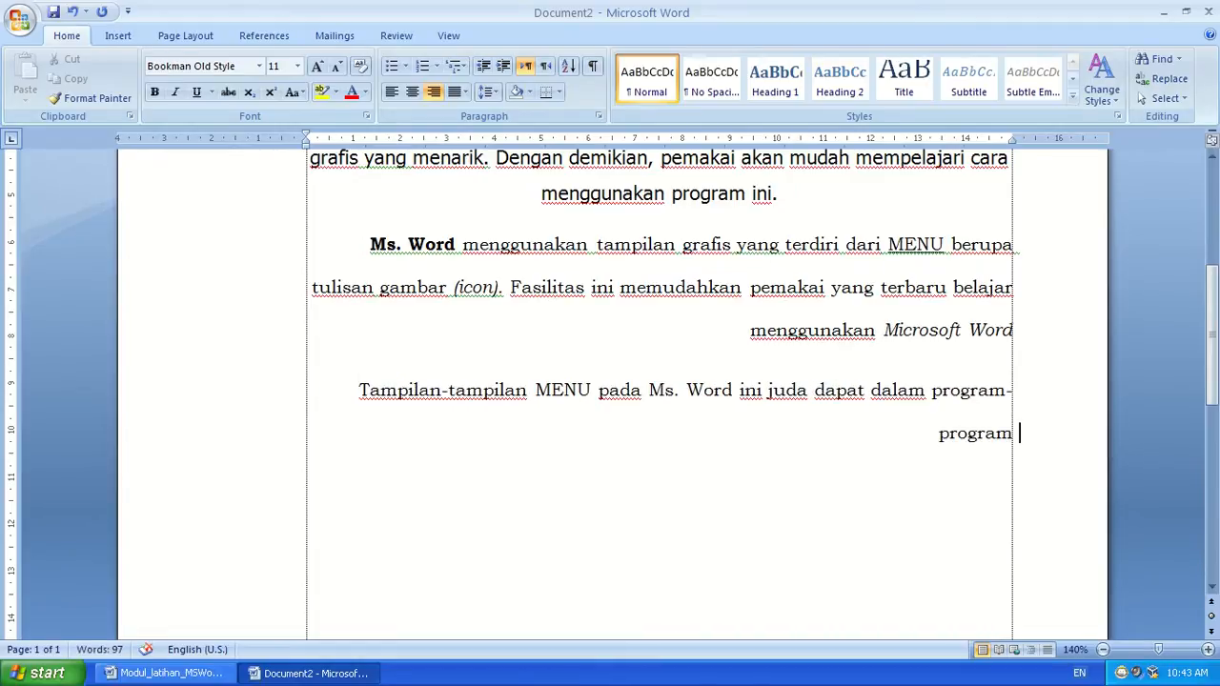
# Continue the fourth paragraph with "Microsoft Office lainnya, seperti".
pyautogui.write('Mic')
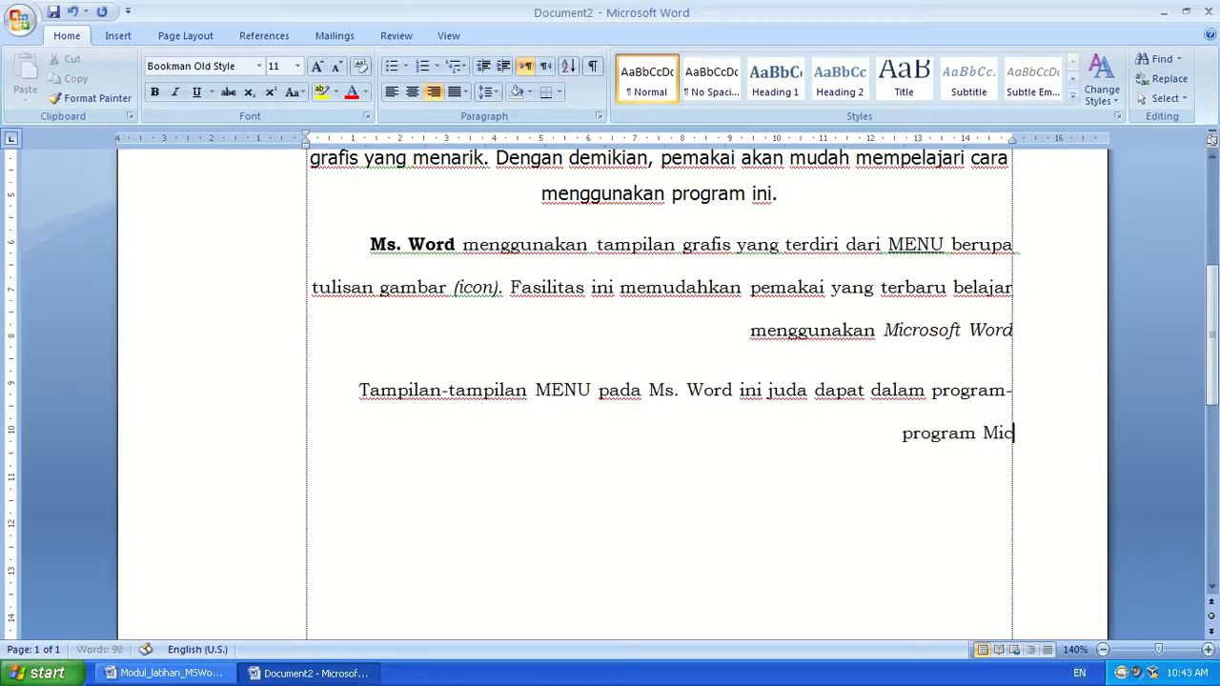
pyautogui.write('rosoft Offic')
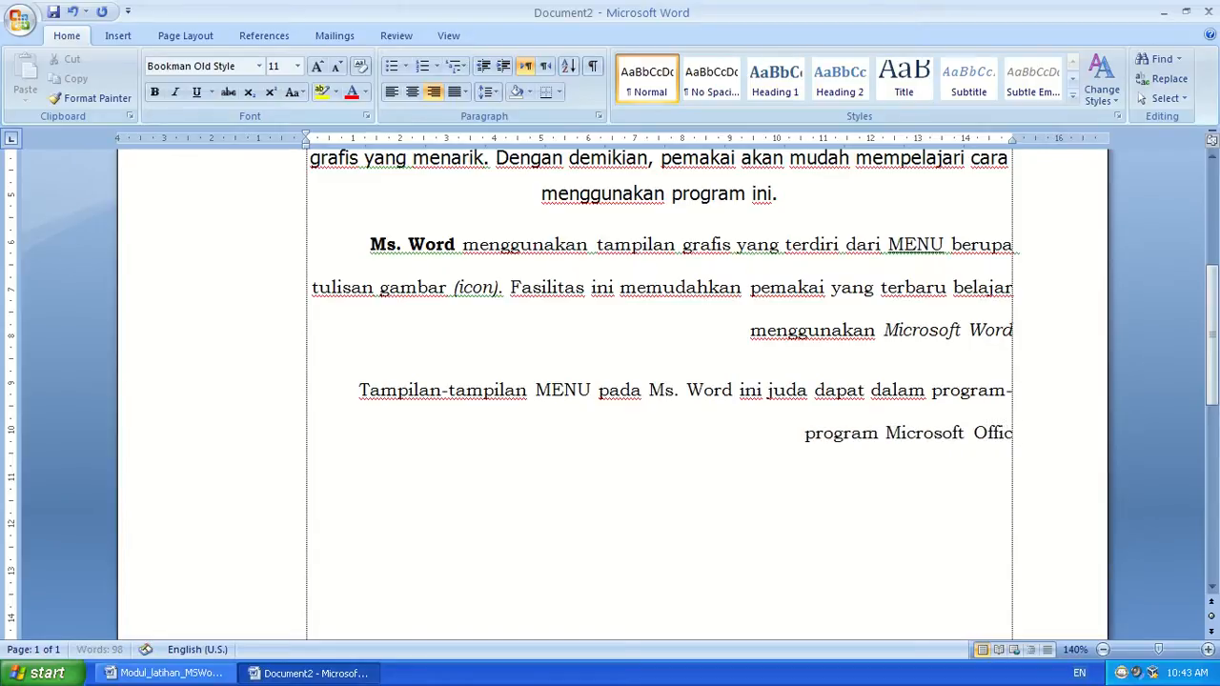
pyautogui.write('e lainnya.')
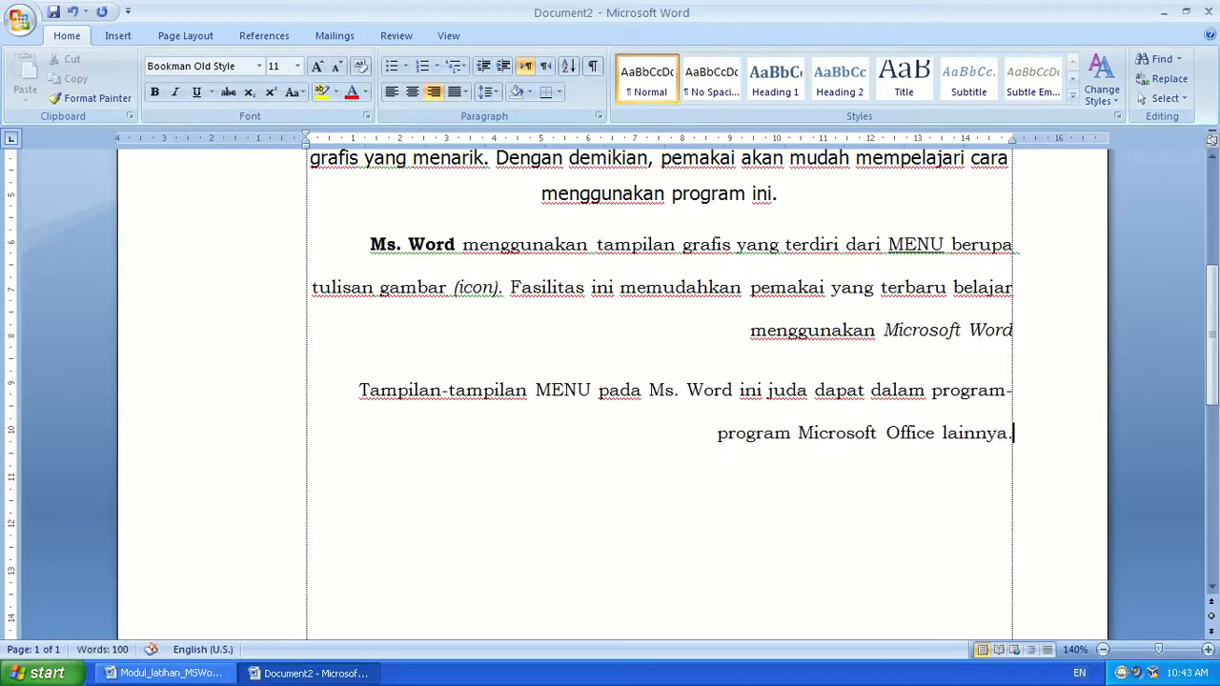
pyautogui.press('BackSpace')
pyautogui.write(', seperti')
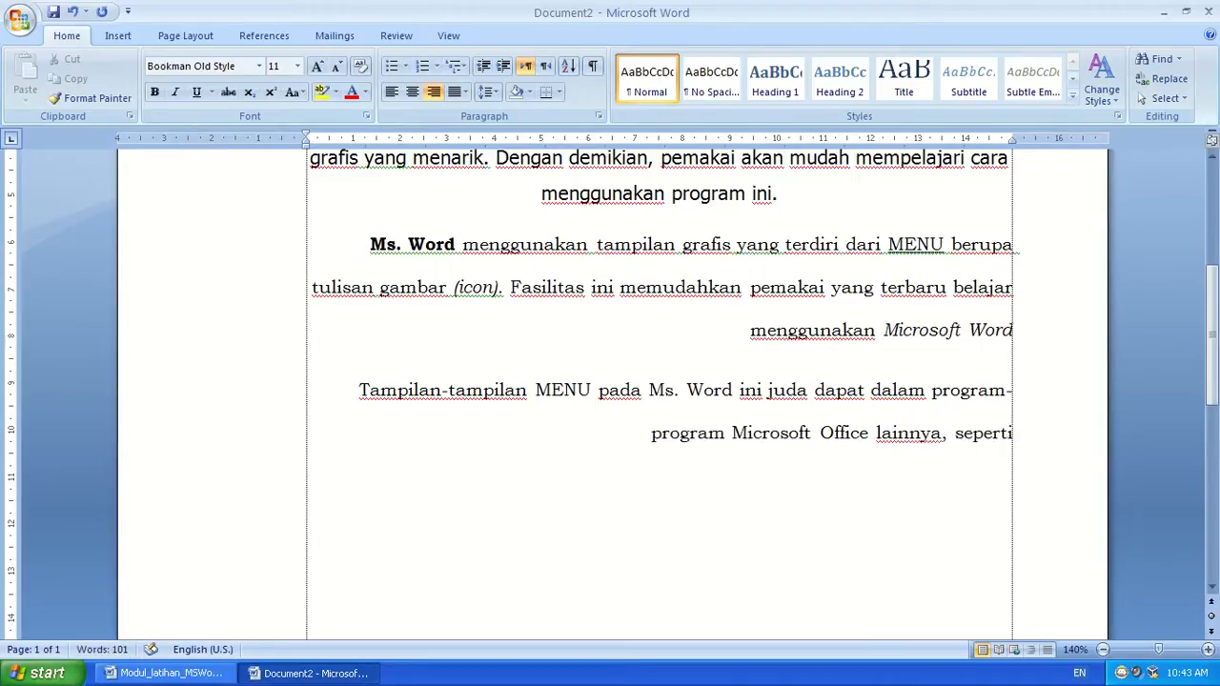
# Continue the fourth paragraph with "Ms. Excel dan Ms. PowerPoint", including the period after the second "Ms".
pyautogui.write(' Ms.')
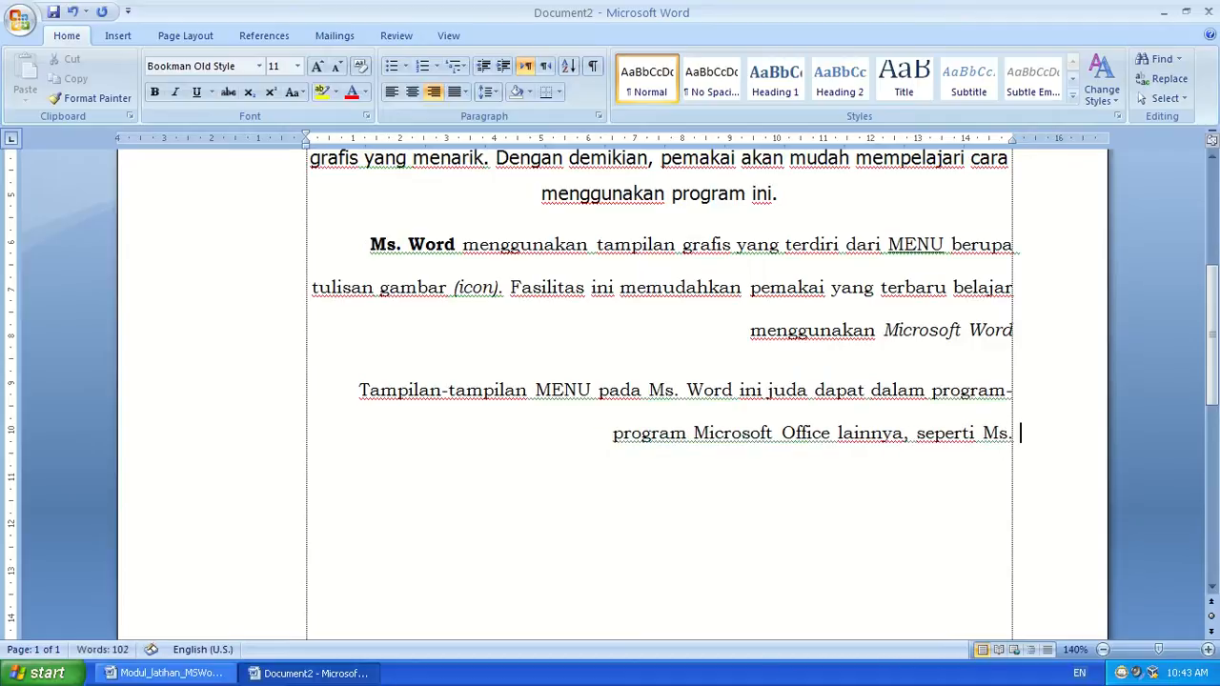
pyautogui.write(' Excel')
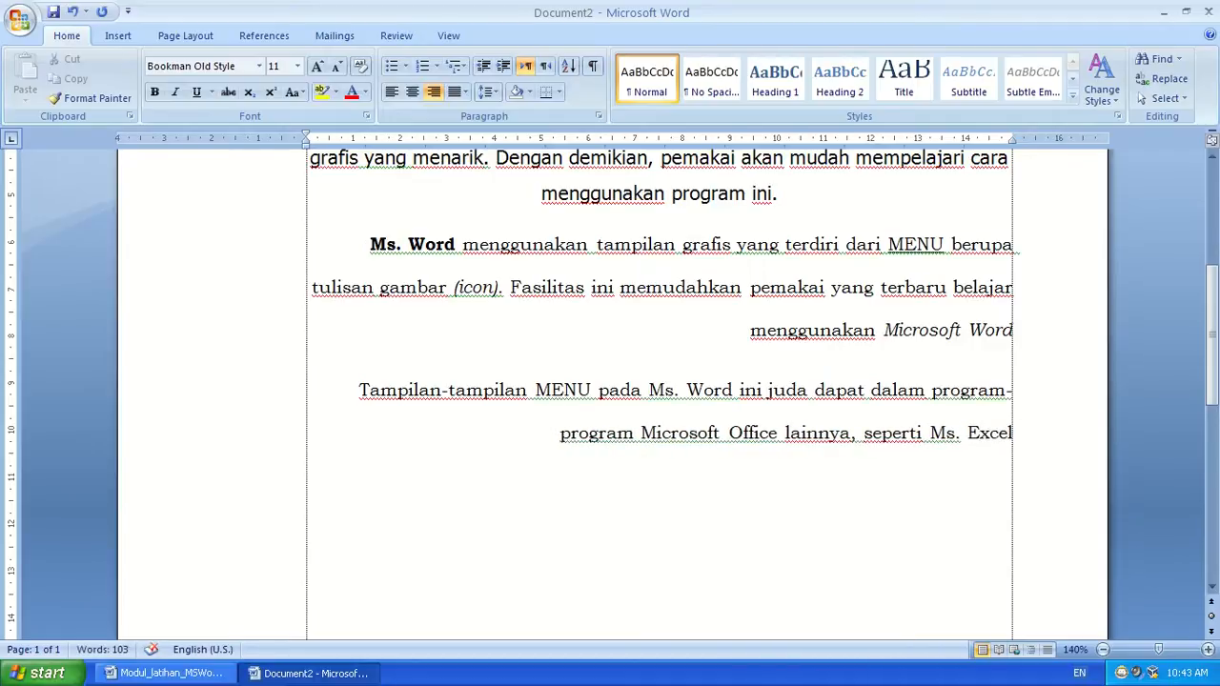
pyautogui.write(' dan mi')
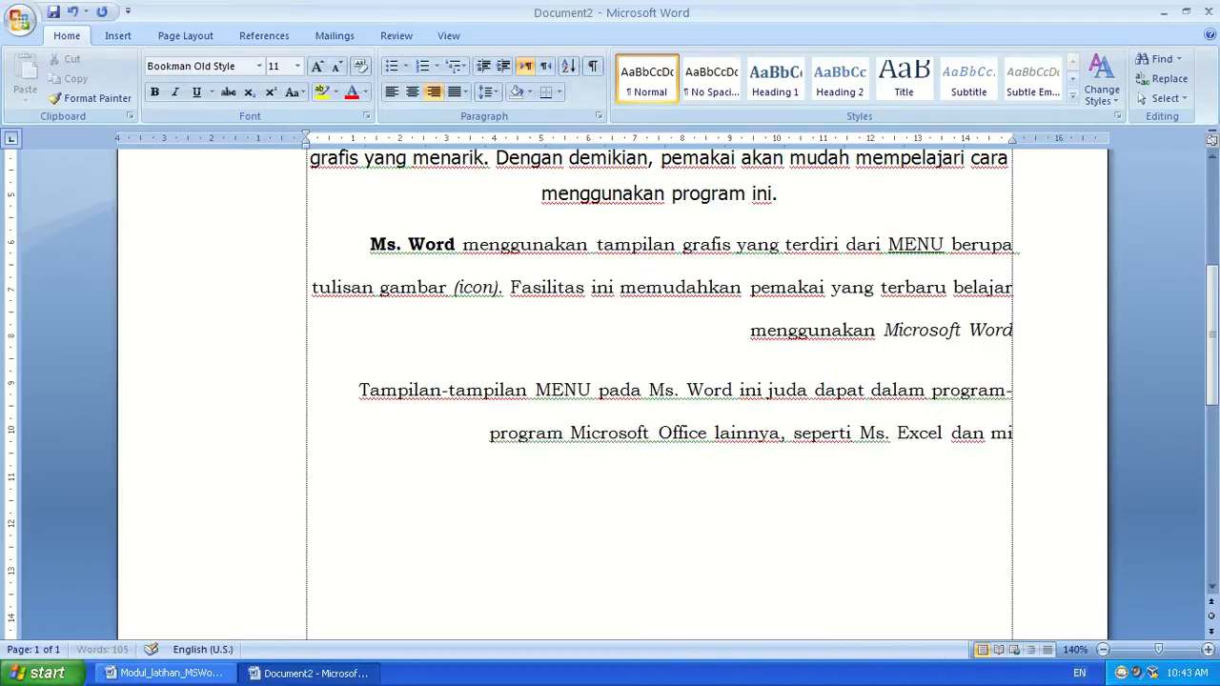
pyautogui.press('BackSpace')
pyautogui.press('BackSpace')
pyautogui.write('Ms')
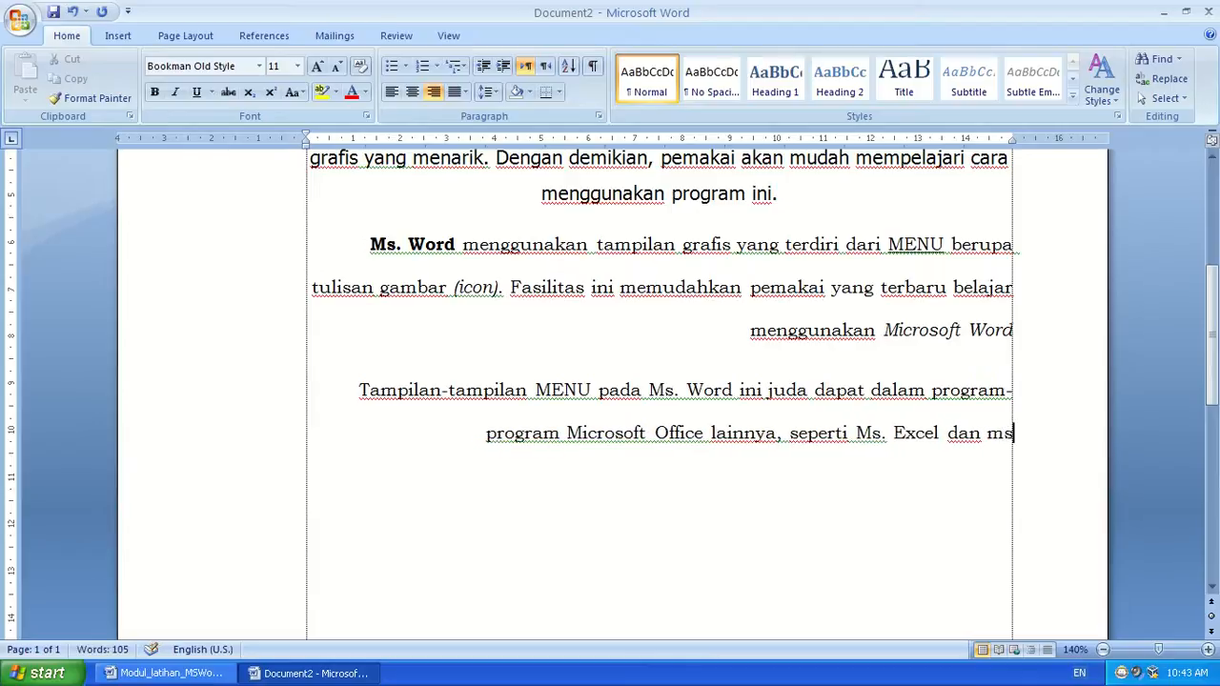
pyautogui.write(' Power')
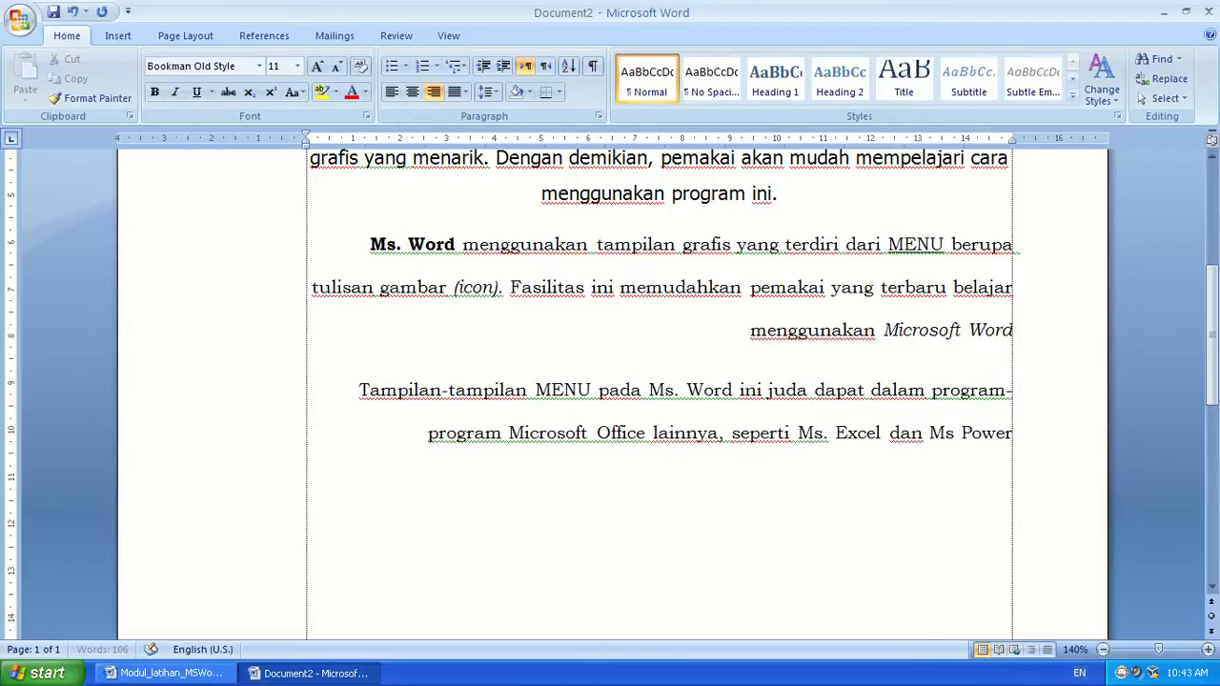
pyautogui.write('Point')
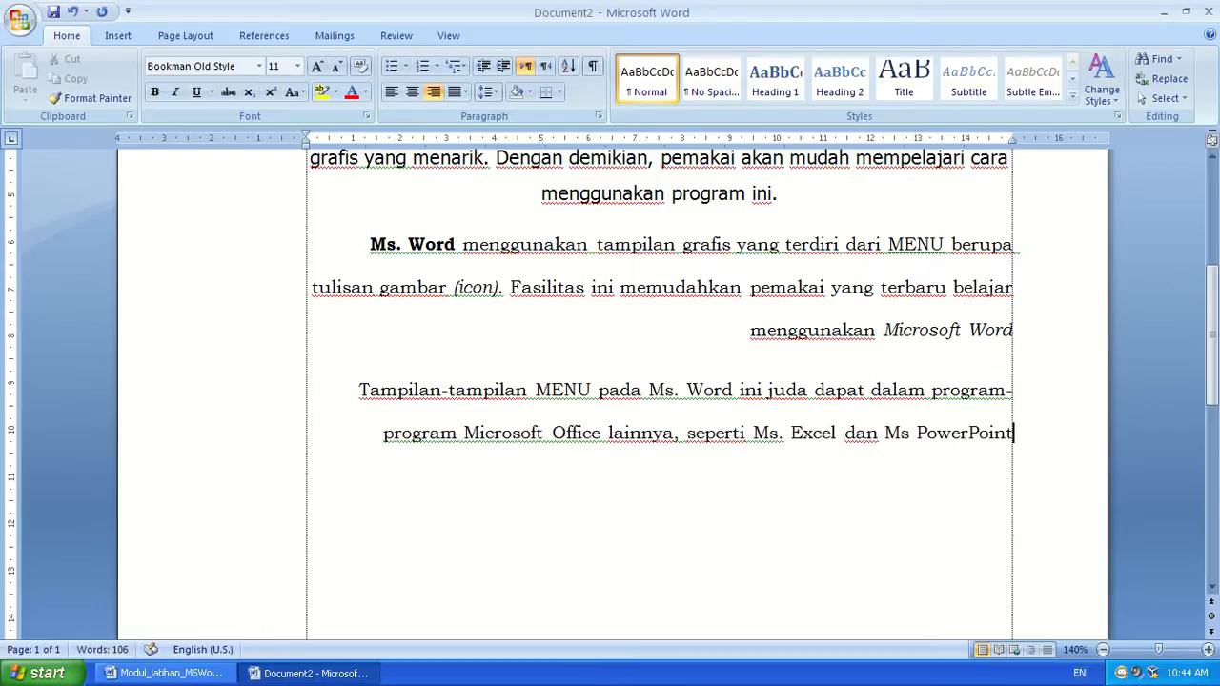
pyautogui.hotkey('ctrl', 'Left')
pyautogui.write('.')
pyautogui.press('End')
# Continue the fourth paragraph with ", sehingga dengan belajar Ms. Word", replacing the mistaken "dapat" with "dengan".
pyautogui.write(', sehingga')
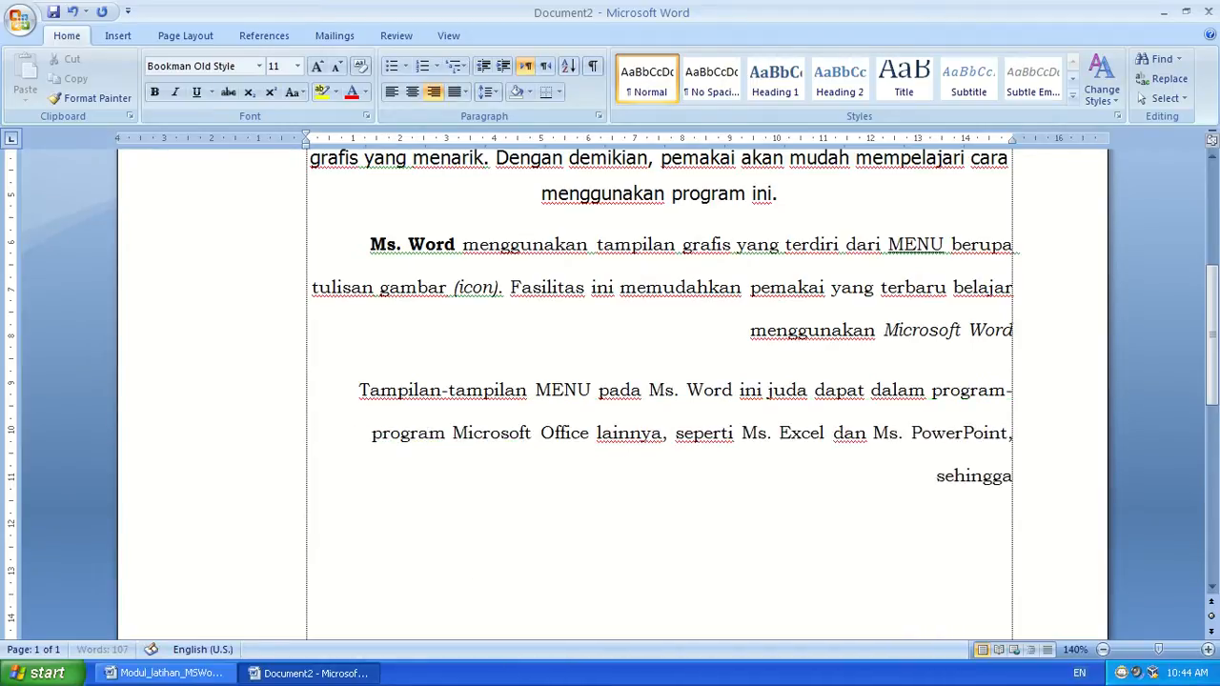
pyautogui.write(' dapat belaj')
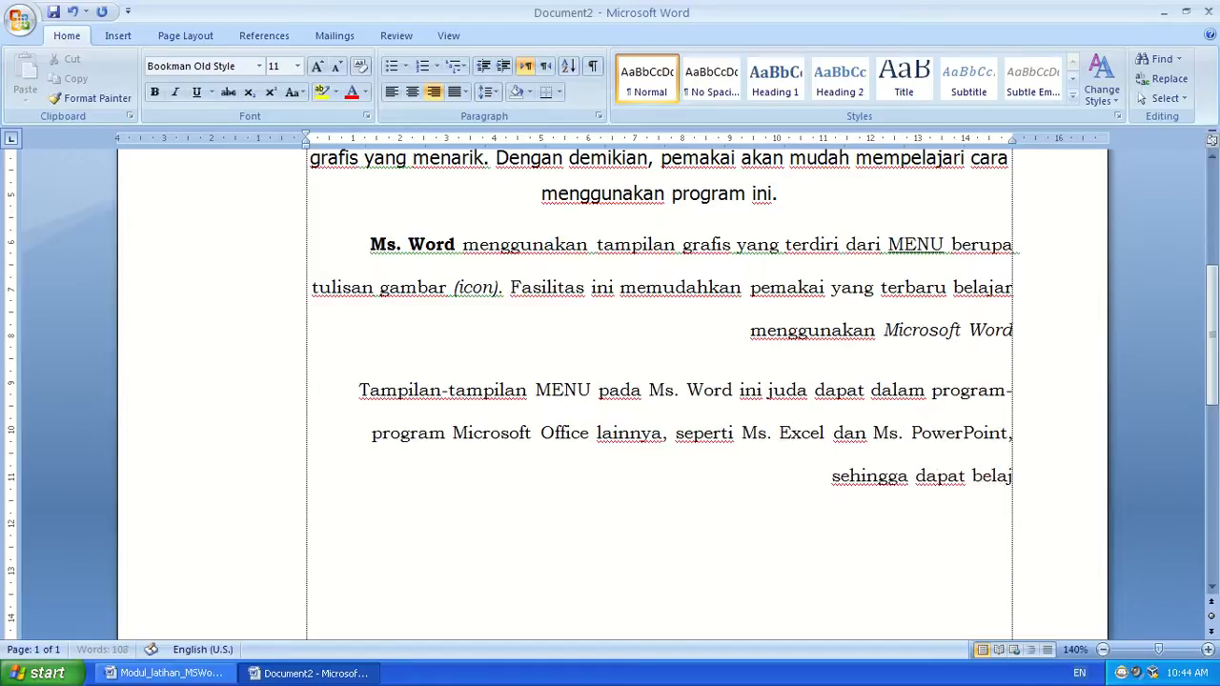
pyautogui.write('ar M')
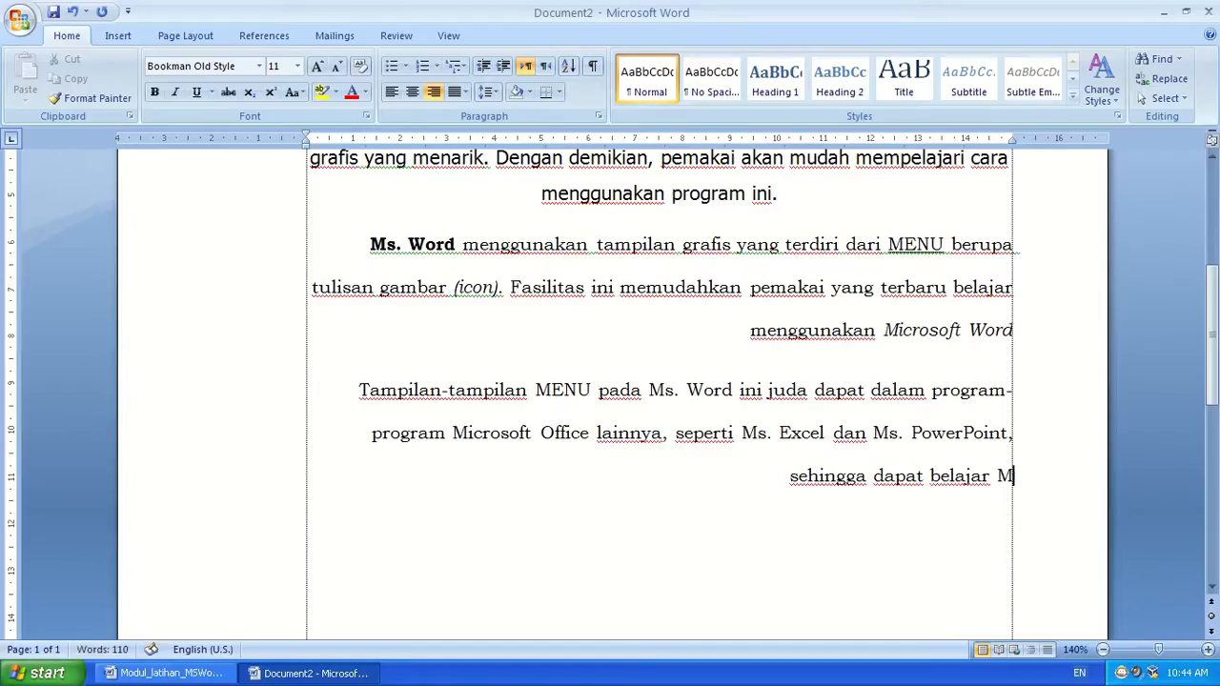
pyautogui.hotkey('ctrl', 'Left')
pyautogui.hotkey('ctrl', 'Left')
pyautogui.hotkey('ctrl', 'shift', 'Left')
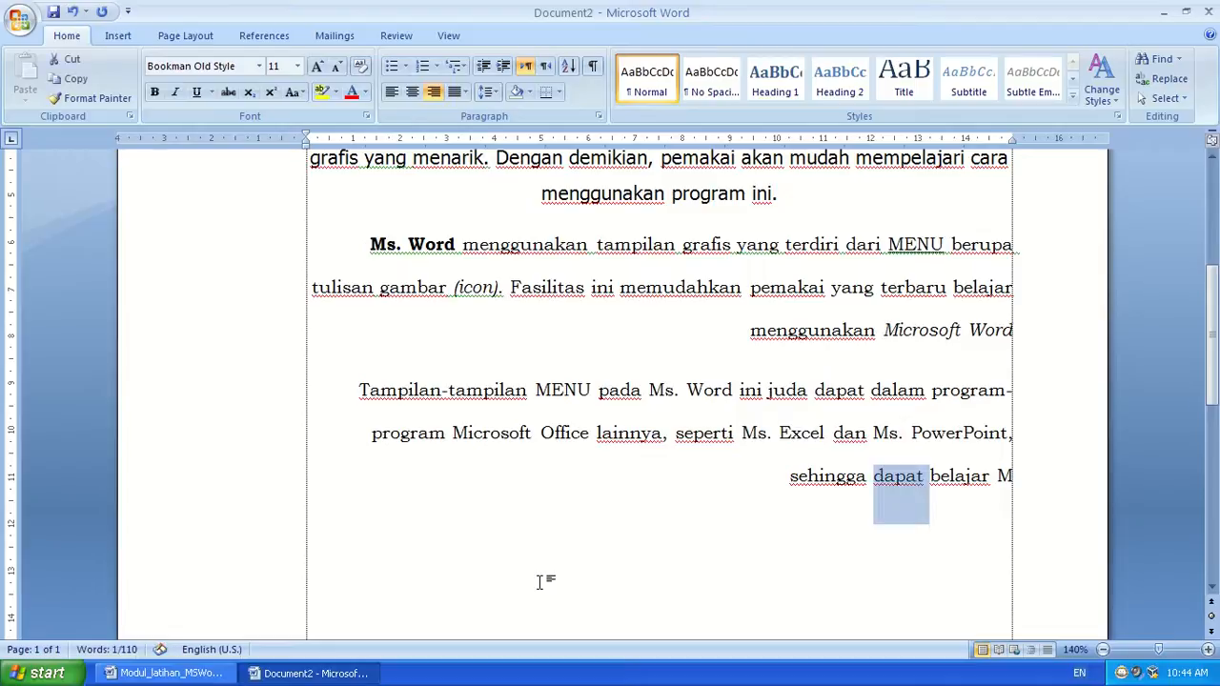
pyautogui.write('dengan')
pyautogui.press('End')
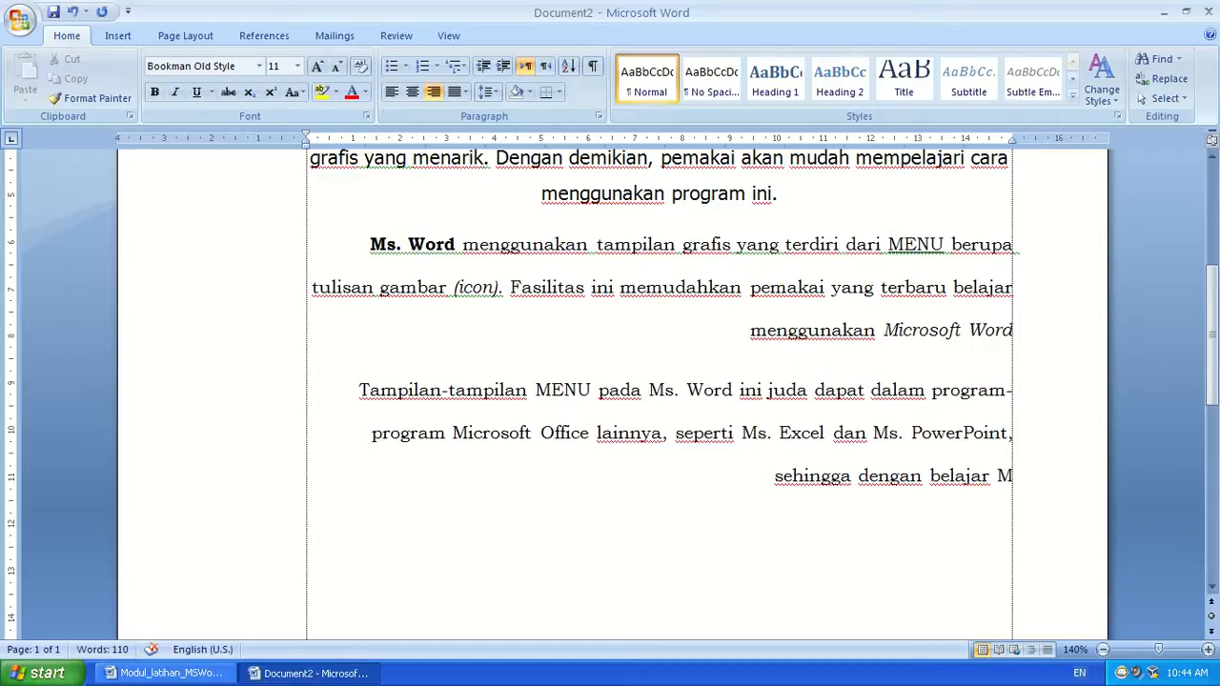
pyautogui.write('s. Word')
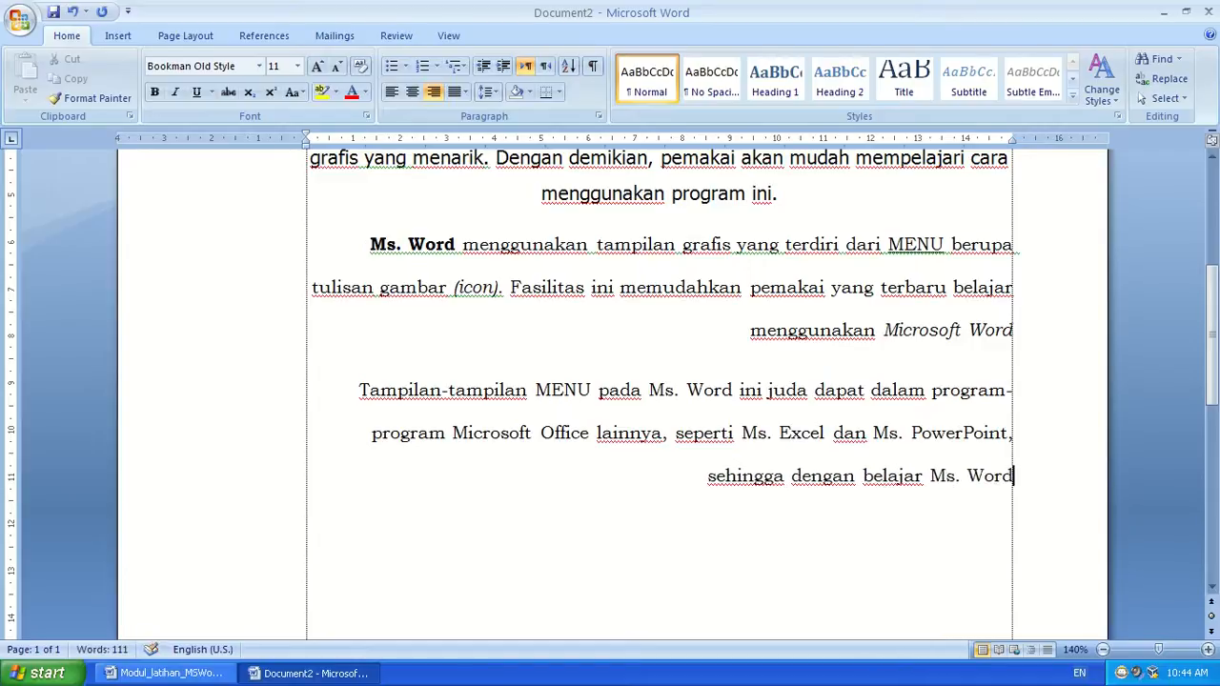
# Continue the fourth paragraph with "sebenarnya Anda juga sudah mempelajari progam".
pyautogui.write(' seben')
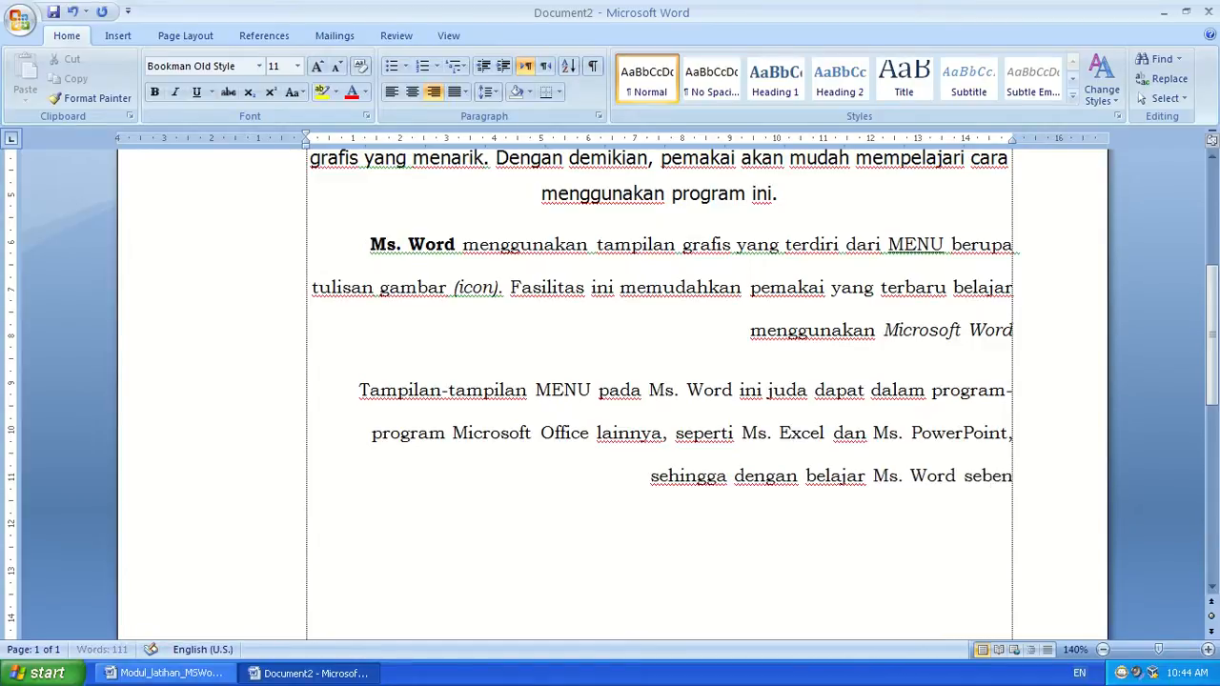
pyautogui.write('arnya An')
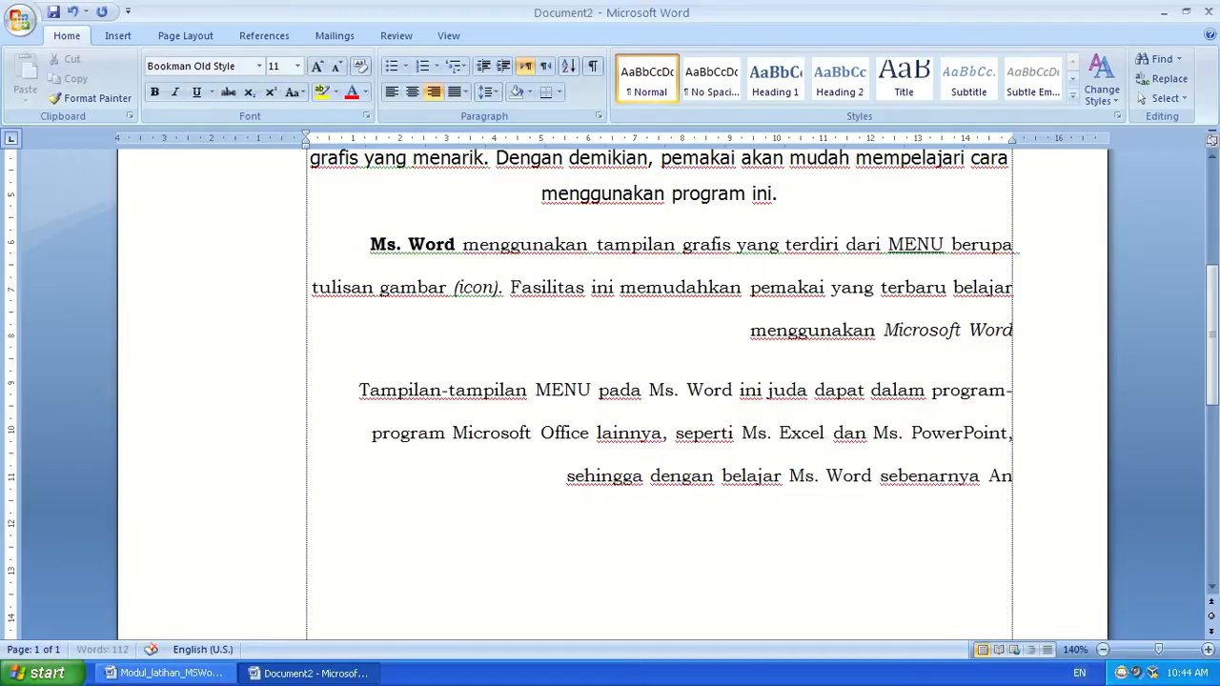
pyautogui.write('da juga s')
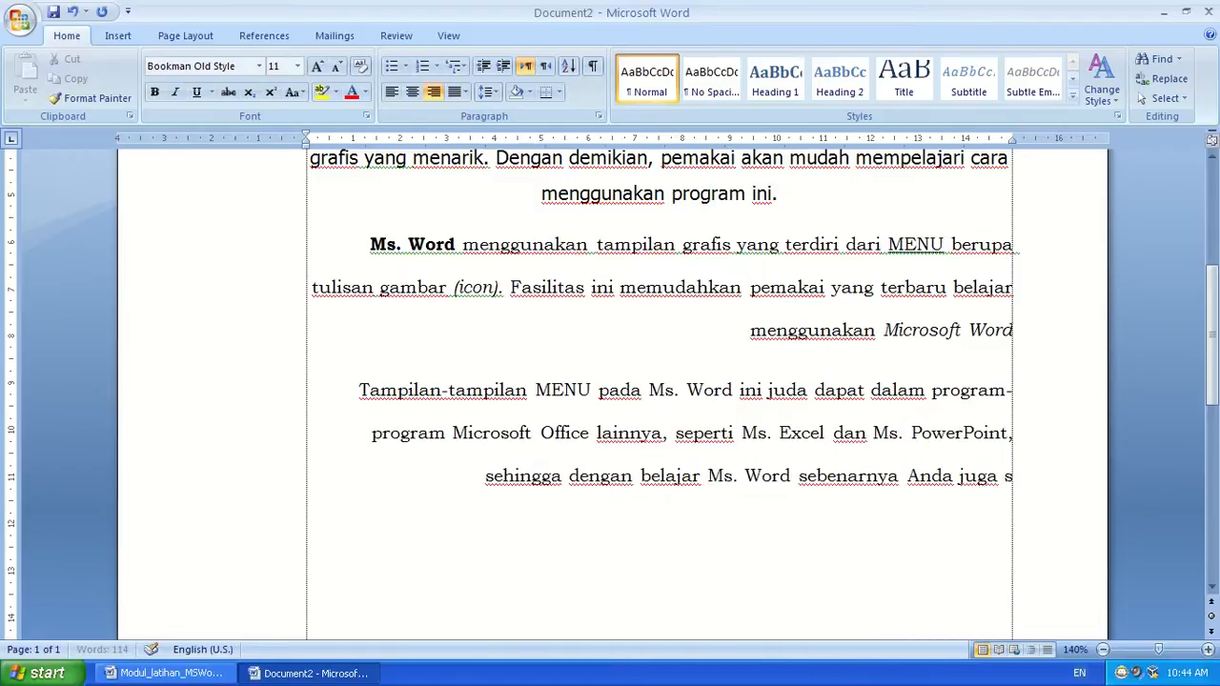
pyautogui.write('udah mempel')
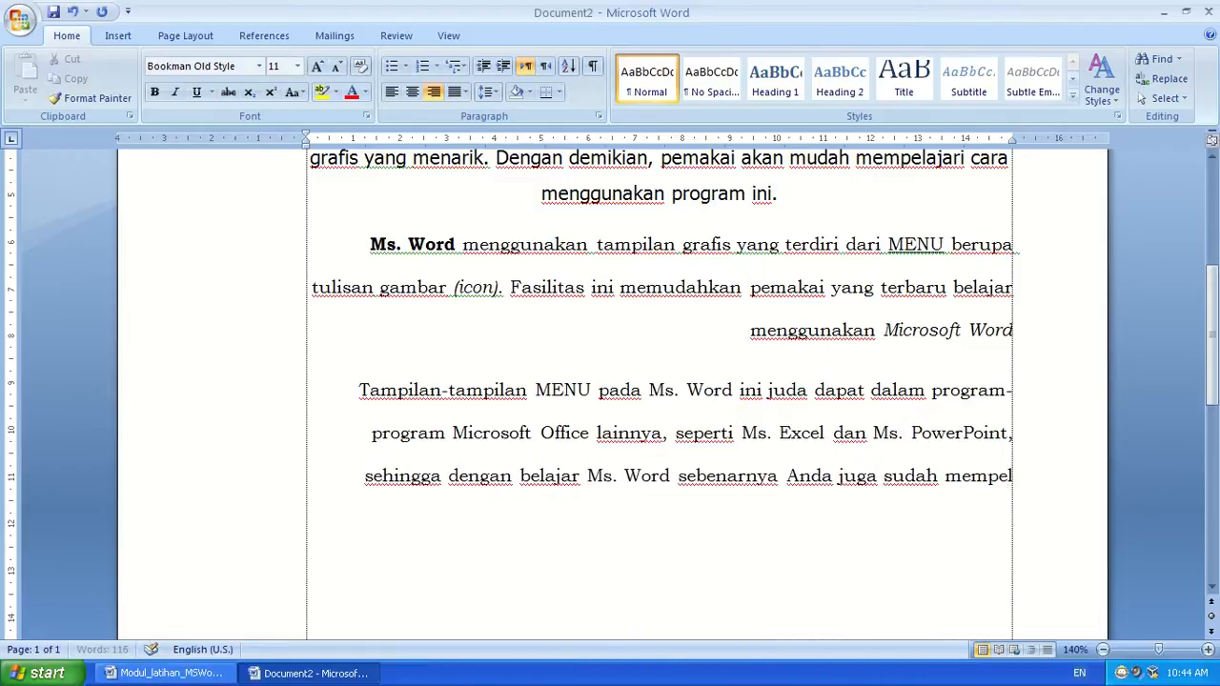
pyautogui.write('ajari proga')
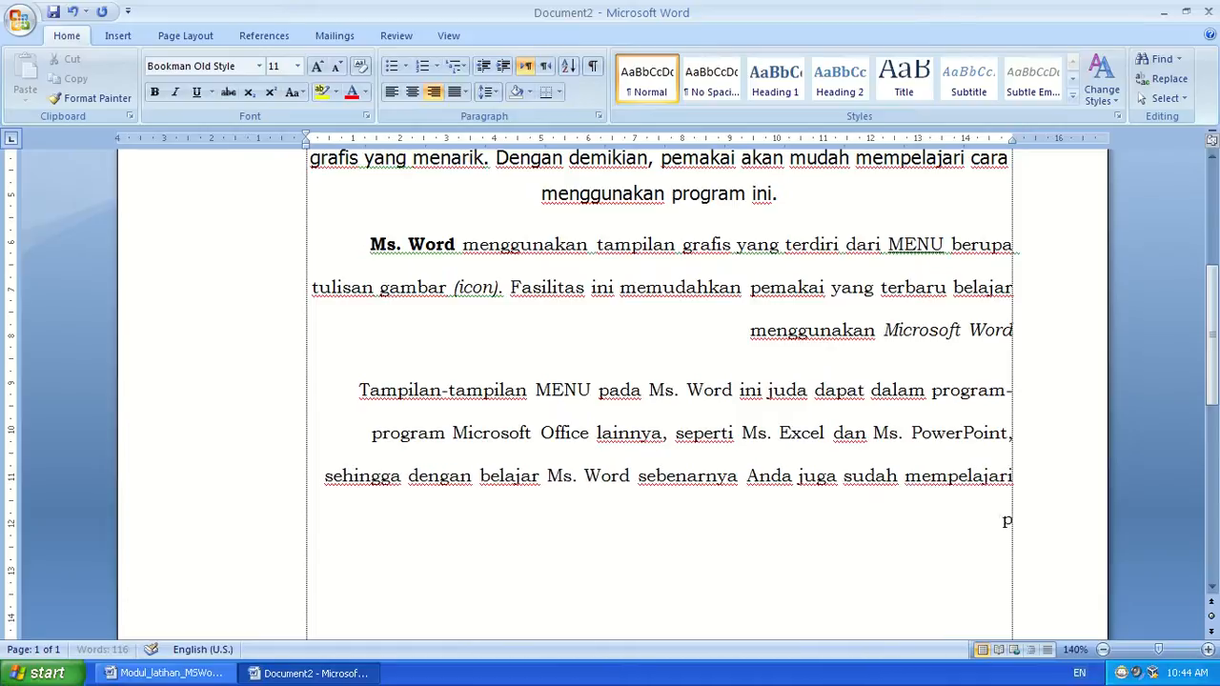
pyautogui.write('m ')
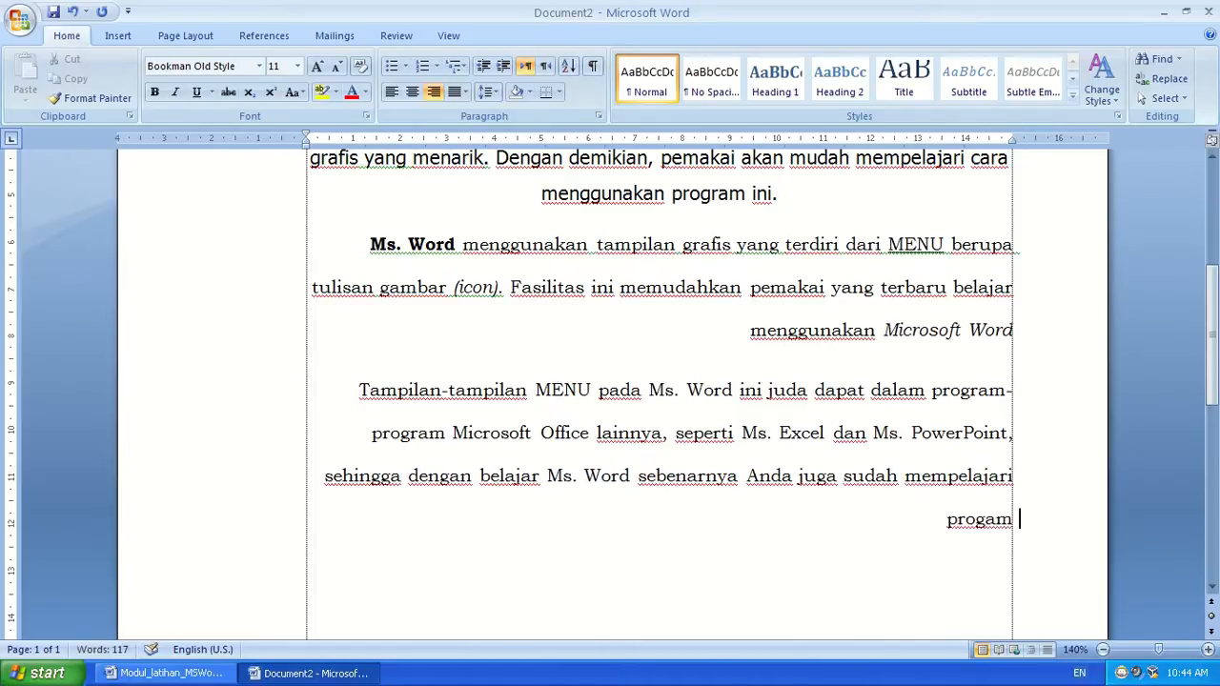
# Finish the fourth paragraph with "Microsoft Office Lainnya.".
pyautogui.write('M')
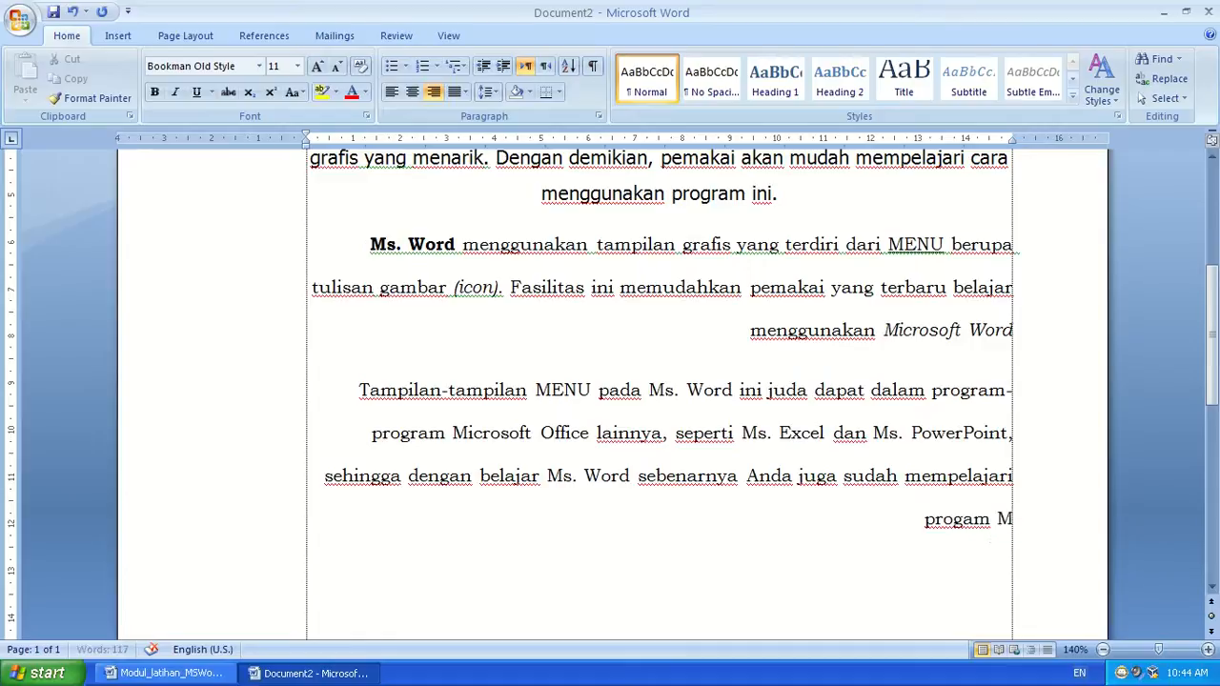
pyautogui.write('icrosoft ')
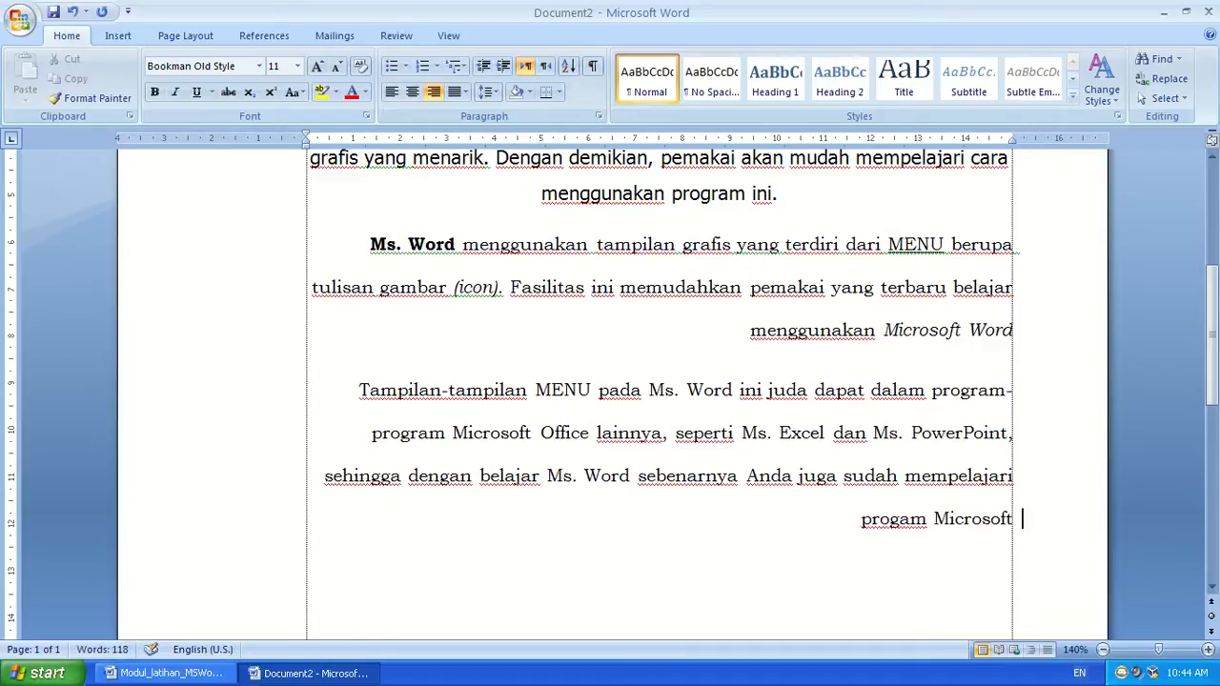
pyautogui.write('Office Lai')
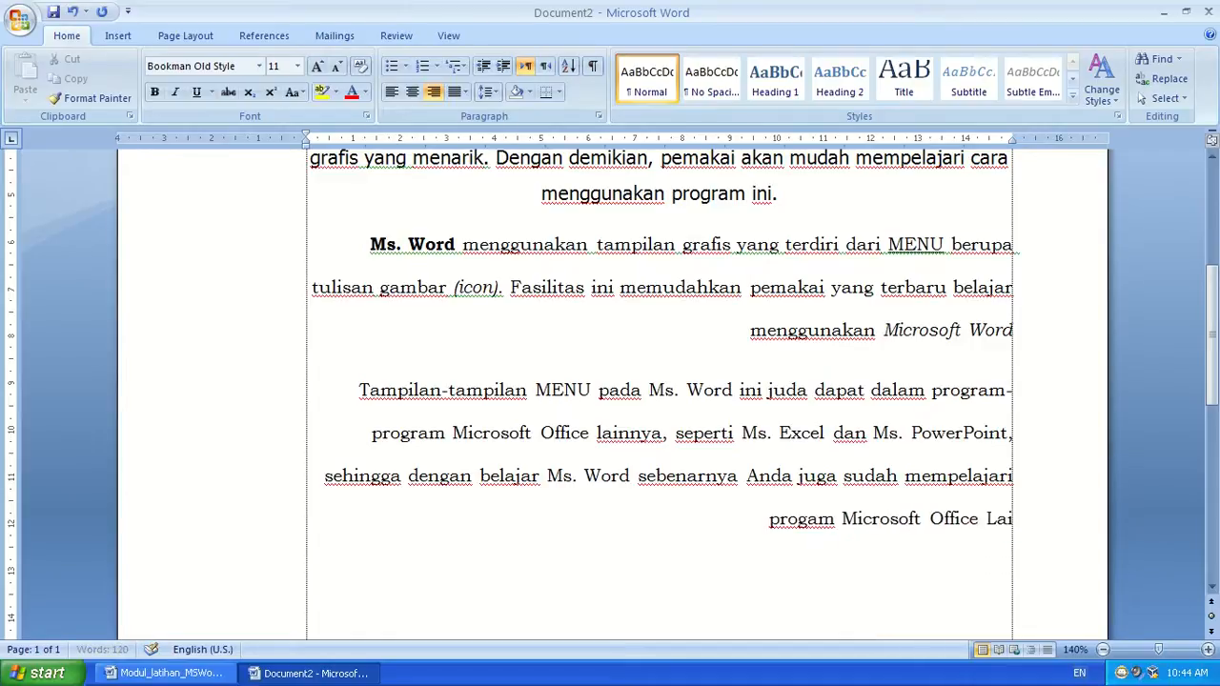
pyautogui.write('nnya.')
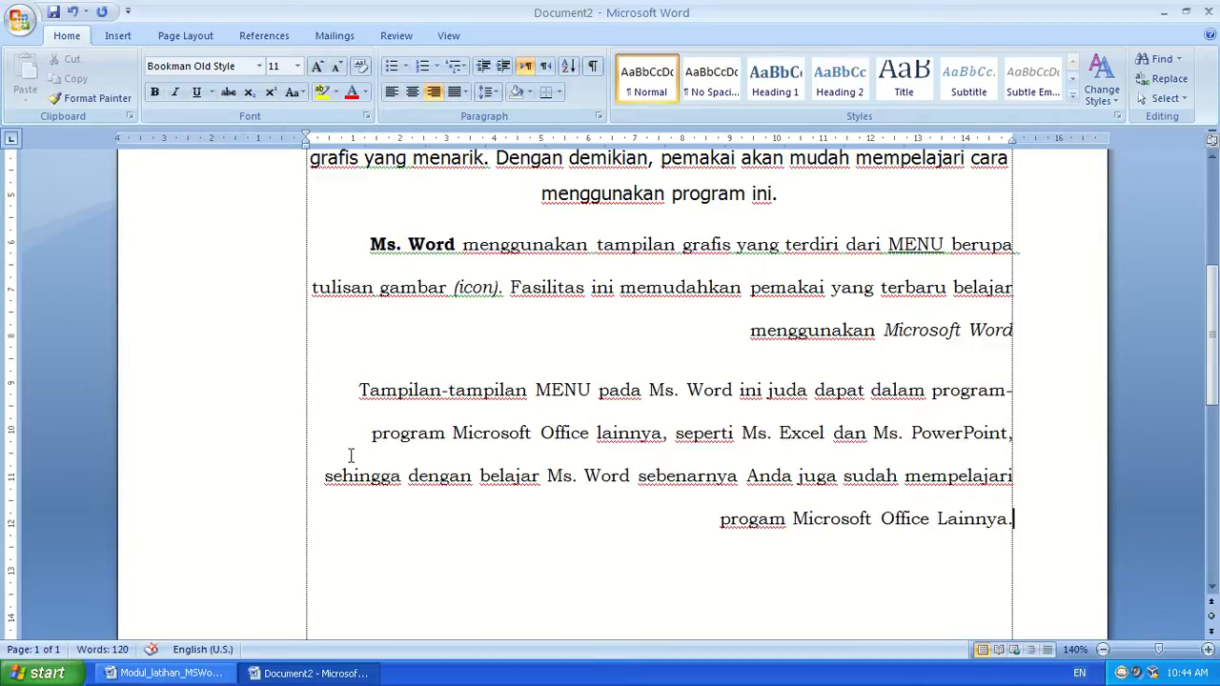
# Select the whole fourth paragraph and check its formatting callout in the Modul_latihan_MSWord_kelas_X document.
pyautogui.moveTo(235, 411); pyautogui.dragTo(194, 556)
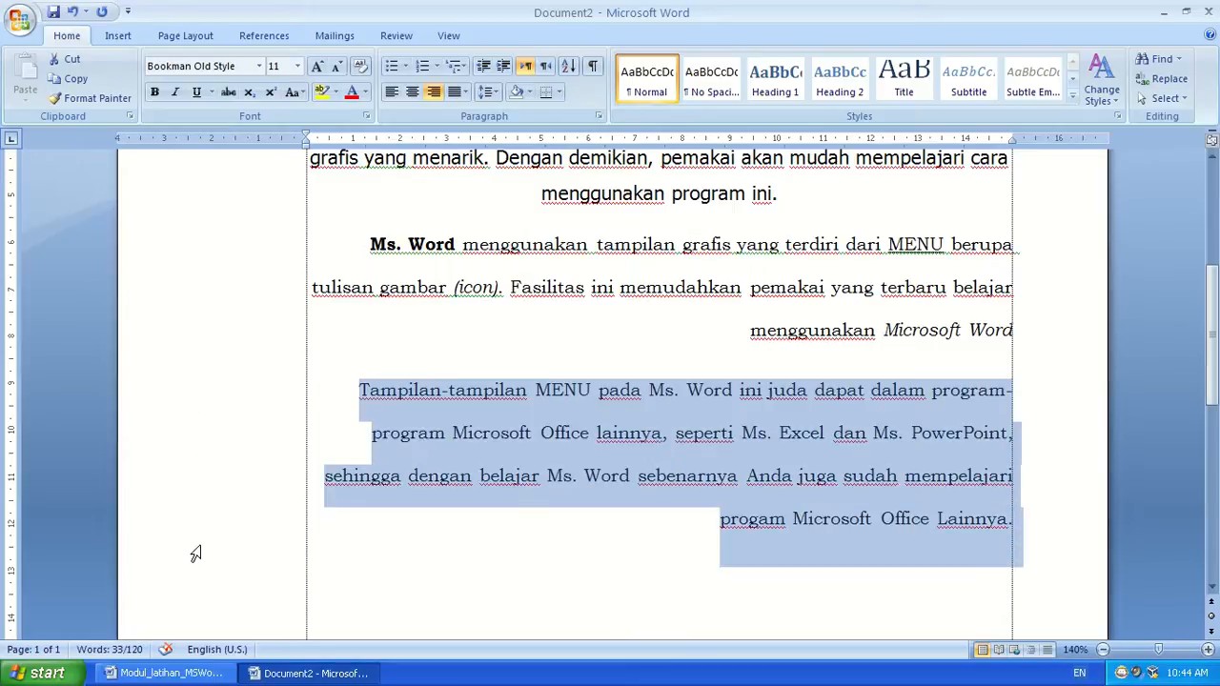
pyautogui.click(189, 678)
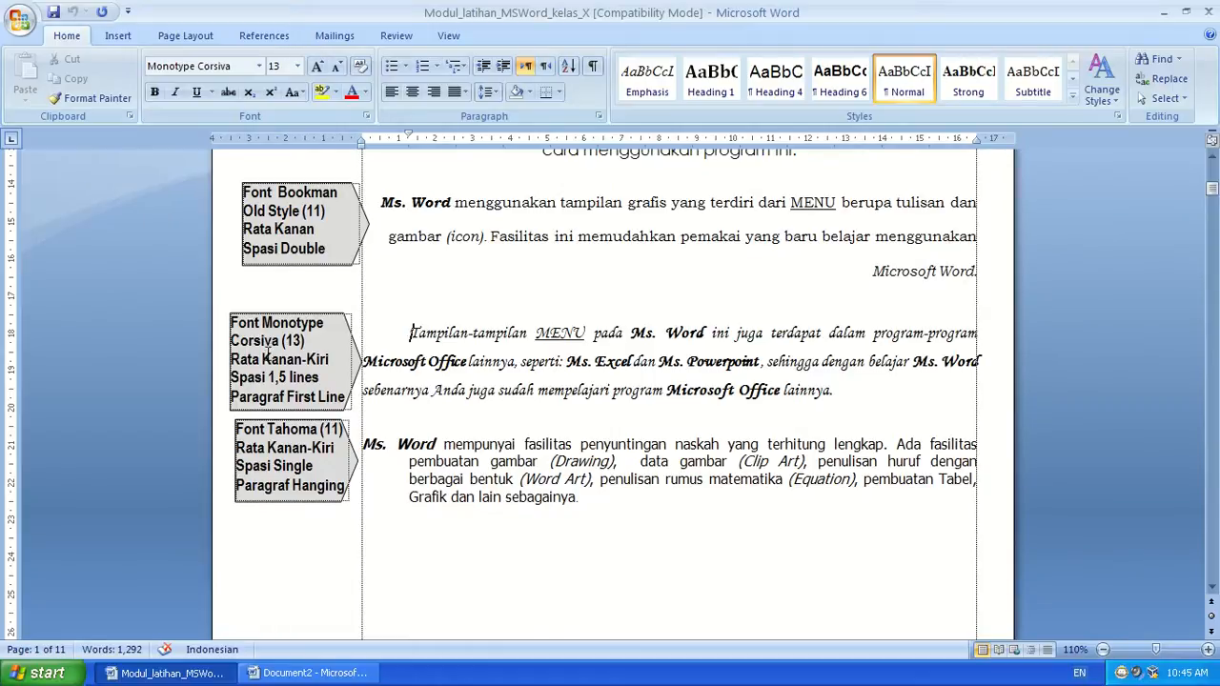
pyautogui.click(288, 345)
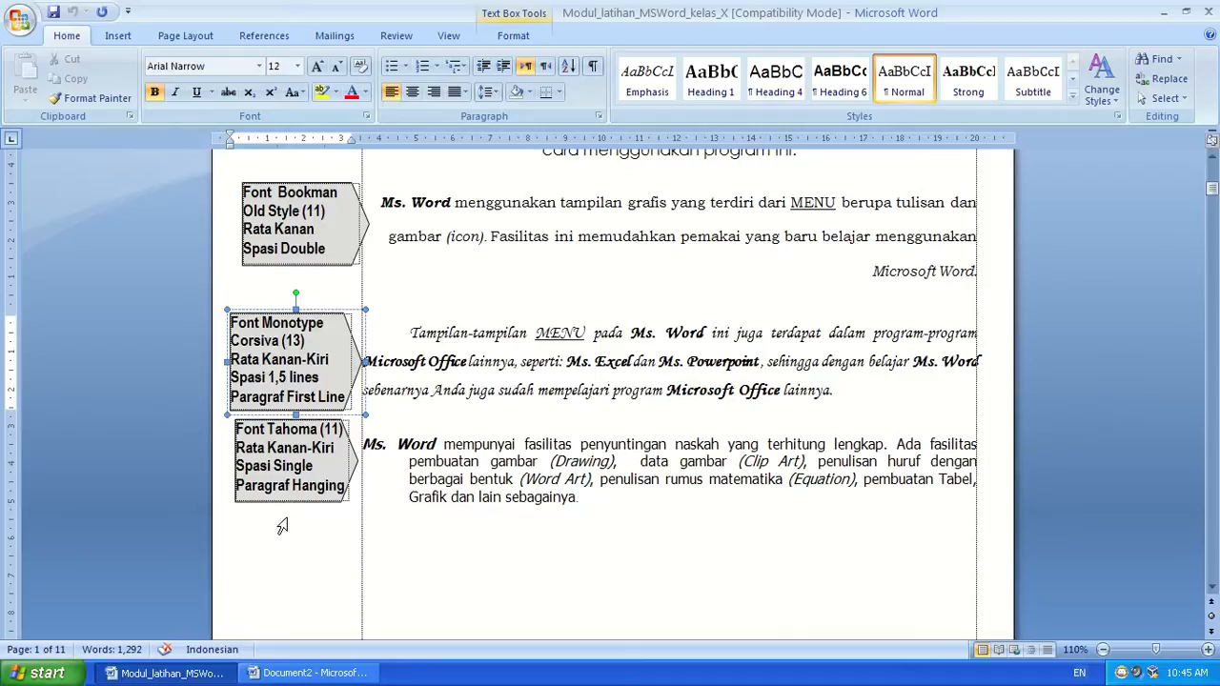
pyautogui.click(302, 673)
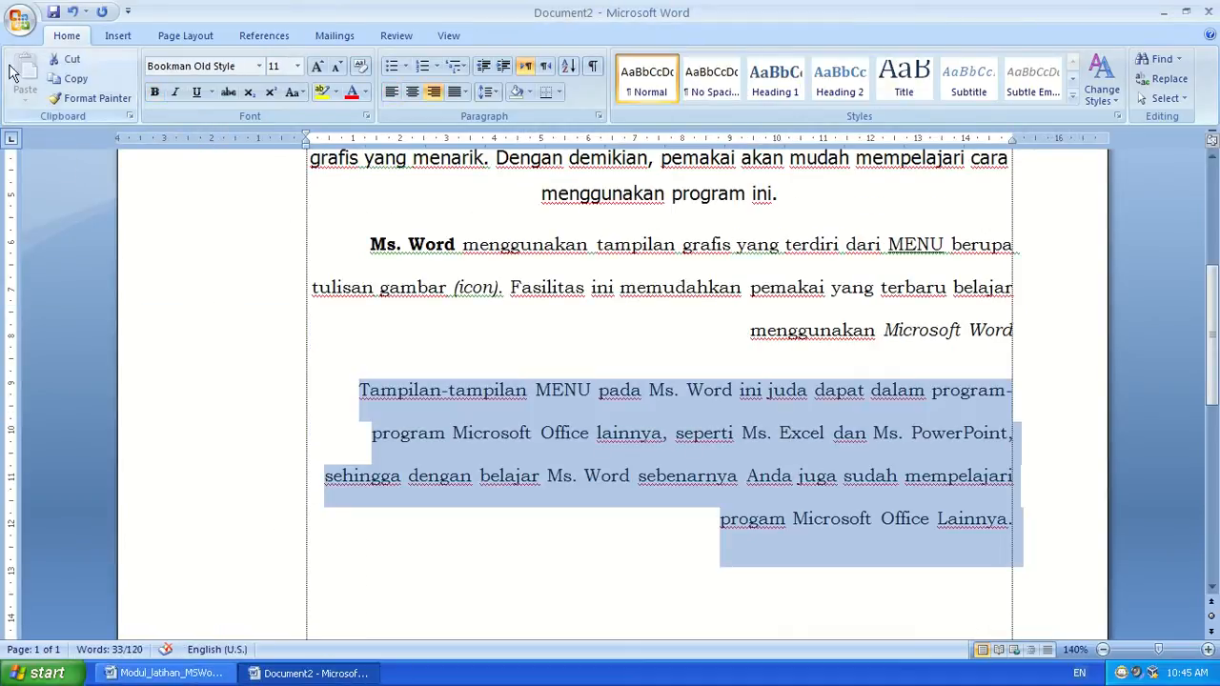
# Change the font of the selected fourth paragraph to Monotype Corsiva.
pyautogui.click(227, 67)
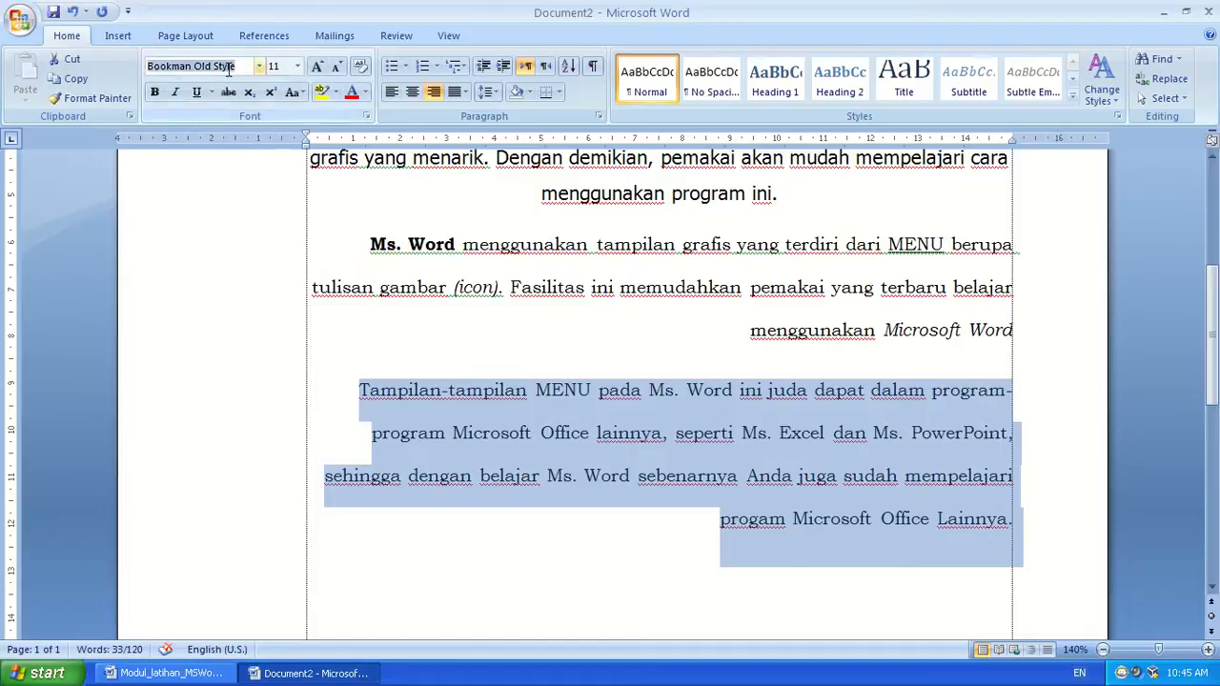
pyautogui.click(259, 67)
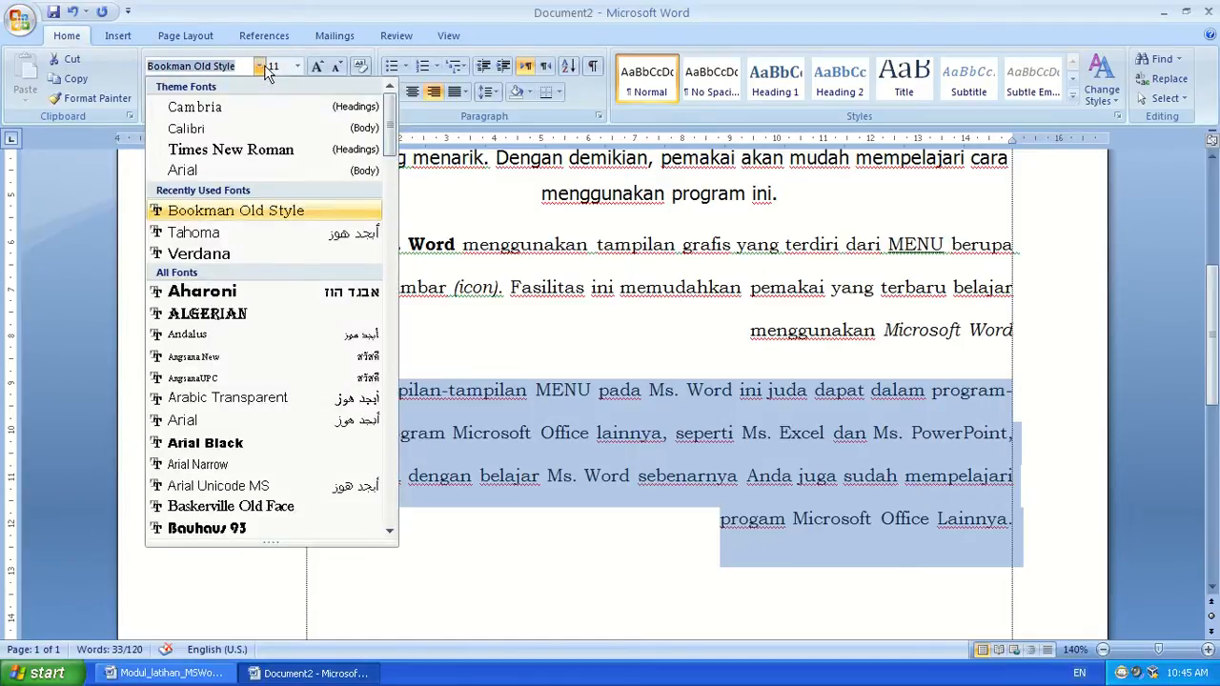
pyautogui.scroll(-8, 269, 286)
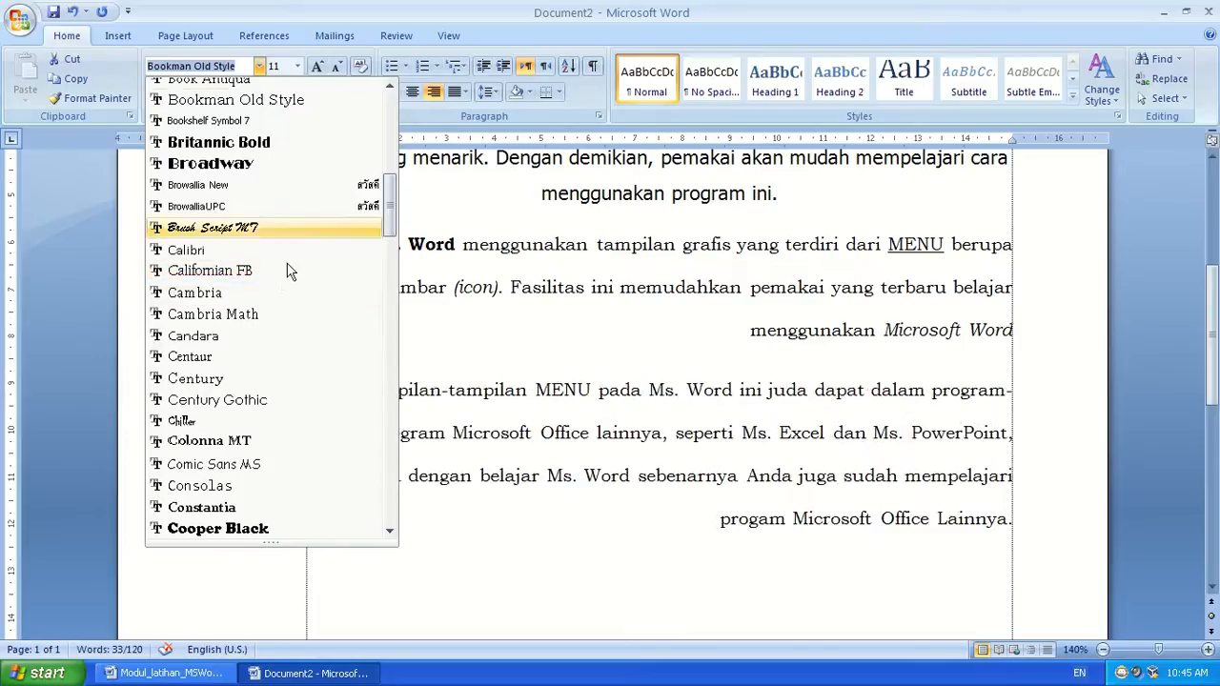
pyautogui.scroll(1, 262, 277)
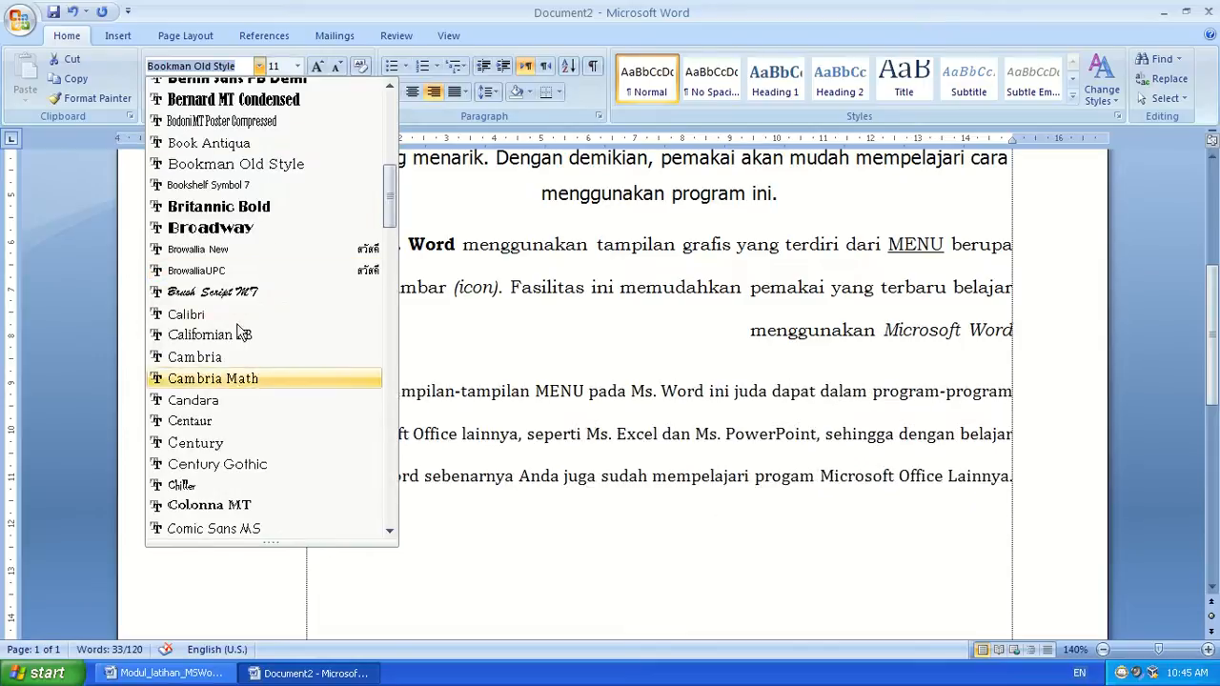
pyautogui.scroll(-2, 238, 238)
pyautogui.scroll(3, 220, 258)
pyautogui.scroll(5, 219, 264)
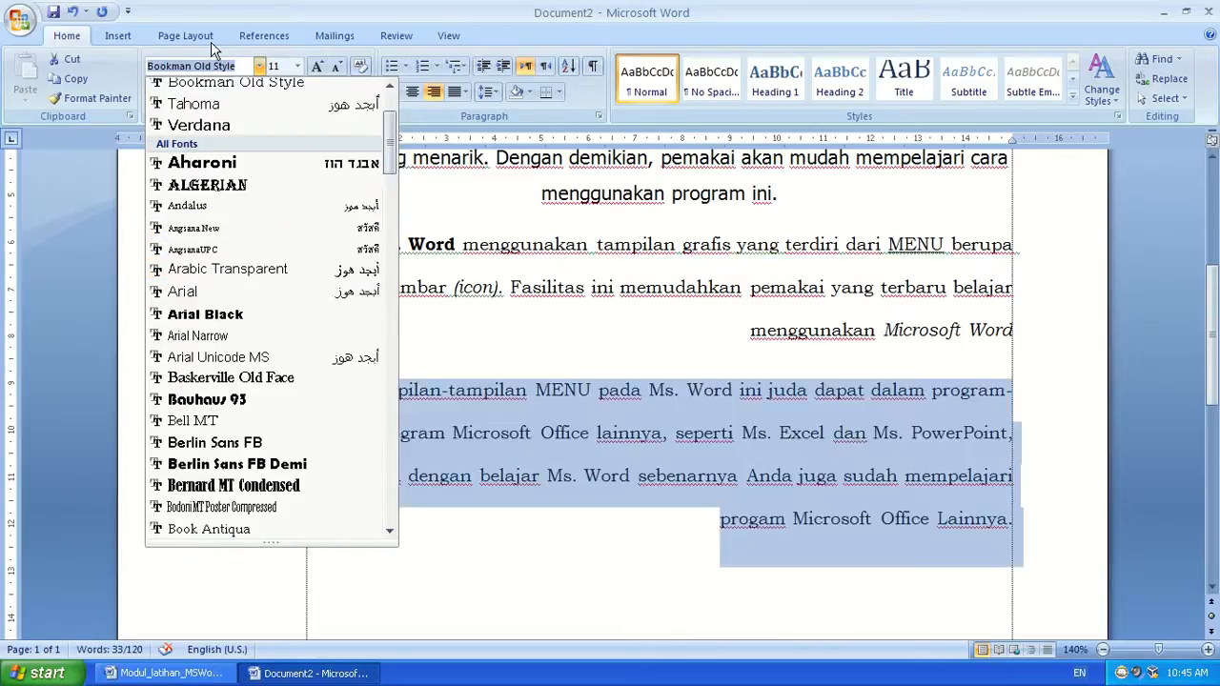
pyautogui.click(234, 68)
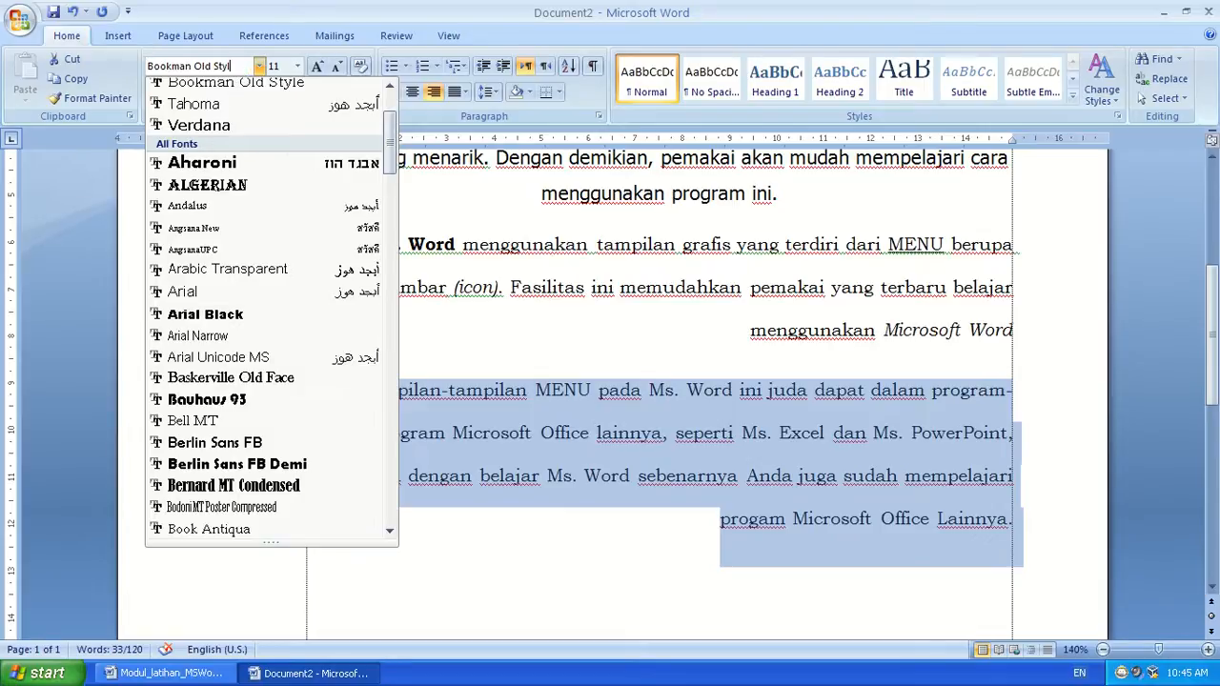
pyautogui.press('BackSpace')
pyautogui.press('BackSpace')
pyautogui.press('BackSpace')
pyautogui.press('BackSpace')
pyautogui.press('BackSpace')
pyautogui.press('BackSpace')
pyautogui.press('BackSpace')
pyautogui.press('BackSpace')
pyautogui.press('BackSpace')
pyautogui.press('BackSpace')
pyautogui.press('BackSpace')
pyautogui.press('BackSpace')
pyautogui.press('BackSpace')
pyautogui.press('BackSpace')
pyautogui.write('Magneto')
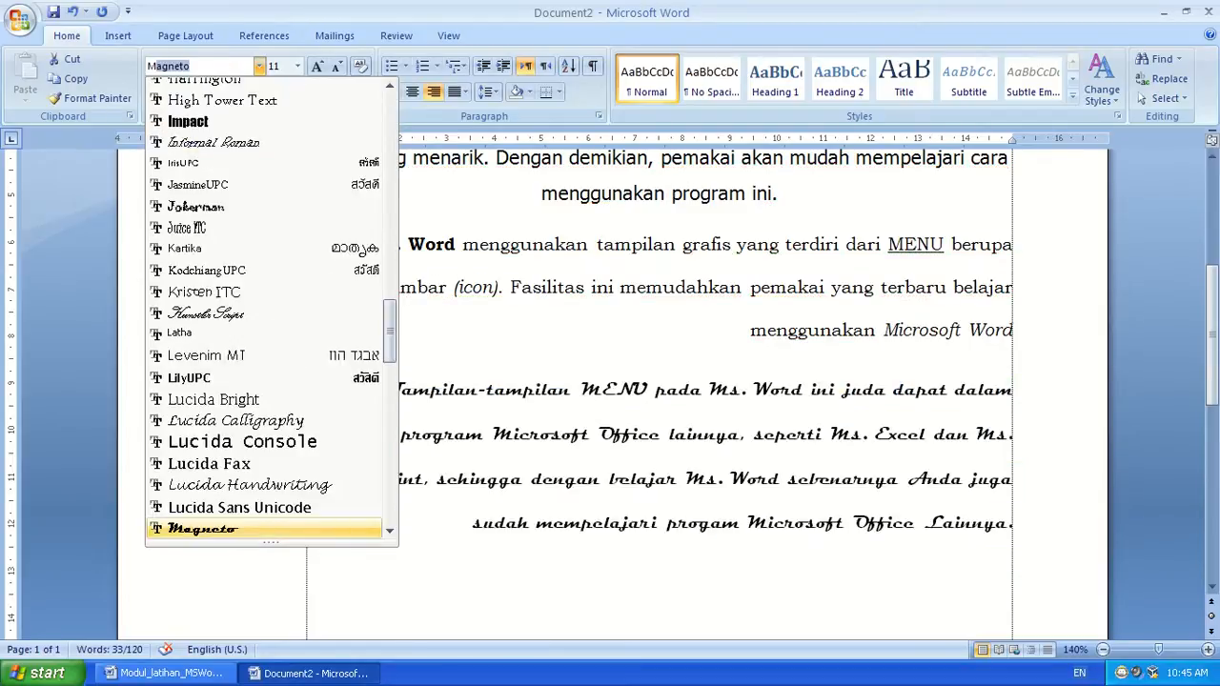
pyautogui.write('Mont')
pyautogui.press('BackSpace')
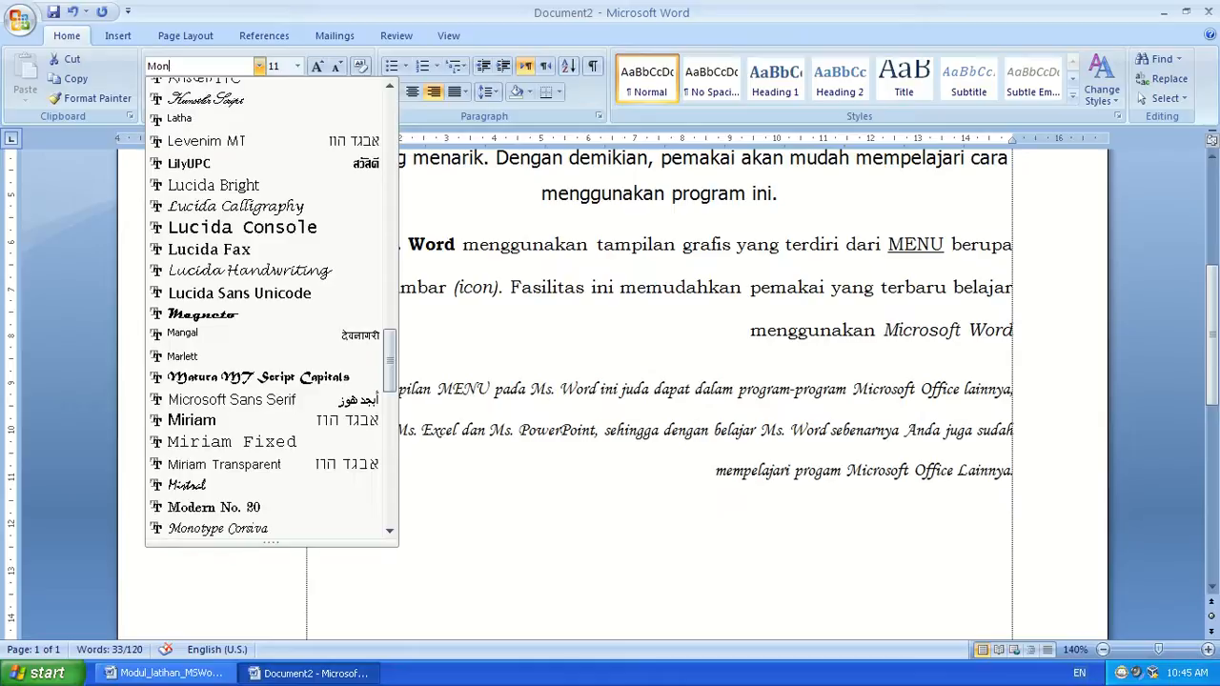
pyautogui.write('otype Corsiva')
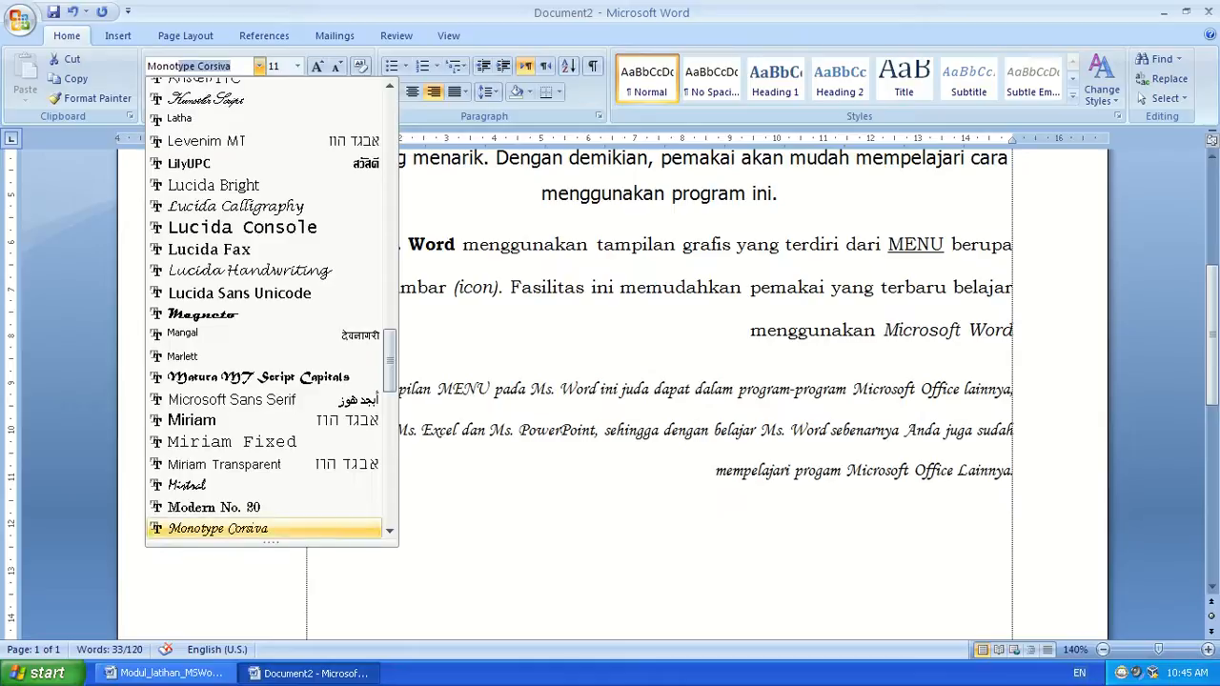
pyautogui.press('Return')
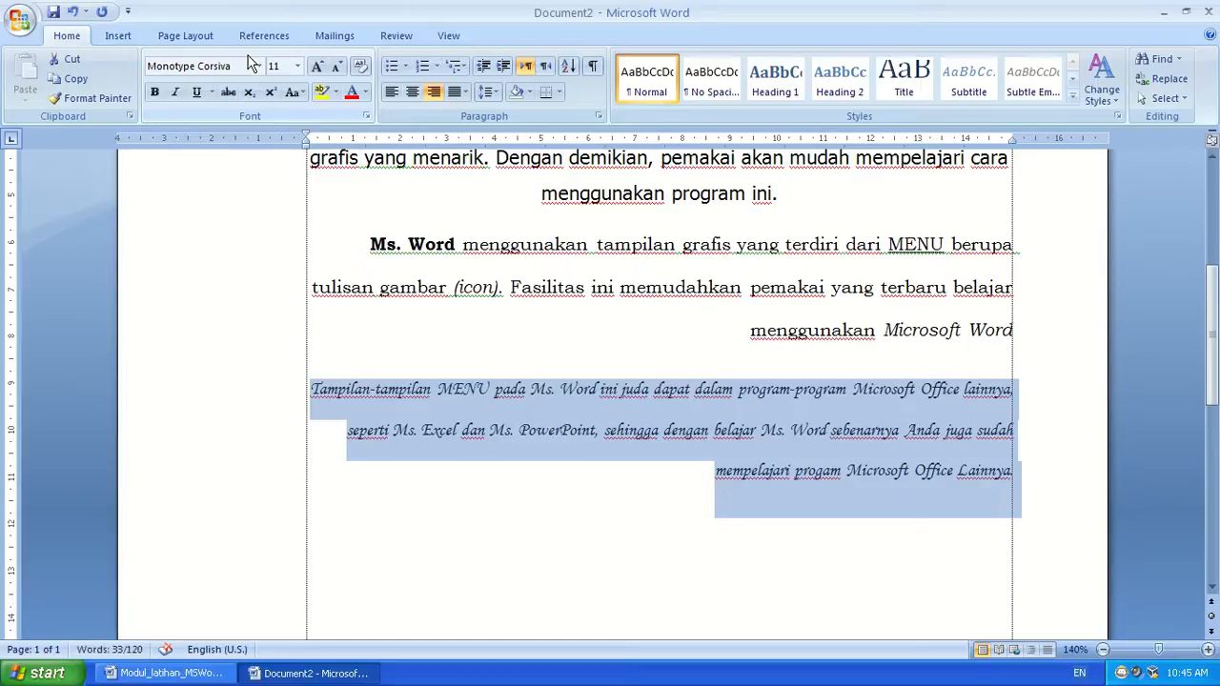
# Set the font size of the fourth paragraph to 13.
pyautogui.click(299, 65)
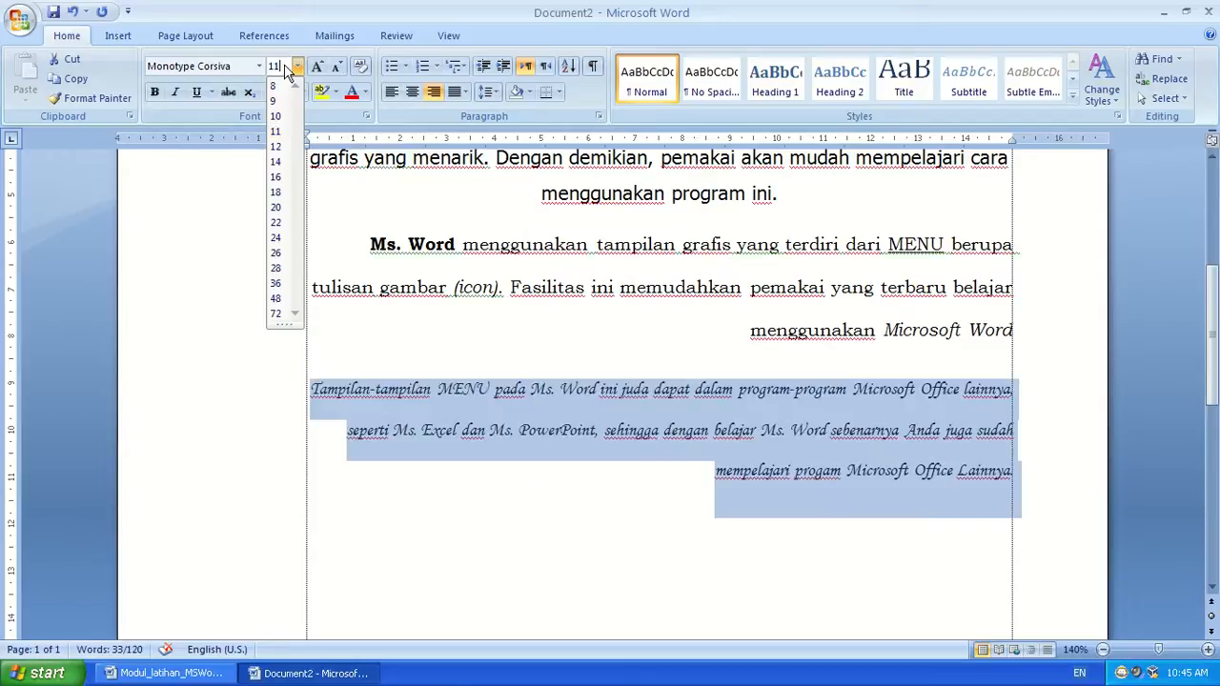
pyautogui.write('1')
pyautogui.press('Return')
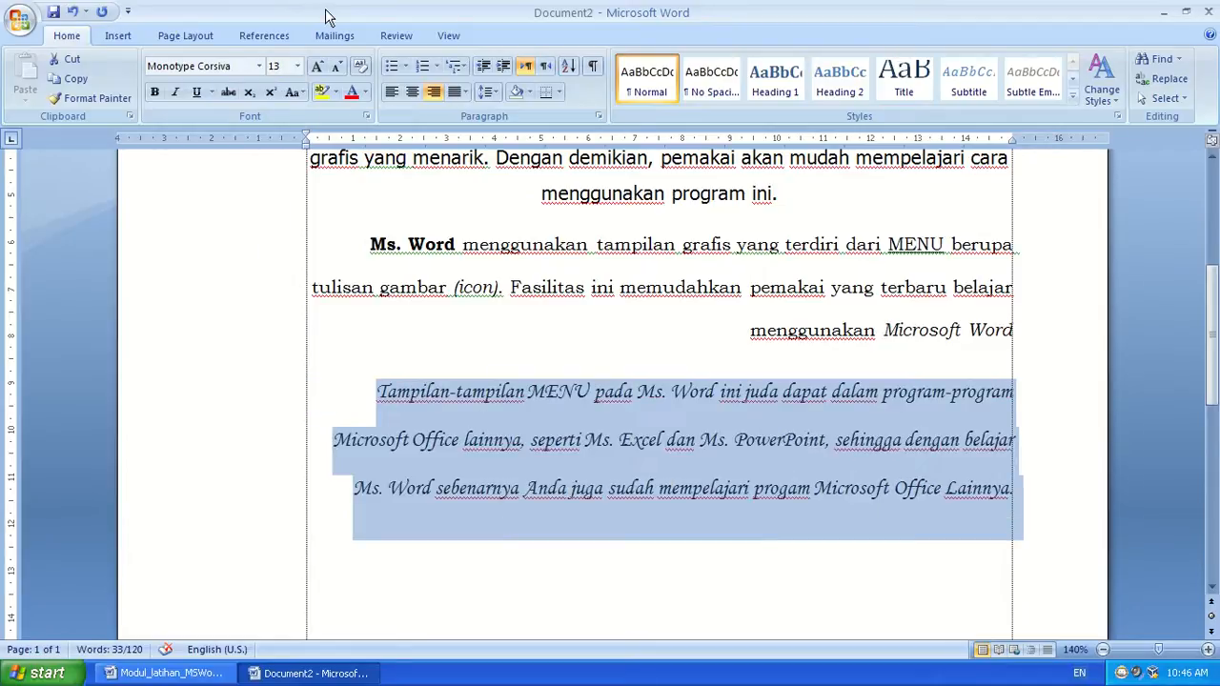
# Justify the selected fourth paragraph and set its line spacing to 1.5.
pyautogui.click(464, 93)
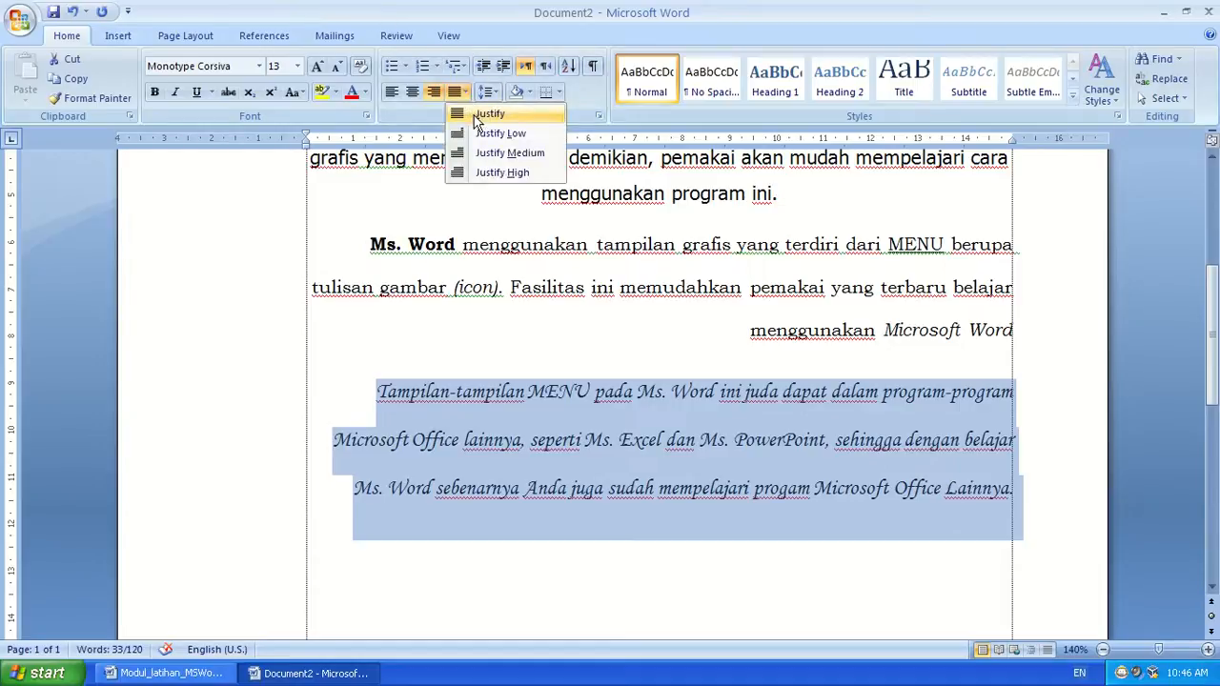
pyautogui.click(482, 117)
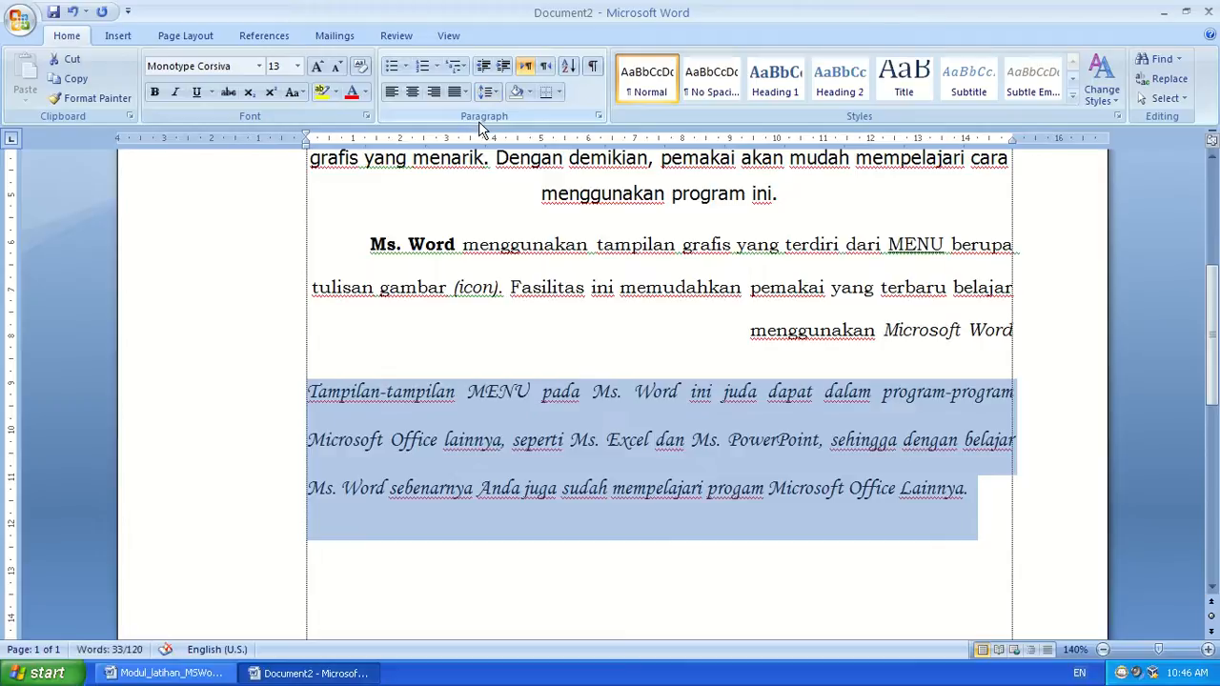
pyautogui.click(484, 92)
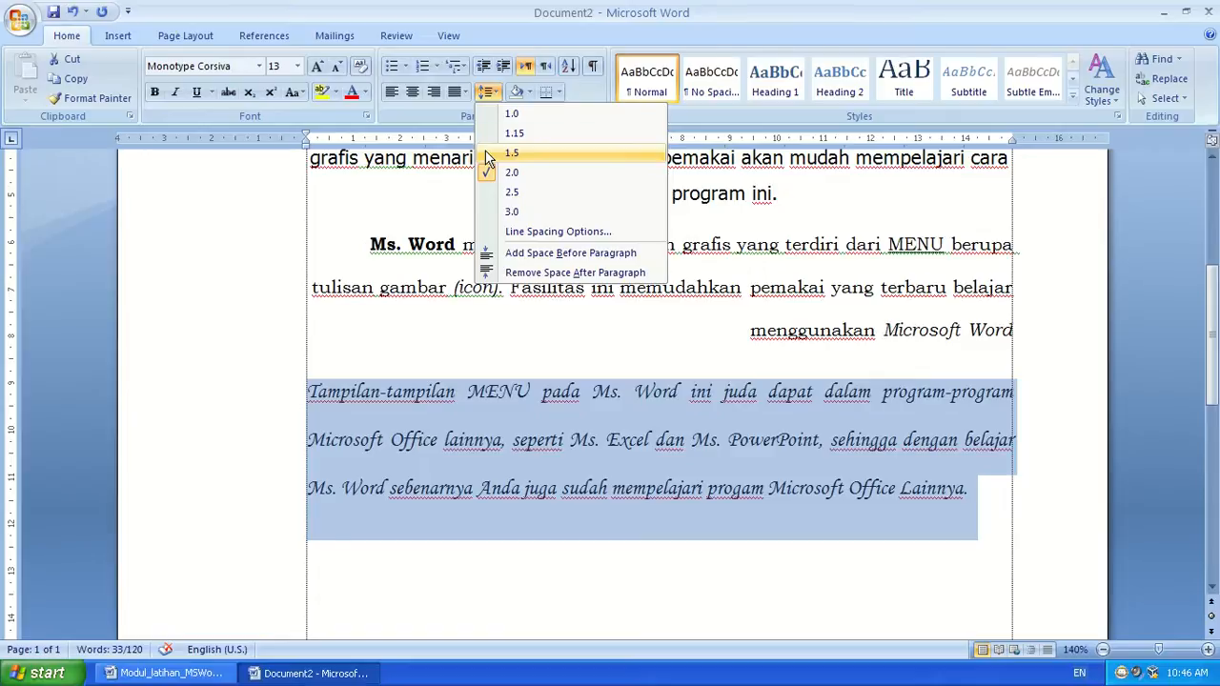
pyautogui.click(512, 153)
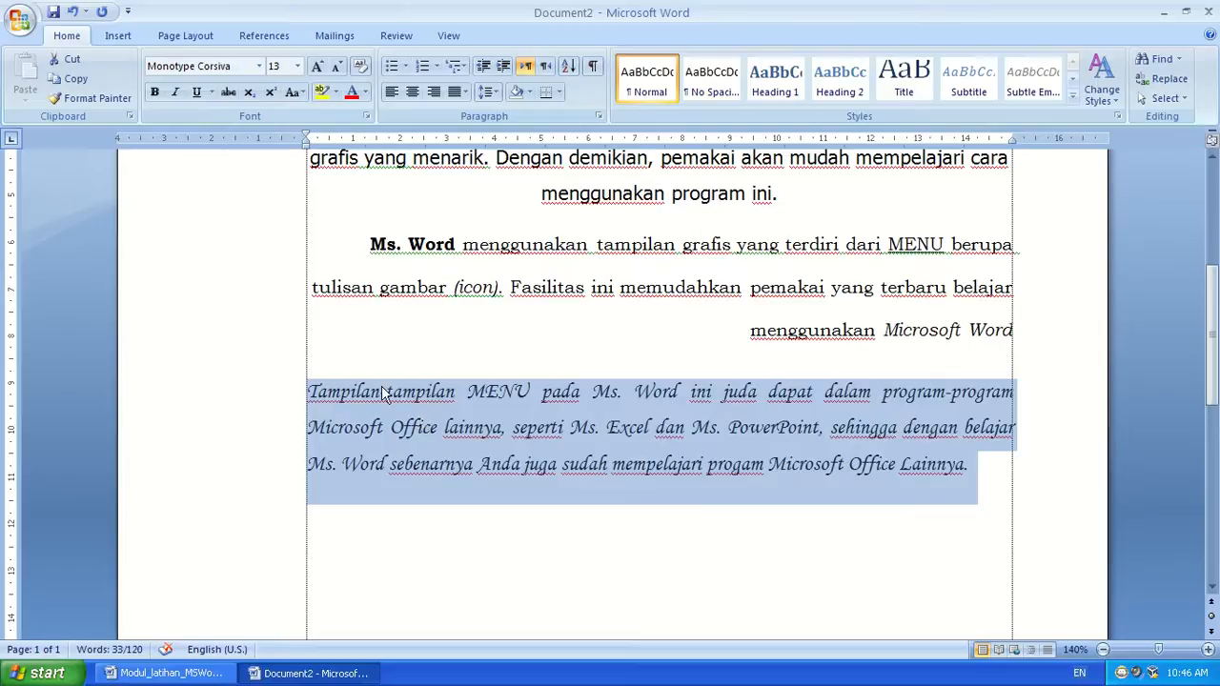
# Check the fourth paragraph's callout in Modul_latihan_MSWord_kelas_X and give that paragraph in Document2 a first-line indent of about 1.75 cm.
pyautogui.click(164, 674)
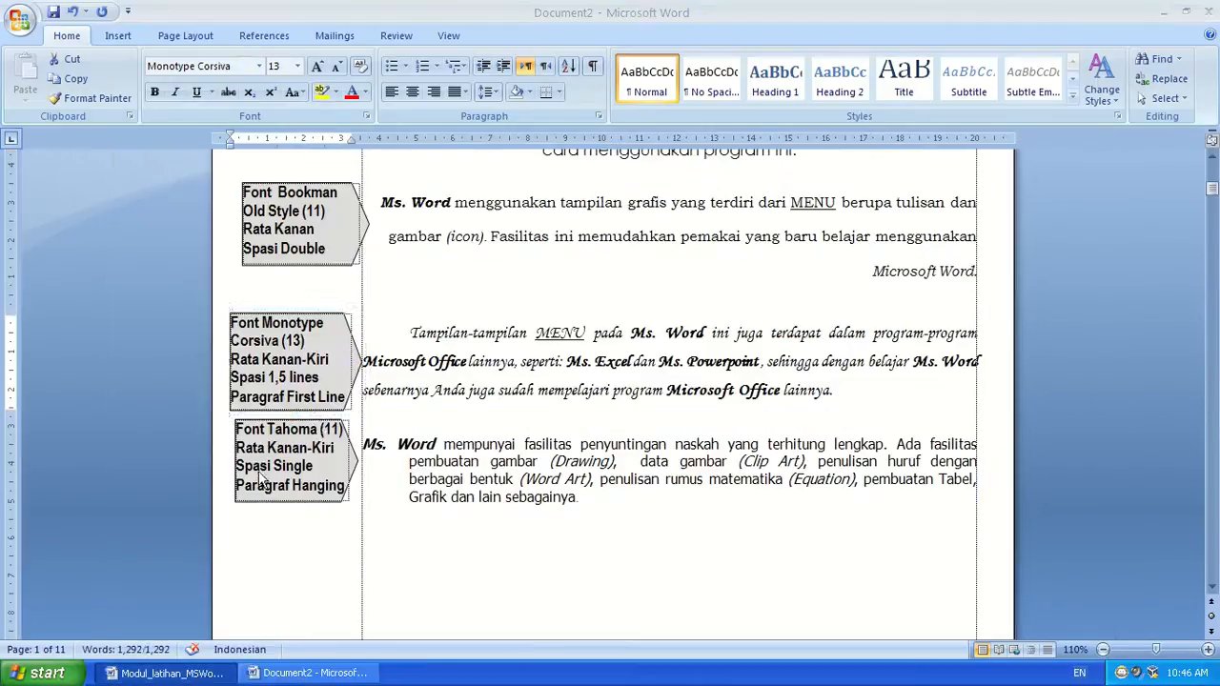
pyautogui.moveTo(346, 396); pyautogui.dragTo(230, 397)
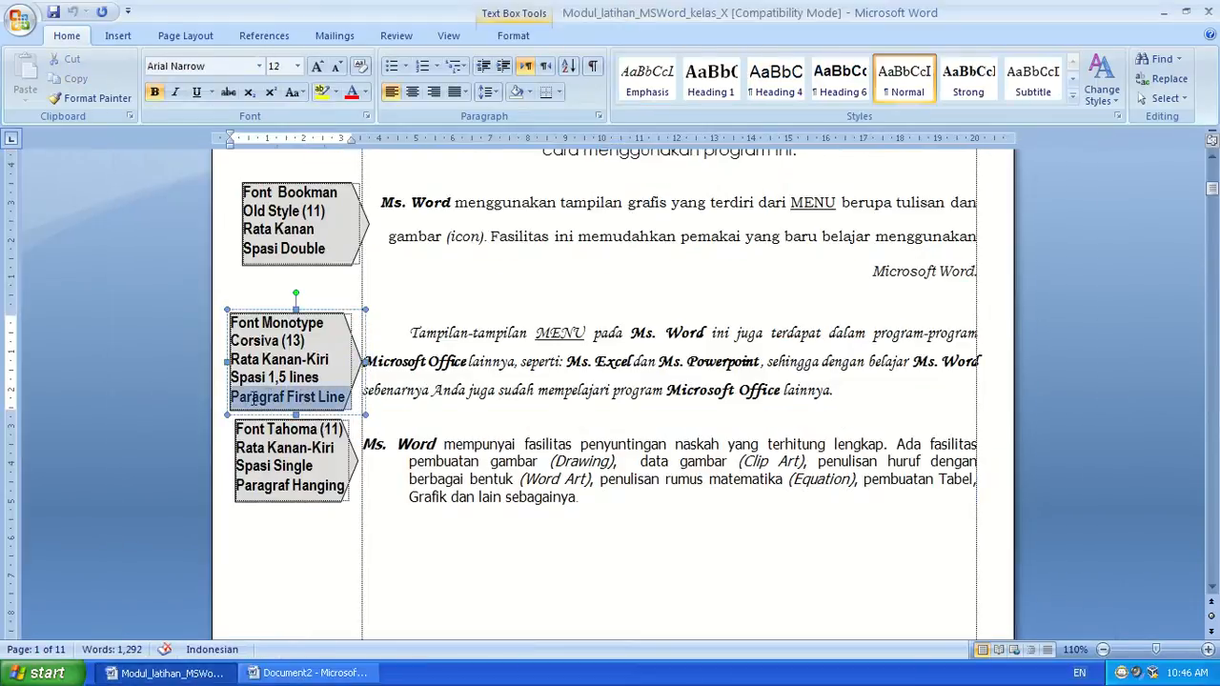
pyautogui.click(307, 673)
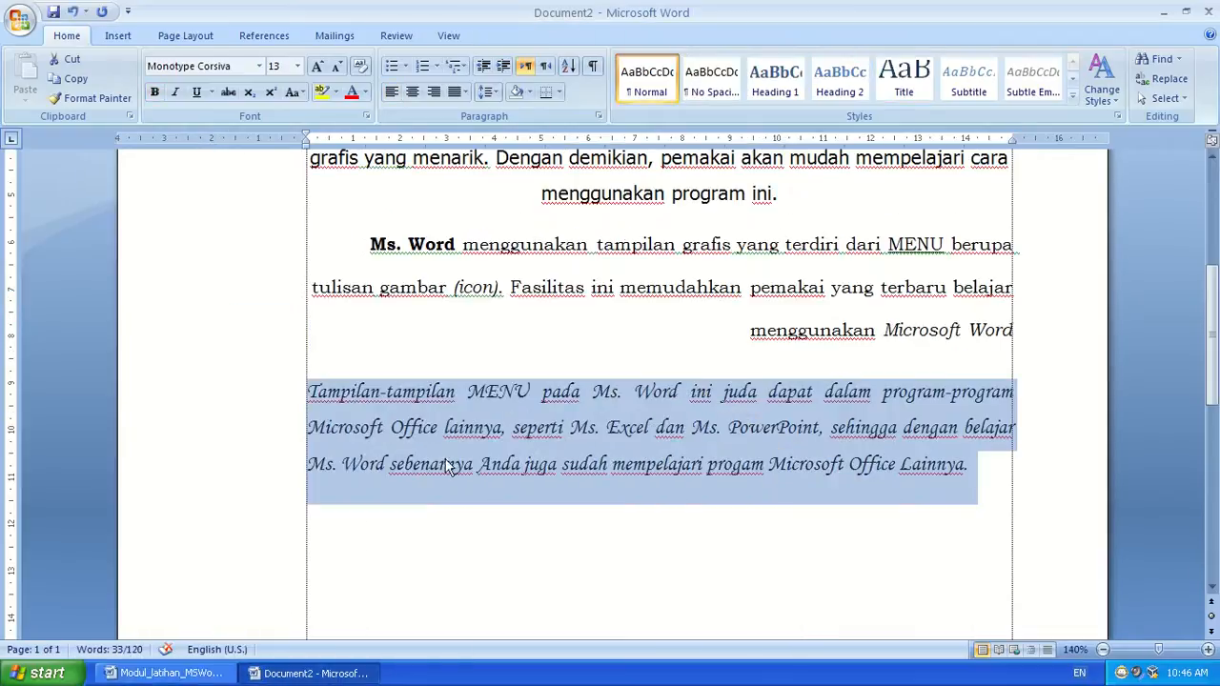
pyautogui.click(330, 434)
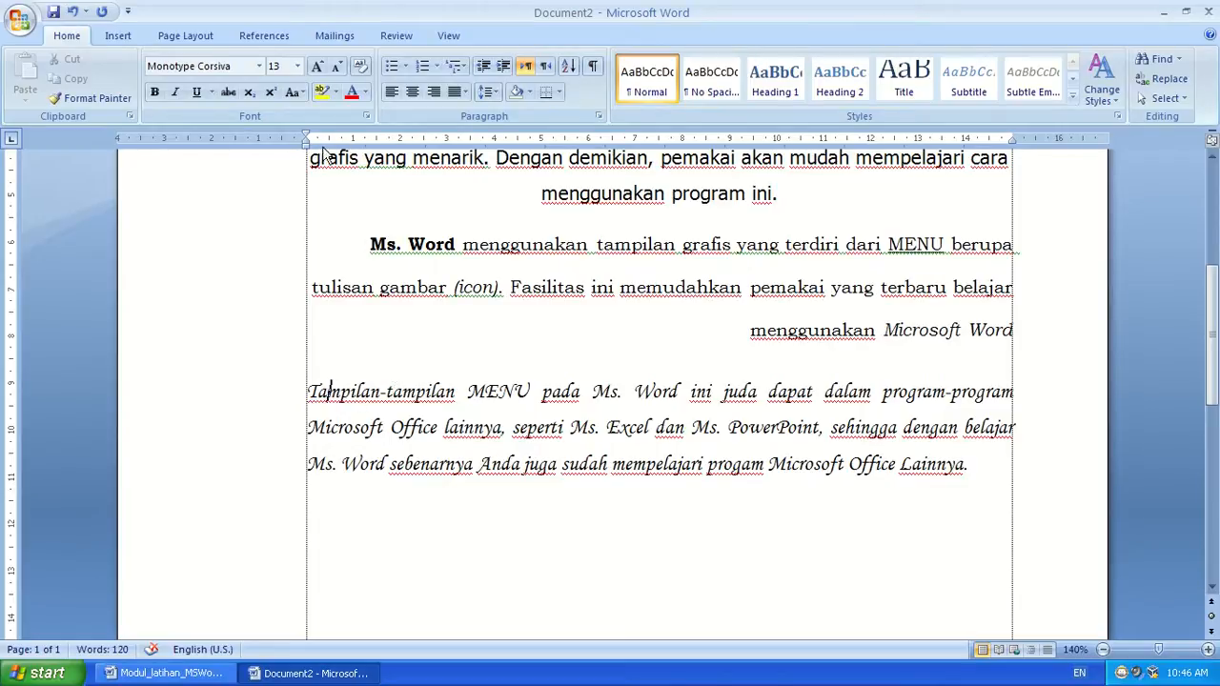
pyautogui.moveTo(307, 138); pyautogui.dragTo(389, 139)
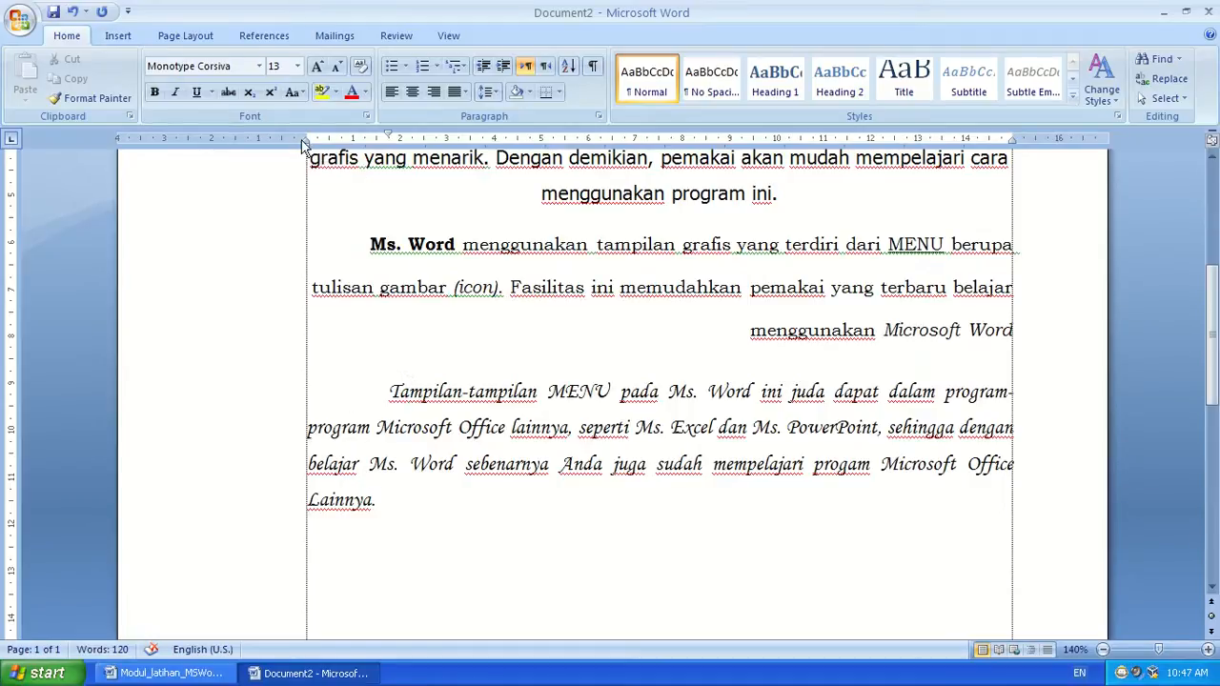
# Try a hanging indent of about 3 cm and a larger left indent on the fourth paragraph, and return the left indent to zero.
pyautogui.moveTo(336, 141); pyautogui.dragTo(448, 141)
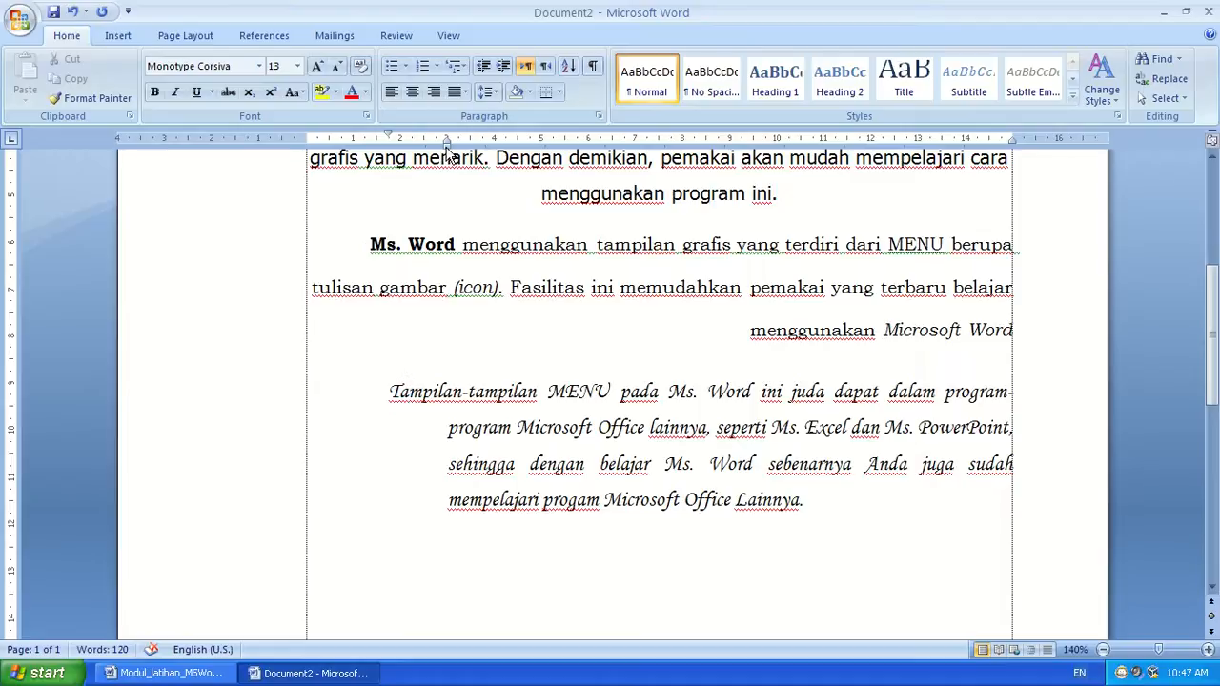
pyautogui.moveTo(448, 150)
pyautogui.mouseDown()
pyautogui.moveTo(543, 152)
pyautogui.moveTo(470, 150)
pyautogui.mouseUp()
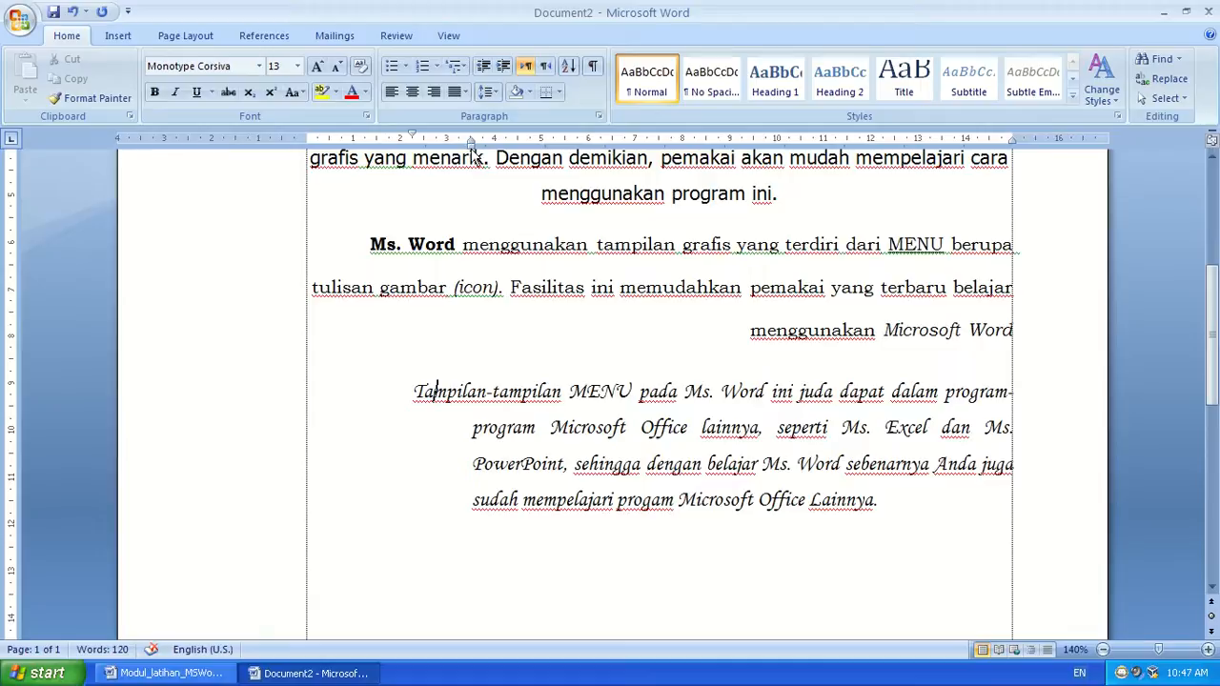
pyautogui.moveTo(471, 151); pyautogui.dragTo(311, 135)
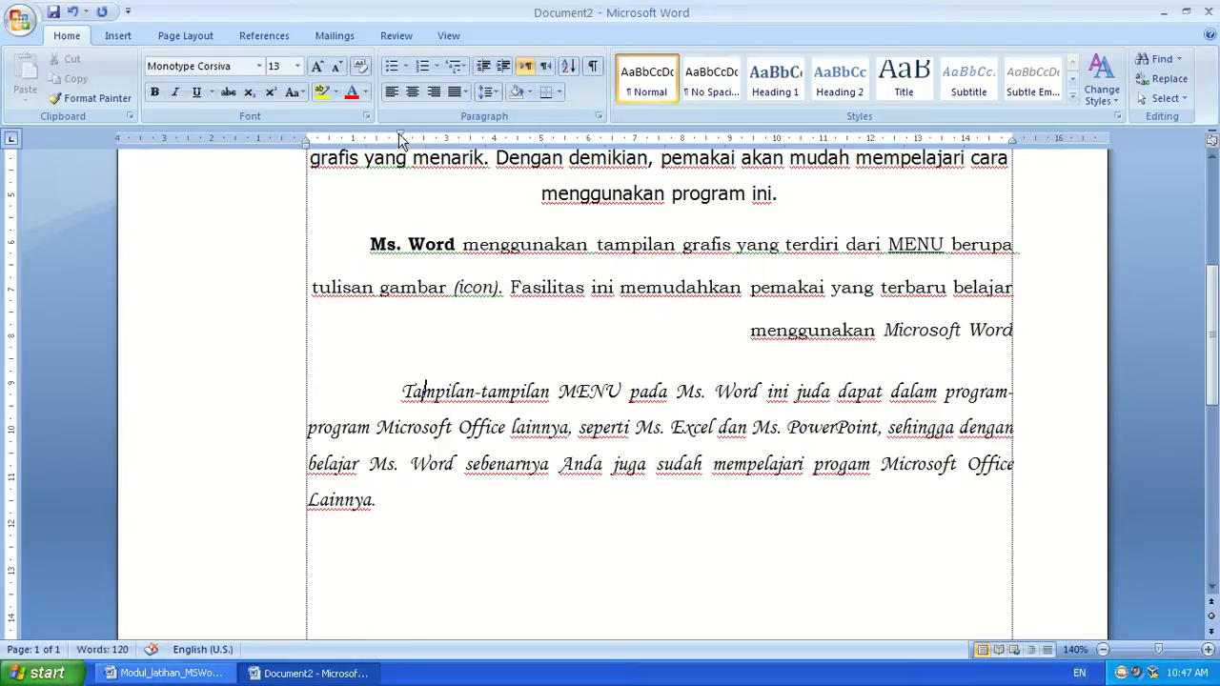
# Set the fourth paragraph's first-line indent to about 1.5 cm.
pyautogui.moveTo(388, 139)
pyautogui.mouseDown()
pyautogui.moveTo(366, 139)
pyautogui.moveTo(378, 139)
pyautogui.mouseUp()
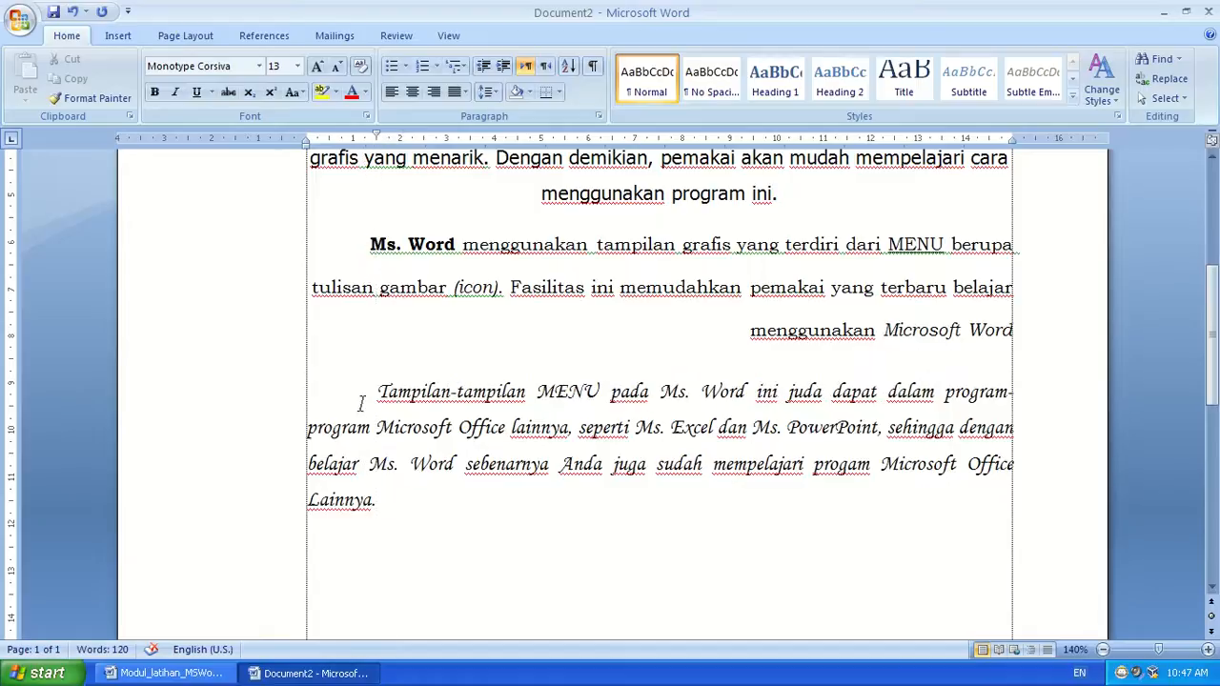
pyautogui.click(506, 511)
# Underline "MENU" and make the first "Ms. Word" bold in the fourth paragraph.
pyautogui.moveTo(537, 390); pyautogui.dragTo(598, 393)
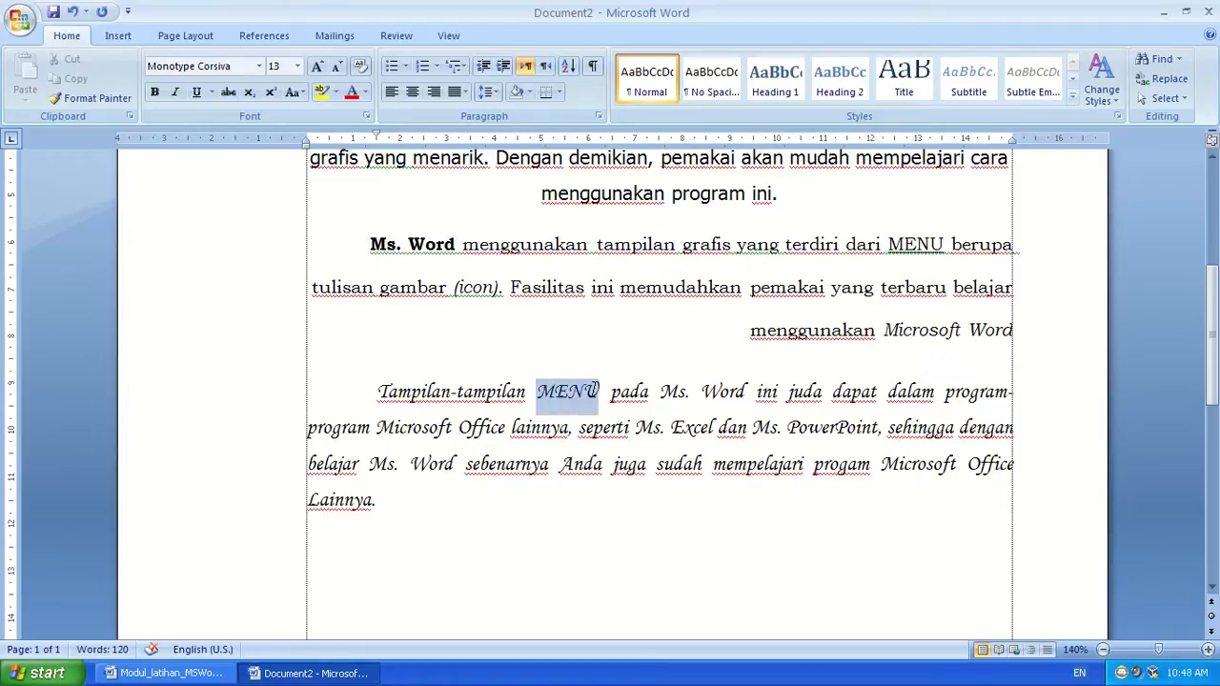
pyautogui.click(196, 93)
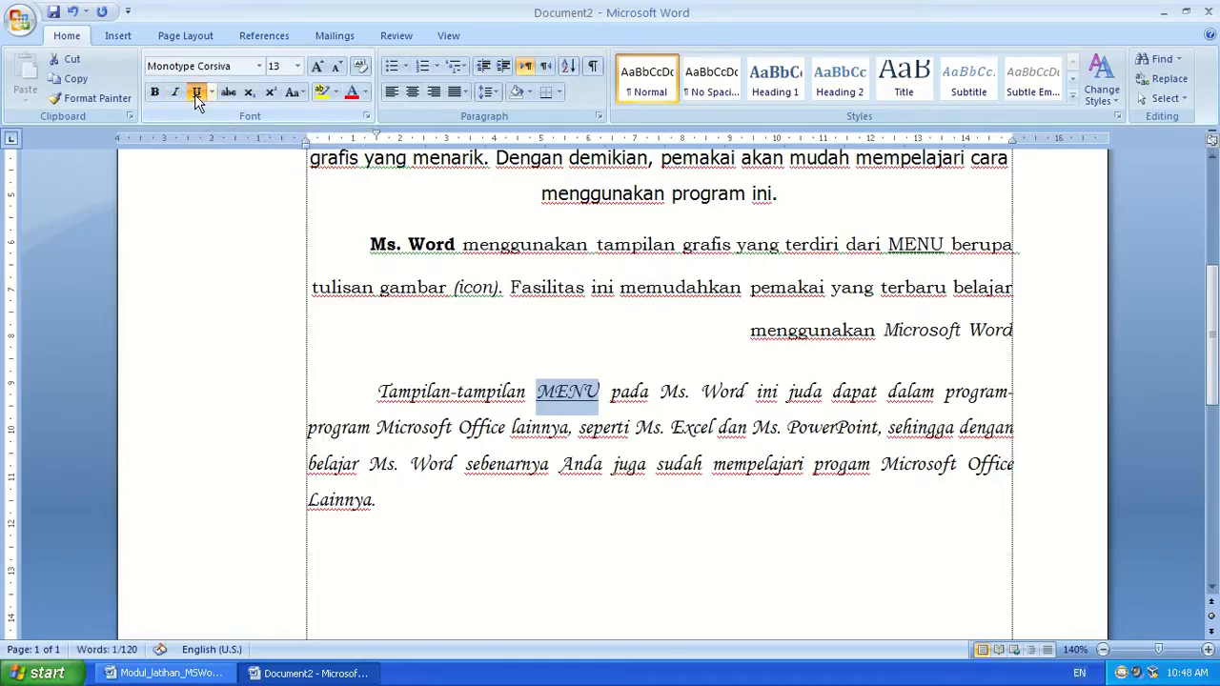
pyautogui.moveTo(658, 391); pyautogui.dragTo(743, 393)
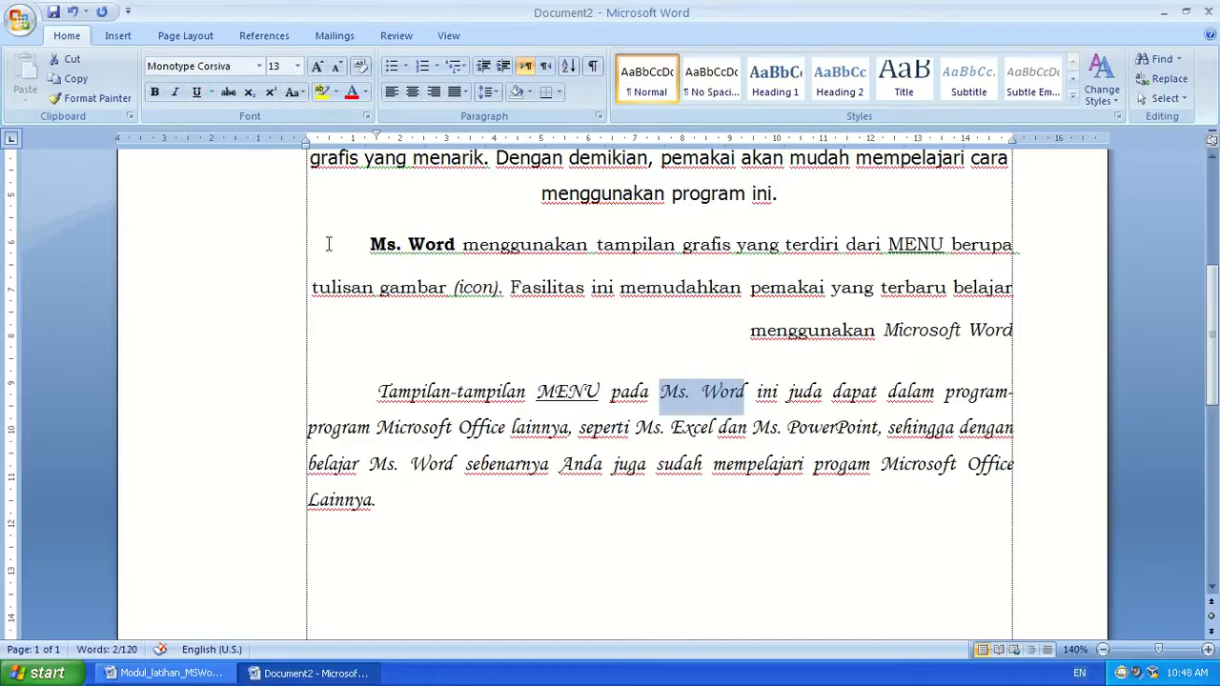
pyautogui.click(155, 93)
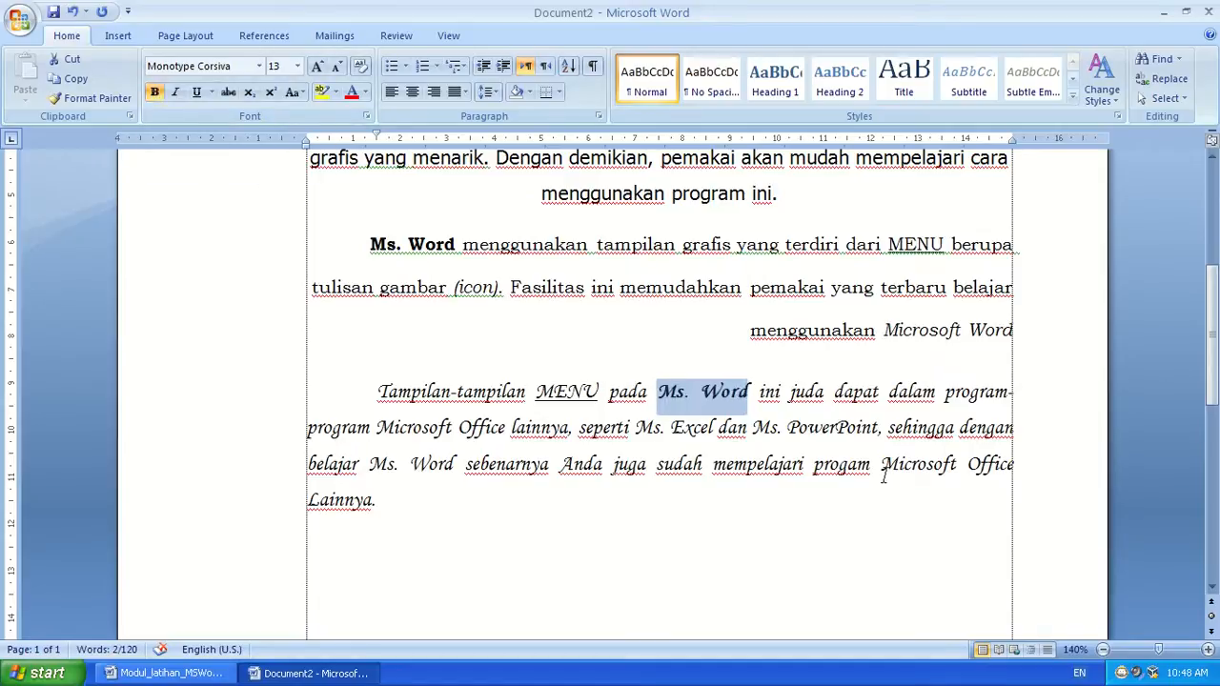
# Make both "Microsoft Office" mentions, "Ms. Excel", "Ms. PowerPoint" and the second "Ms. Word" bold in the fourth paragraph.
pyautogui.moveTo(380, 428); pyautogui.dragTo(457, 393)
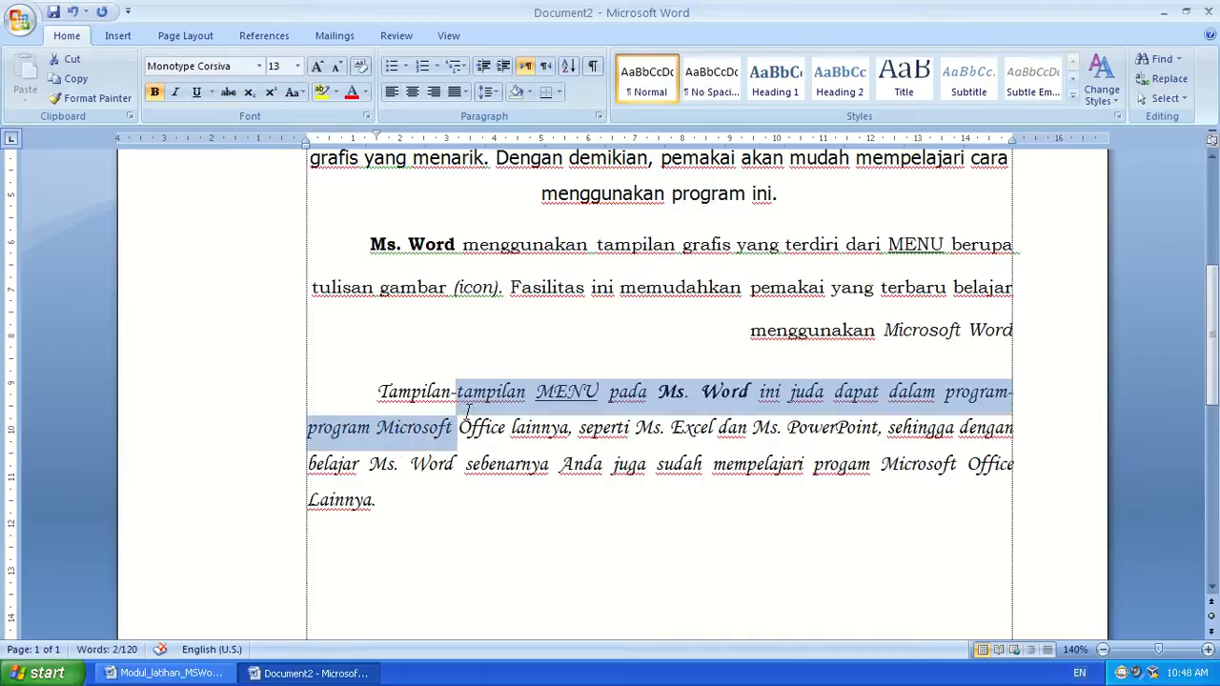
pyautogui.click(669, 554)
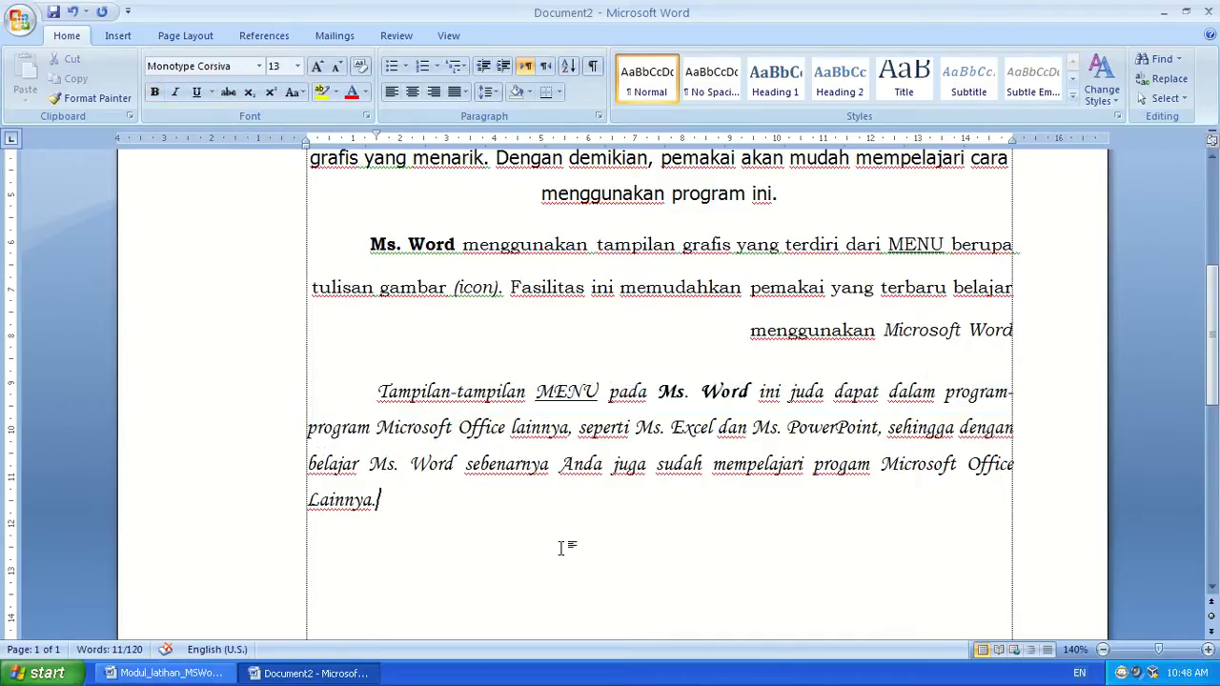
pyautogui.moveTo(377, 426); pyautogui.dragTo(507, 426)
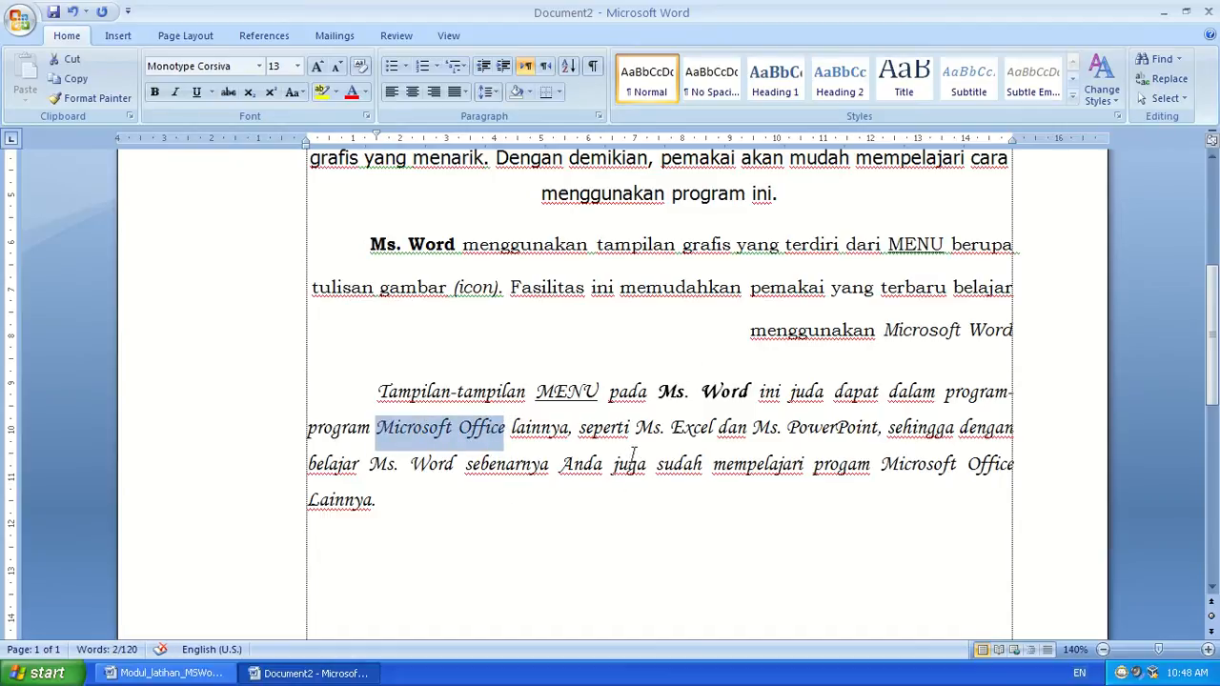
pyautogui.moveTo(637, 427); pyautogui.dragTo(857, 429)
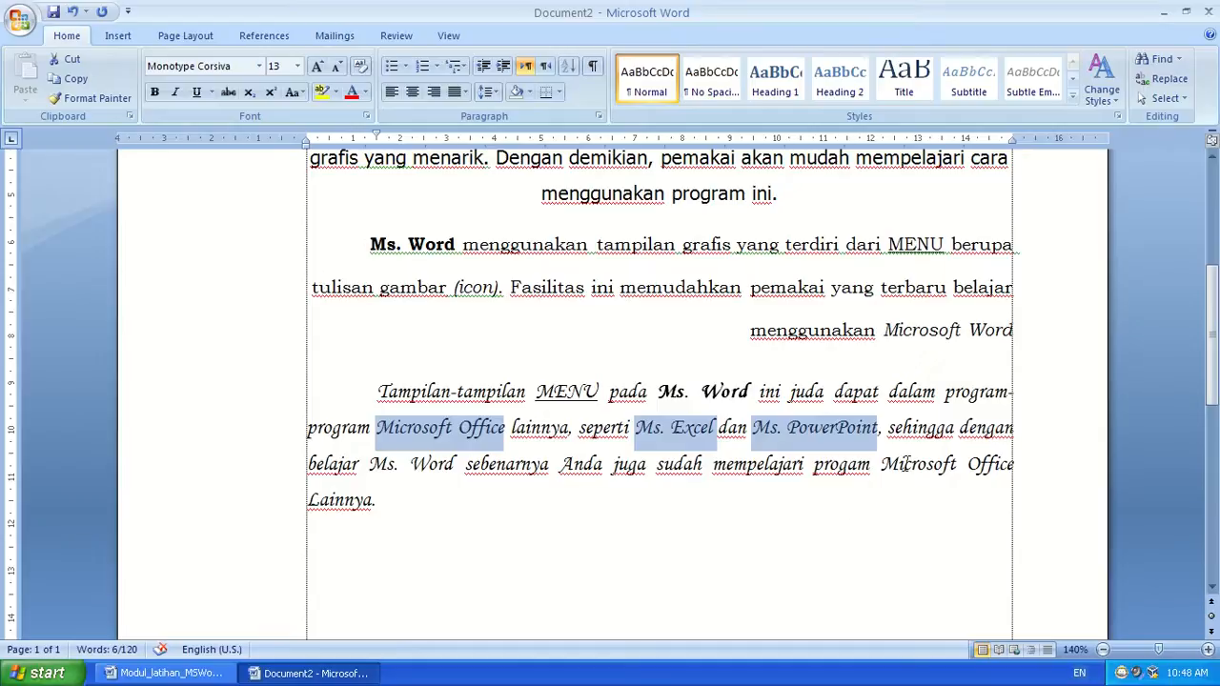
pyautogui.moveTo(885, 464); pyautogui.dragTo(1015, 465)
pyautogui.moveTo(374, 464); pyautogui.dragTo(446, 479)
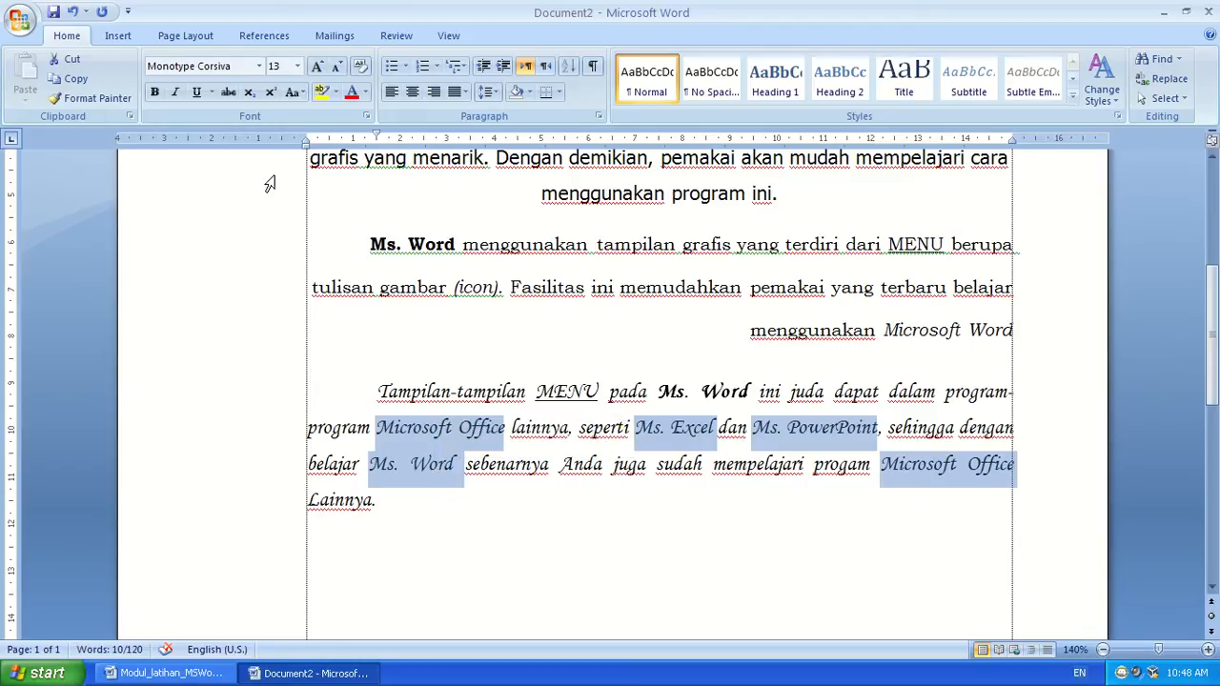
pyautogui.click(155, 92)
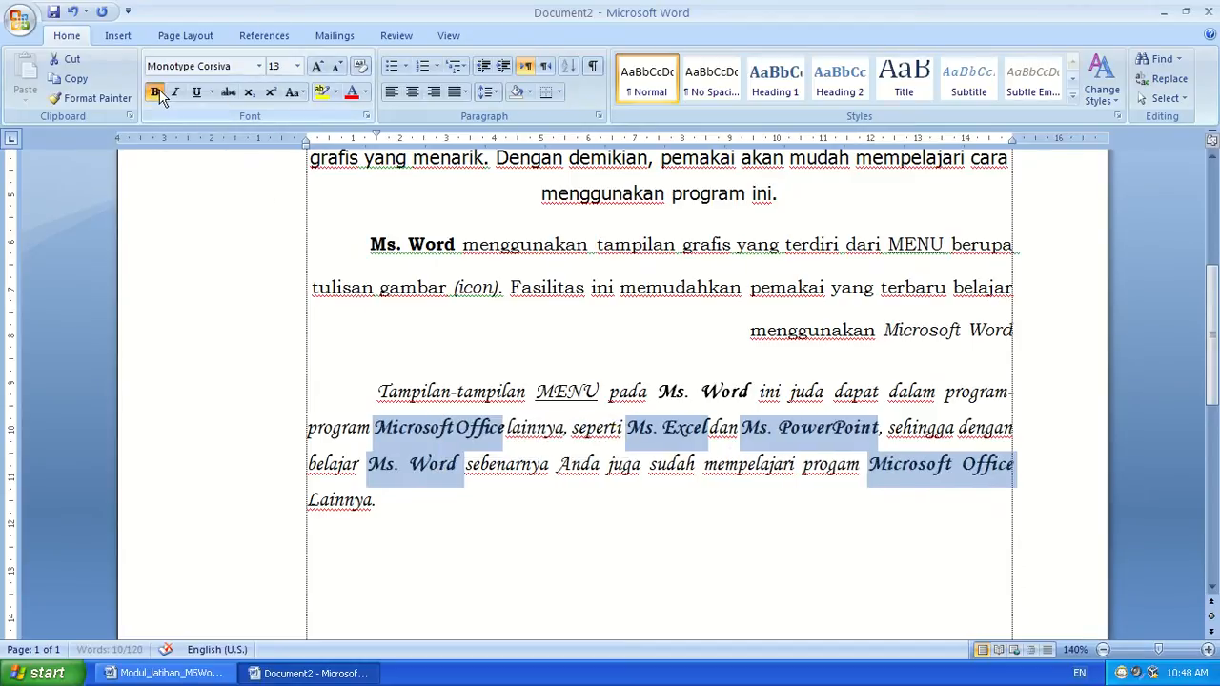
pyautogui.click(550, 502)
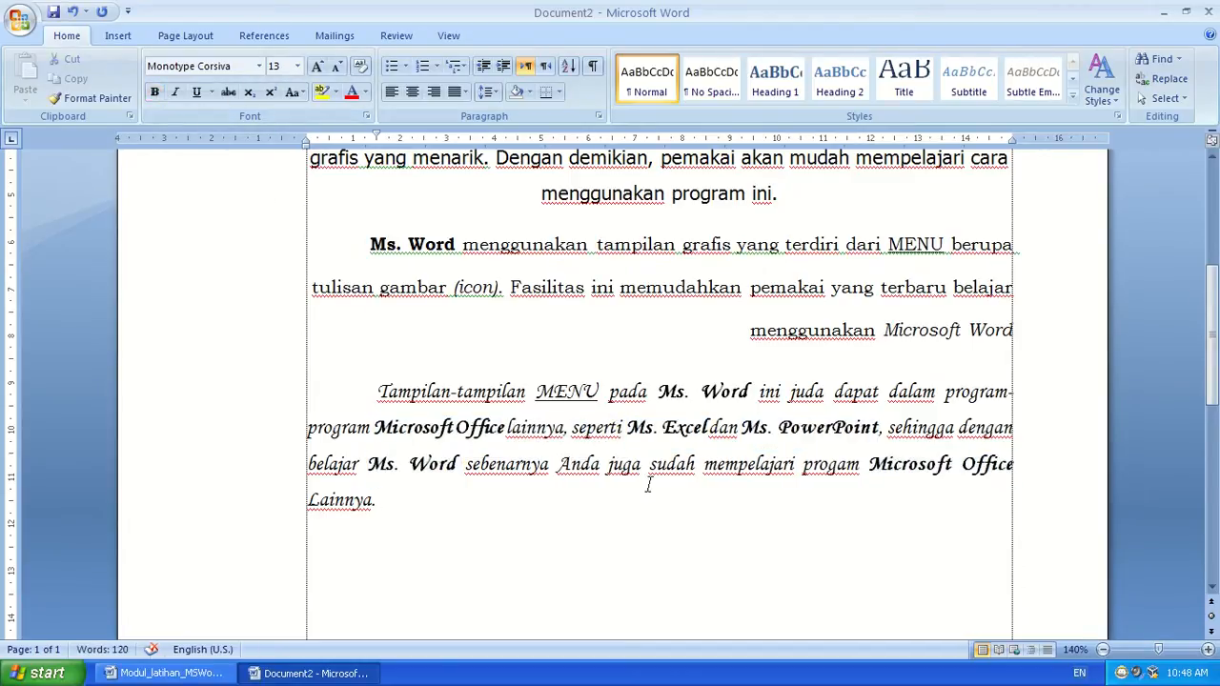
# Start a new paragraph below the fourth one and reset its first-line indent to zero.
pyautogui.scroll(-3, 649, 493)
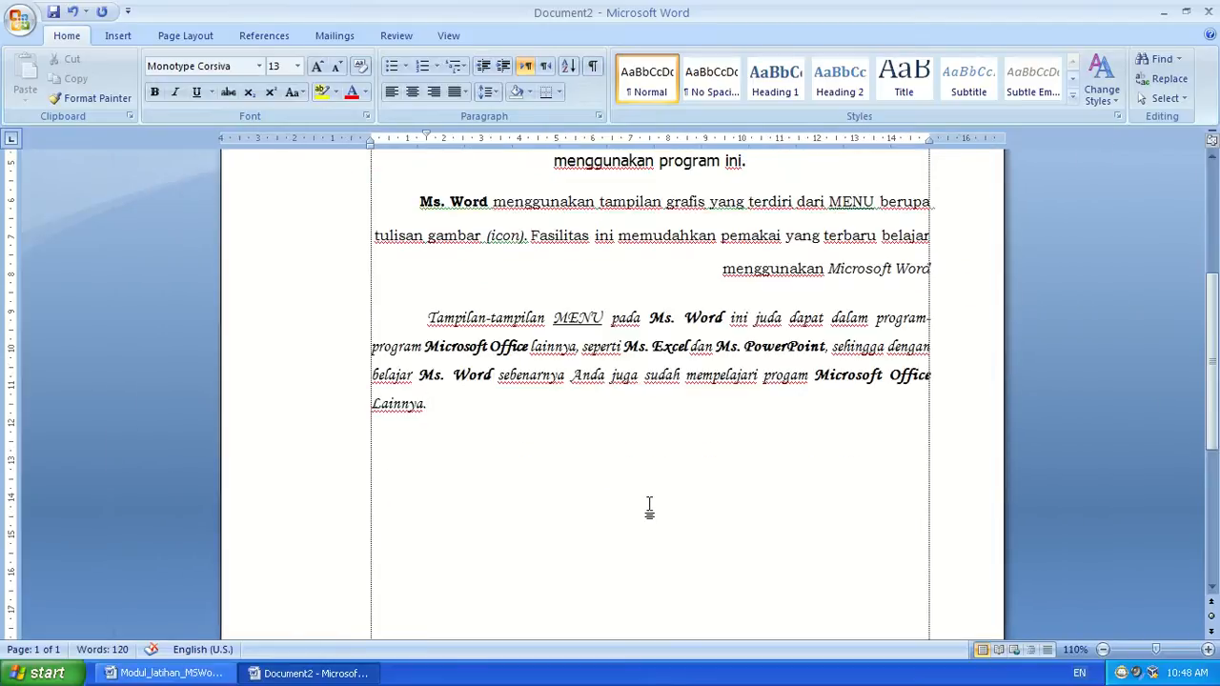
pyautogui.scroll(3, 649, 505)
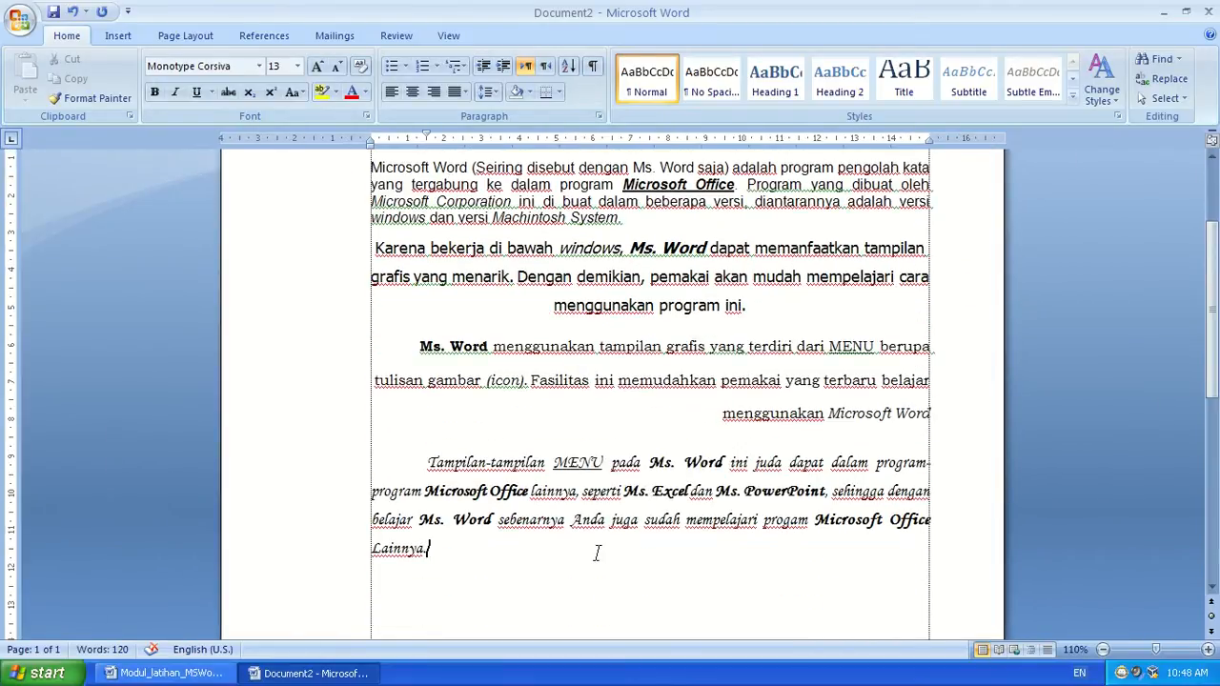
pyautogui.scroll(-3, 592, 562)
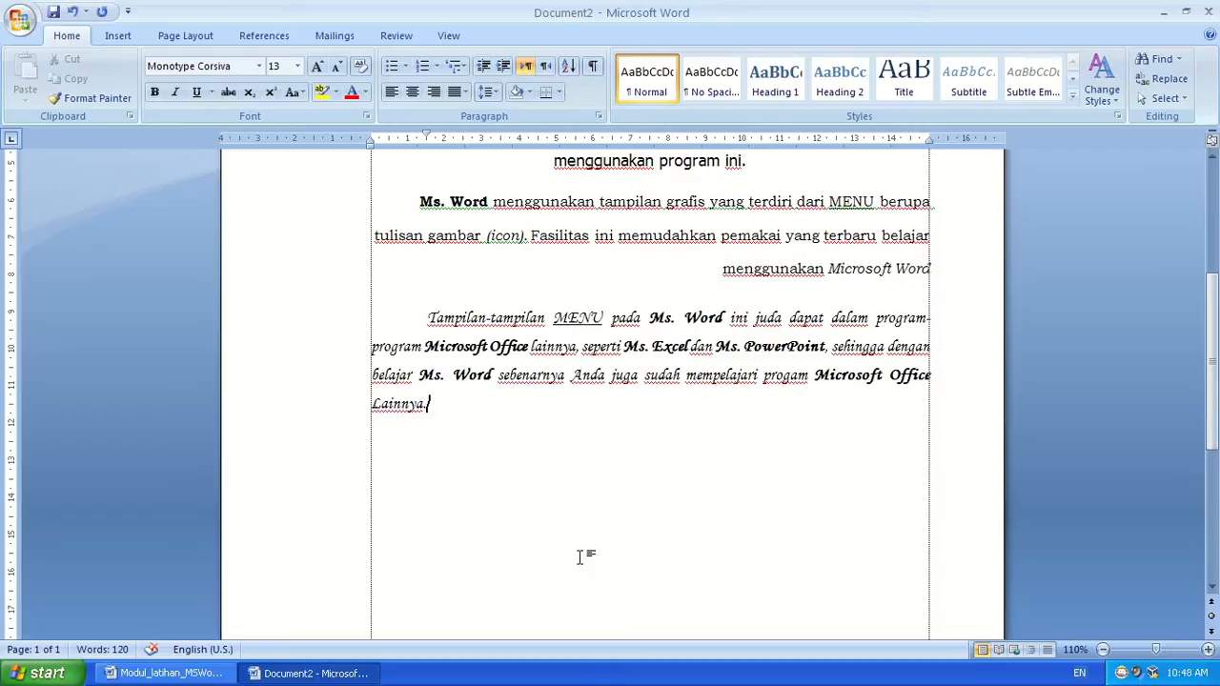
pyautogui.press('Return')
pyautogui.press('Return')
pyautogui.moveTo(427, 136); pyautogui.dragTo(376, 139)
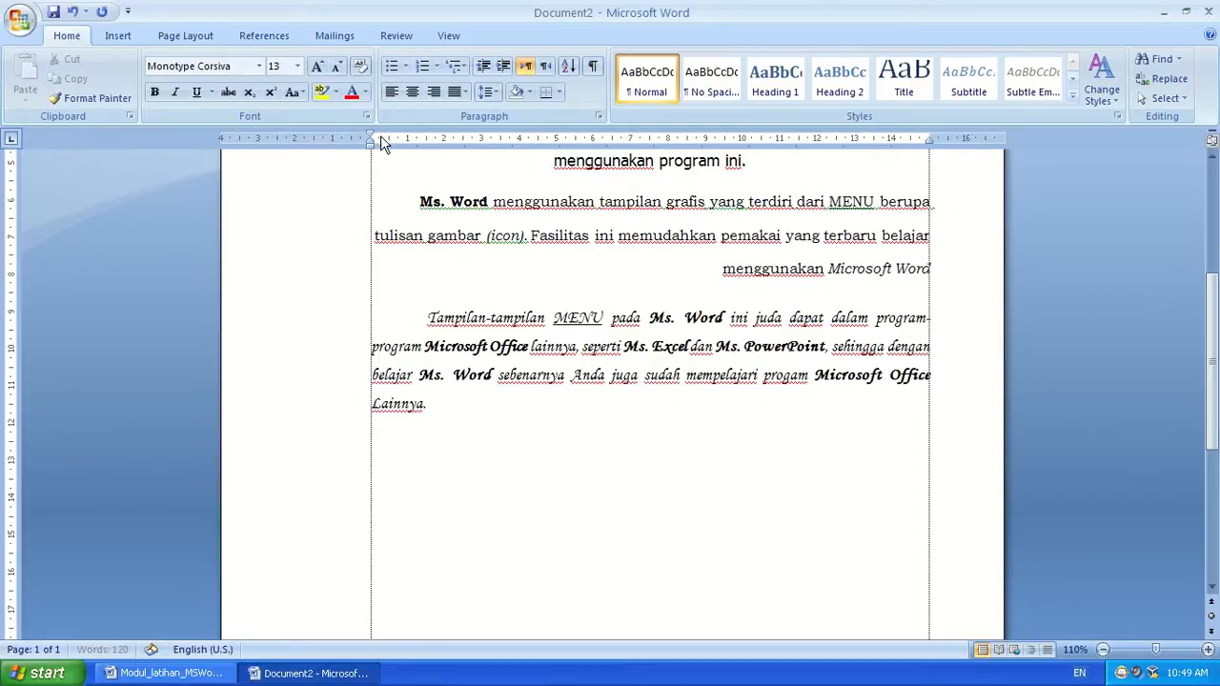
# Check the module's last paragraph and begin the fifth paragraph with "Ms. Word mempunyai fasilitas penyunting naskah yang terhitung lengkap. Ada fasilitas".
pyautogui.click(172, 673)
pyautogui.scroll(-3, 449, 474)
pyautogui.moveTo(372, 298); pyautogui.dragTo(420, 366)
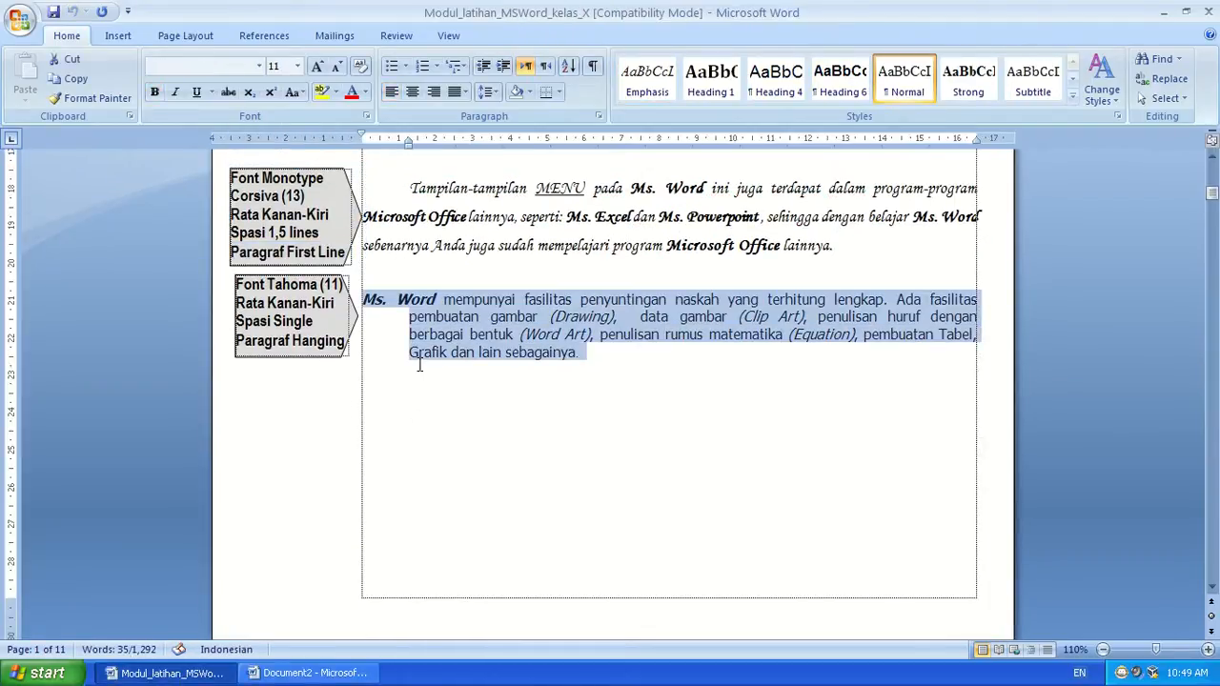
pyautogui.click(308, 673)
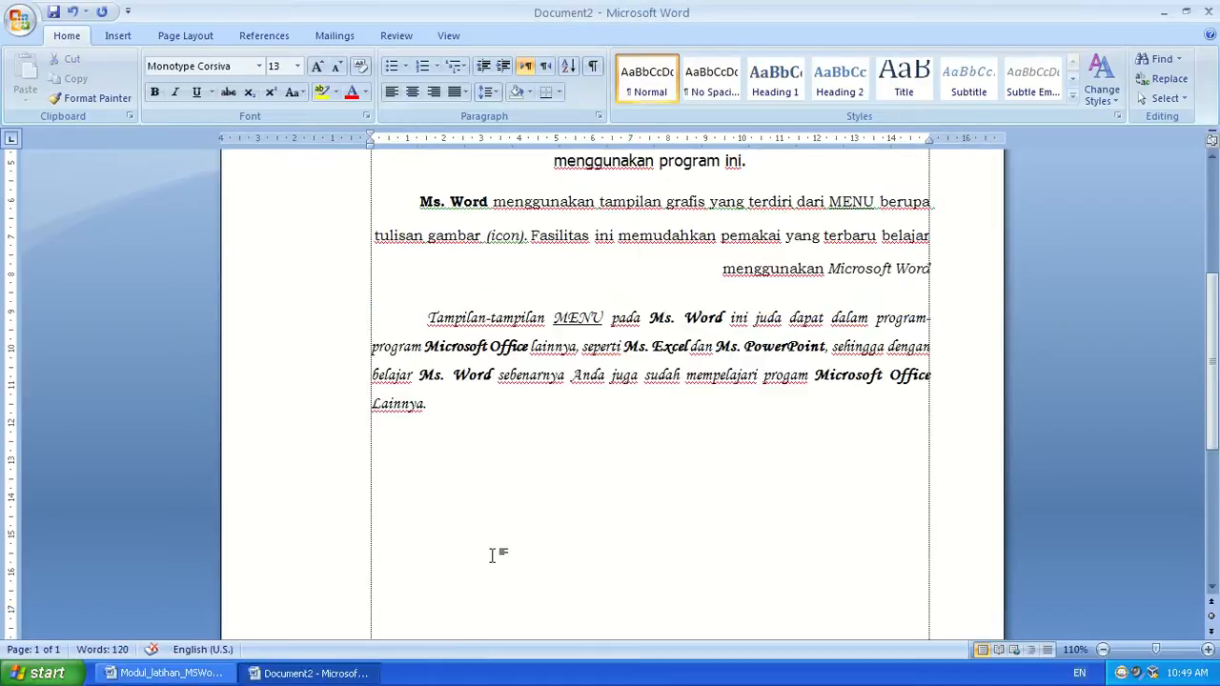
pyautogui.write('Ms. Word memp')
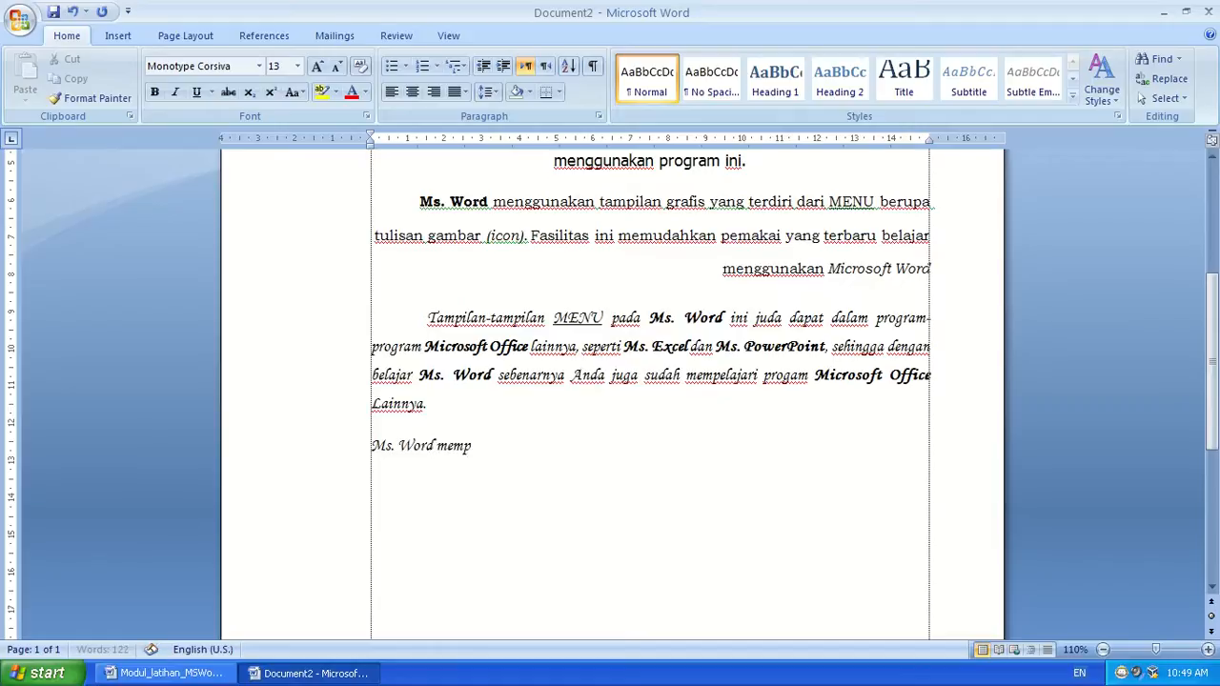
pyautogui.write('unyai fasilitas penyunting na')
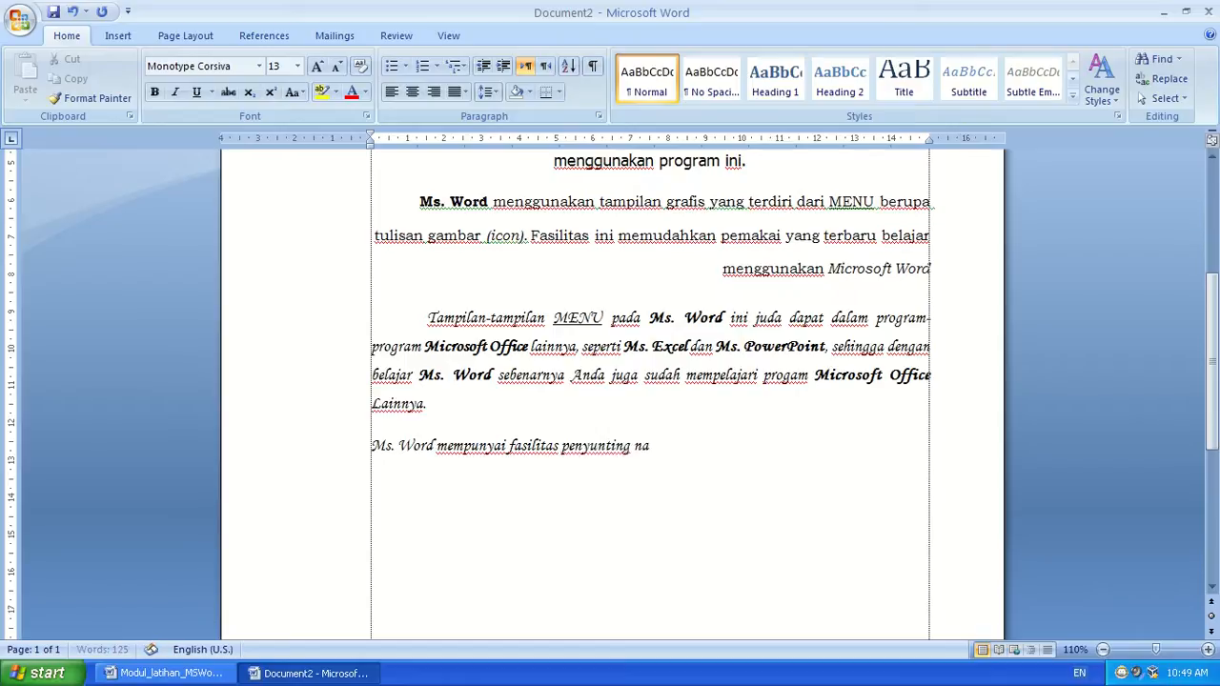
pyautogui.write('skah yang terhitung l')
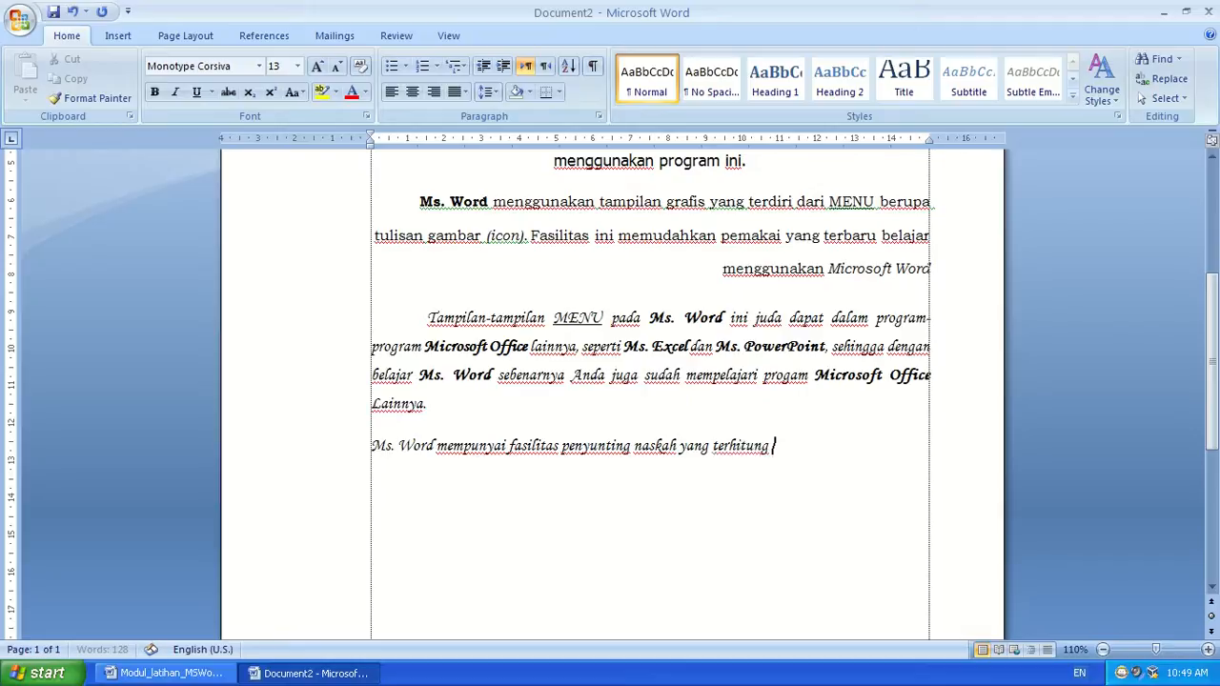
pyautogui.write('engkap. Ada f')
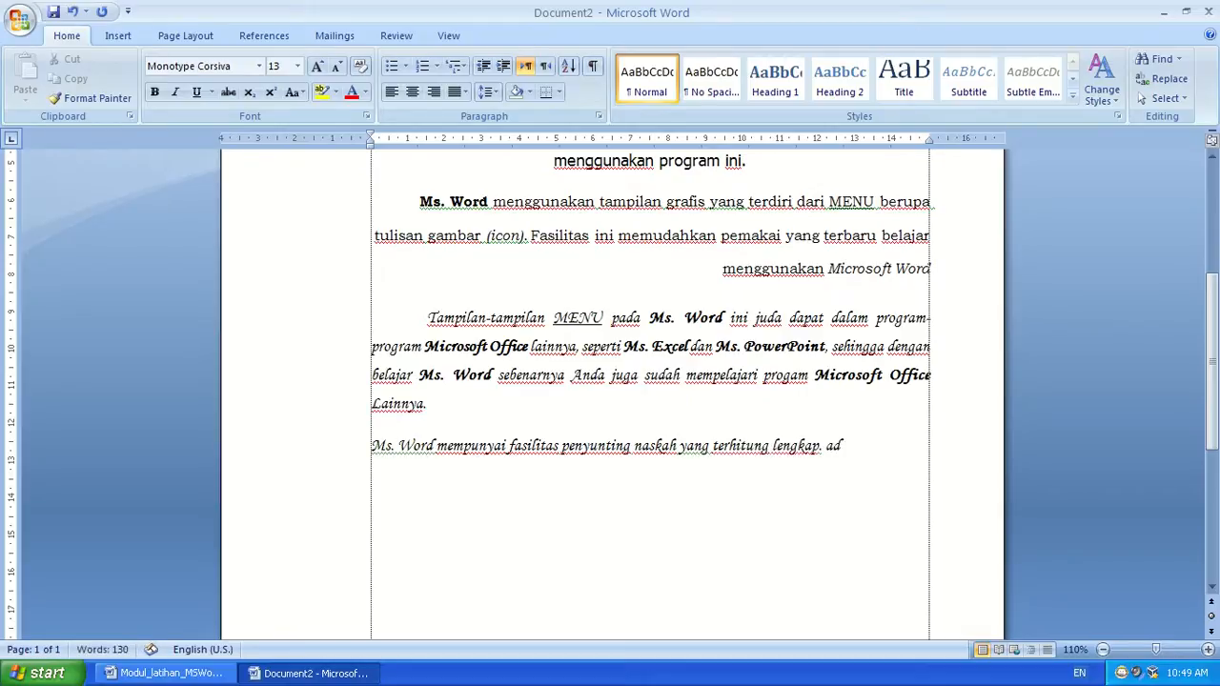
pyautogui.write('asilitas')
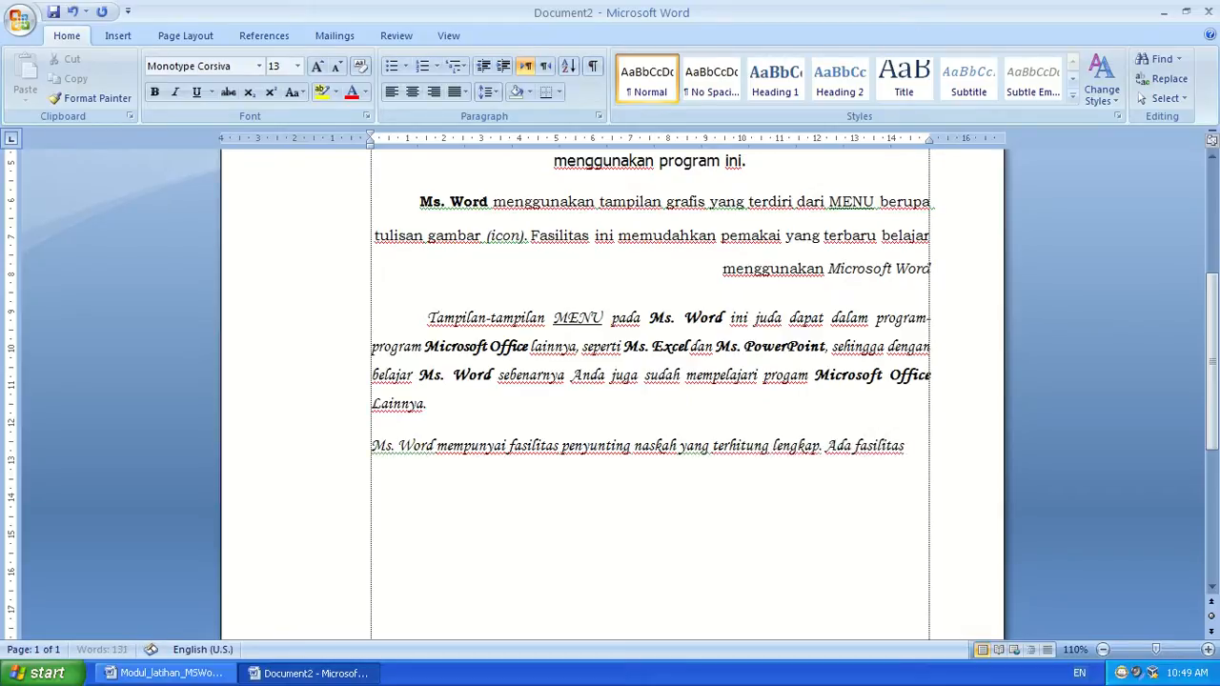
# Continue the fifth paragraph with "pembuatan gambar (Drawing), dan data gambar (Clip Art), penulisan huruf dengan berbagai bentuk (Word Art".
pyautogui.write(' pembuatan')
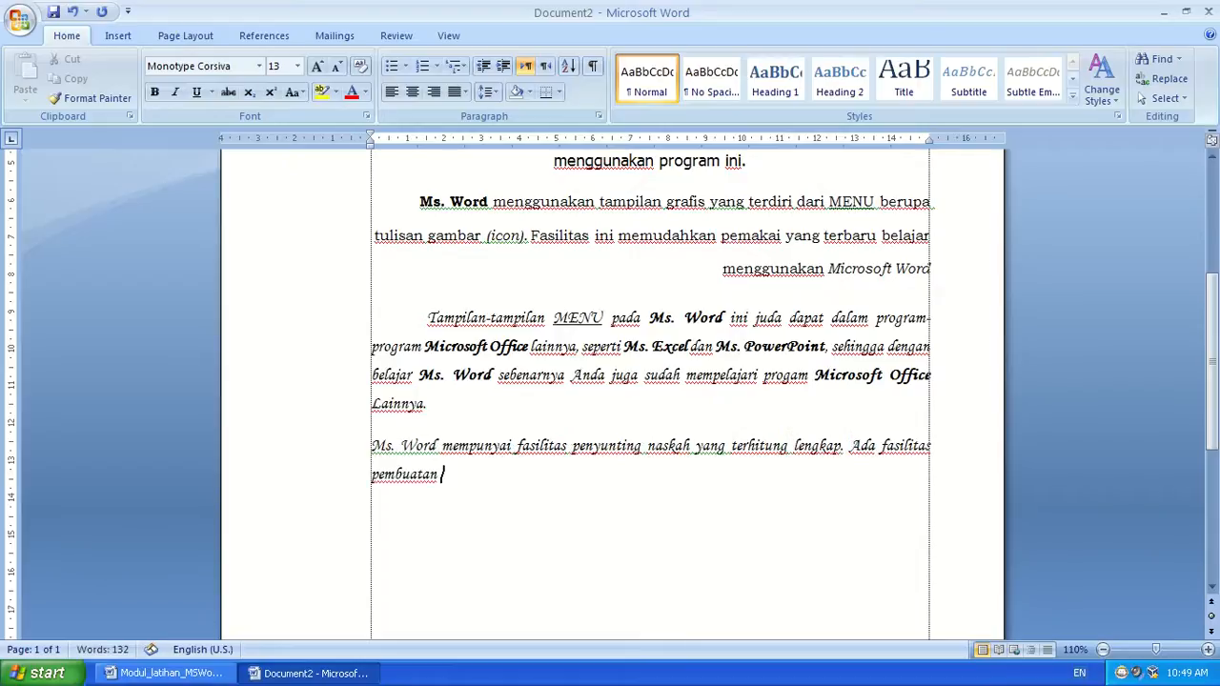
pyautogui.write(' gambar (D')
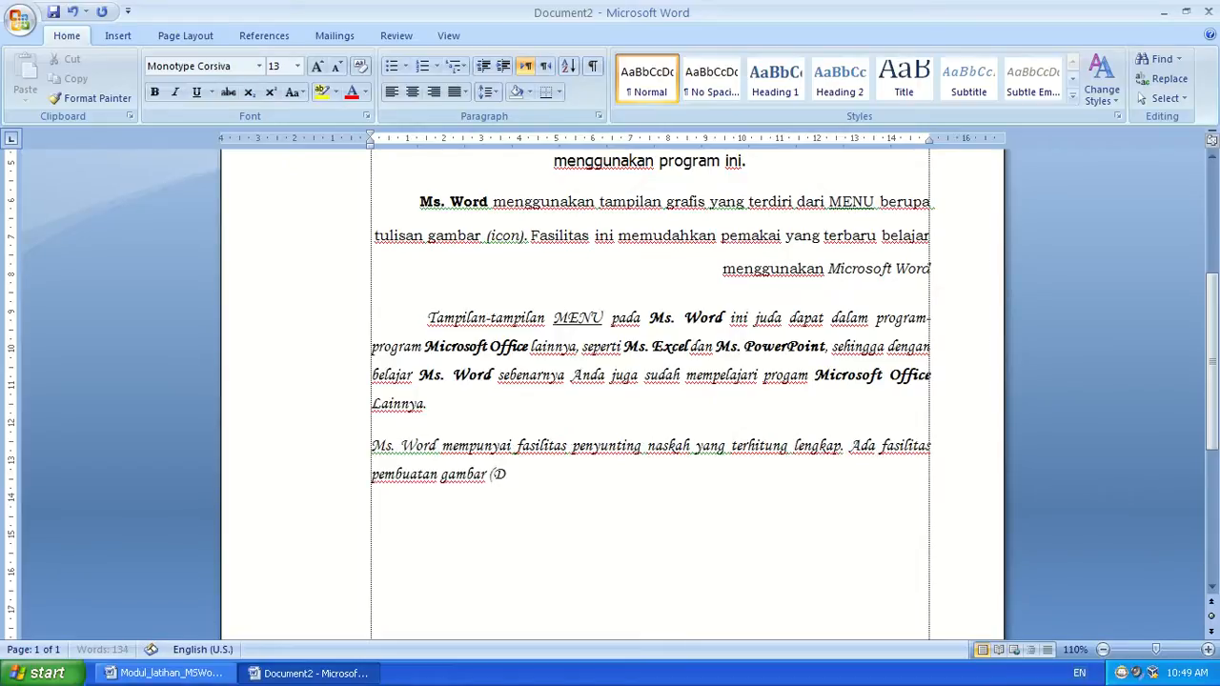
pyautogui.write('rawing)')
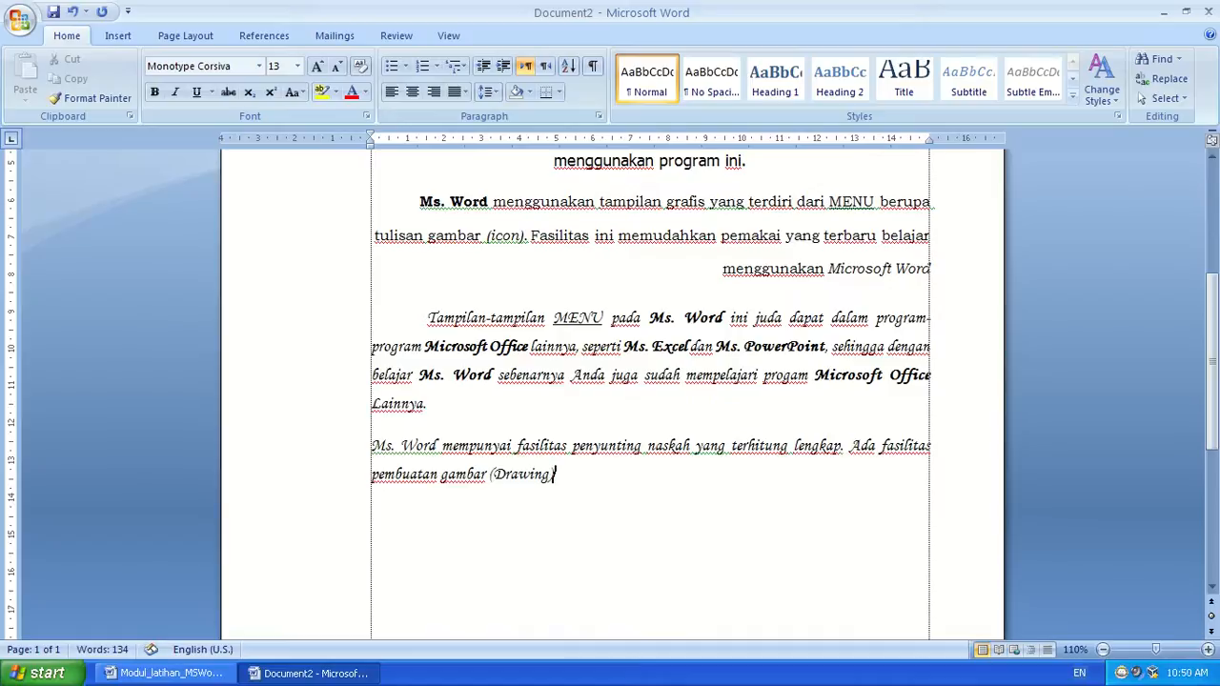
pyautogui.write(', dan da')
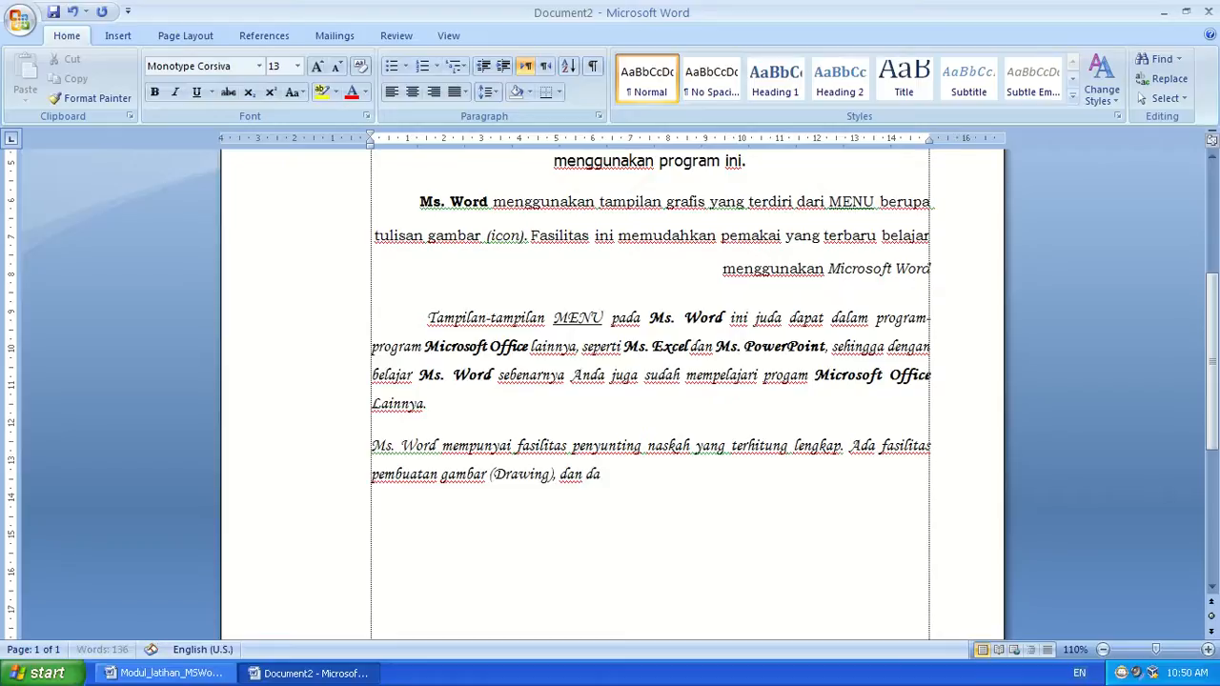
pyautogui.write('ta gambar (')
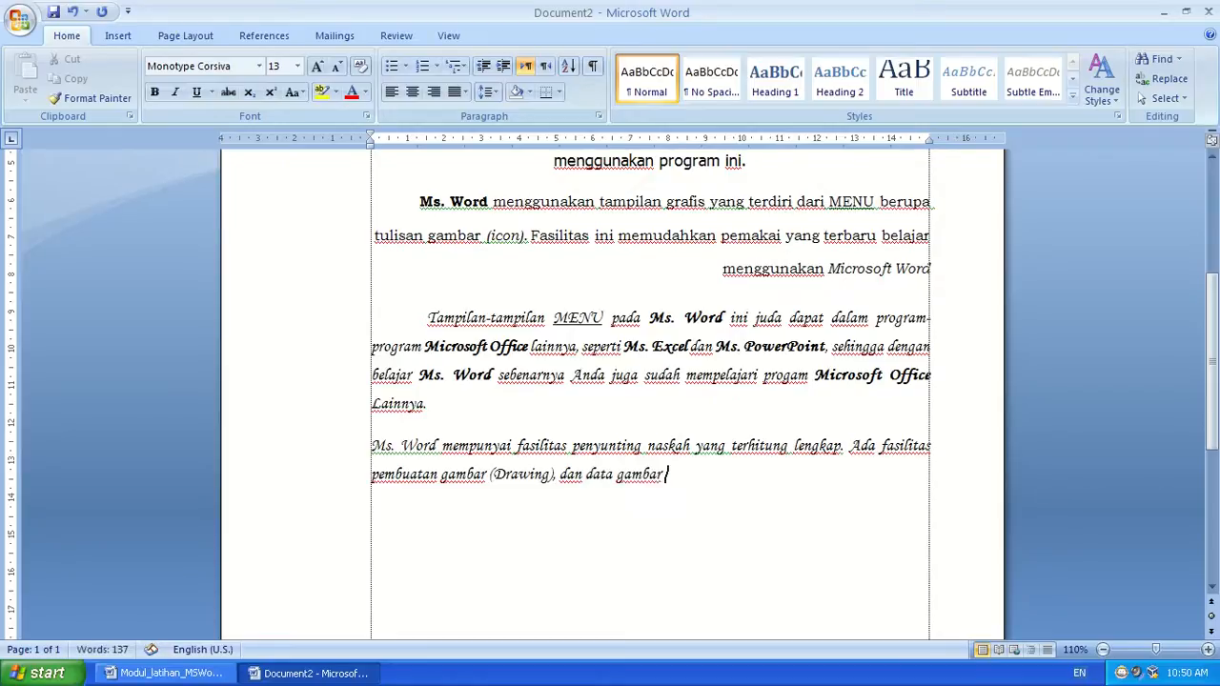
pyautogui.write('Clip Art), pen')
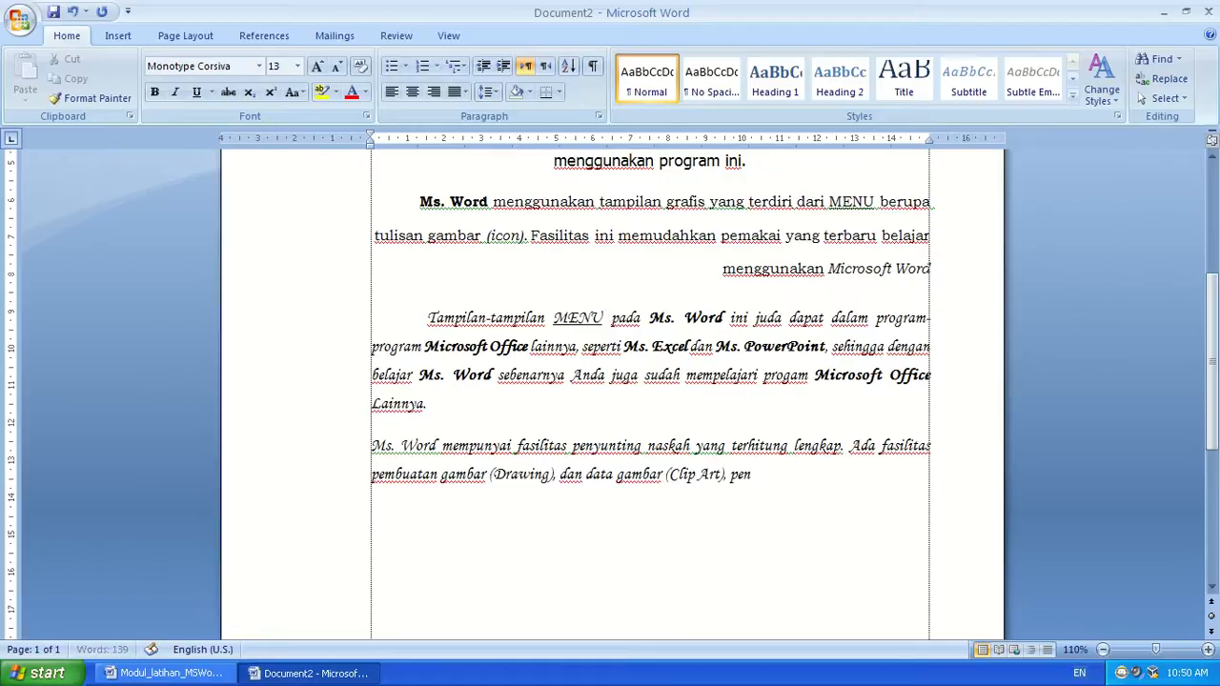
pyautogui.write('ulisan huruf dengan berbagai bentuk ')
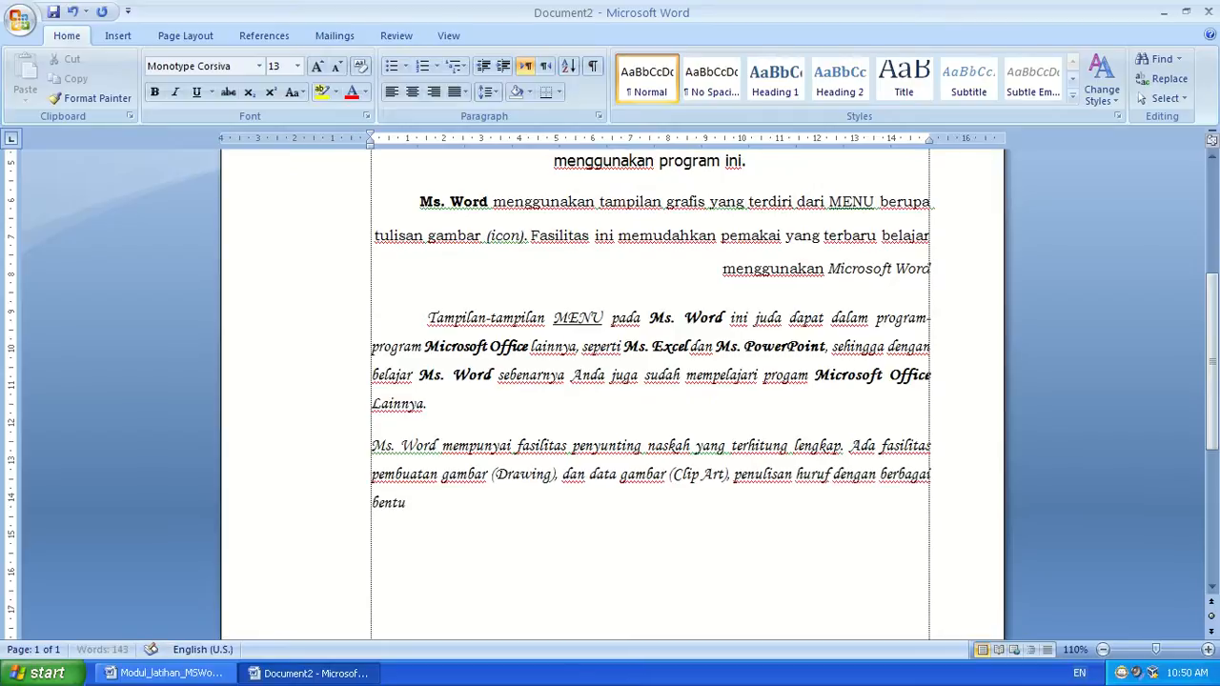
pyautogui.write('(Word Art')
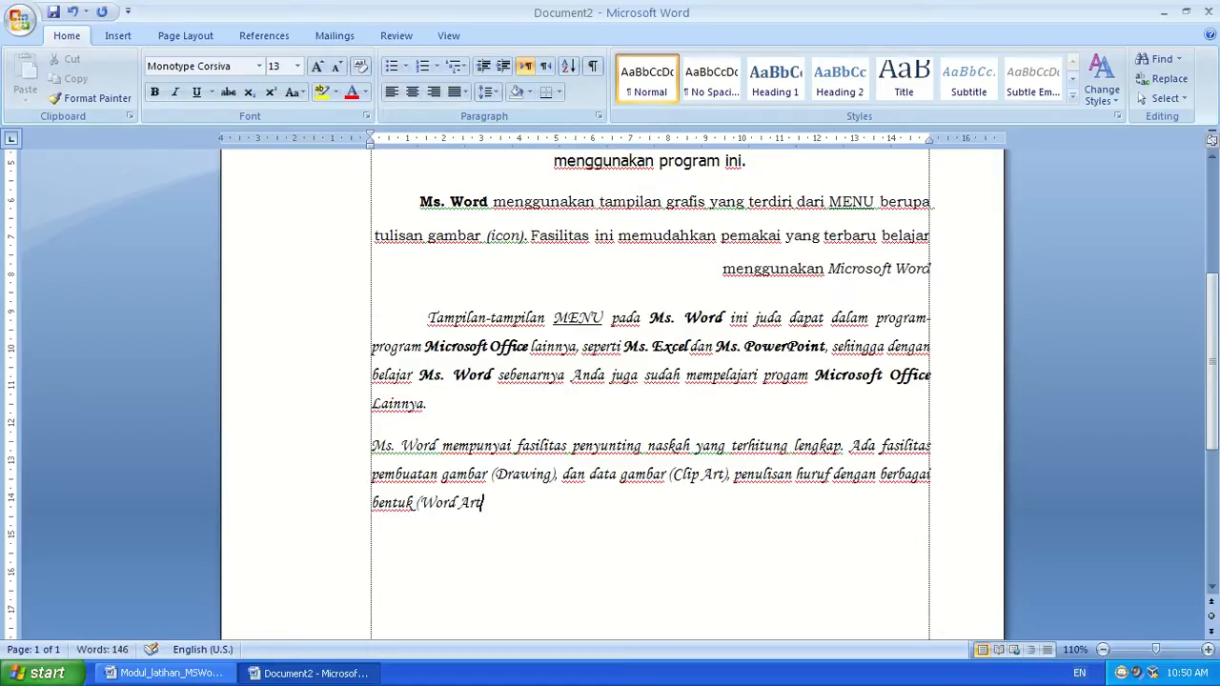
# Complete the fifth paragraph with "), penulisan rumus matematika (Equation), pembuatan tabel, grafik dan lain sebagainya.".
pyautogui.write('), penulisan rumus')
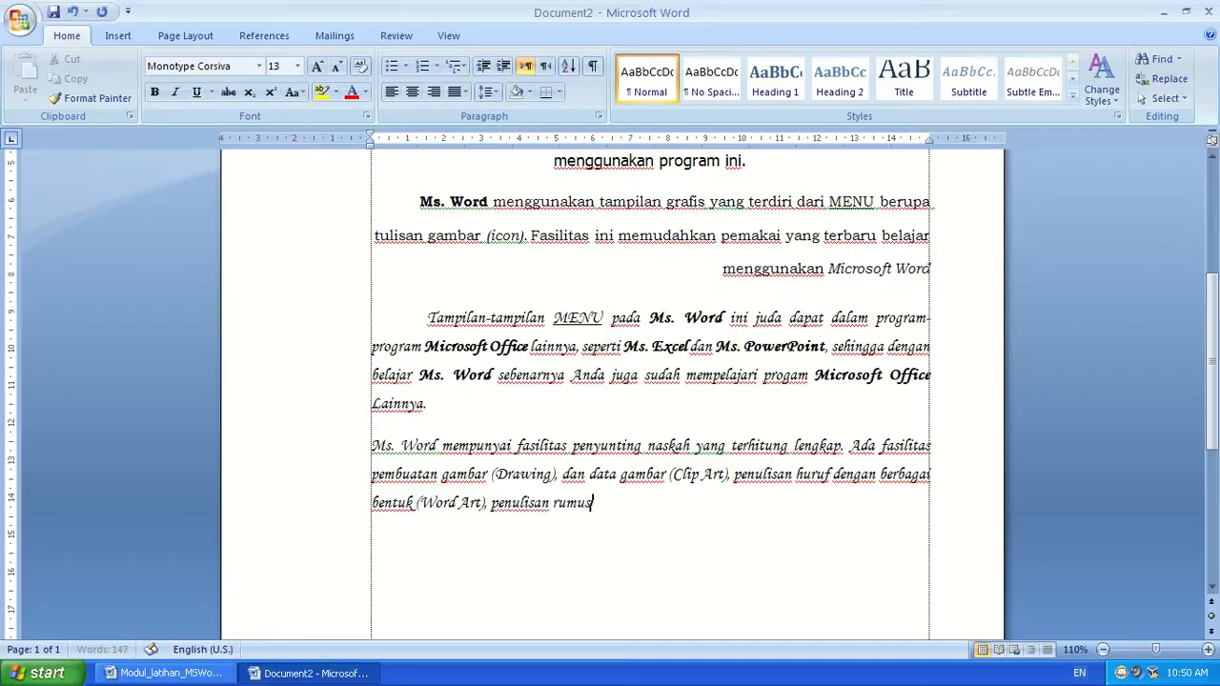
pyautogui.write(' matematika (Eq')
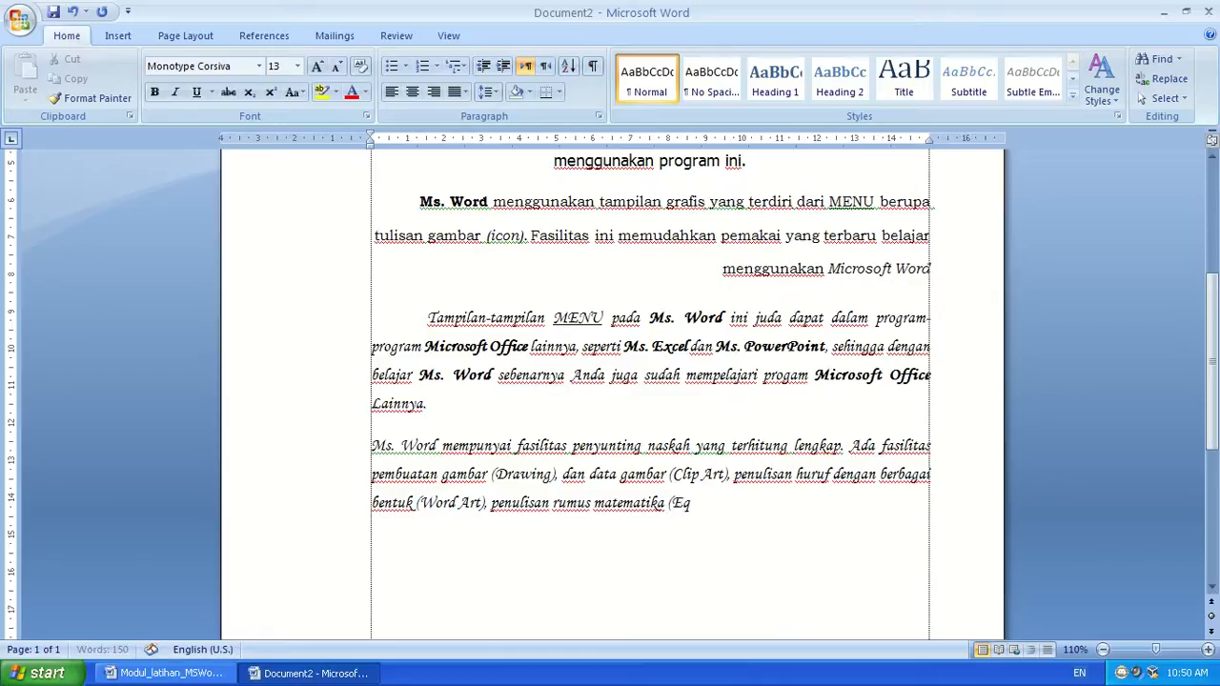
pyautogui.write('uation), pembuatan')
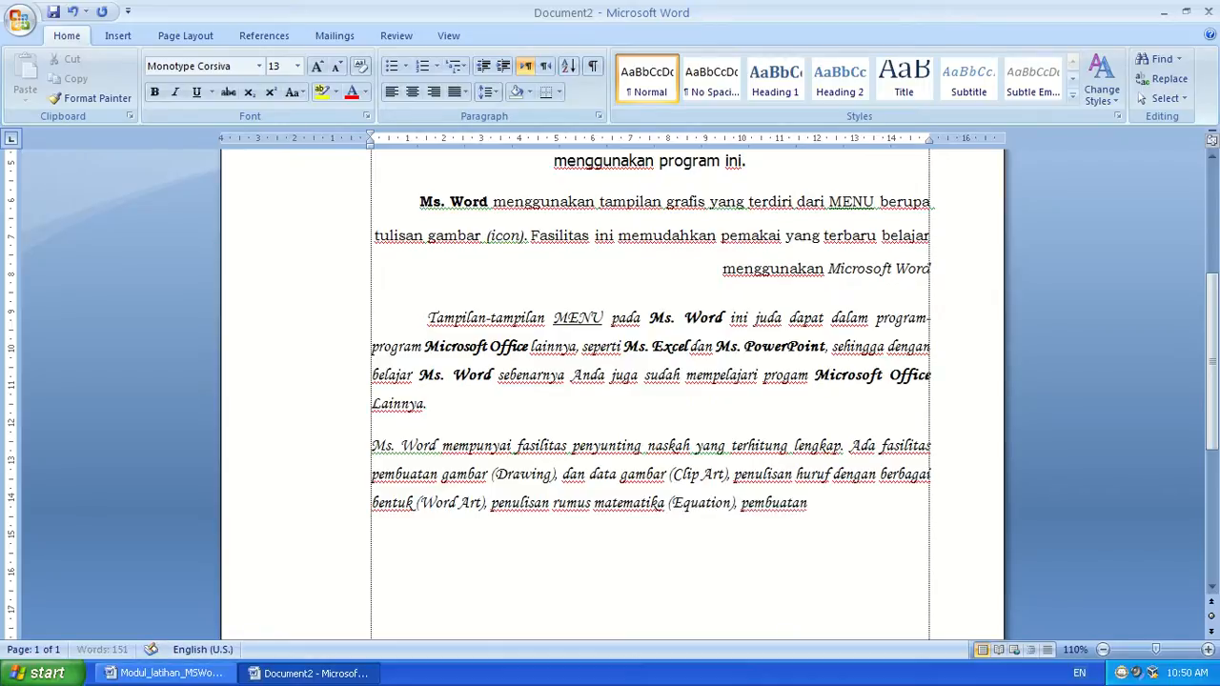
pyautogui.write(' tabel.')
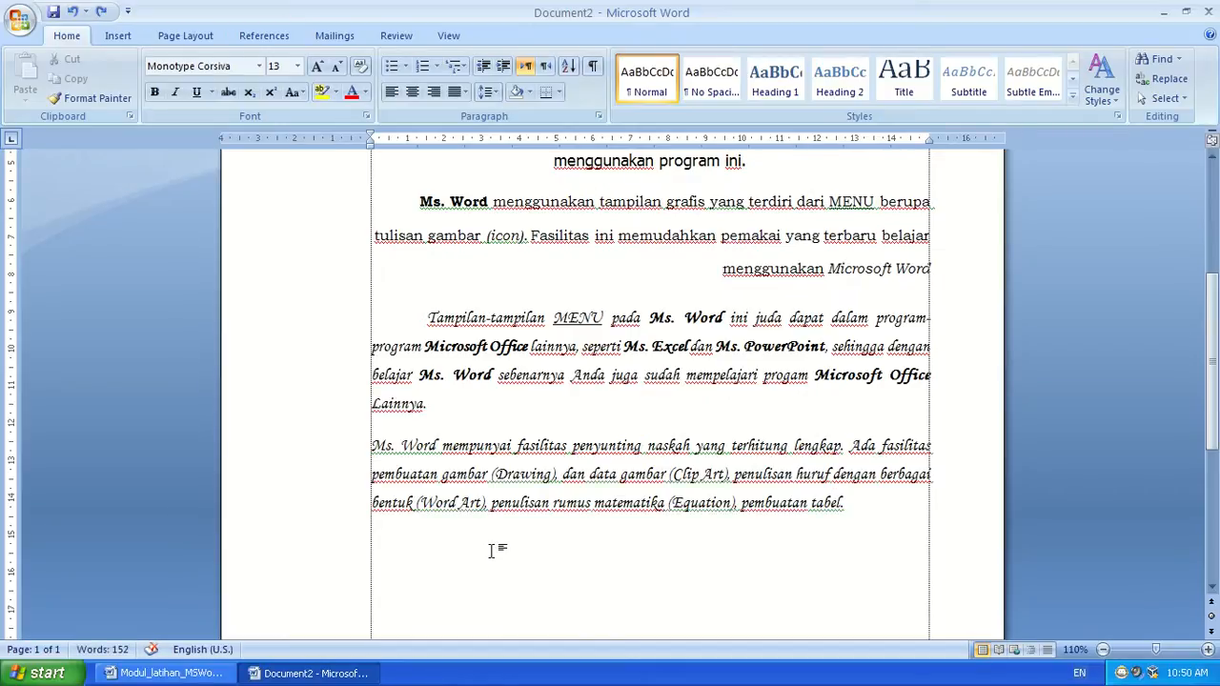
pyautogui.write(' grafik')
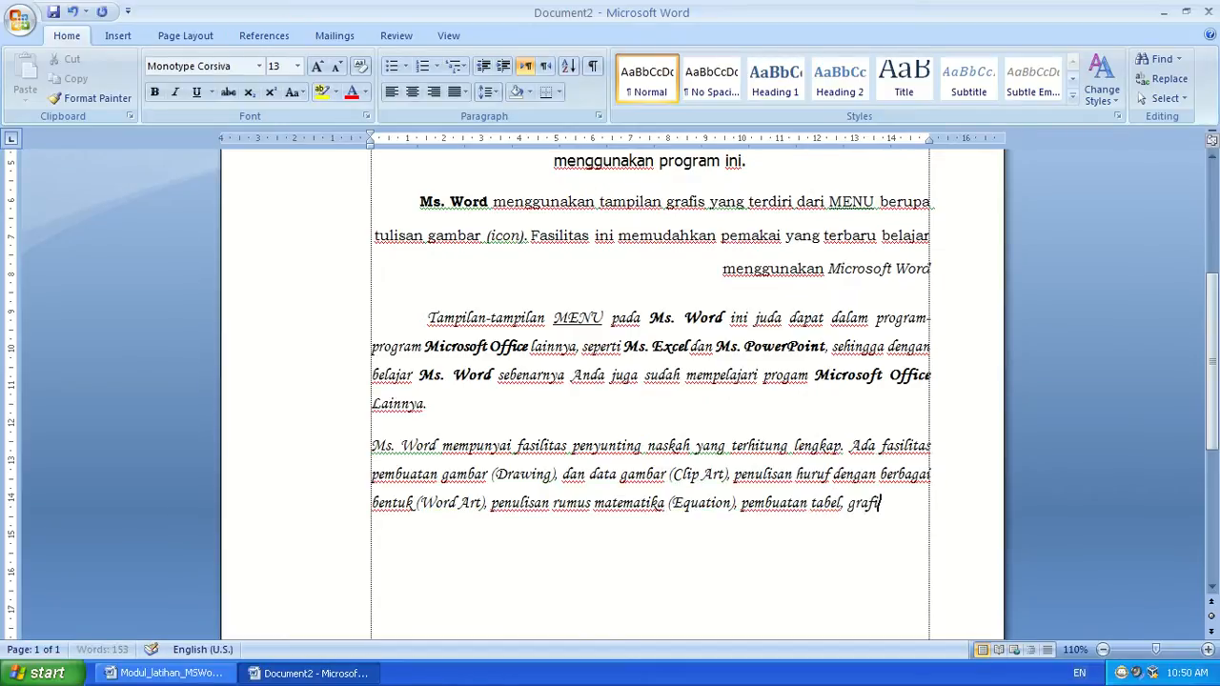
pyautogui.write(' dan lain s')
pyautogui.write('ebagainya.')
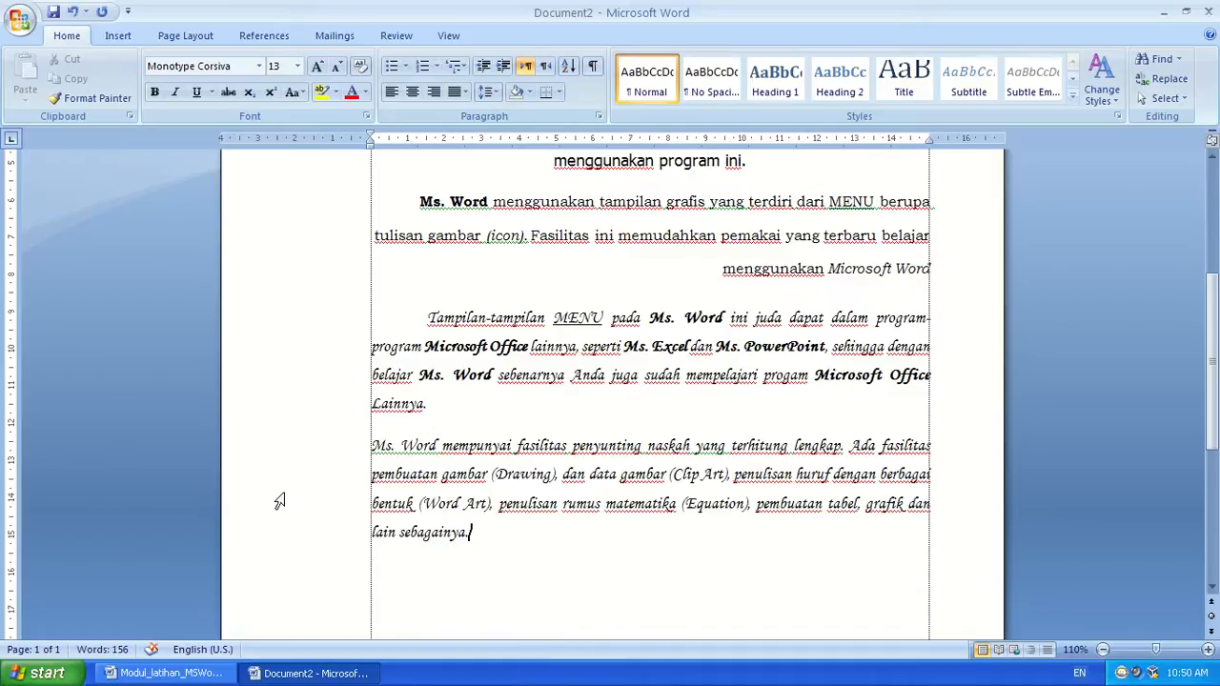
# Check the module's callout for the last paragraph and set the fifth paragraph's font to Tahoma, size 11.
pyautogui.click(160, 675)
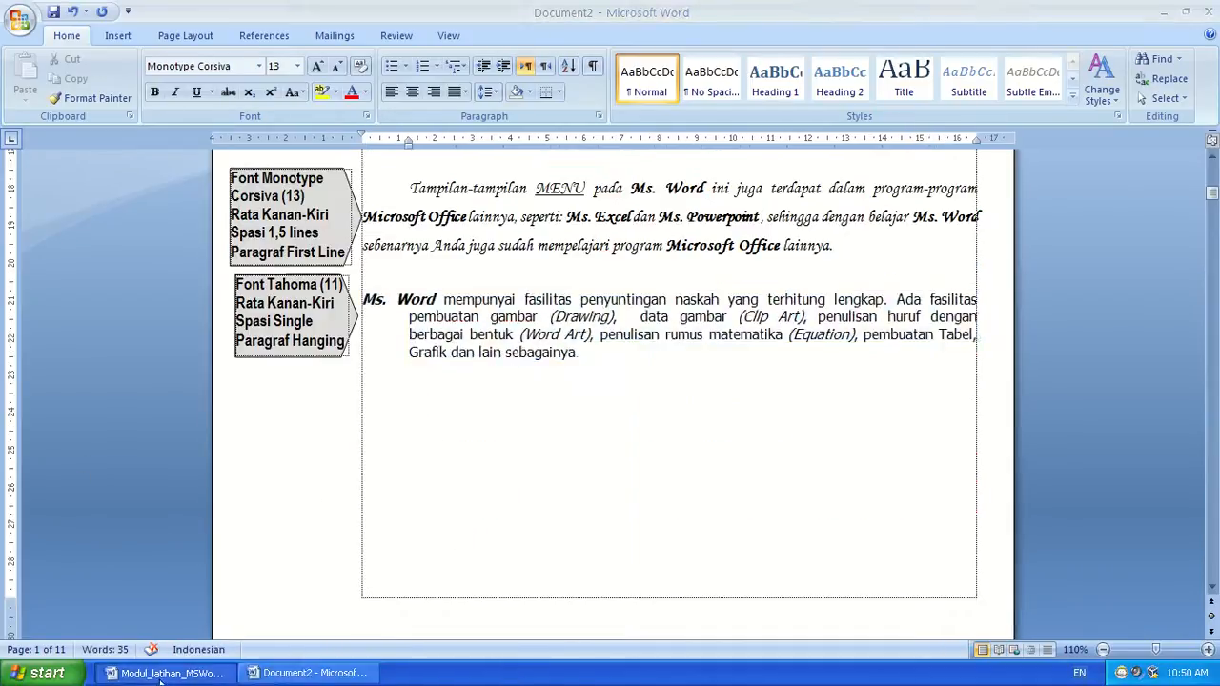
pyautogui.click(280, 303)
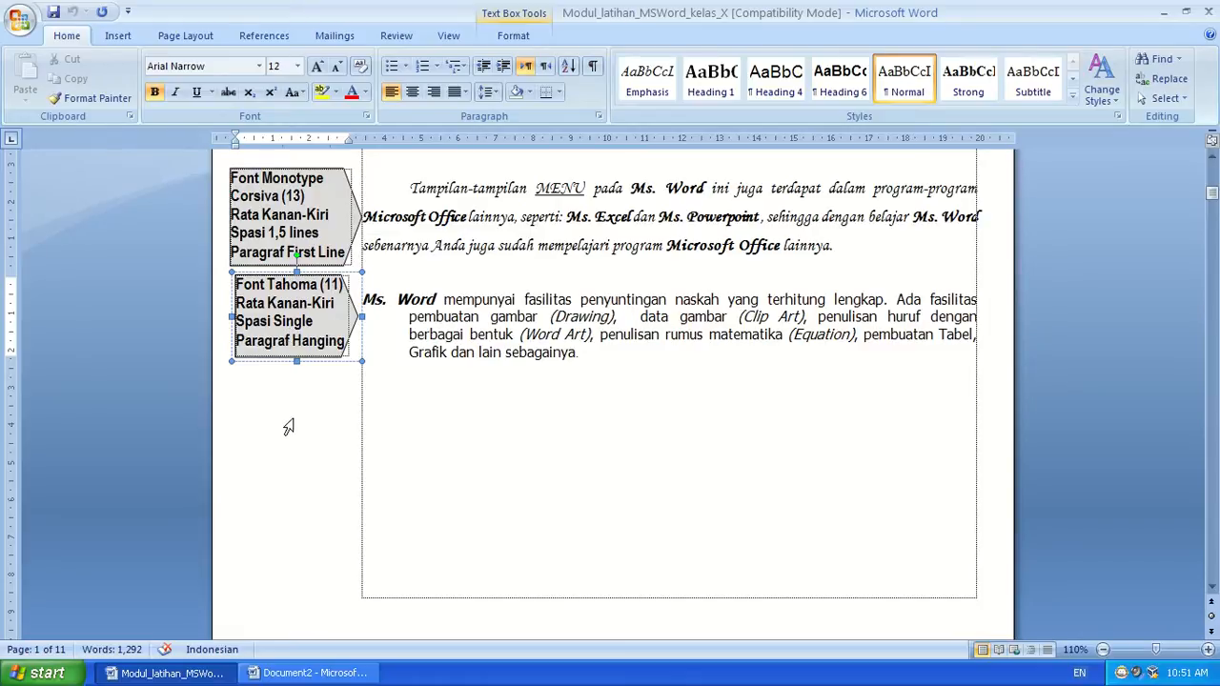
pyautogui.click(330, 673)
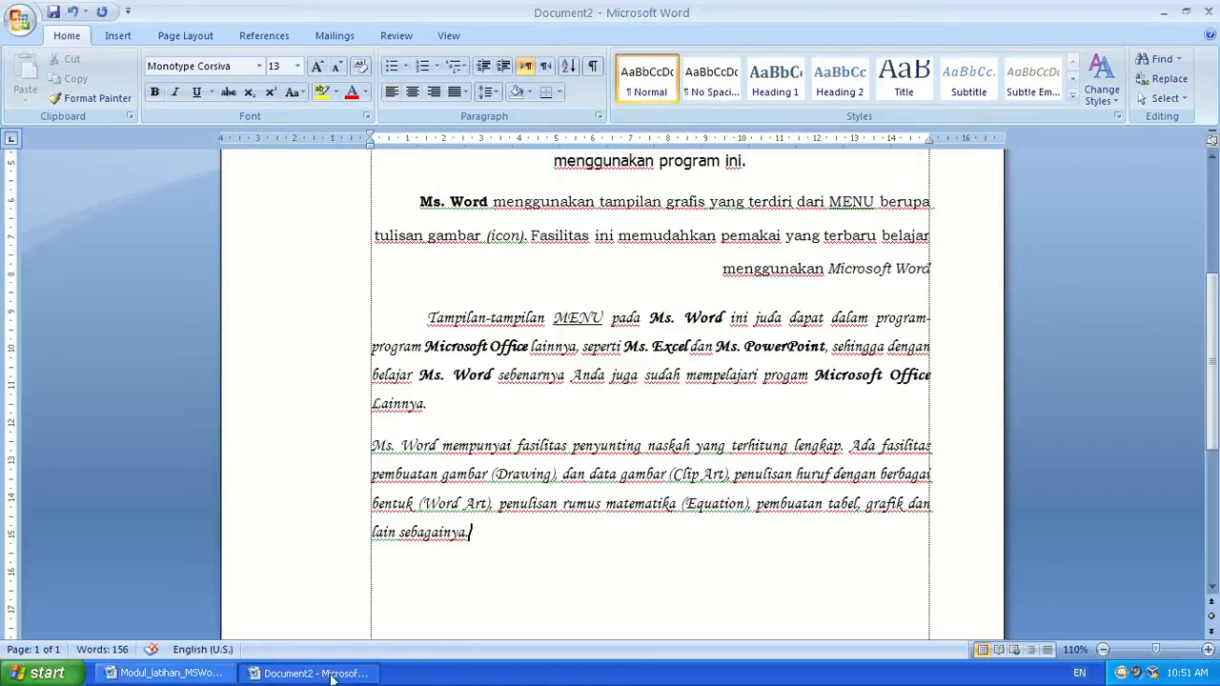
pyautogui.moveTo(371, 445); pyautogui.dragTo(466, 537)
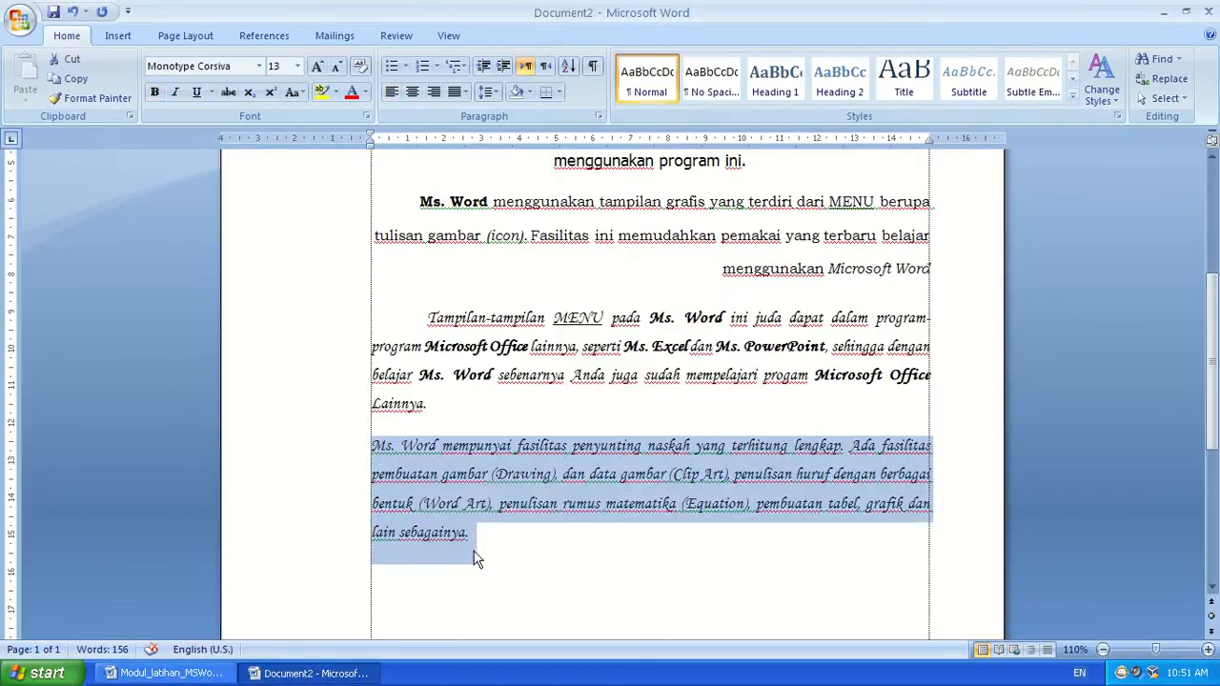
pyautogui.click(259, 65)
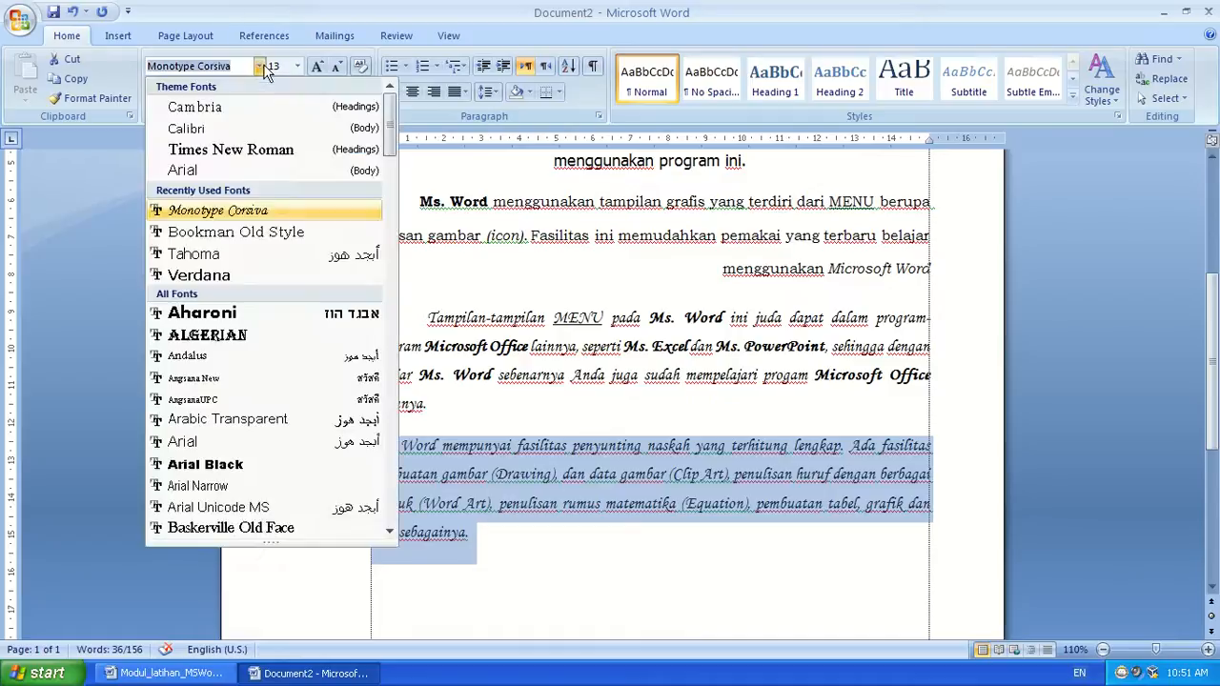
pyautogui.click(262, 255)
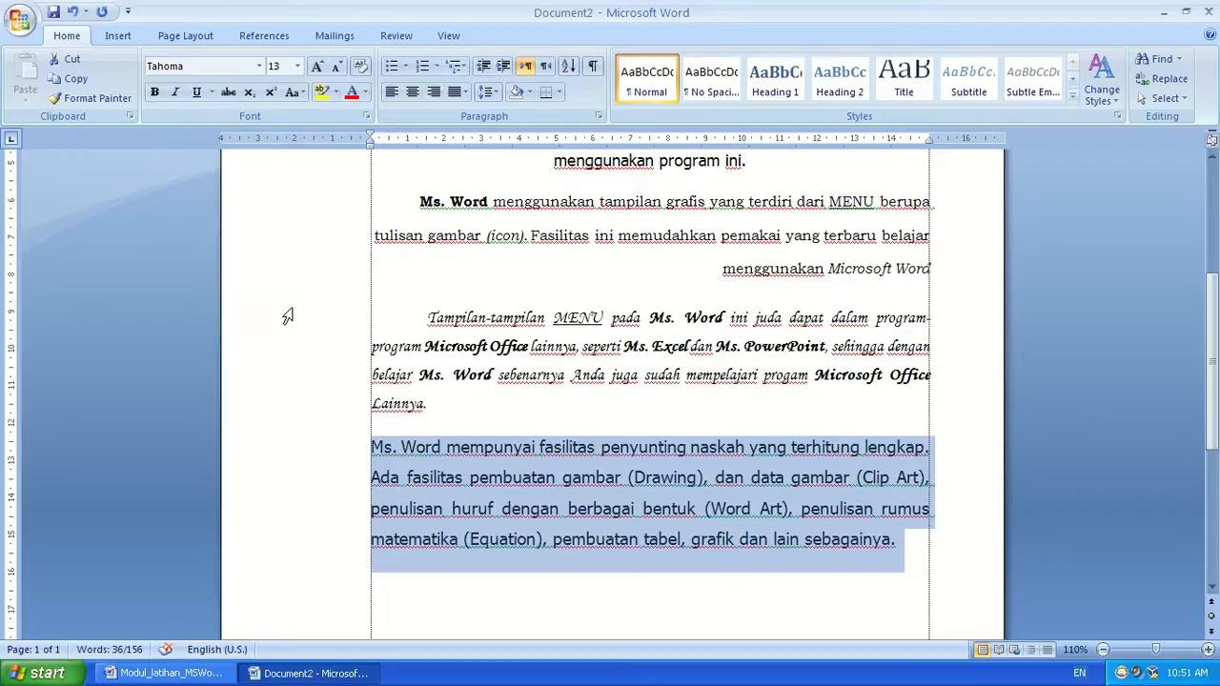
pyautogui.click(298, 66)
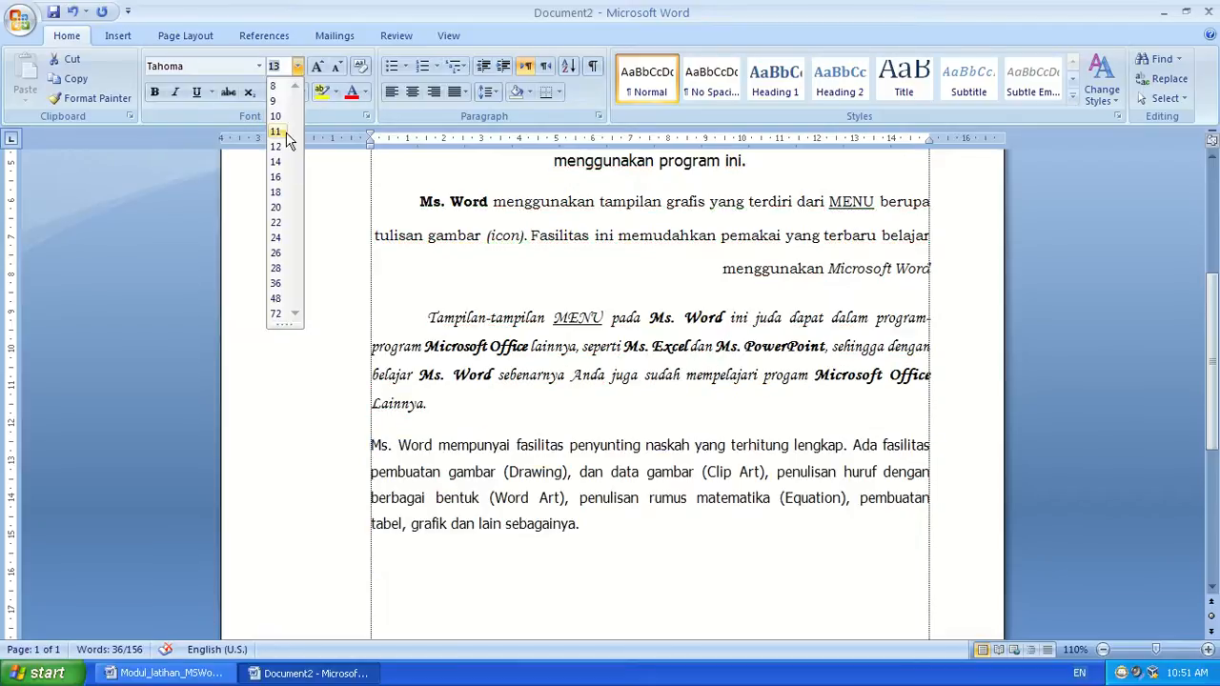
pyautogui.click(286, 132)
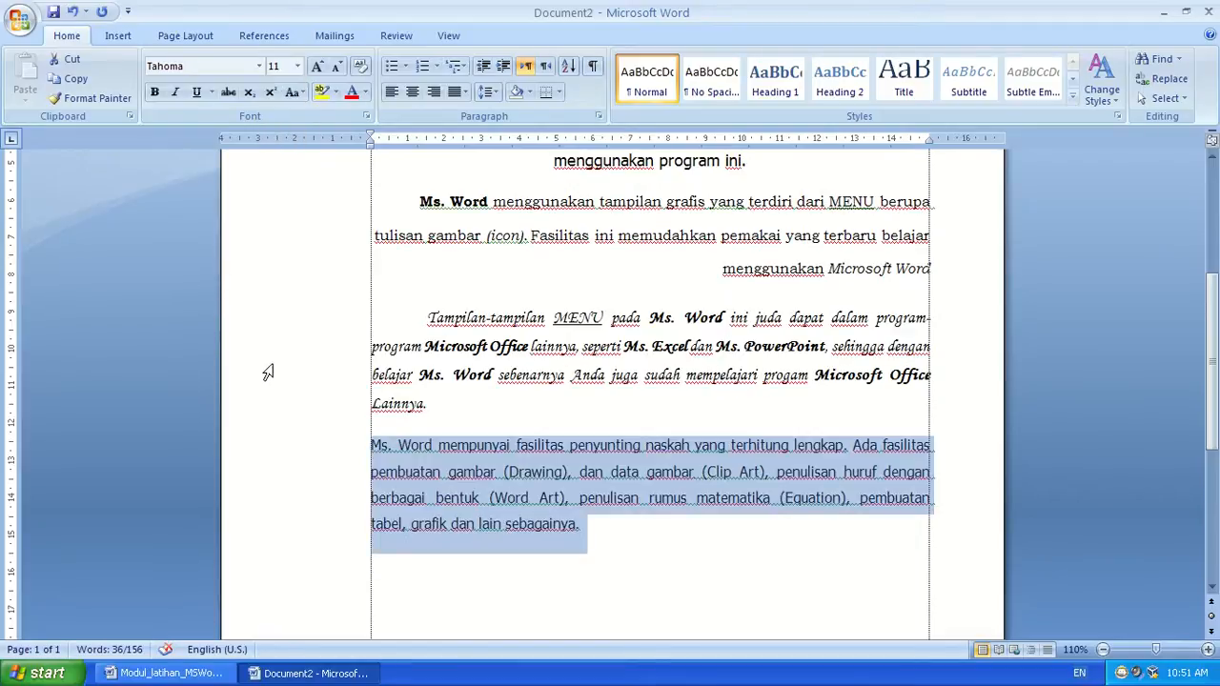
# Give the fifth paragraph single line spacing and a hanging indent of about 1.5 cm.
pyautogui.click(454, 97)
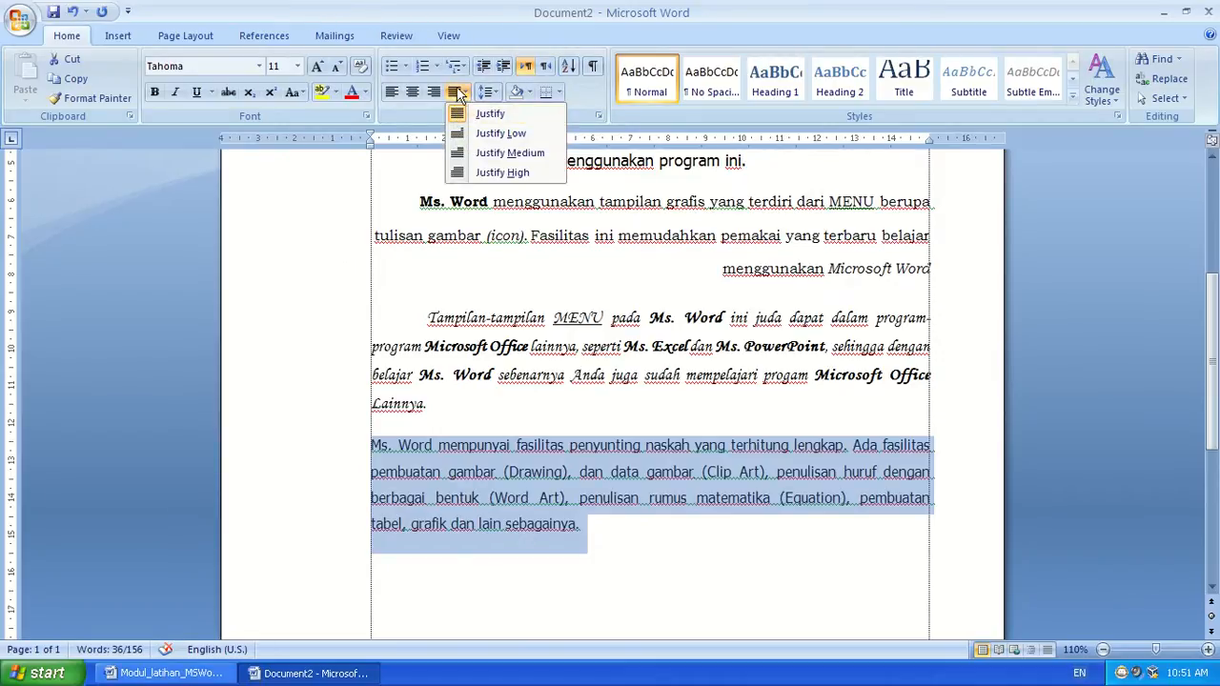
pyautogui.click(486, 92)
pyautogui.click(512, 114)
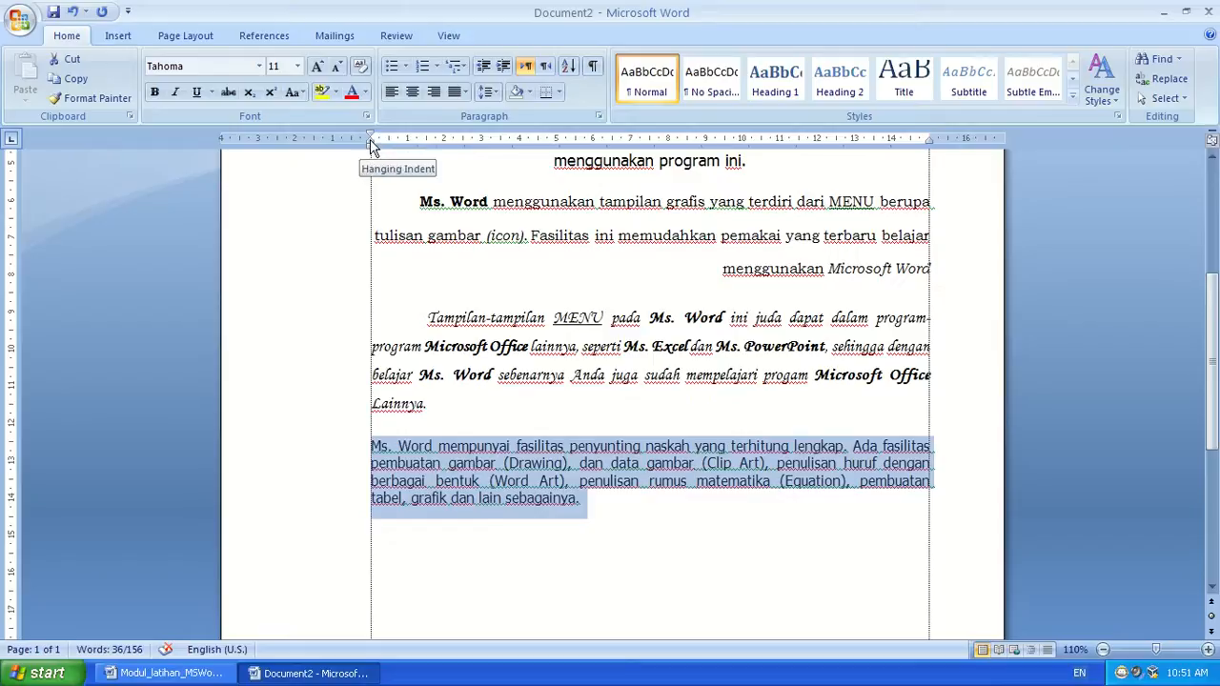
pyautogui.moveTo(370, 139); pyautogui.dragTo(425, 151)
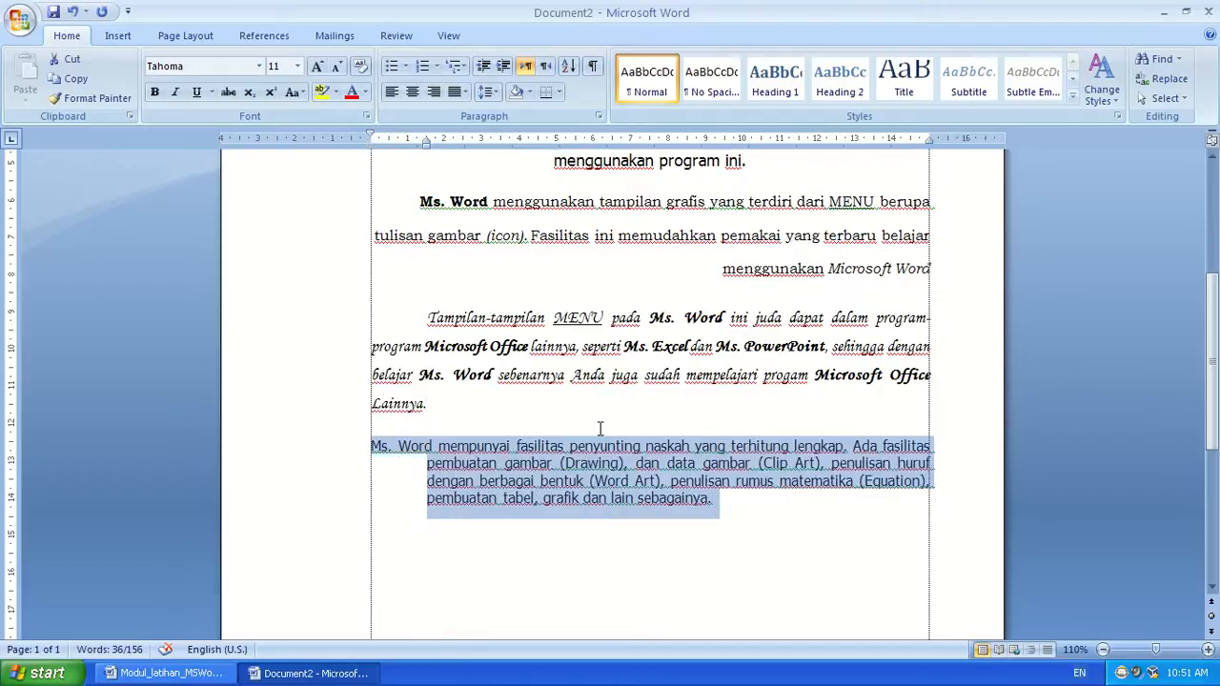
# Make "Ms. Word" bold at the start of the fifth paragraph.
pyautogui.click(590, 487)
pyautogui.moveTo(371, 447); pyautogui.dragTo(422, 445)
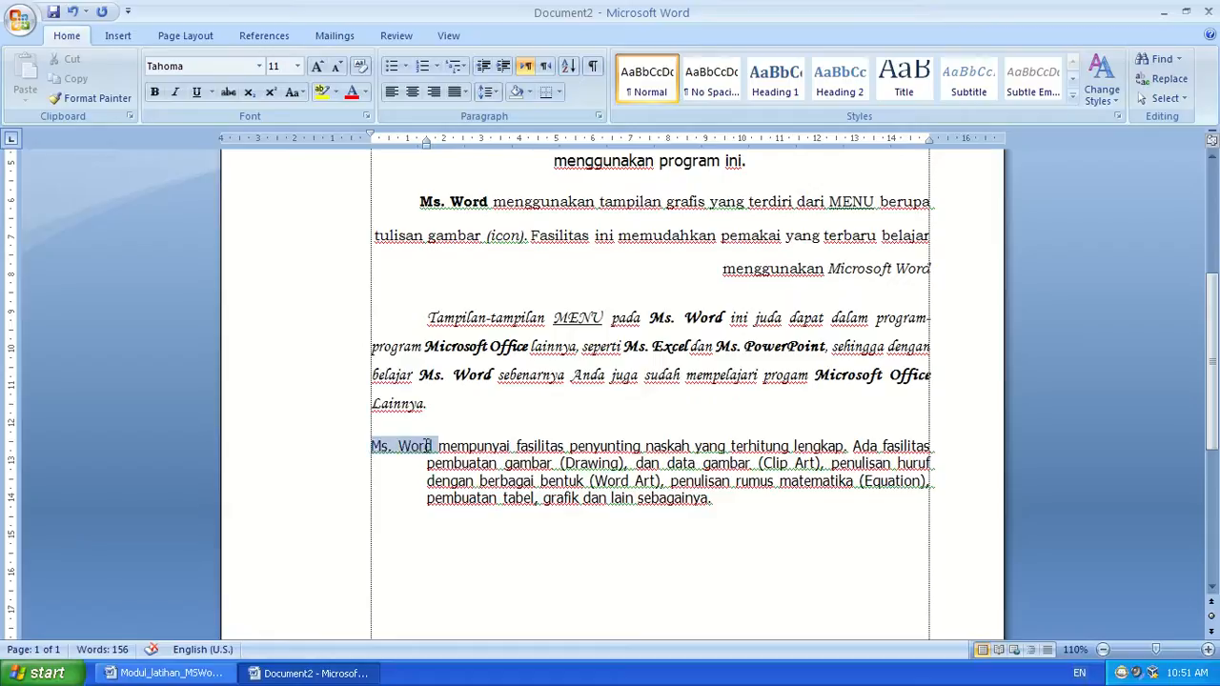
pyautogui.click(154, 91)
pyautogui.click(635, 498)
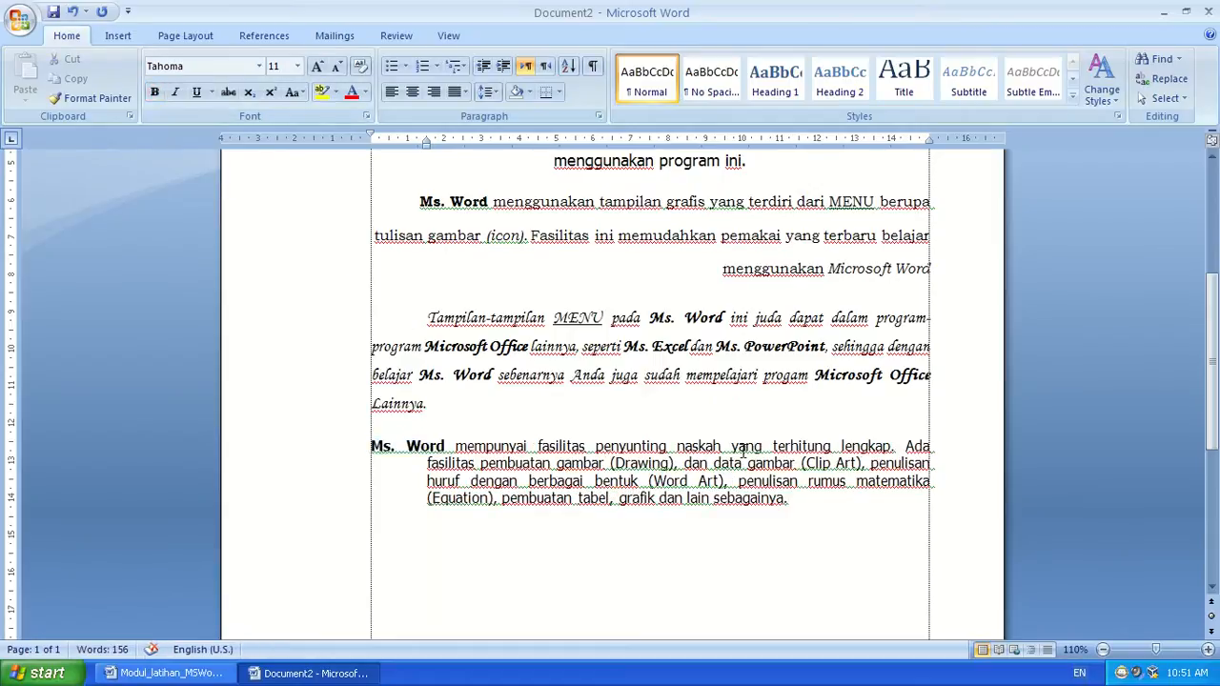
# Italicize "(Drawing)", "(Clip Art)", "(Word Art)" and "(Equation)" in the fifth paragraph.
pyautogui.moveTo(611, 463); pyautogui.dragTo(672, 465)
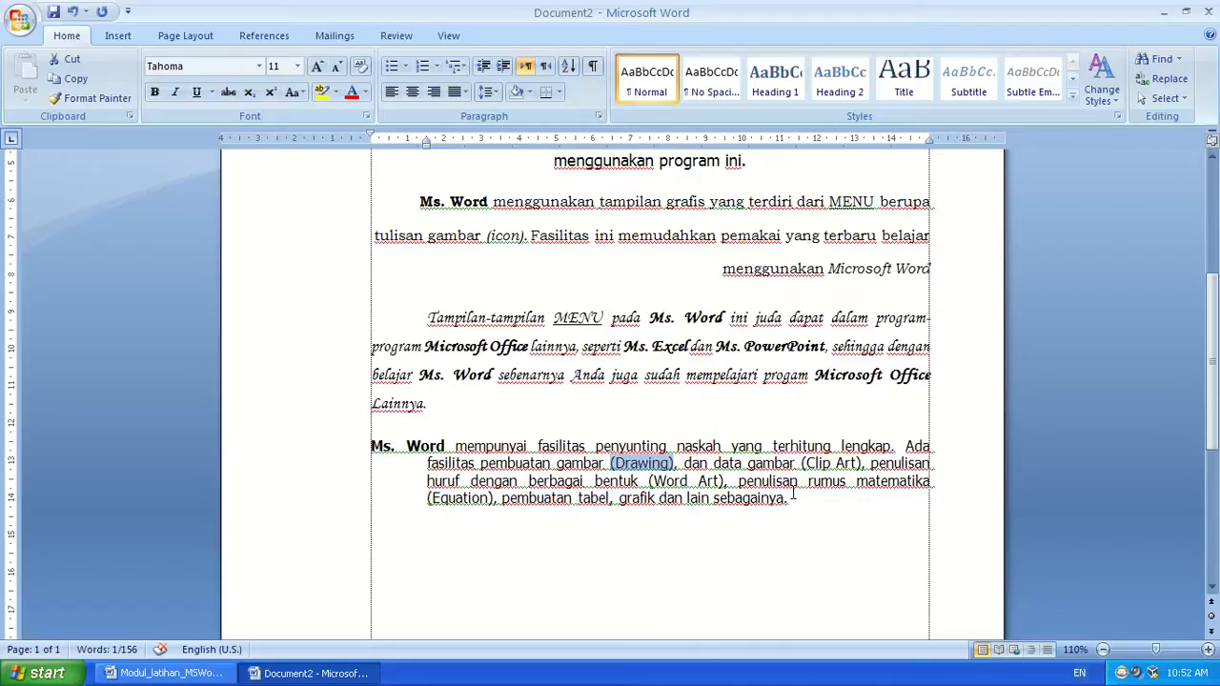
pyautogui.moveTo(802, 463); pyautogui.dragTo(863, 465)
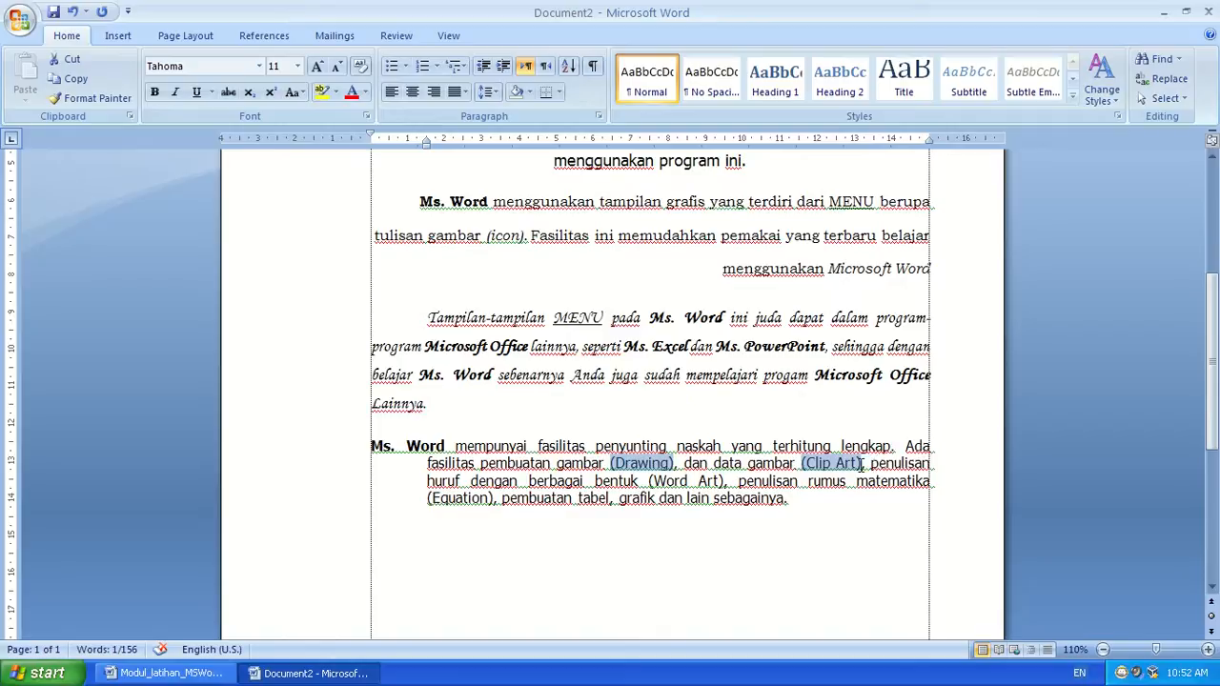
pyautogui.moveTo(427, 499); pyautogui.dragTo(495, 498)
pyautogui.moveTo(649, 482); pyautogui.dragTo(721, 481)
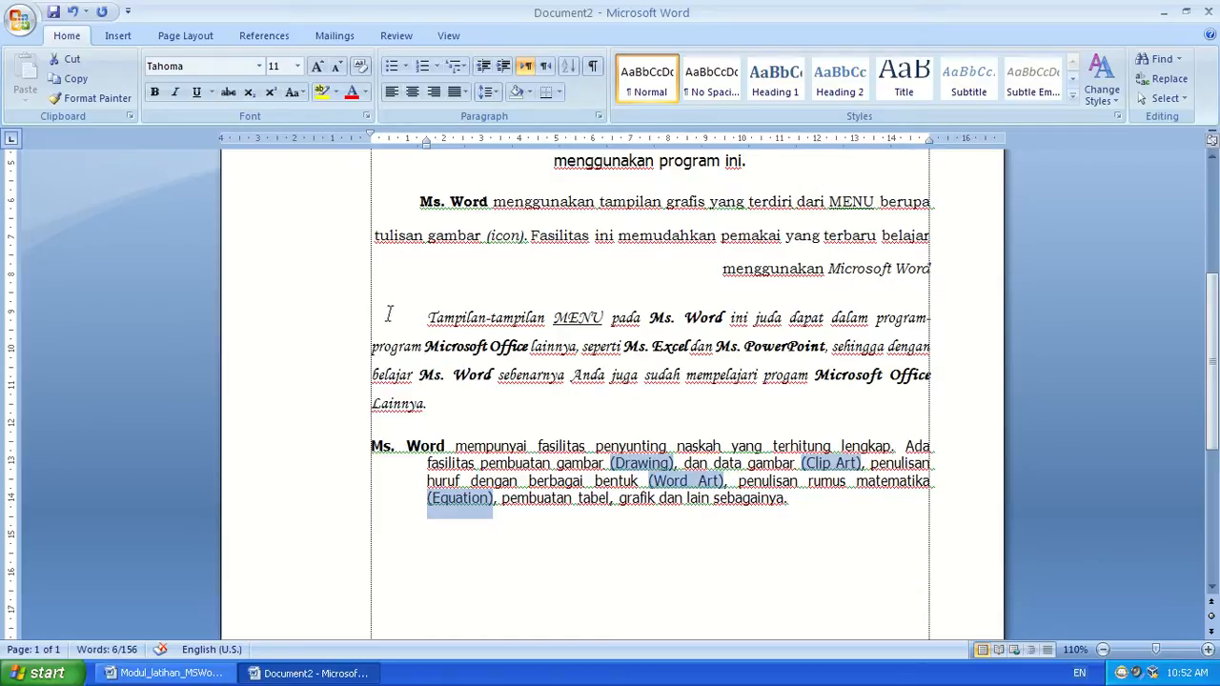
pyautogui.click(180, 93)
pyautogui.click(678, 446)
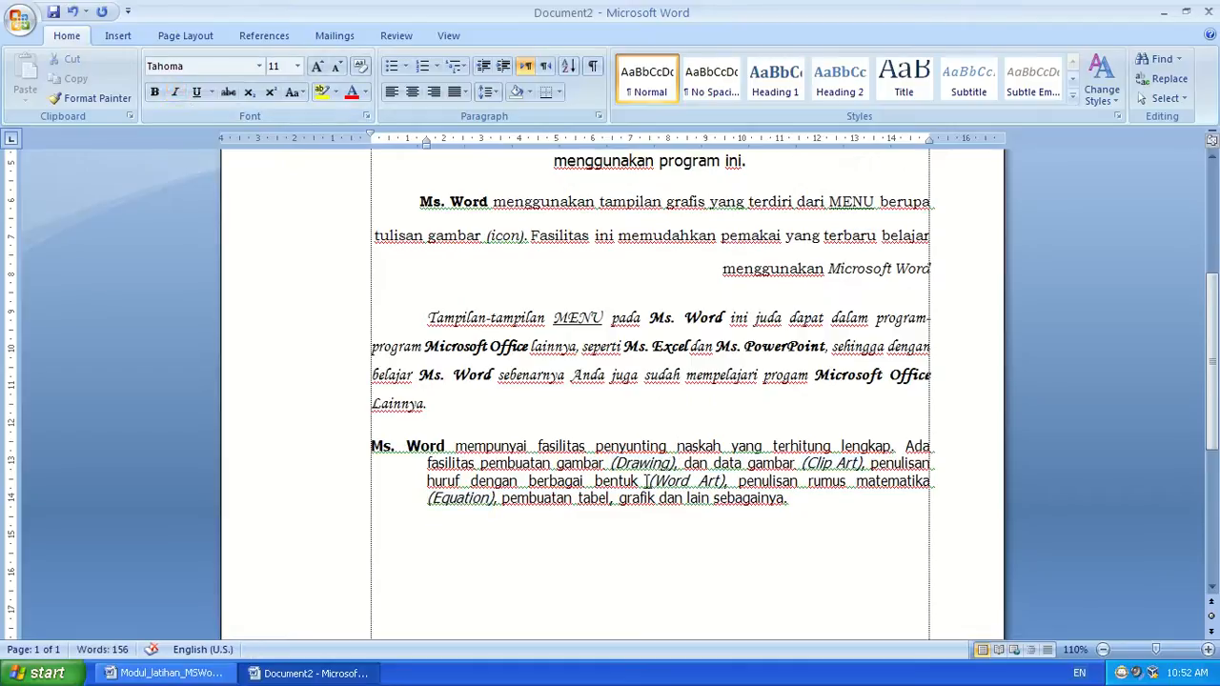
# Check the module's Latihan 1 page from its requirements box down to the last paragraph.
pyautogui.scroll(-2, 645, 481)
pyautogui.click(205, 673)
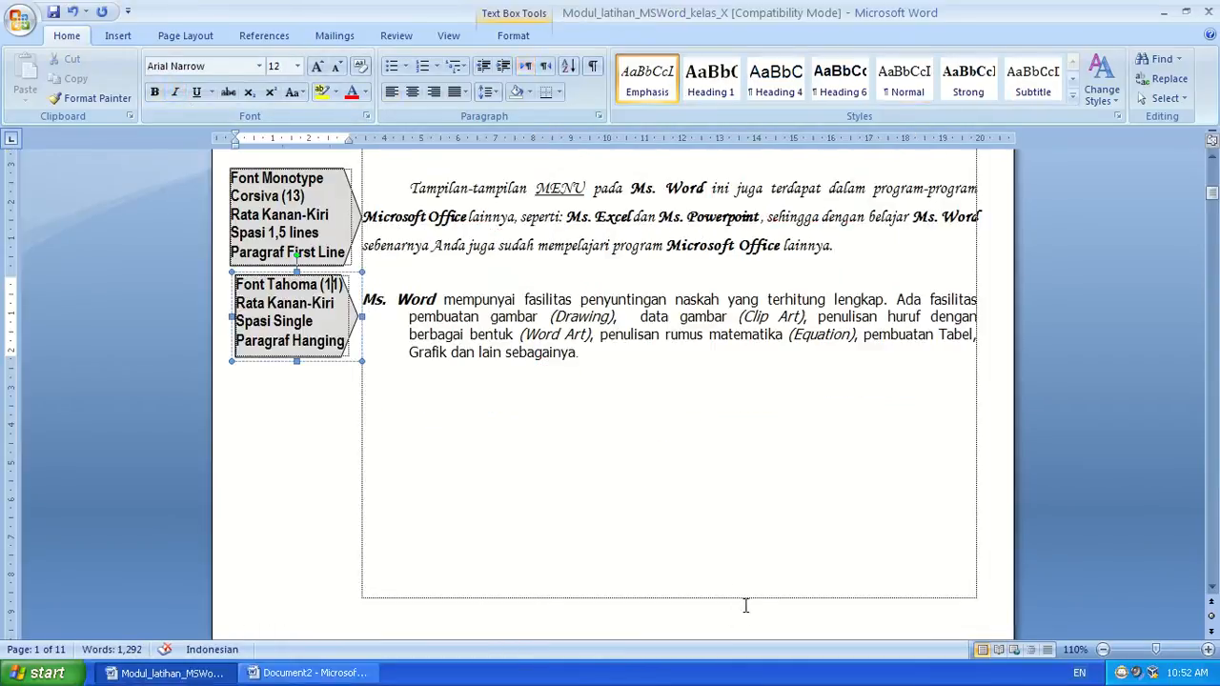
pyautogui.scroll(15, 680, 574)
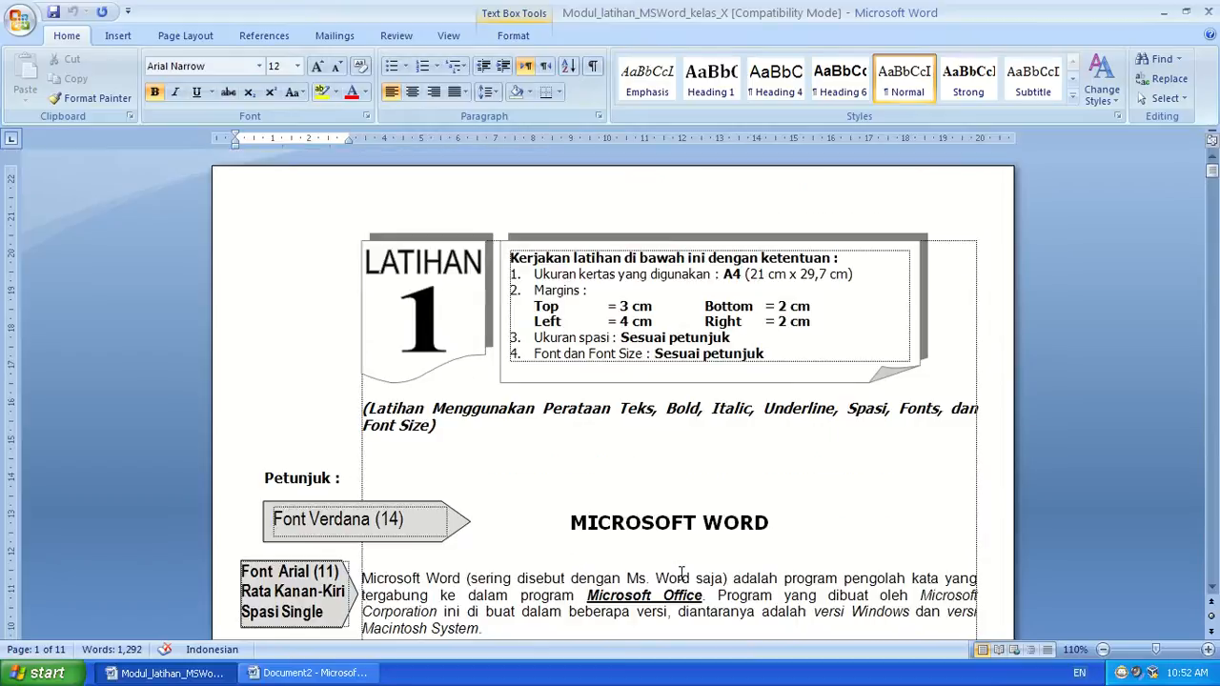
pyautogui.scroll(-5, 669, 565)
pyautogui.scroll(5, 649, 558)
pyautogui.scroll(-4, 591, 601)
pyautogui.scroll(-10, 475, 620)
pyautogui.click(307, 674)
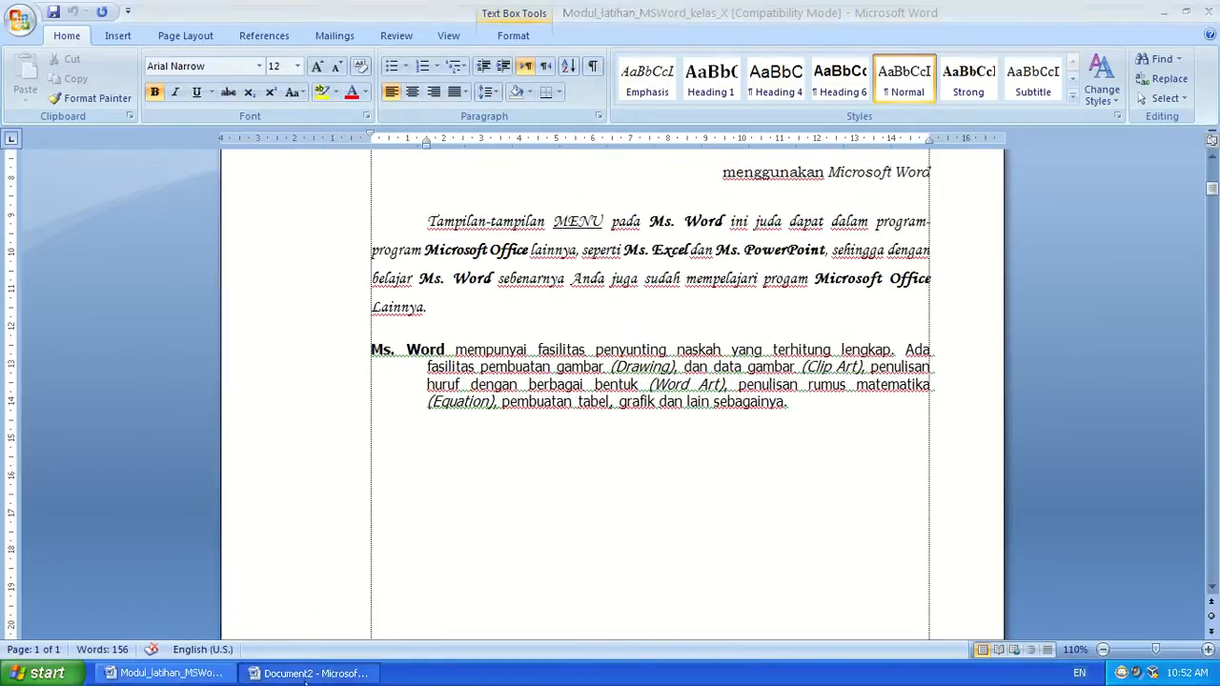
# Review the recreated exercise document from the "MICROSOFT WORD" heading down to the fifth paragraph.
pyautogui.scroll(8, 386, 573)
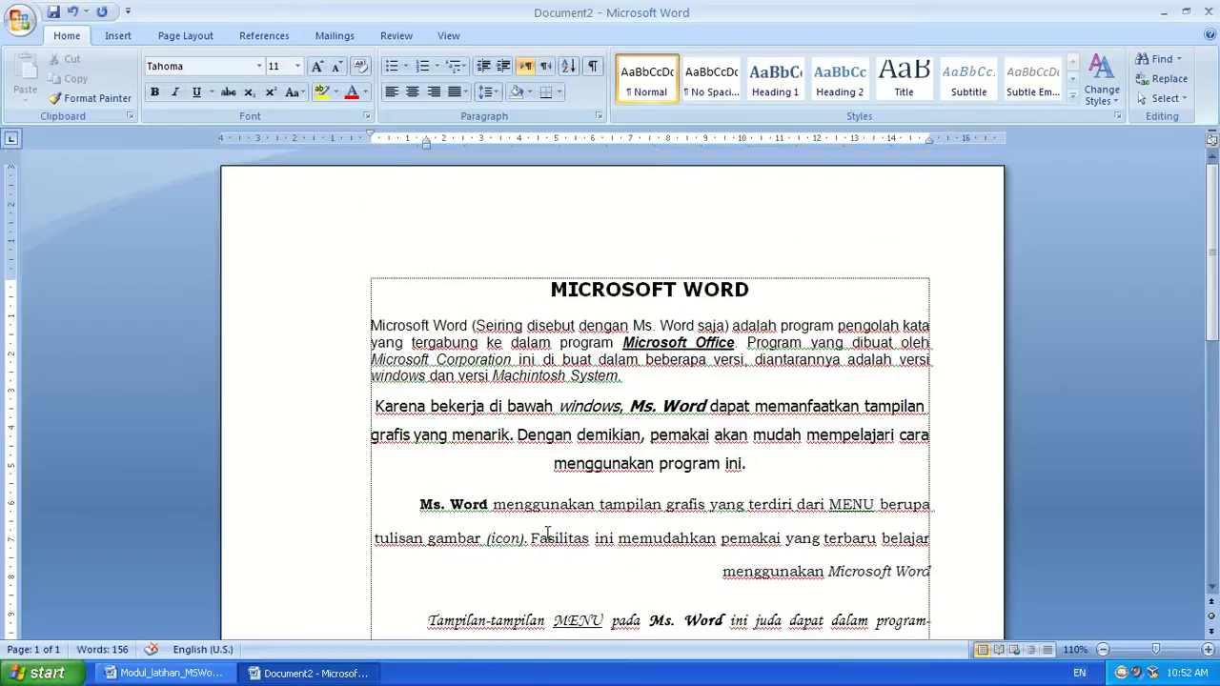
pyautogui.scroll(-4, 527, 545)
pyautogui.scroll(-3, 487, 540)
pyautogui.scroll(3, 484, 548)
pyautogui.scroll(-5, 484, 544)
pyautogui.scroll(6, 486, 542)
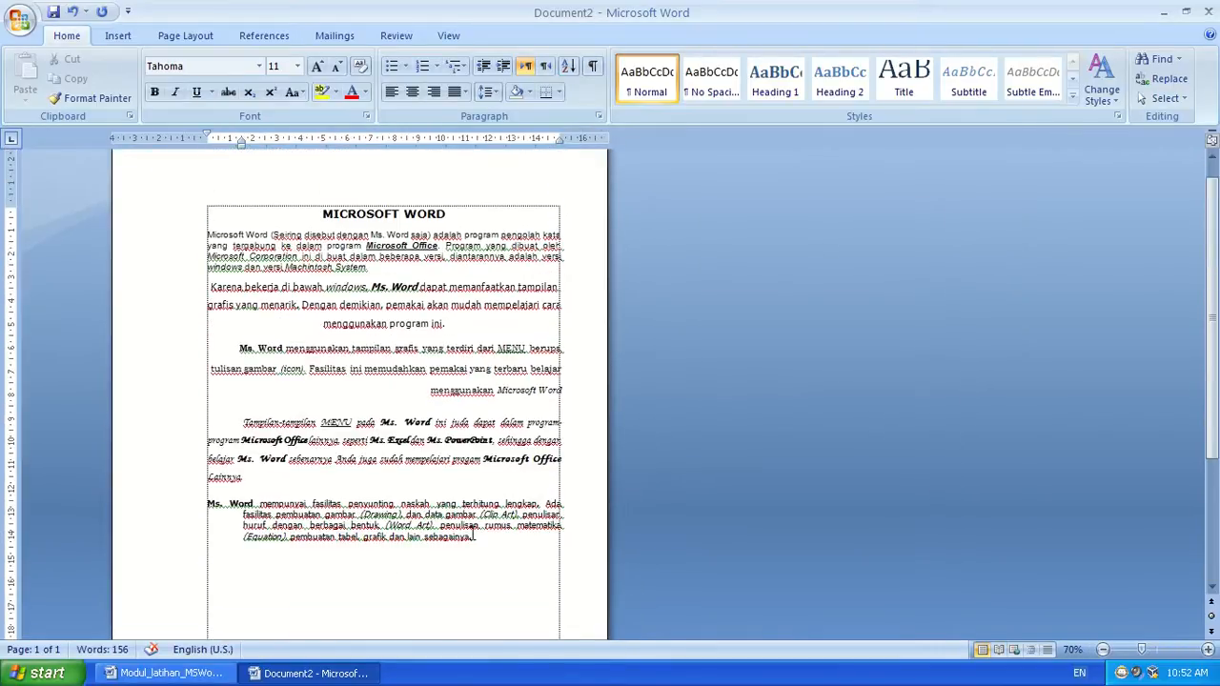
pyautogui.scroll(1, 474, 536)
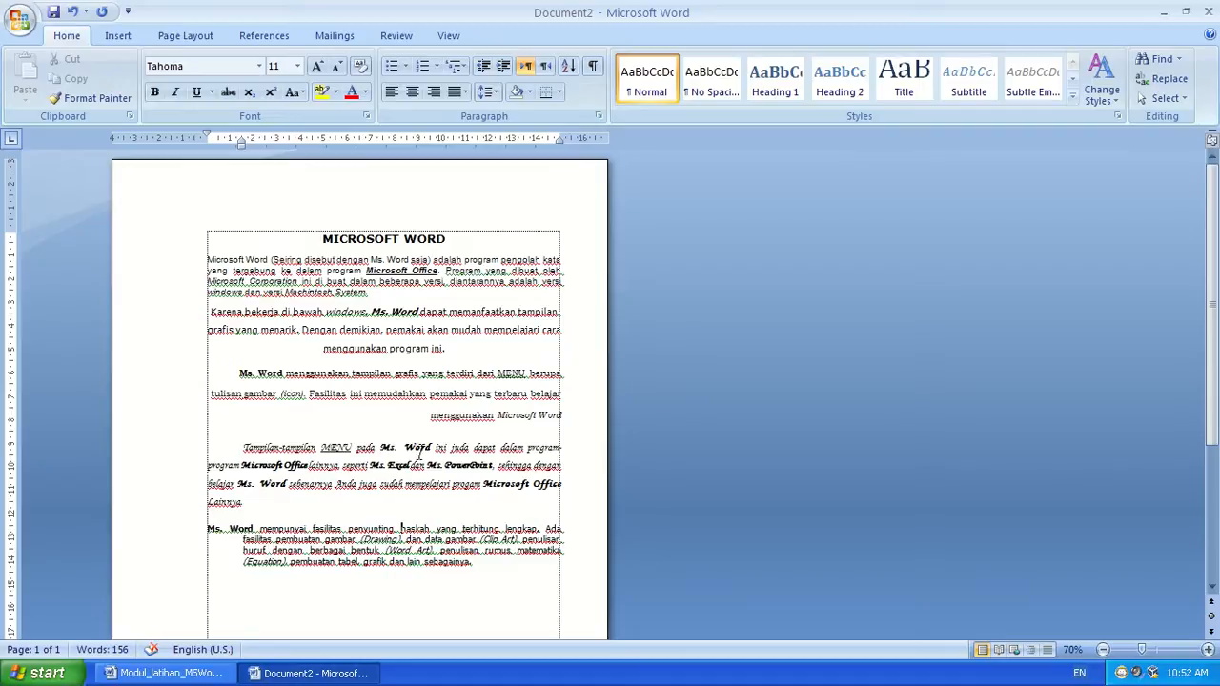
pyautogui.scroll(-1, 578, 503)
pyautogui.scroll(1, 561, 512)
pyautogui.moveTo(298, 238); pyautogui.dragTo(534, 580)
pyautogui.click(474, 551)
pyautogui.scroll(2, 457, 550)
pyautogui.scroll(-2, 344, 383)
pyautogui.scroll(2, 349, 486)
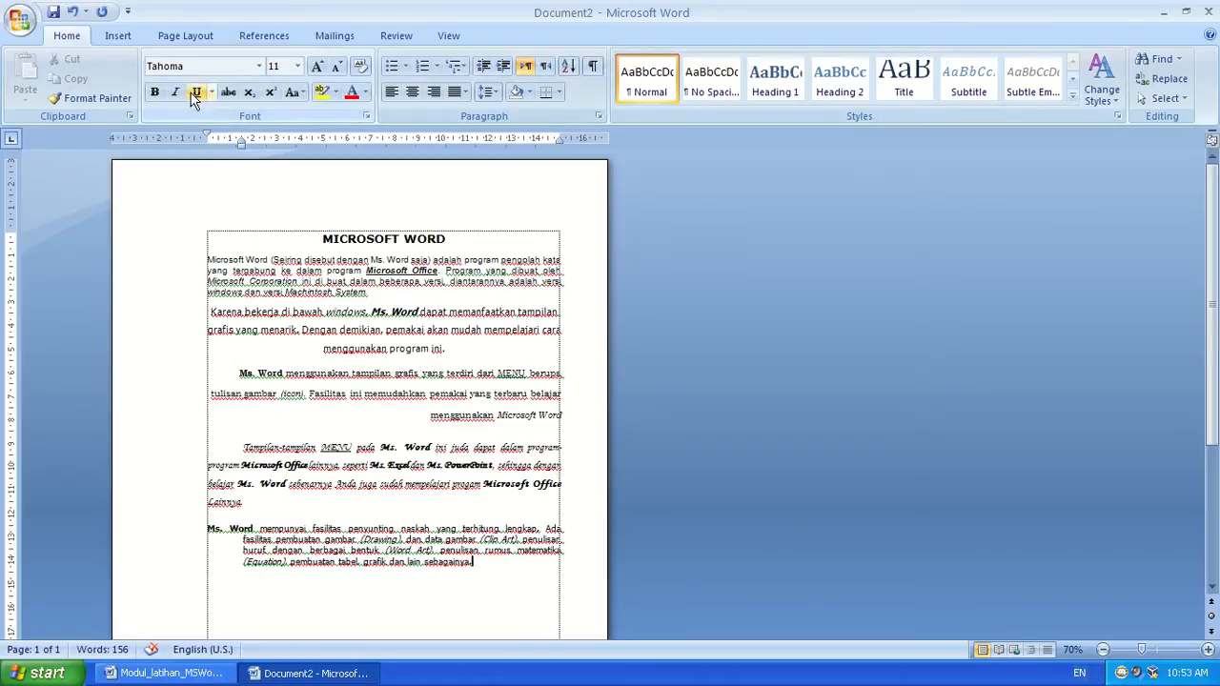
pyautogui.click(223, 66)
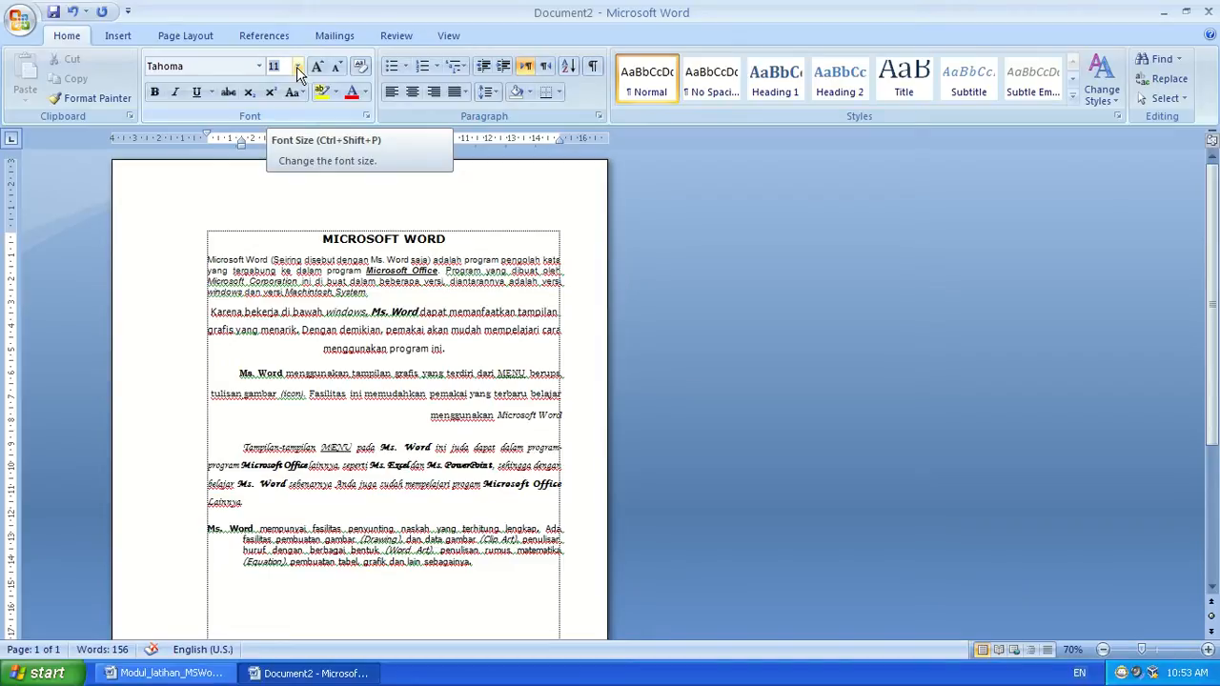
pyautogui.click(323, 270)
pyautogui.click(206, 239)
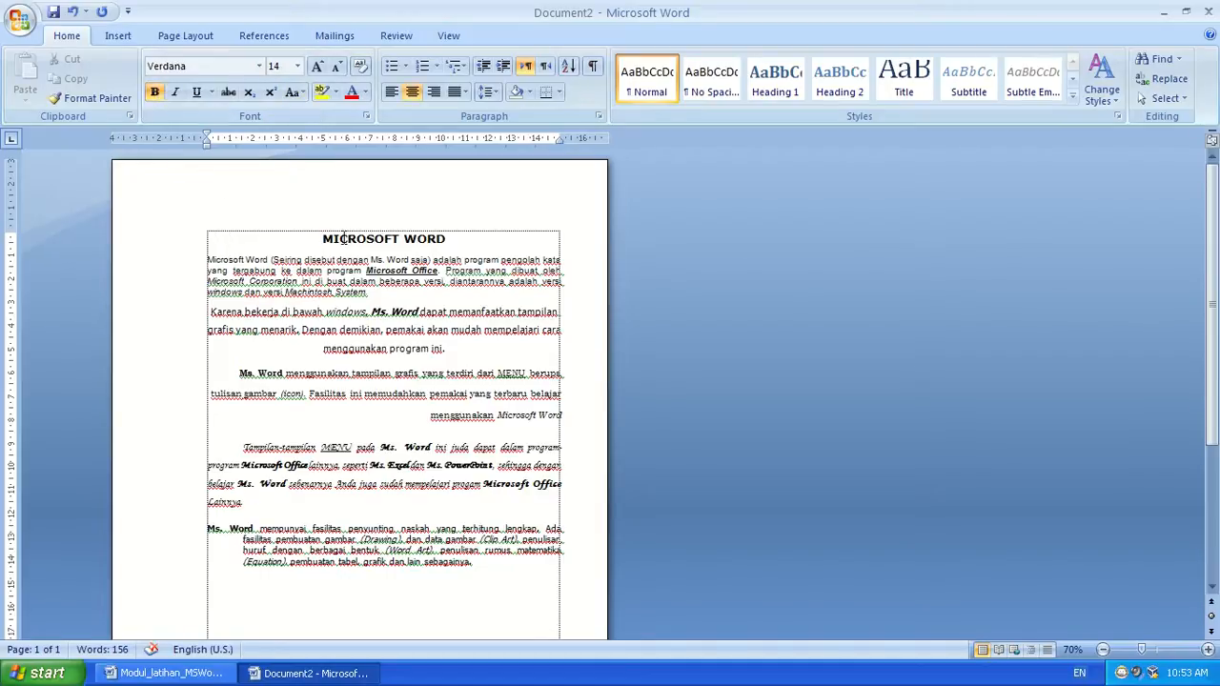
pyautogui.moveTo(323, 238); pyautogui.dragTo(463, 239)
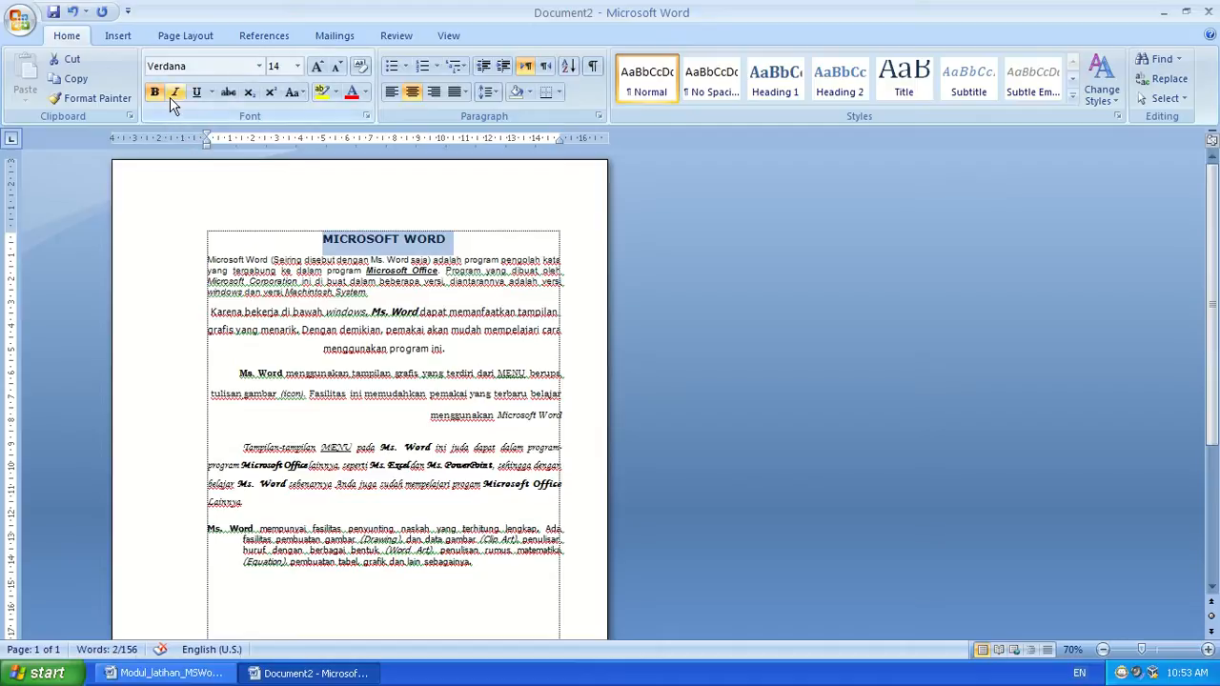
pyautogui.moveTo(326, 311); pyautogui.dragTo(365, 314)
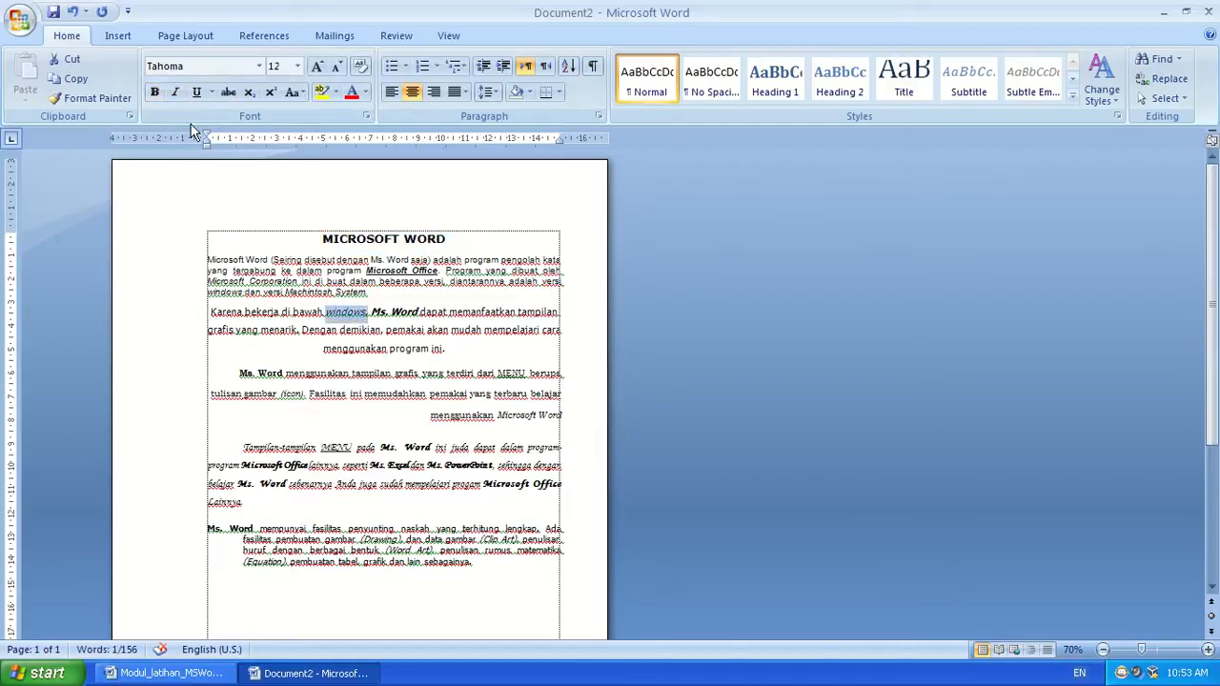
pyautogui.moveTo(324, 450); pyautogui.dragTo(349, 450)
pyautogui.click(343, 450)
pyautogui.click(305, 310)
pyautogui.click(283, 238)
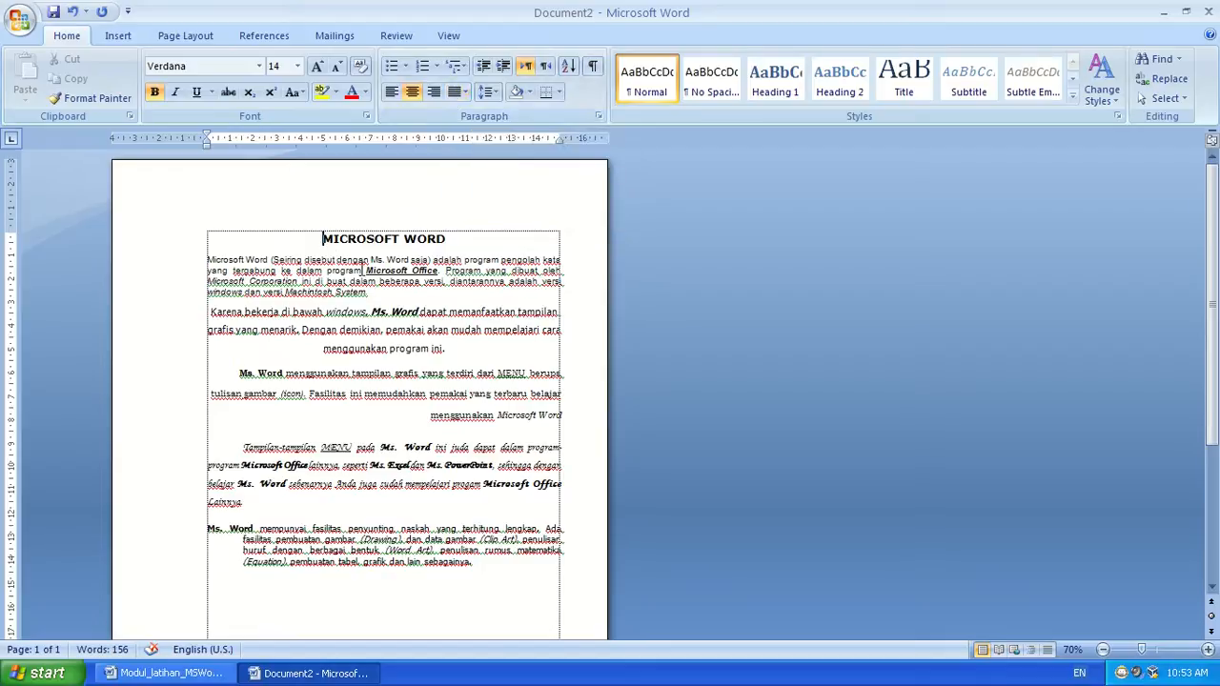
pyautogui.moveTo(322, 242); pyautogui.dragTo(462, 243)
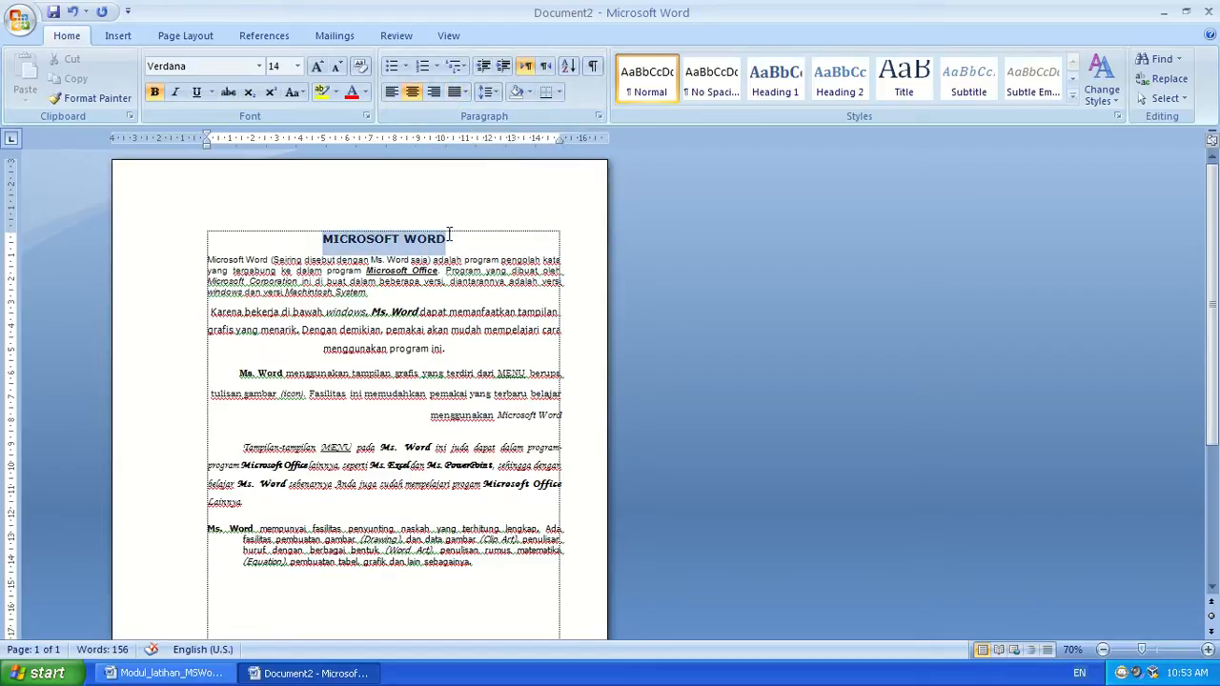
pyautogui.click(474, 242)
pyautogui.moveTo(321, 243); pyautogui.dragTo(469, 202)
pyautogui.click(471, 226)
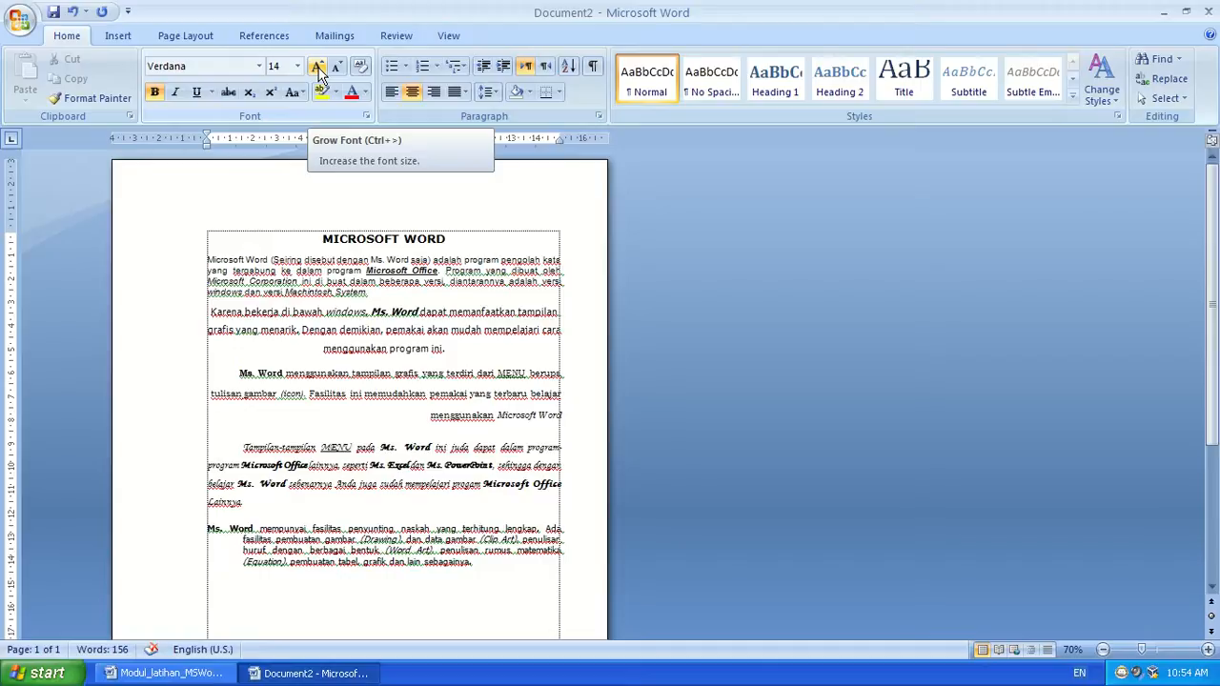
# Enlarge the "MICROSOFT WORD" heading step by step to font size 24 with Grow Font.
pyautogui.moveTo(321, 240); pyautogui.dragTo(455, 239)
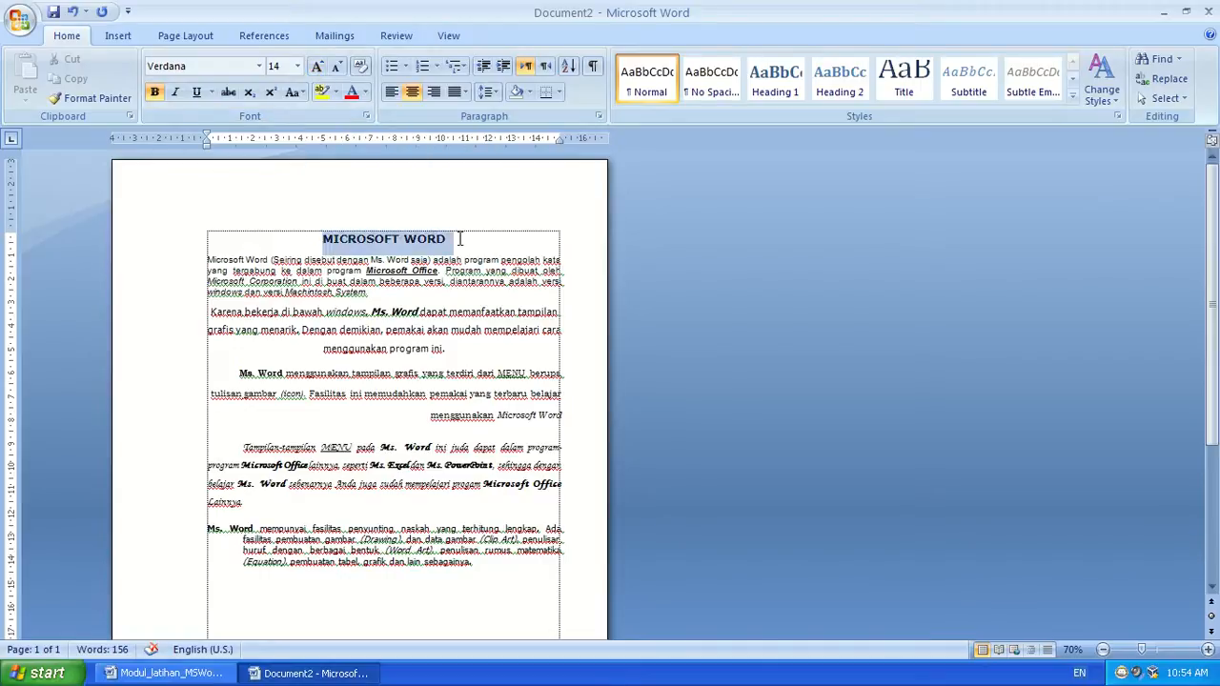
pyautogui.click(307, 238)
pyautogui.moveTo(307, 239); pyautogui.dragTo(456, 239)
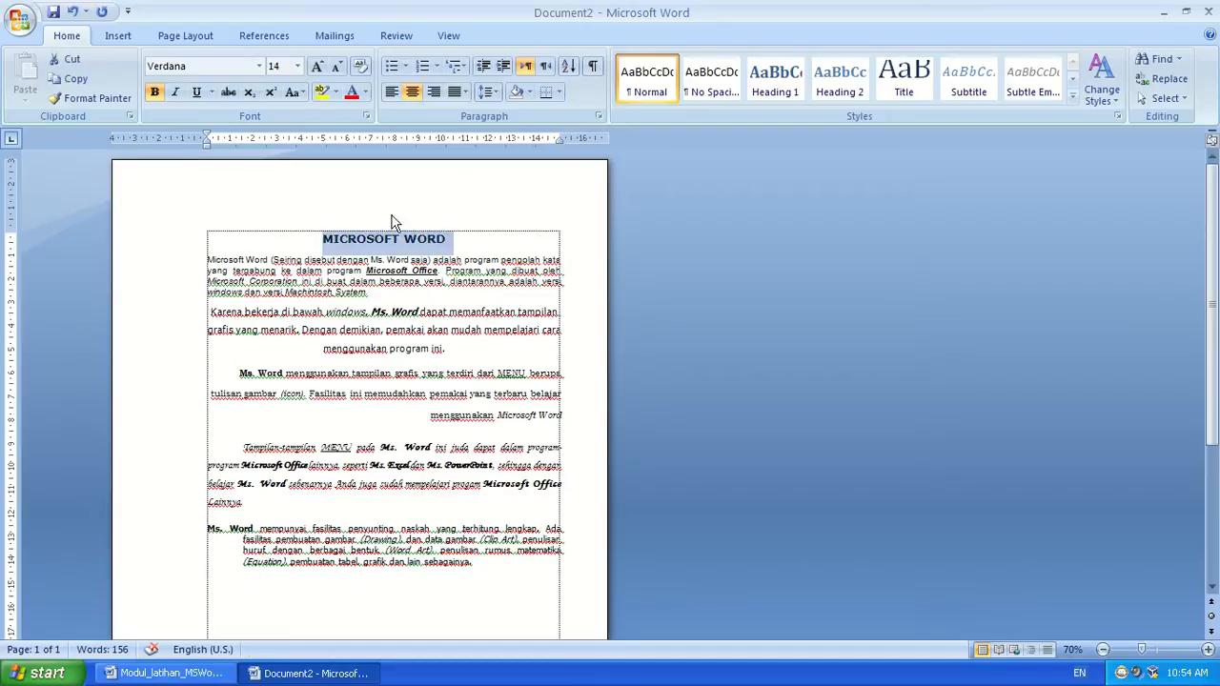
pyautogui.click(317, 67)
pyautogui.click(317, 66)
pyautogui.click(317, 66)
pyautogui.click(317, 66)
pyautogui.click(318, 67)
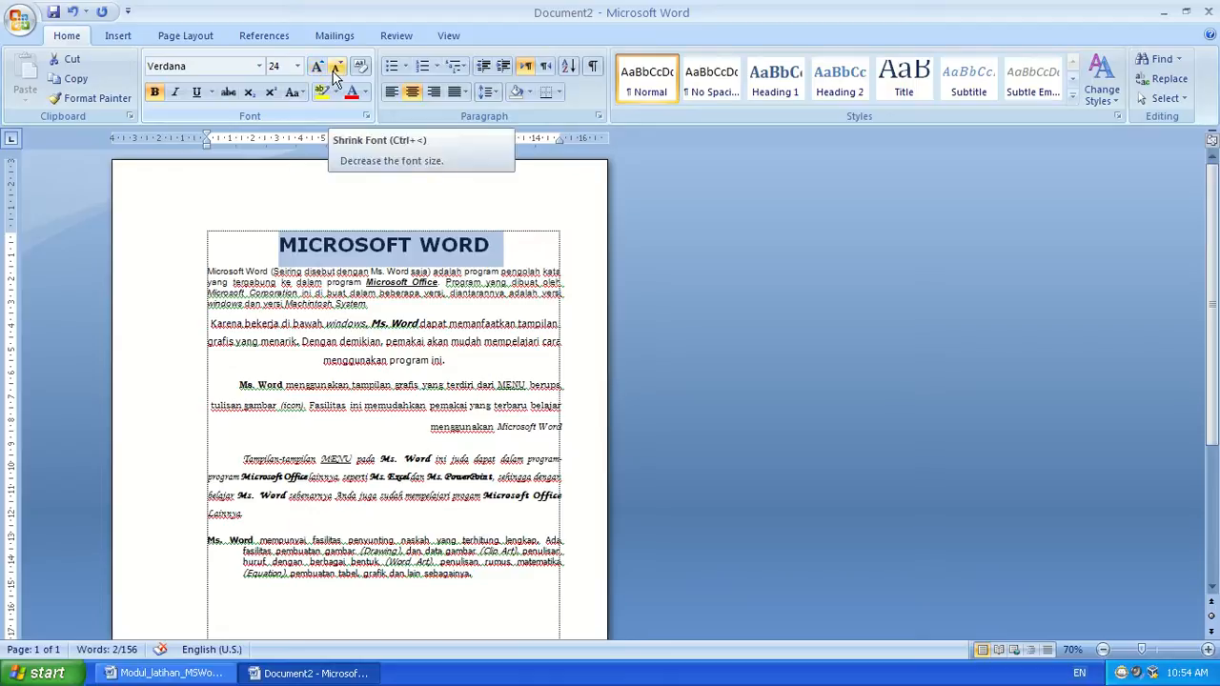
# Reduce the "MICROSOFT WORD" heading step by step to font size 14 with Shrink Font.
pyautogui.click(336, 67)
pyautogui.click(336, 67)
pyautogui.click(336, 67)
pyautogui.click(337, 67)
pyautogui.click(336, 67)
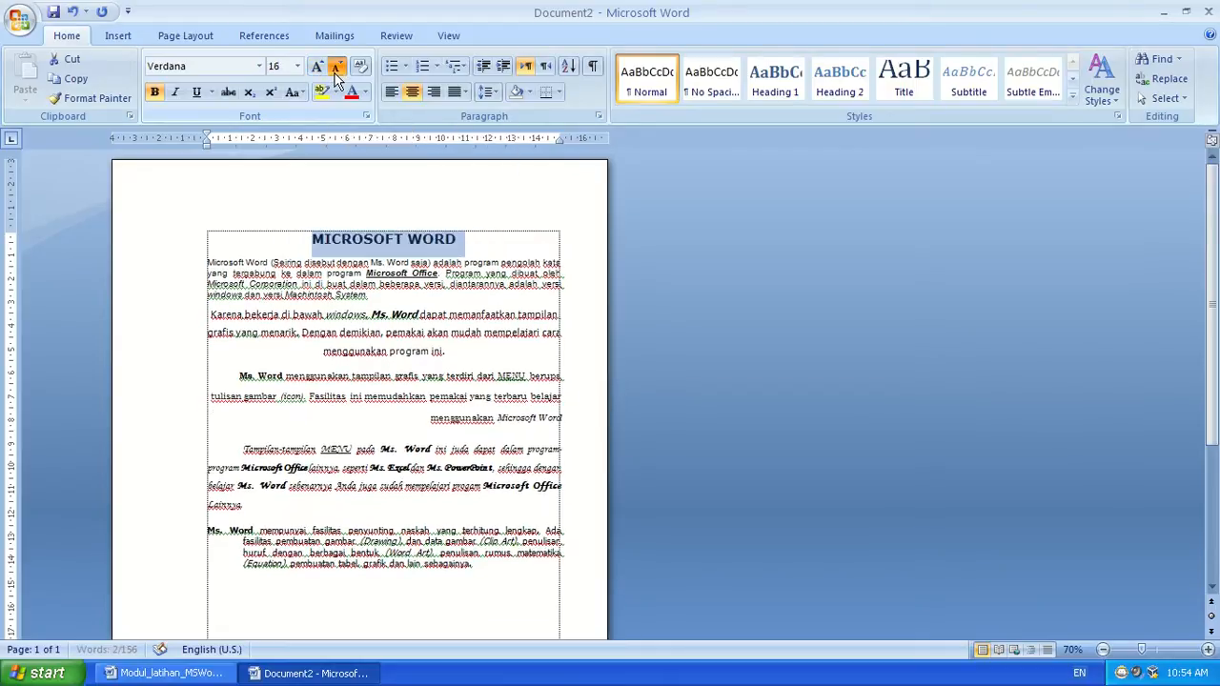
pyautogui.click(337, 66)
pyautogui.click(317, 67)
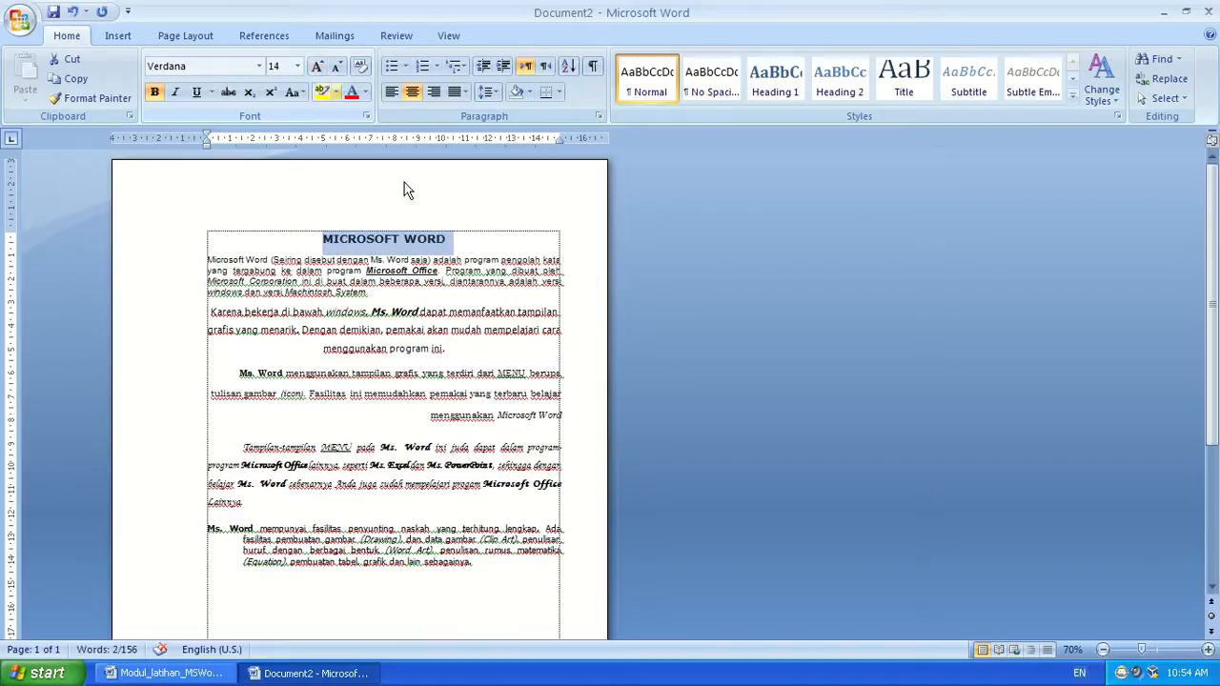
pyautogui.click(448, 239)
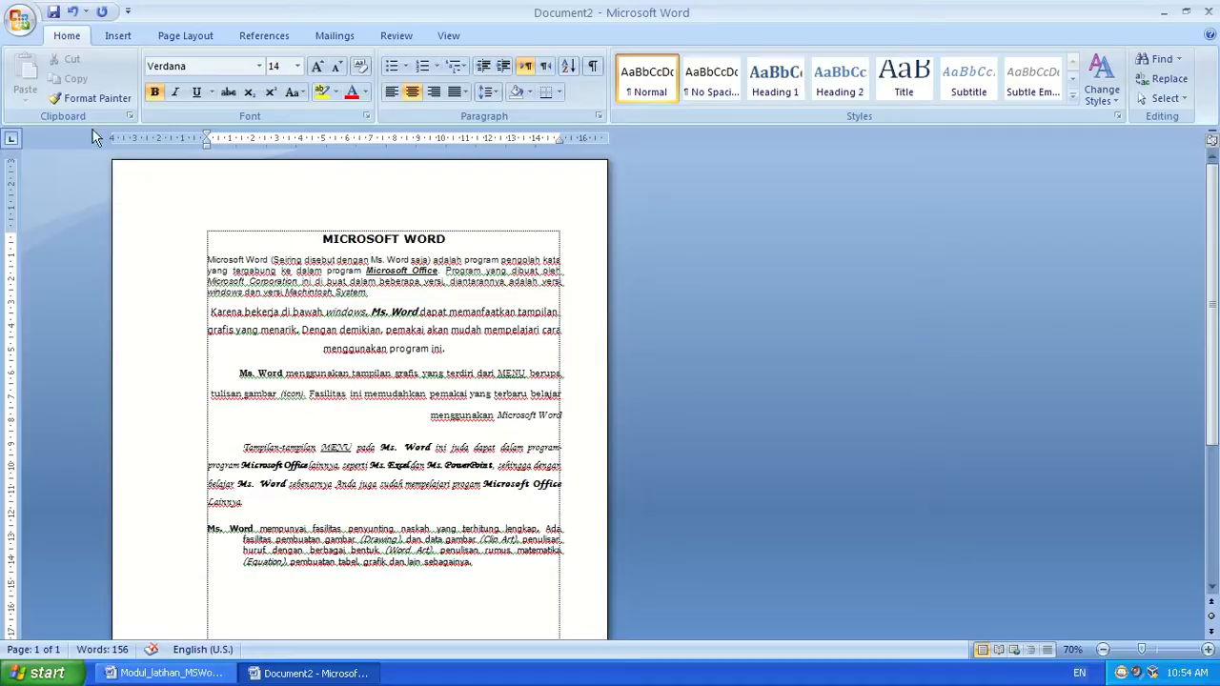
pyautogui.click(20, 28)
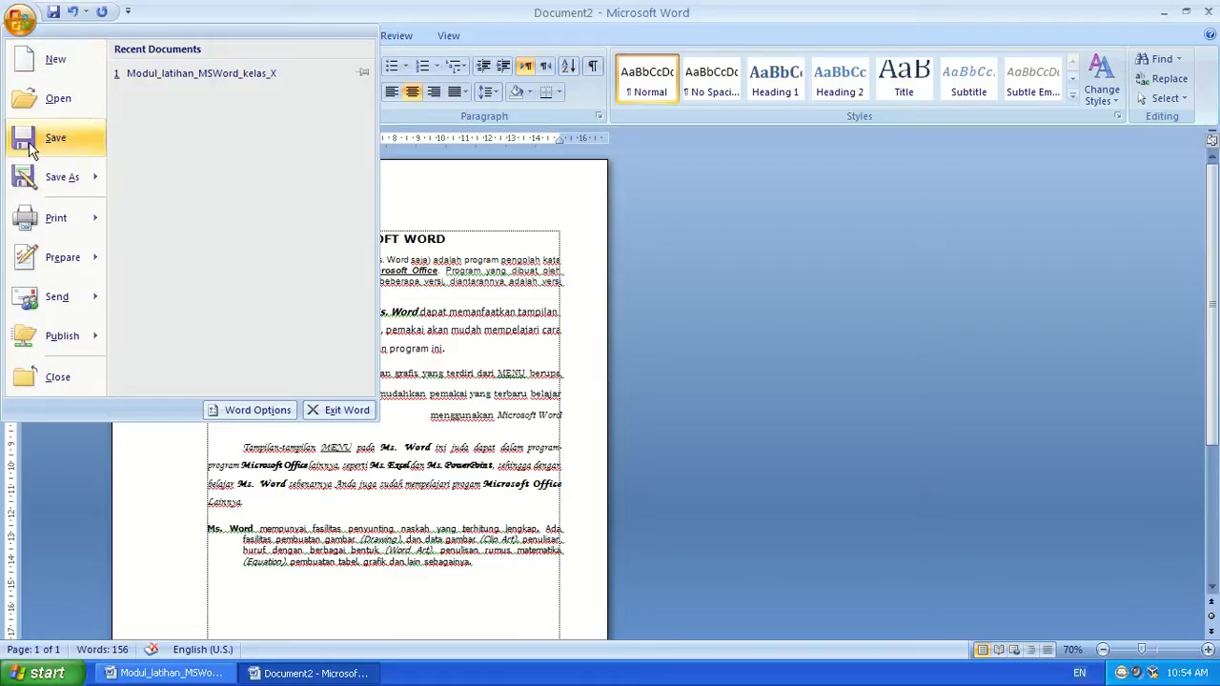
pyautogui.click(467, 334)
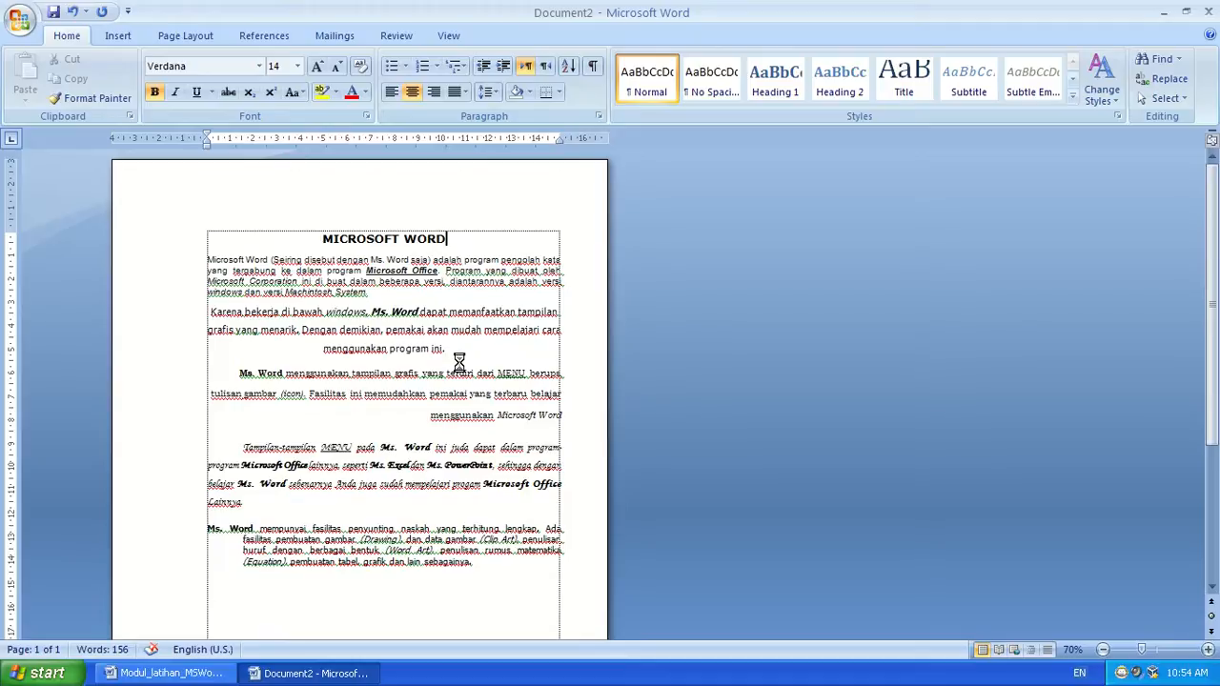
pyautogui.hotkey('ctrl', 's')
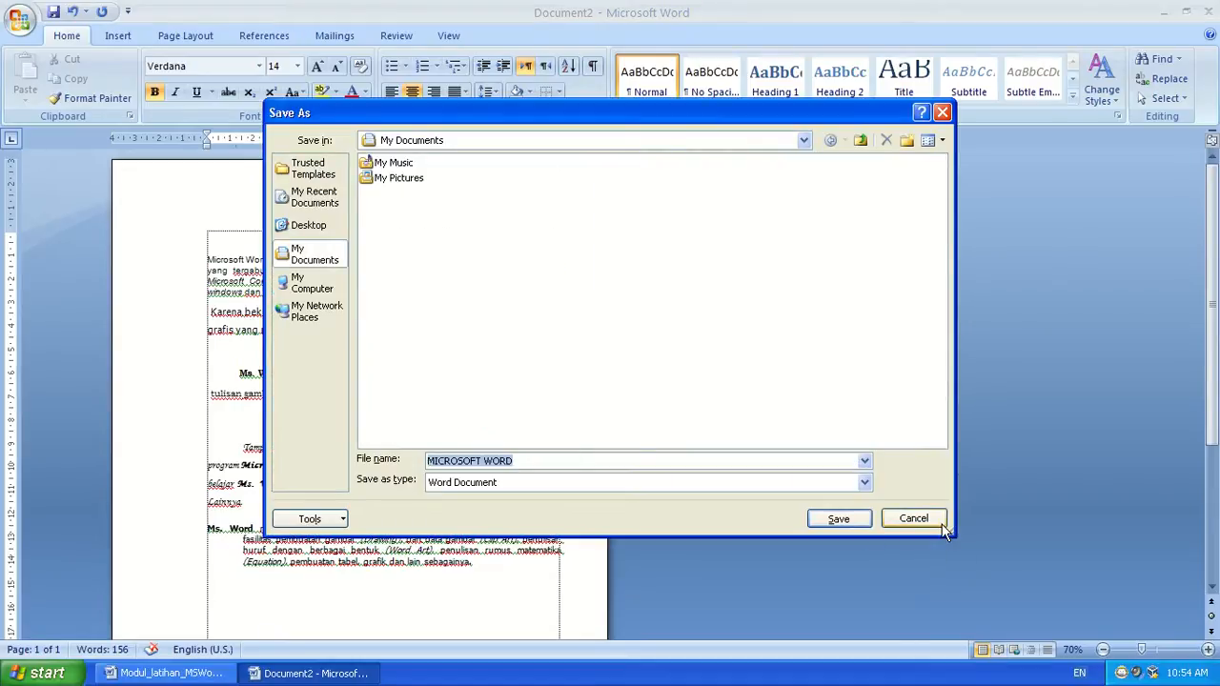
pyautogui.click(913, 519)
pyautogui.click(439, 429)
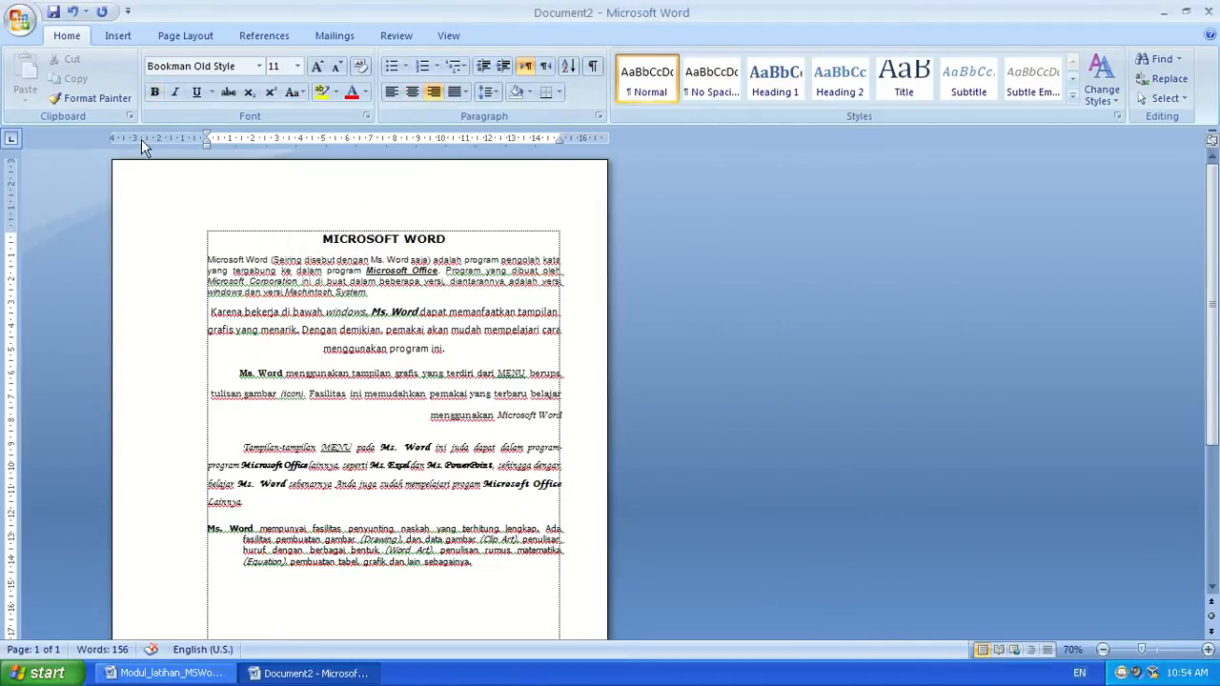
pyautogui.click(17, 24)
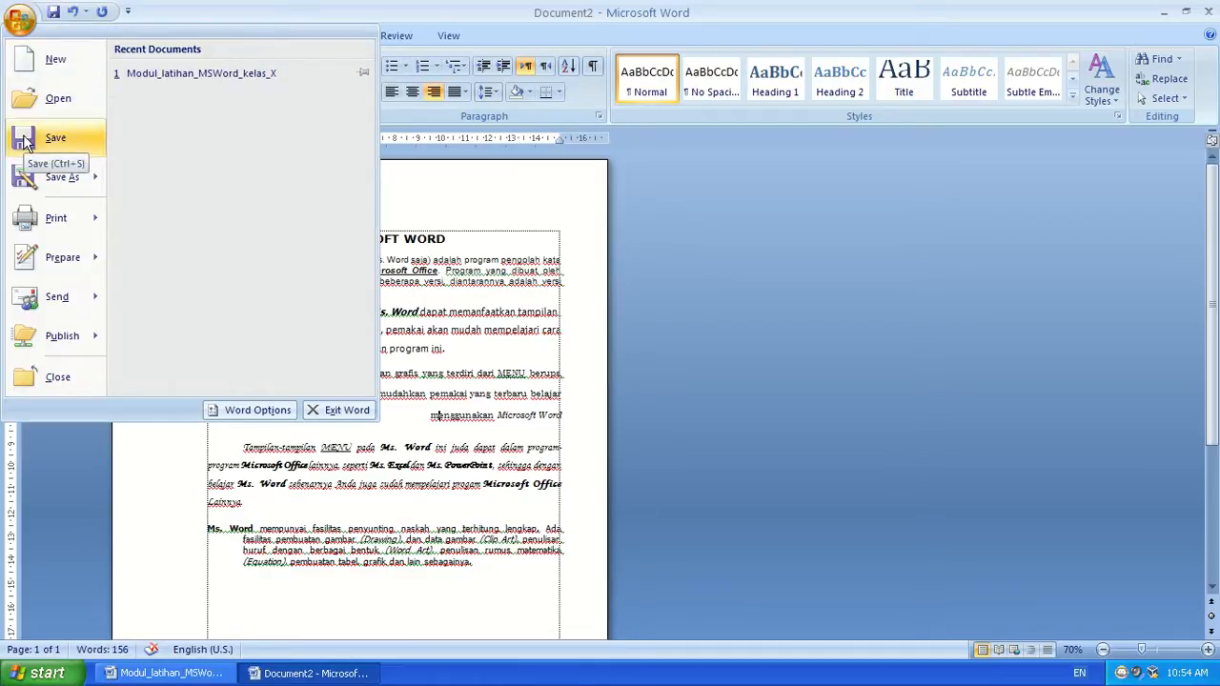
pyautogui.moveTo(43, 176)
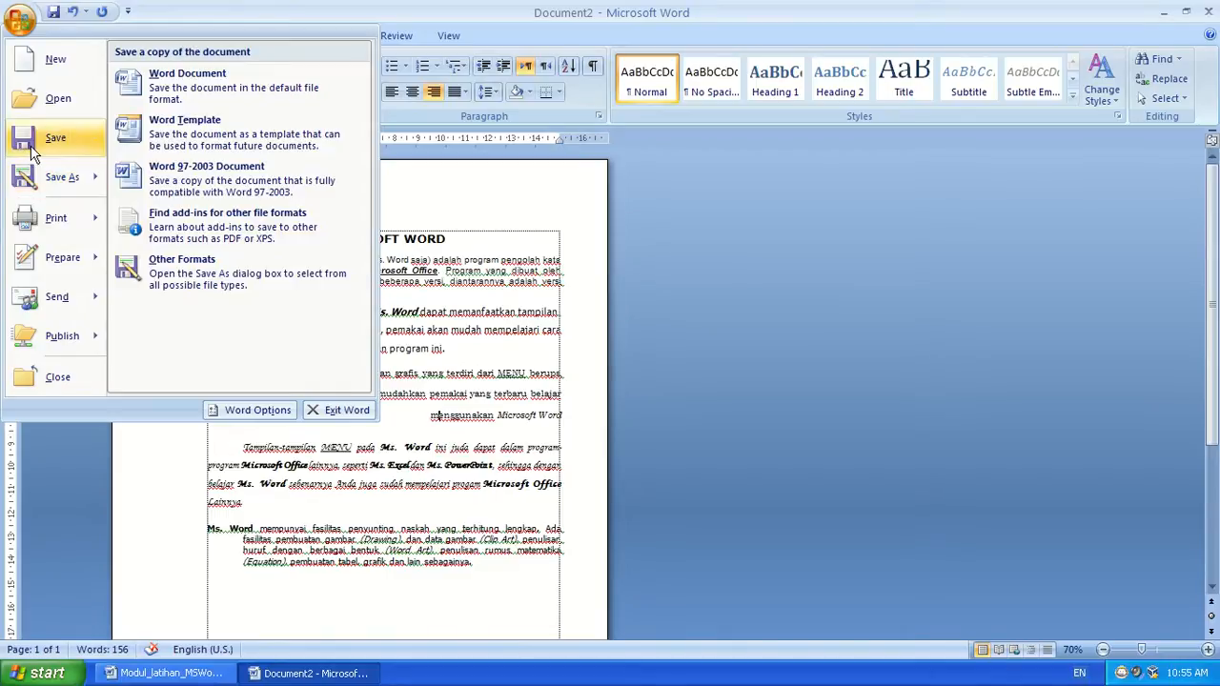
pyautogui.click(514, 346)
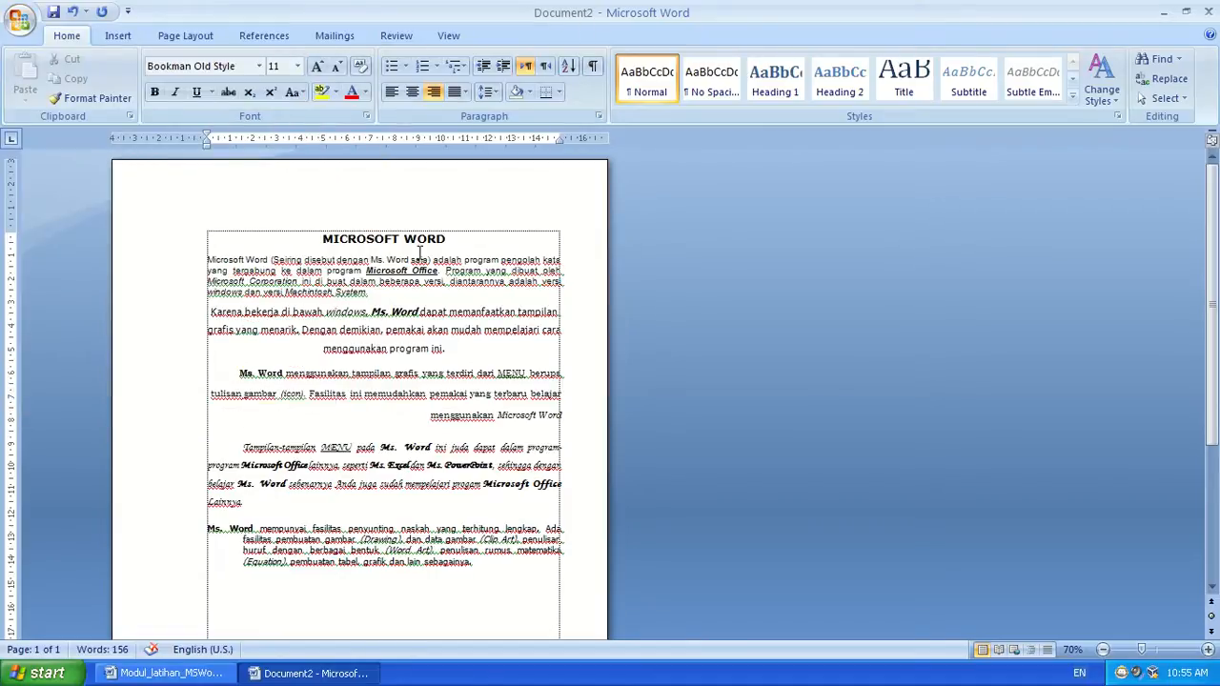
# Start saving the new document and choose the DATA (E:) drive as its location.
pyautogui.click(17, 19)
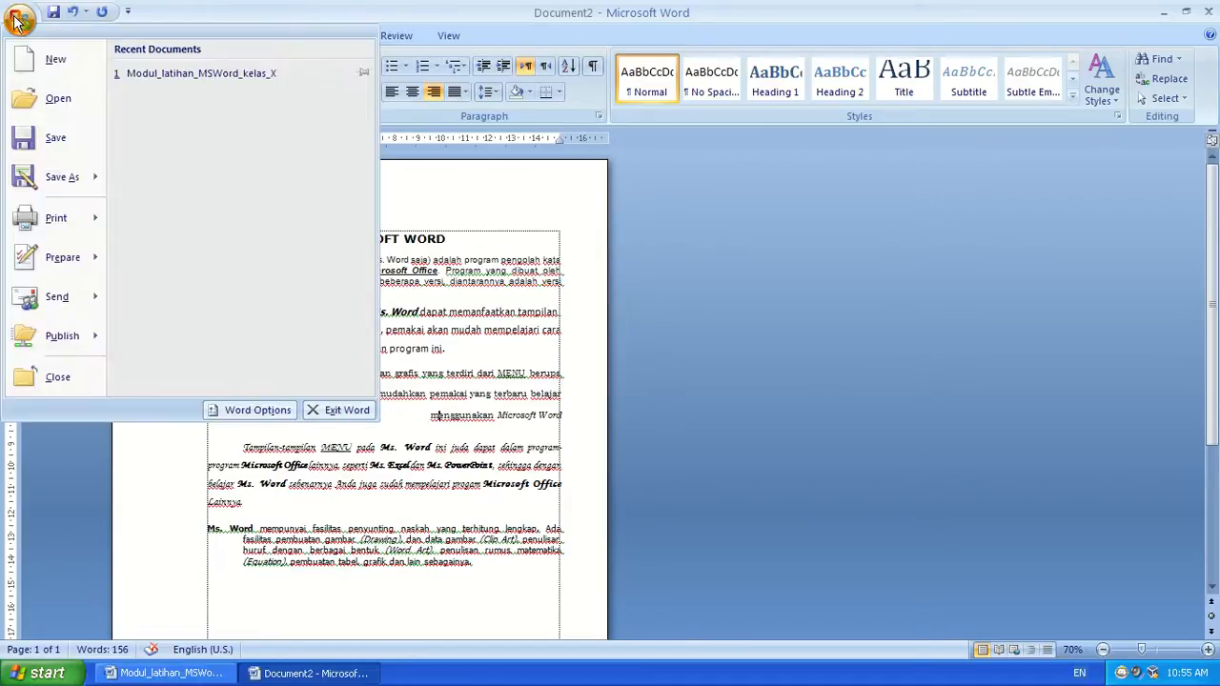
pyautogui.click(43, 145)
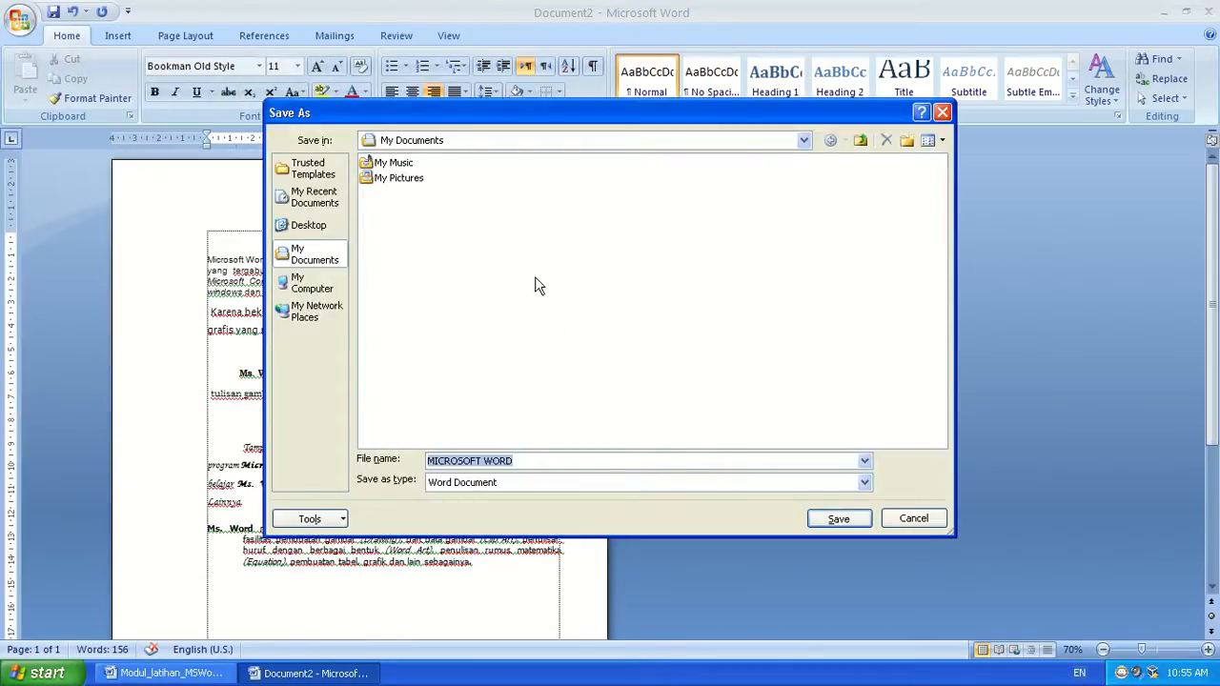
pyautogui.click(537, 284)
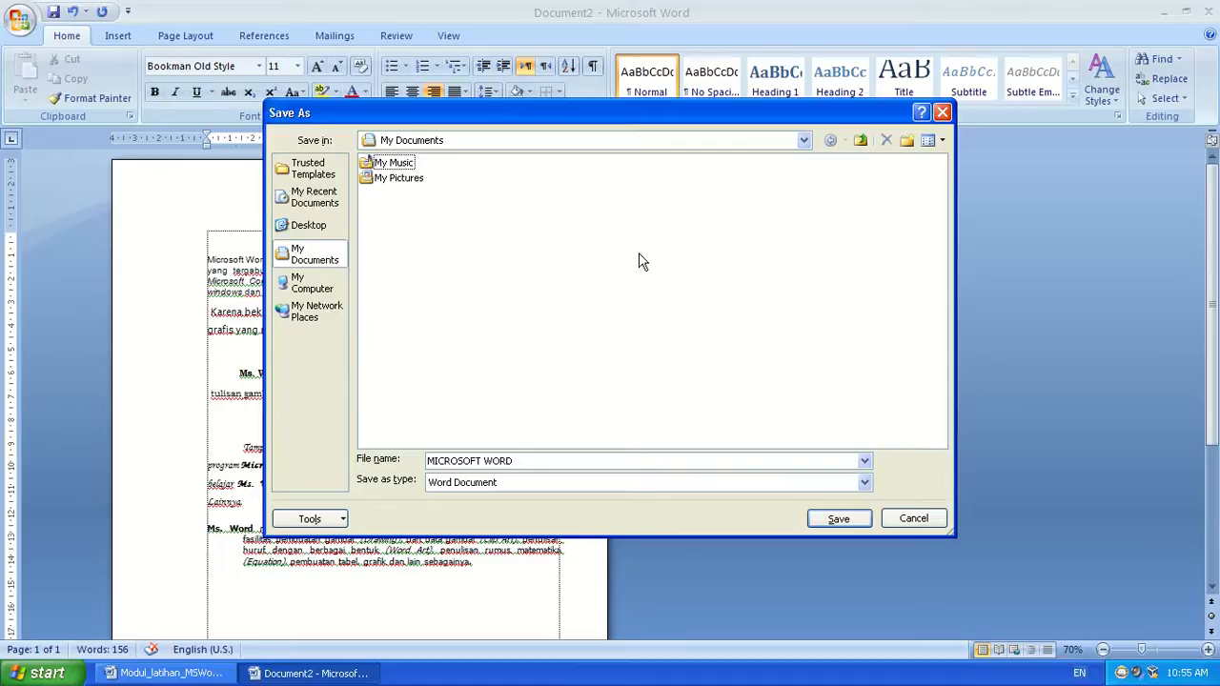
pyautogui.click(541, 462)
pyautogui.moveTo(594, 463); pyautogui.dragTo(372, 458)
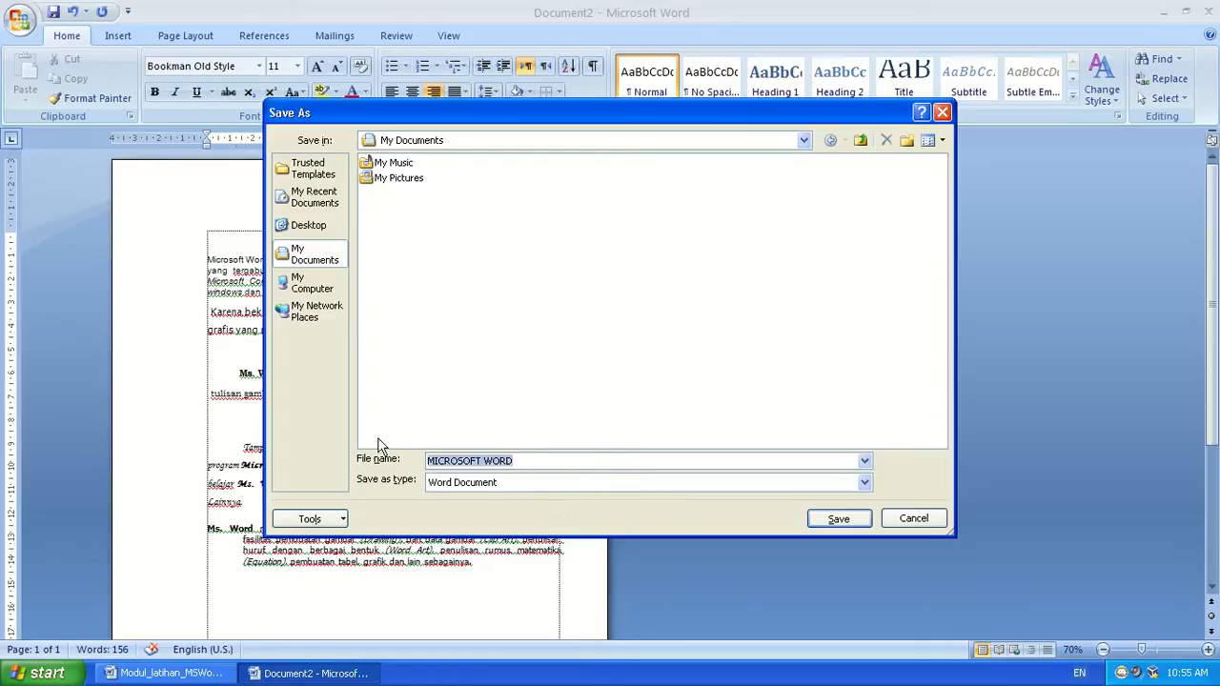
pyautogui.click(592, 380)
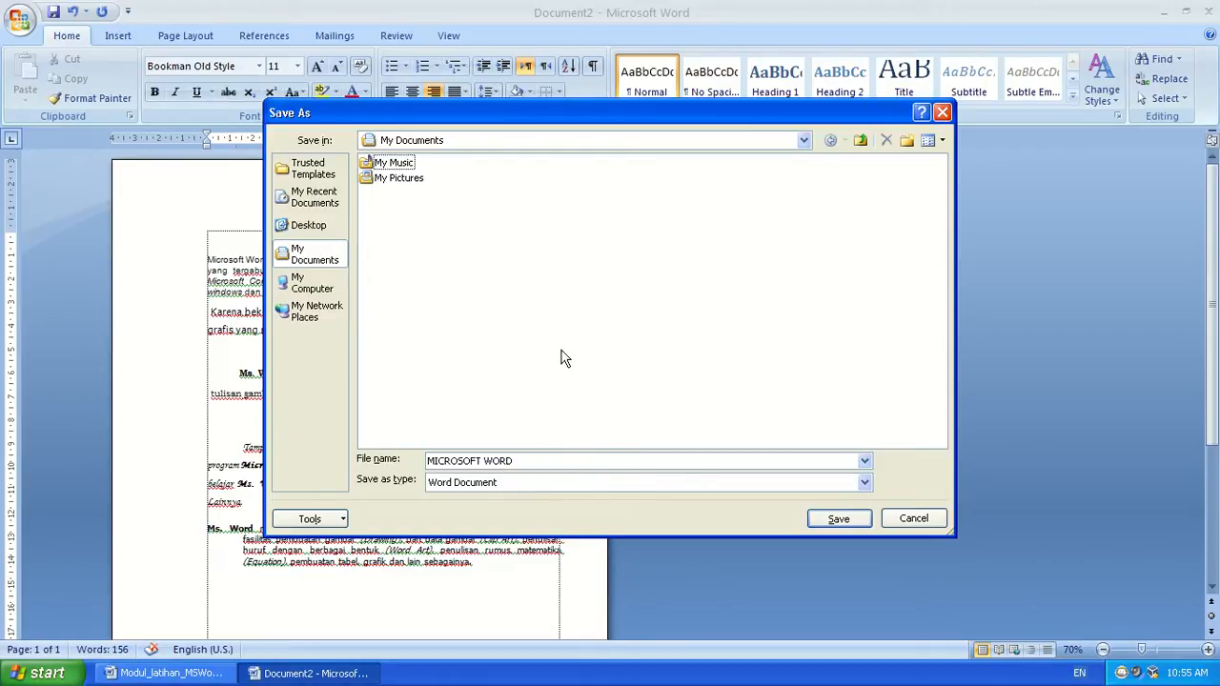
pyautogui.click(318, 284)
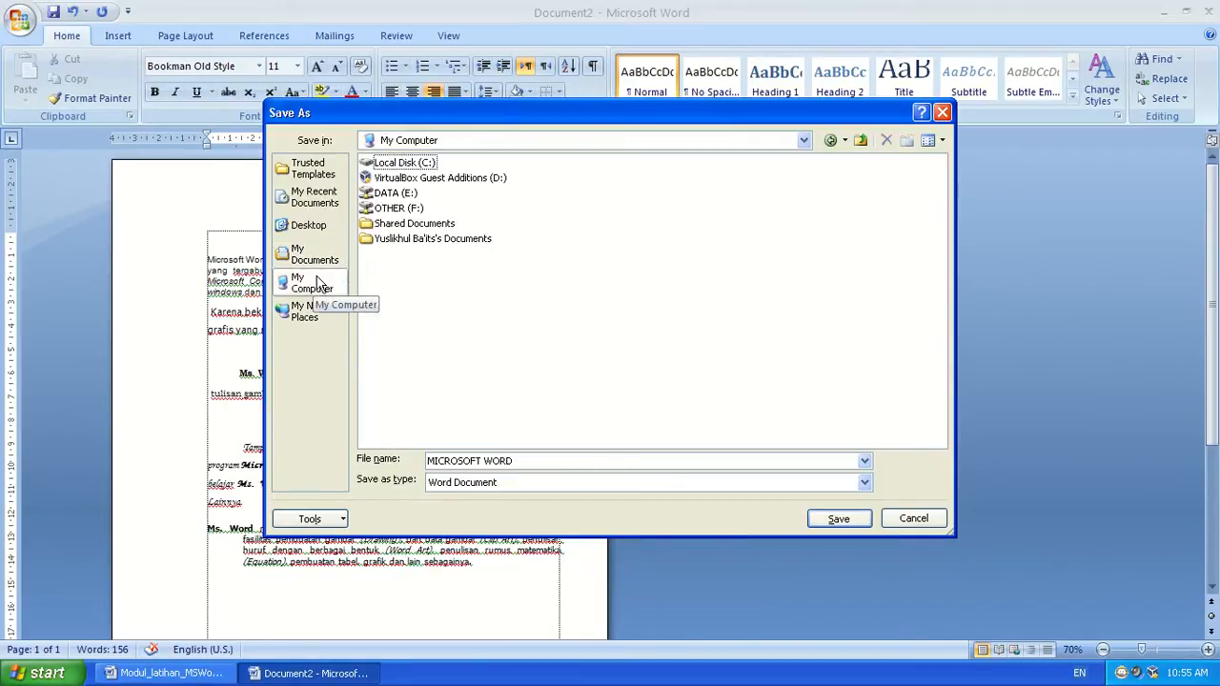
pyautogui.doubleClick(407, 212)
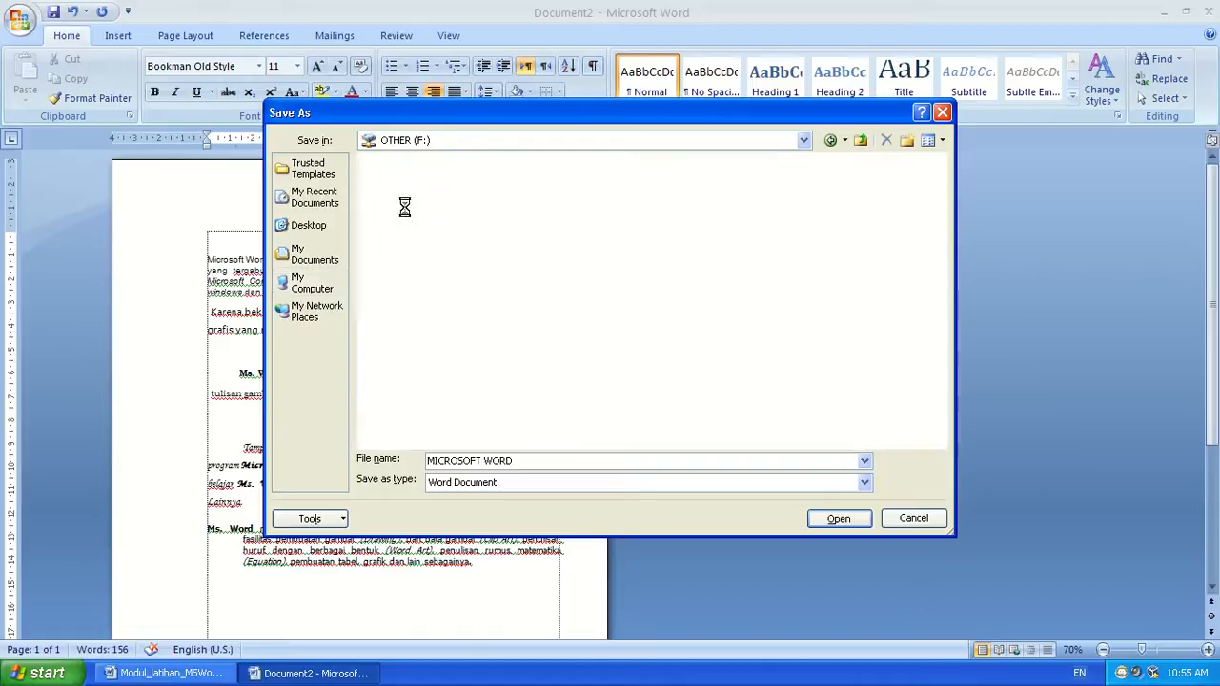
pyautogui.click(315, 283)
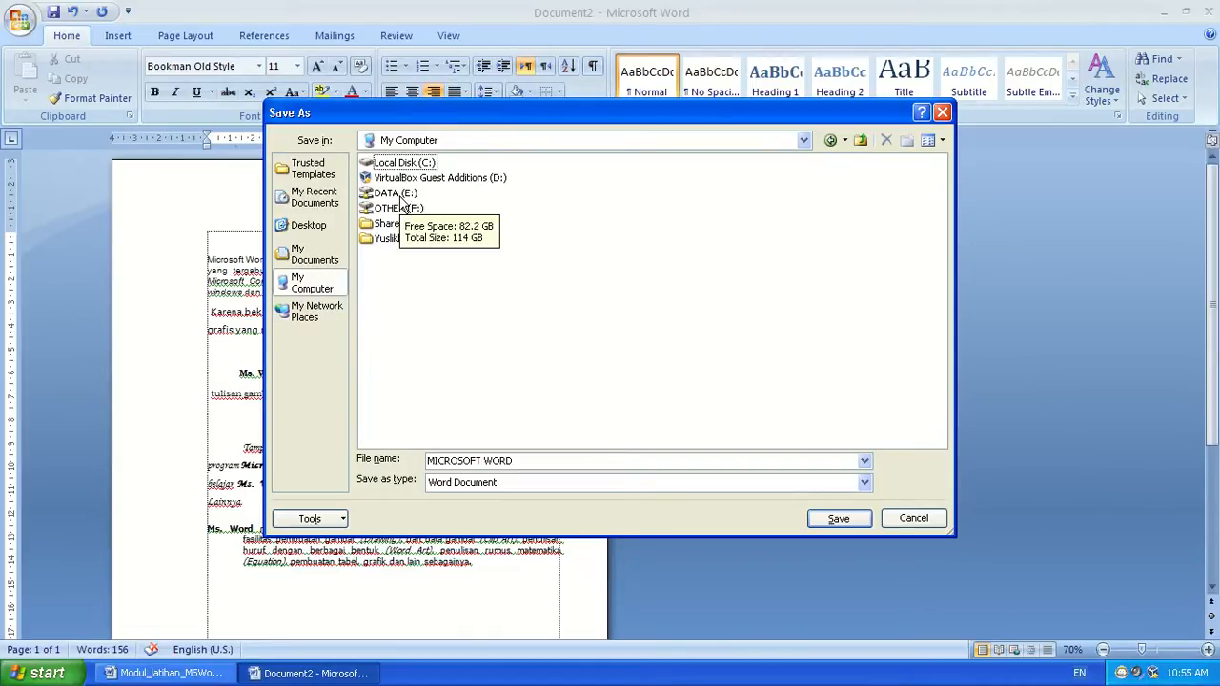
pyautogui.click(398, 195)
pyautogui.doubleClick(397, 197)
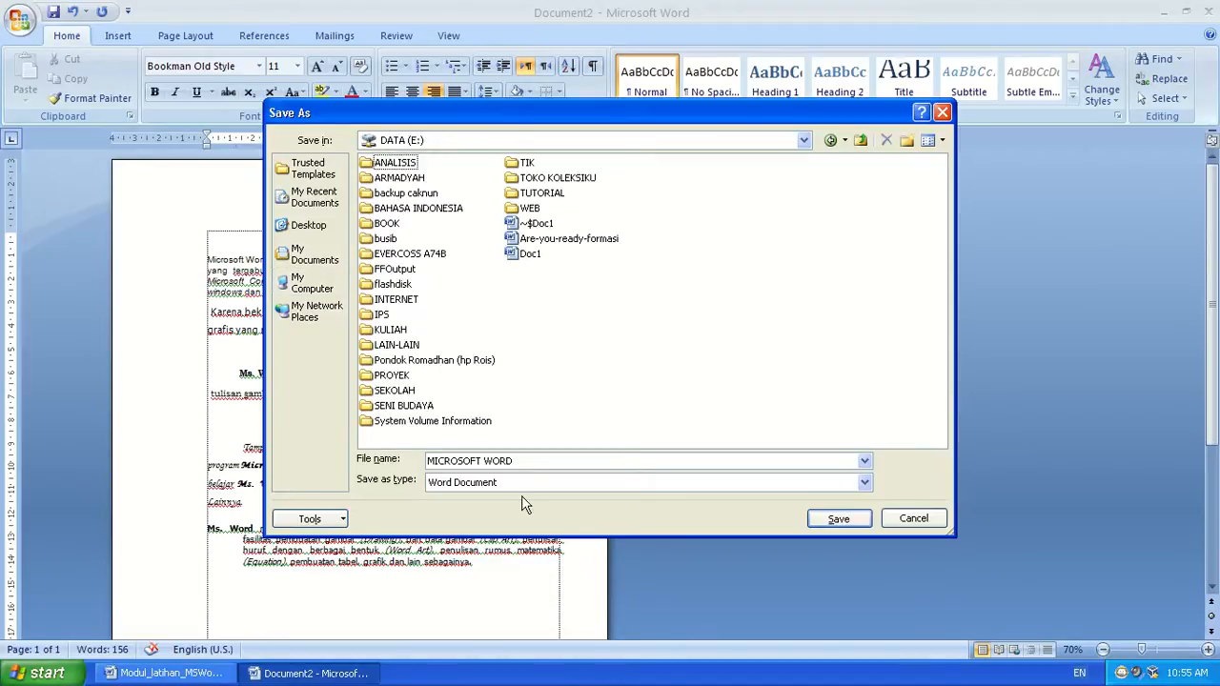
# Replace the suggested file name with "latihan 1" and save the exercise as a Word Document.
pyautogui.click(528, 461)
pyautogui.moveTo(550, 462); pyautogui.dragTo(277, 432)
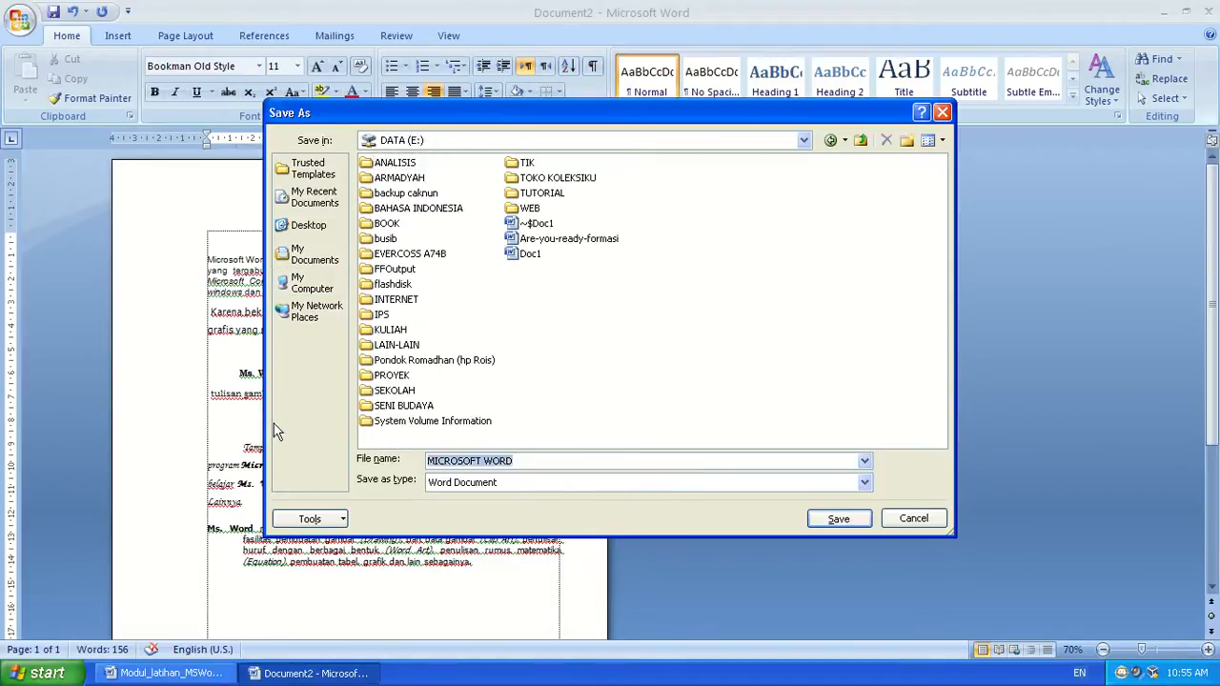
pyautogui.write('latihan 1')
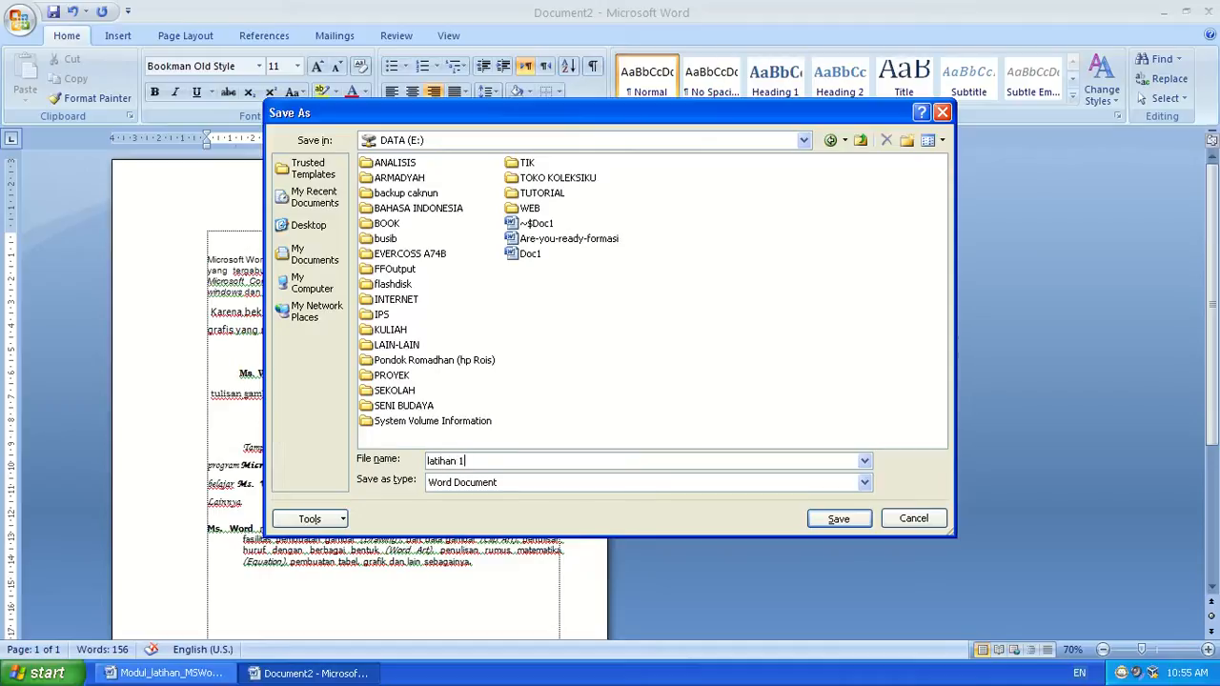
pyautogui.press('Return')
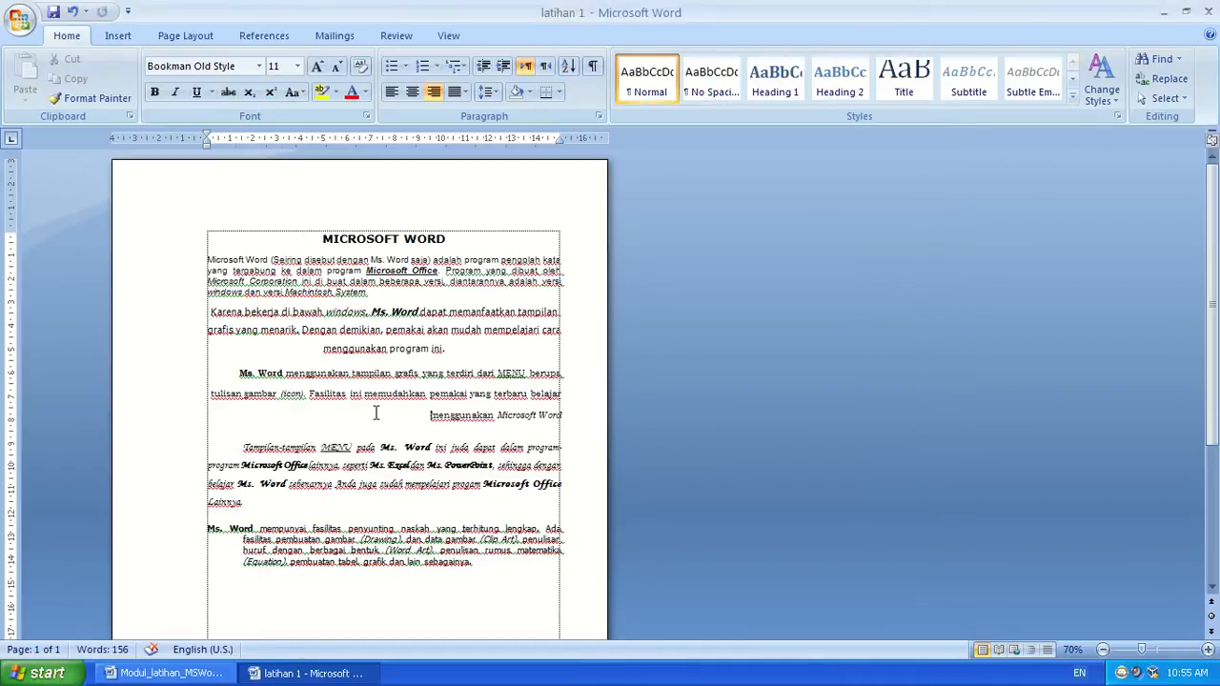
pyautogui.press('alt')
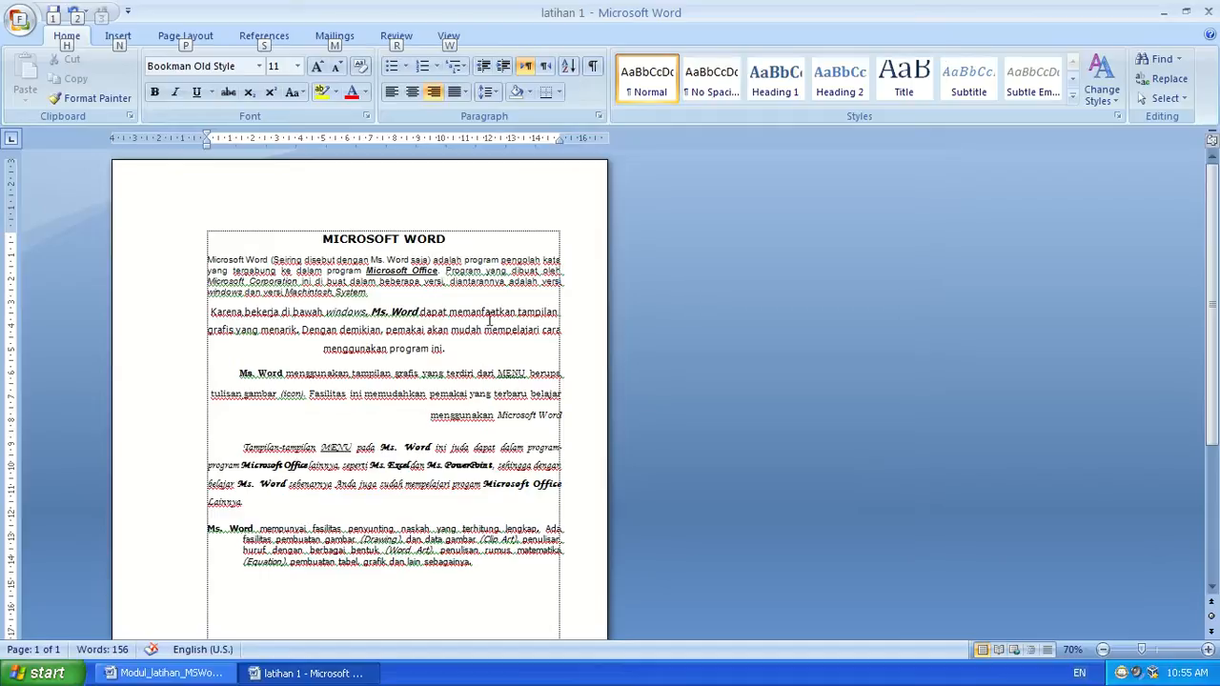
pyautogui.hotkey('alt', 'Tab')
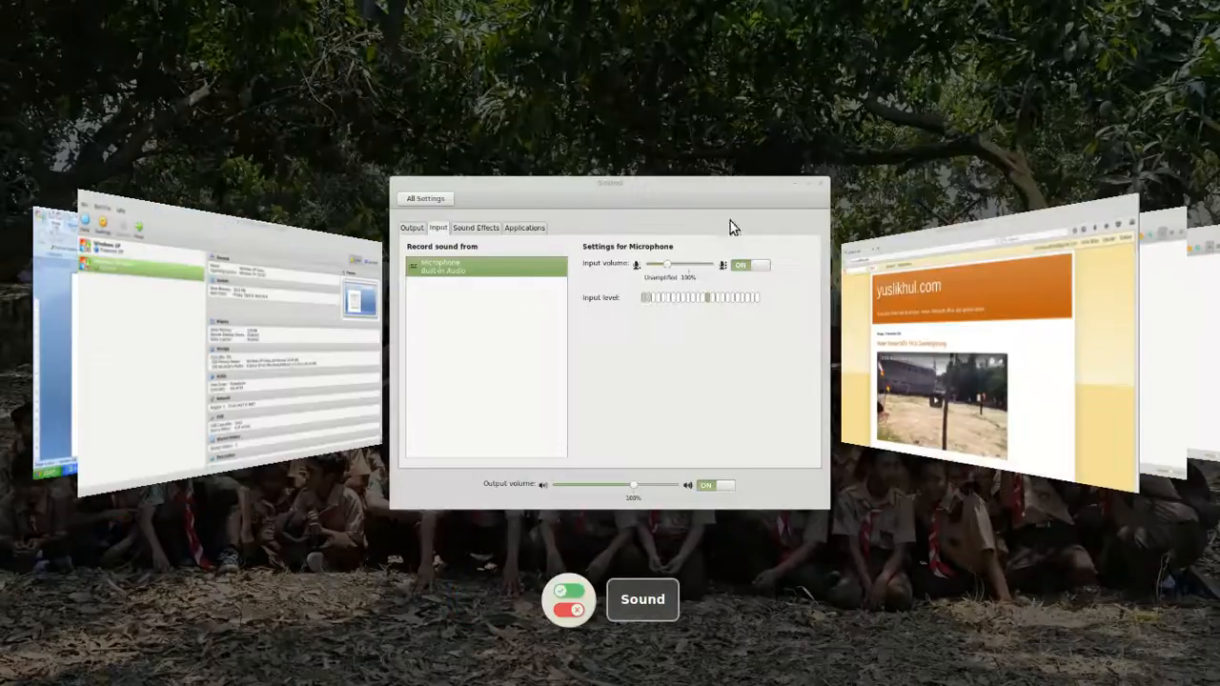